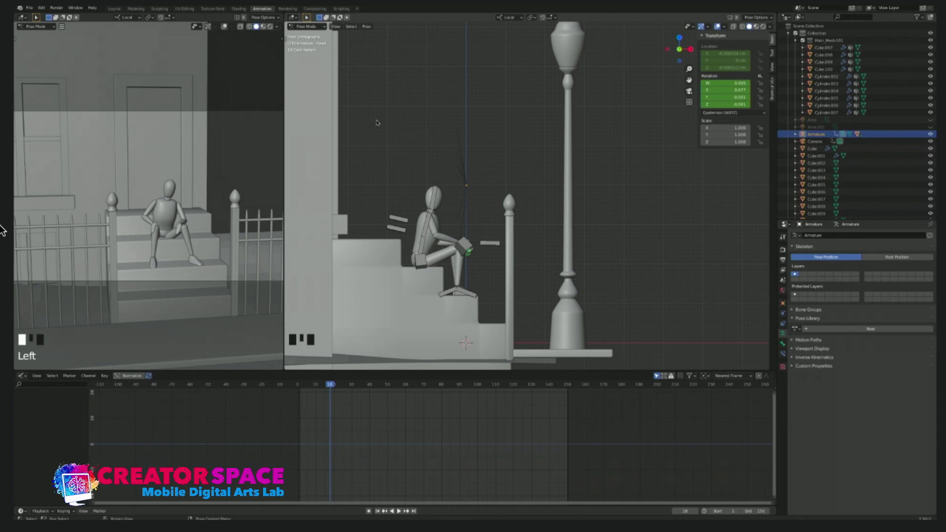
Step: Play and scrub through the sitting-to-standing animation up to frame 91 to review the poses
key("space")
left_click_drag(355, 389, 453, 383)
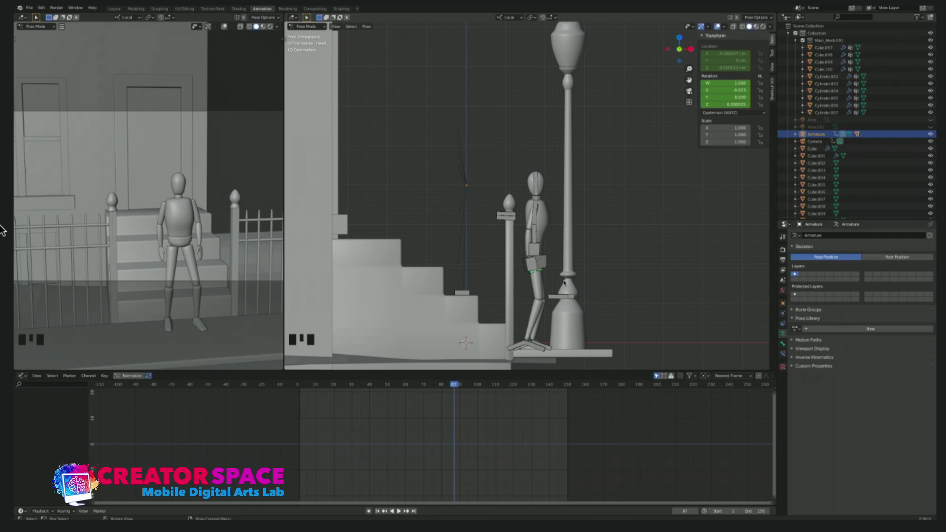
left_click_drag(454, 384, 463, 387)
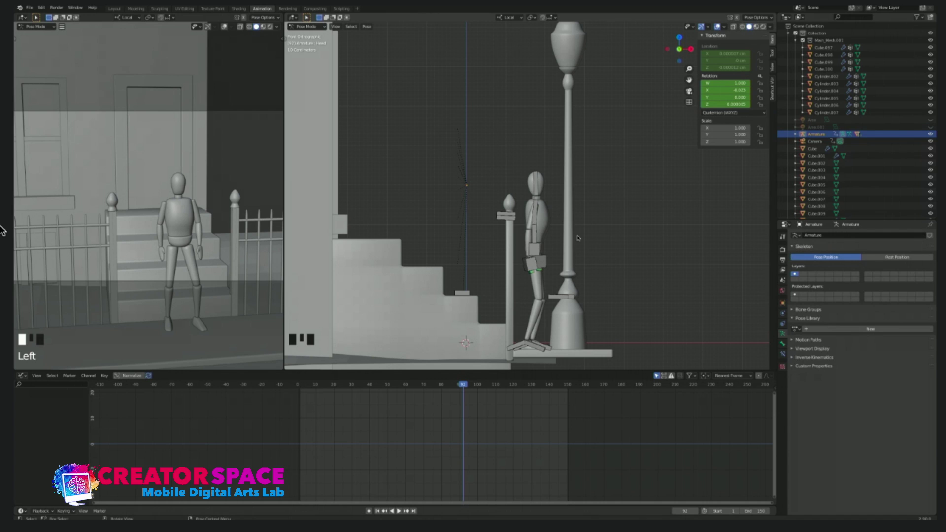
left_click(461, 387)
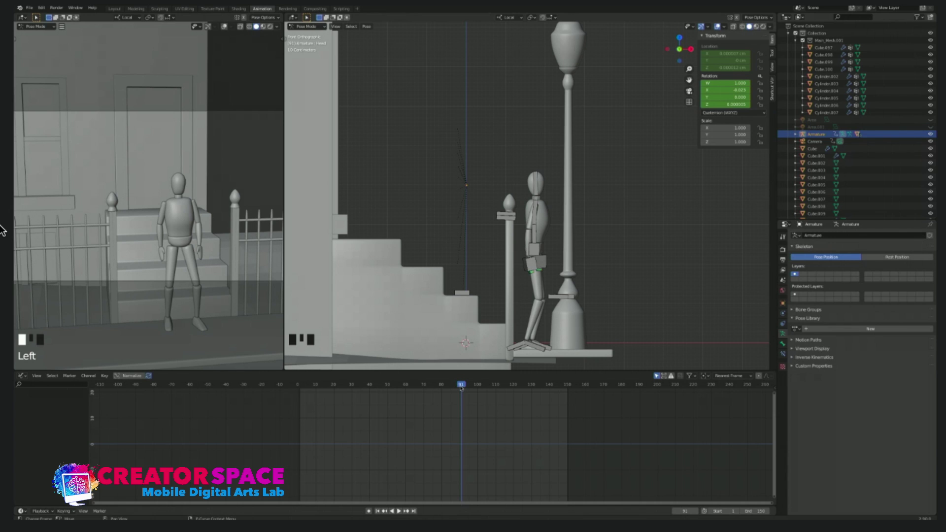
Step: Select all the armature's bones, view the figure in right orthographic, and set the current frame to 100
key("a")
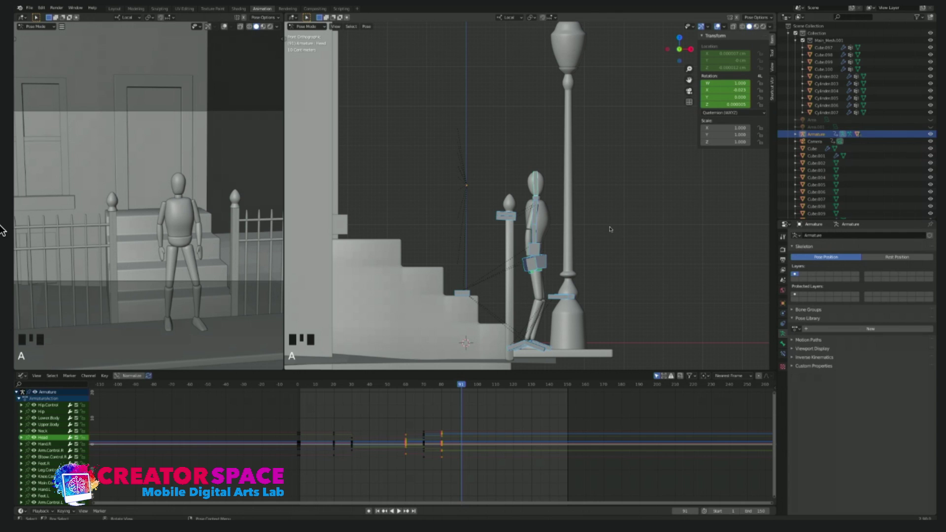
middle_click_drag(589, 238, 581, 242)
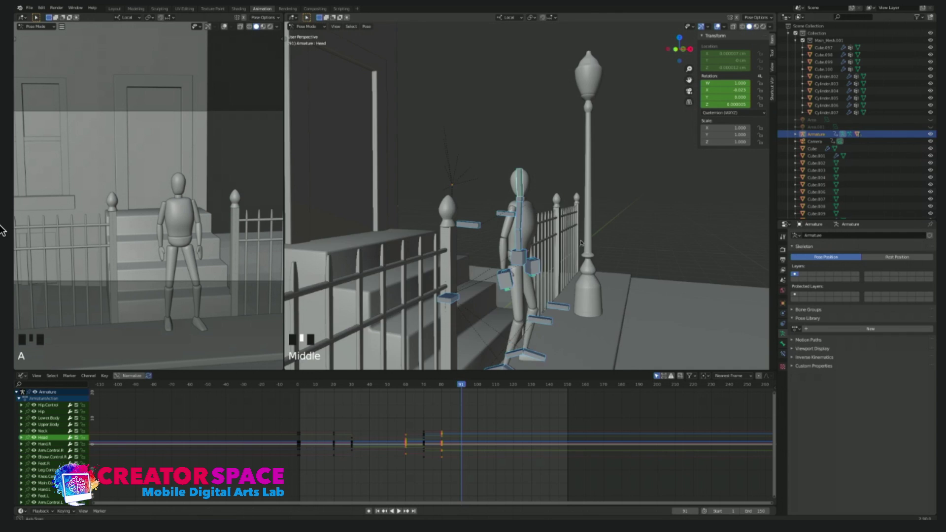
key("KP_3")
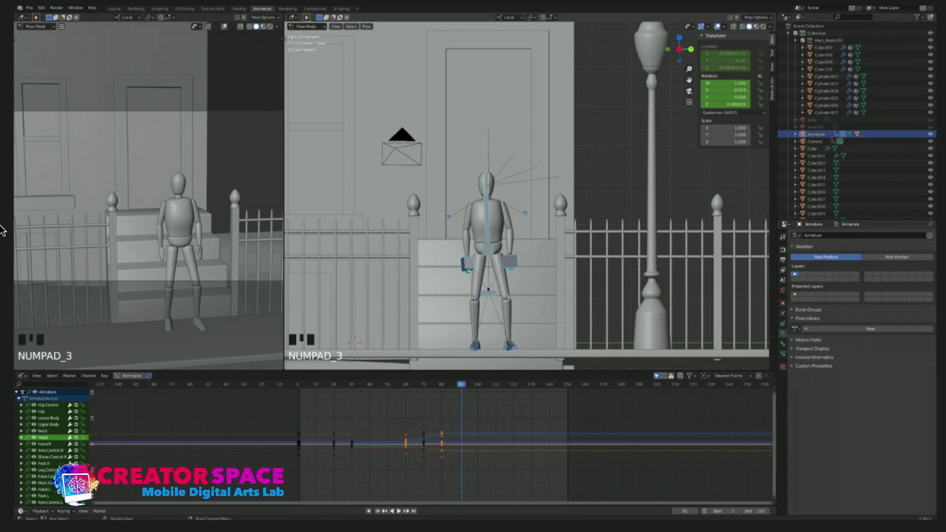
left_click(462, 389)
left_click_drag(462, 388, 478, 389)
left_click(481, 391)
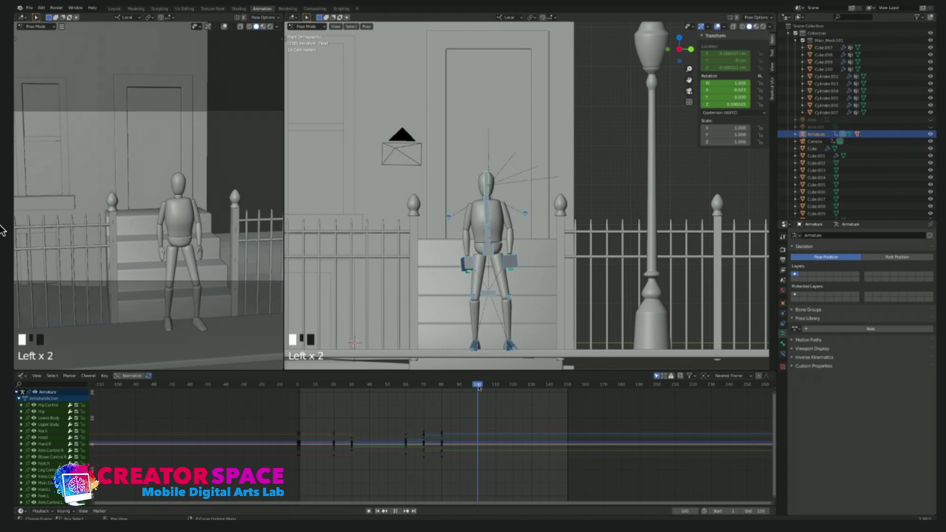
Step: Move the hip control about 17 cm along global Y at frame 100 to shift the figure's weight over one leg
left_click(492, 247)
key("g")
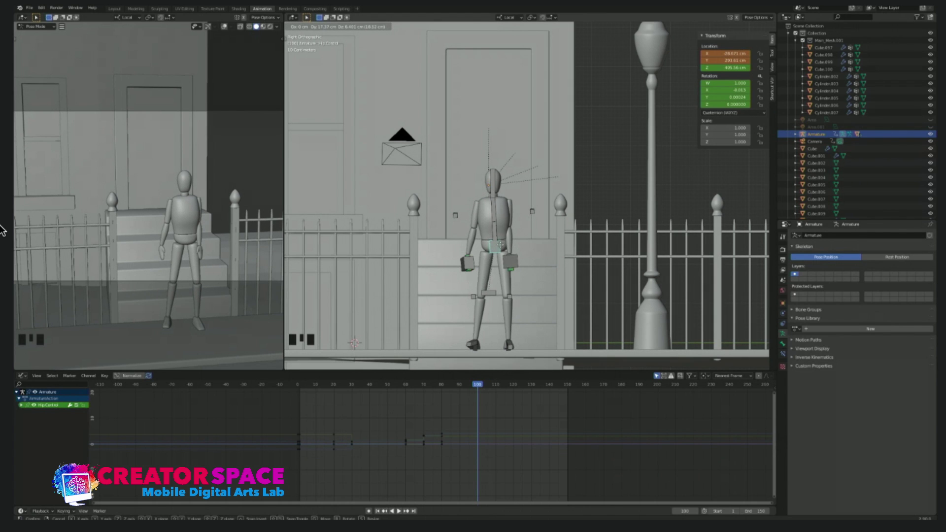
left_click(501, 247)
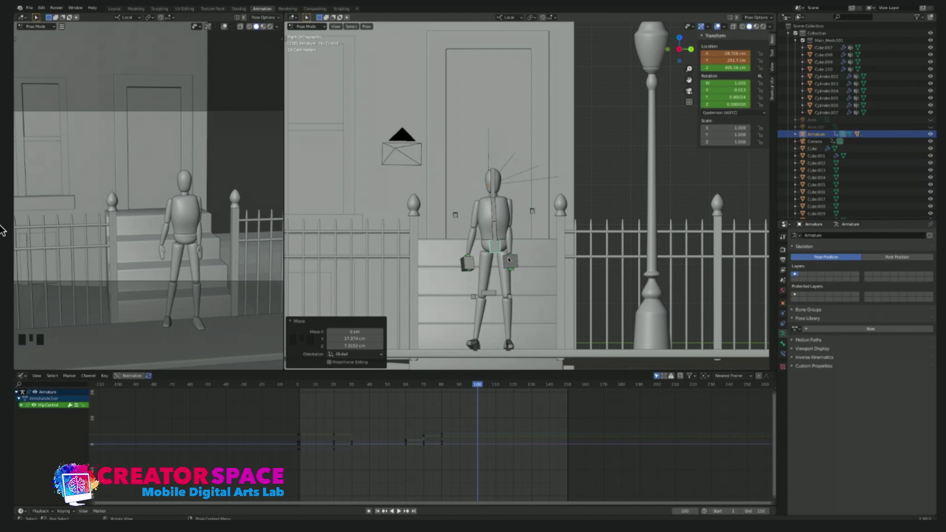
Step: Move the right and left arm controls so both hands follow the shifted hips
left_click(509, 261)
key("g")
left_click(513, 258)
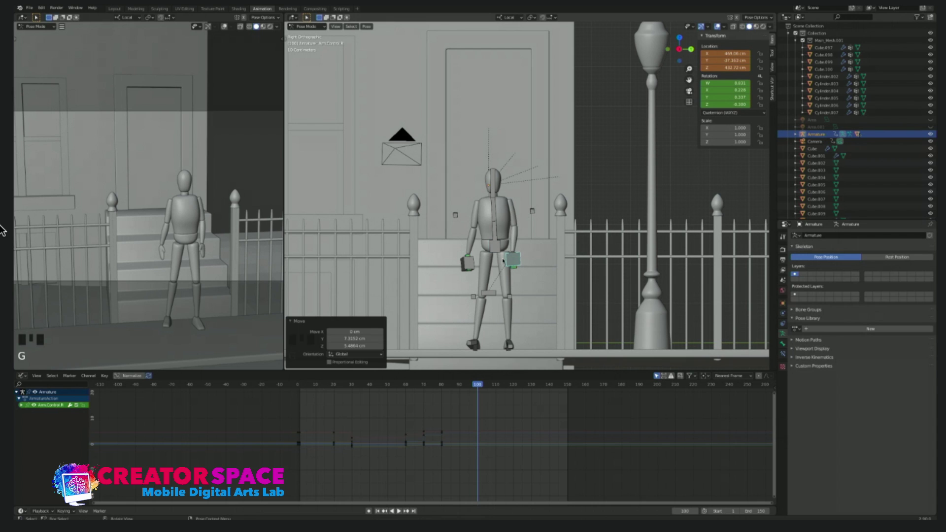
left_click(467, 263)
key("g")
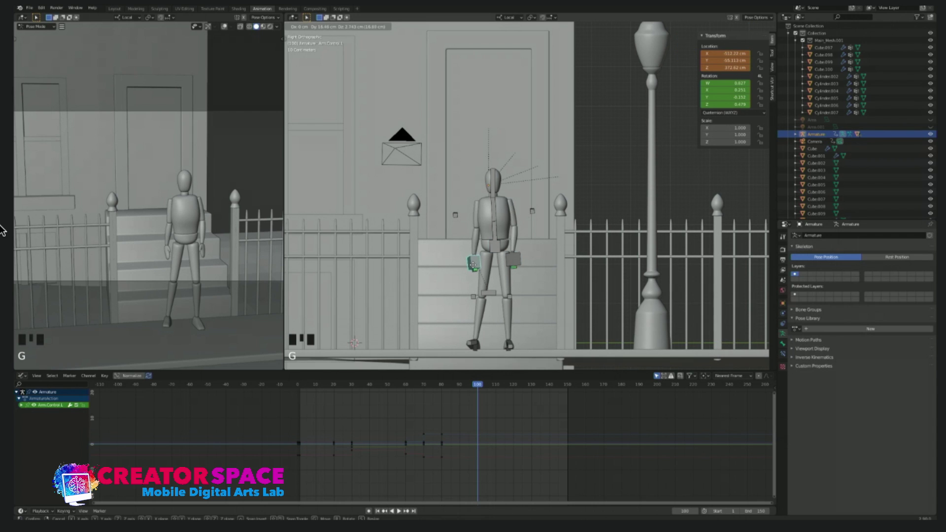
left_click(473, 265)
Step: In front orthographic view, move the hip control slightly back toward the stairs
key("KP_3")
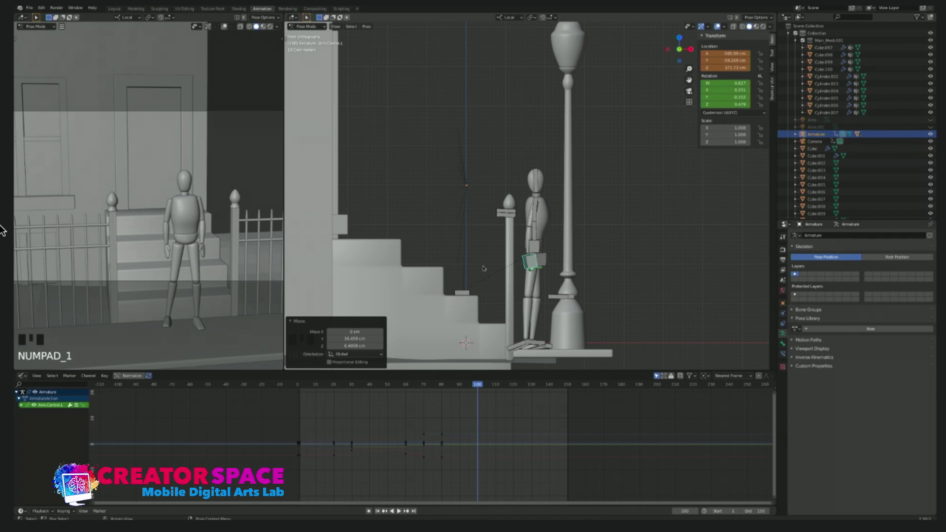
left_click(537, 248)
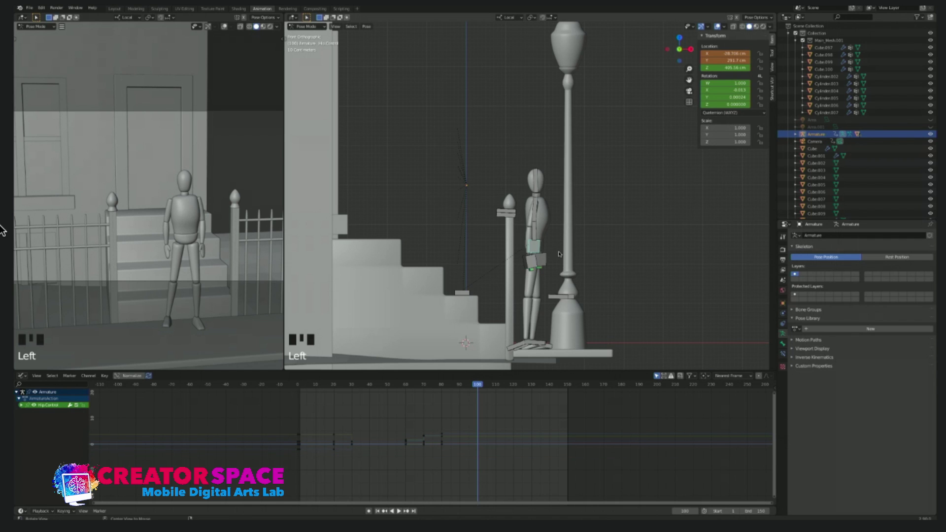
middle_click_drag(559, 258, 532, 260)
key("KP_3")
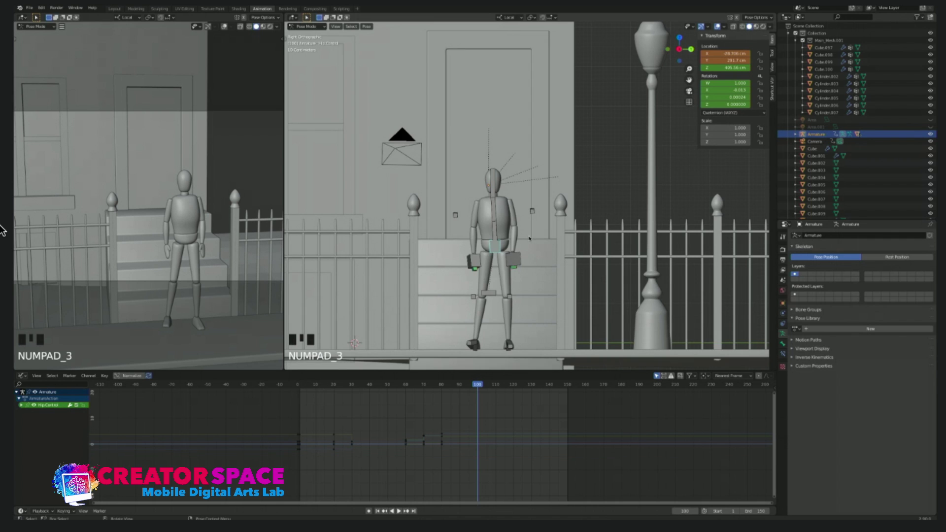
key("KP_1")
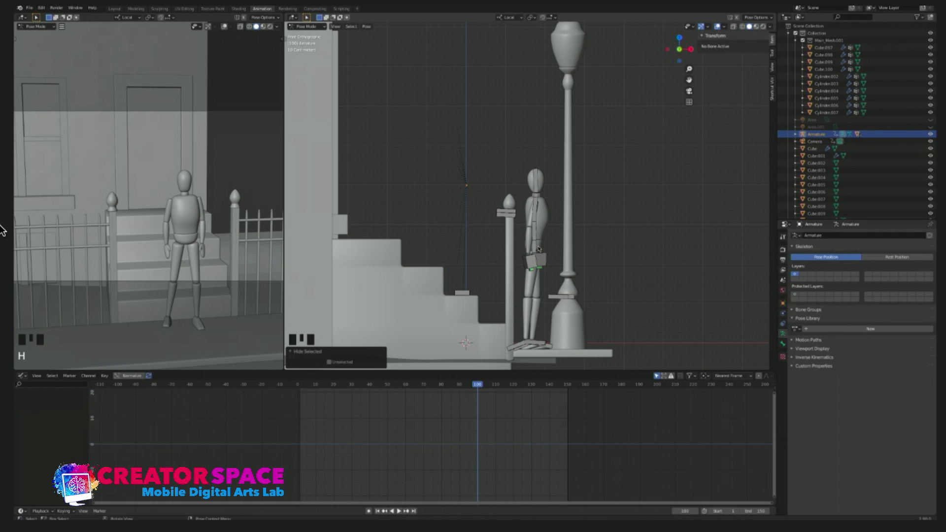
key("z")
key("g")
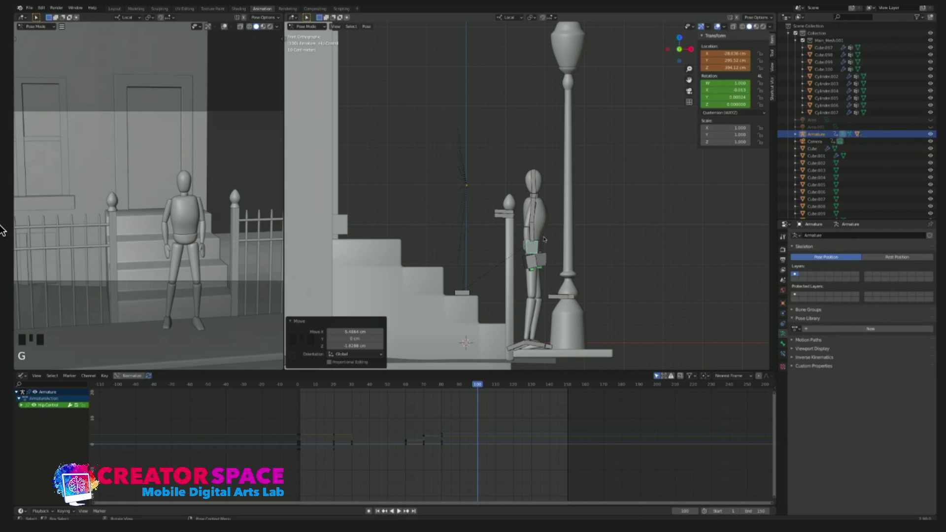
Step: Clear the rotation of the hip control and the lower body bone to straighten the torso
key("r")
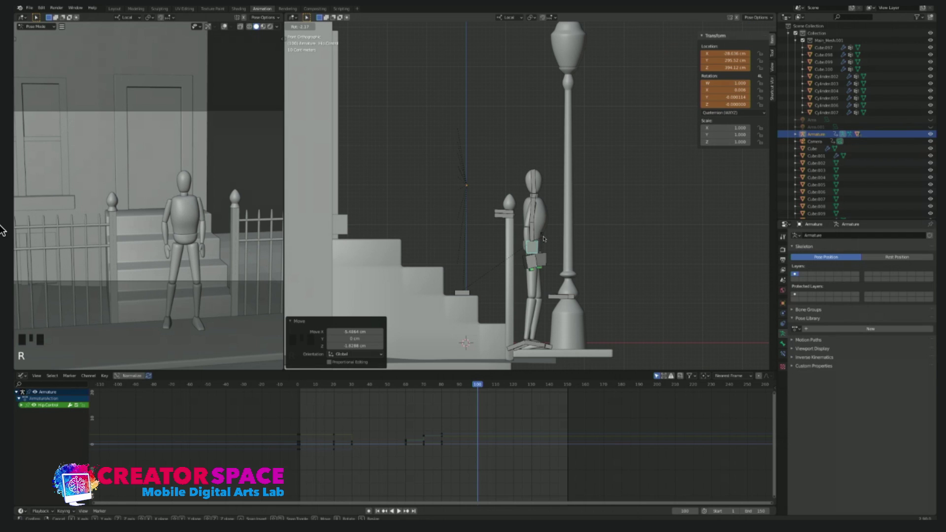
left_click(544, 238)
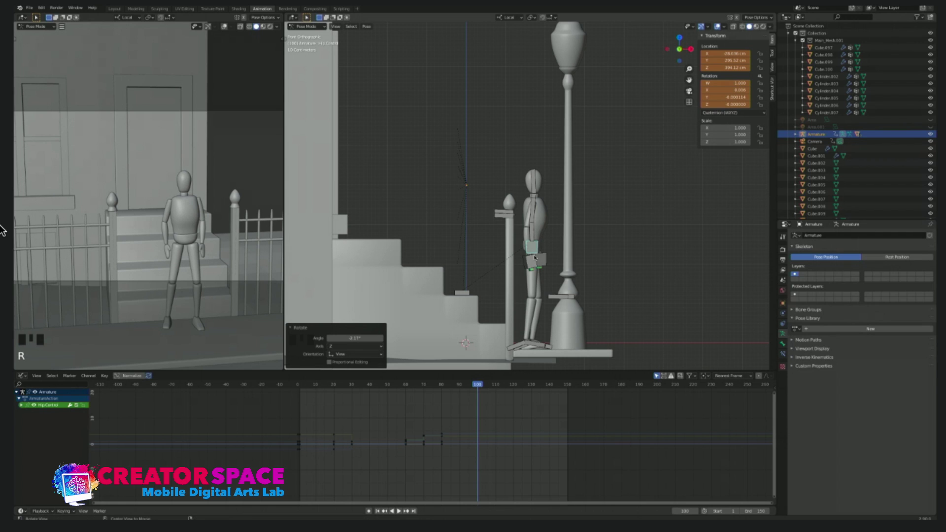
key("alt+r")
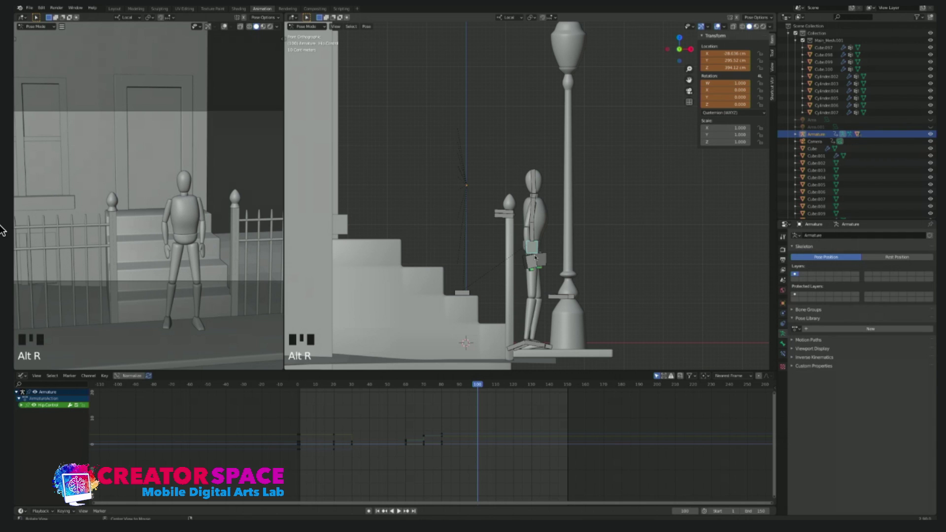
left_click(541, 248)
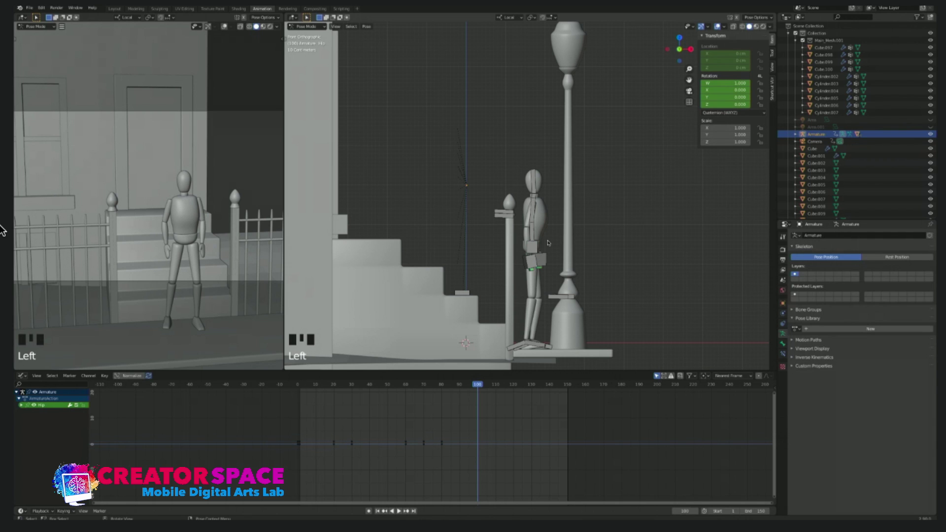
left_click(541, 208)
key("alt+r")
left_click(542, 208)
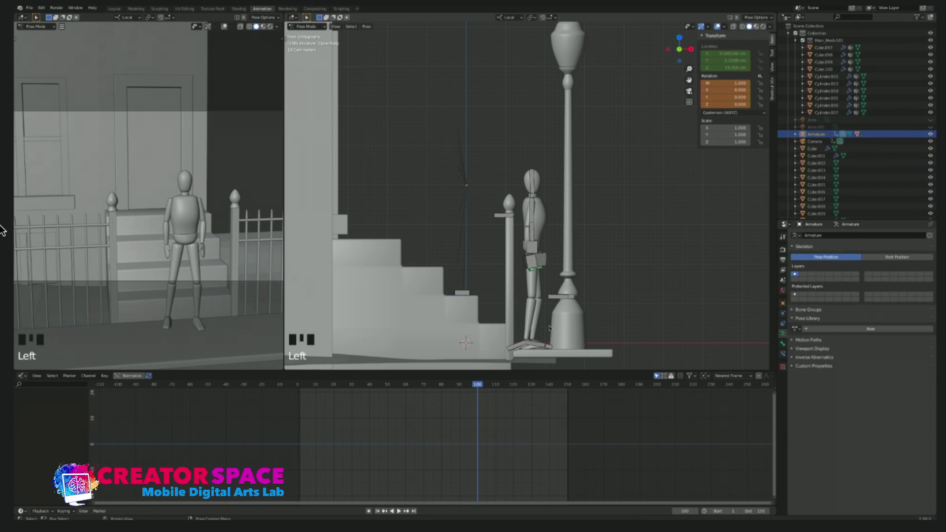
Step: Rotate the left foot bone flat onto the pavement and adjust the left arm control's position beside the hip
left_click(540, 347)
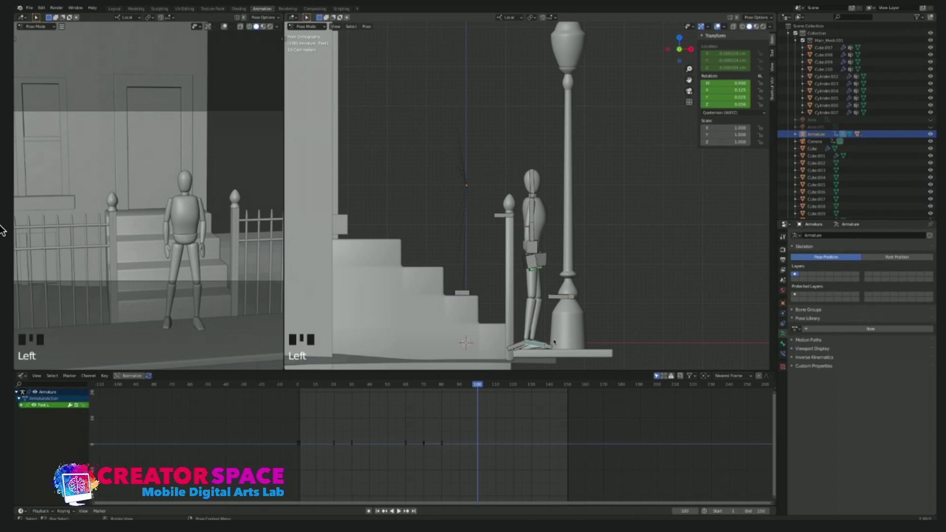
left_click(553, 341)
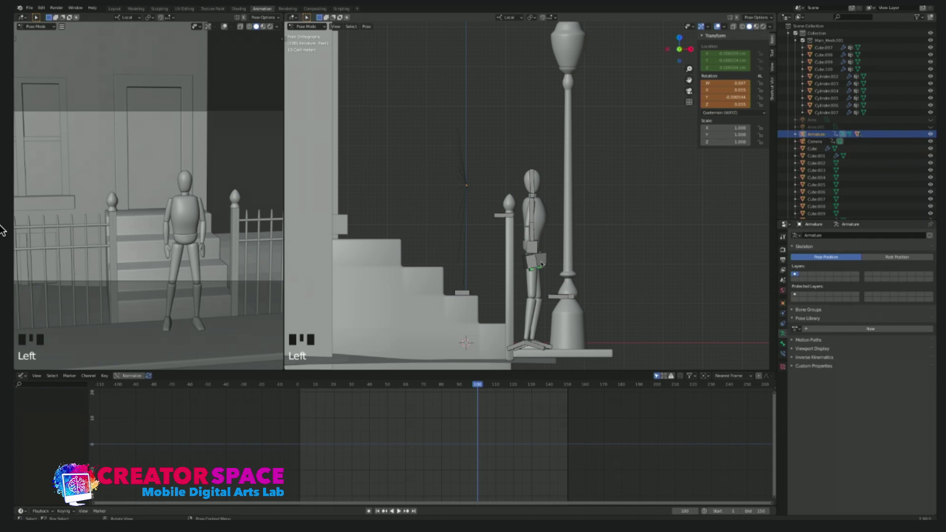
left_click(531, 265)
key("g")
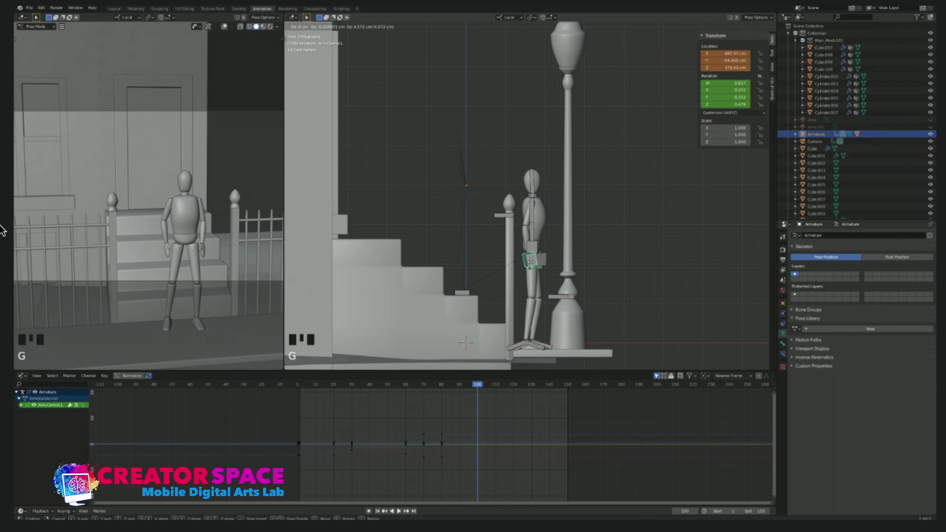
left_click(545, 265)
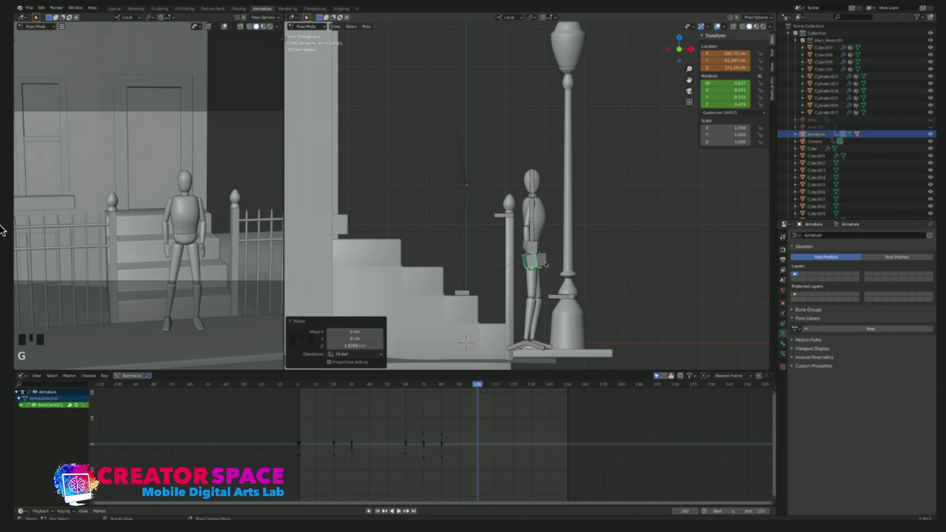
Step: In right orthographic view, reposition and slightly rotate the right arm control beside the hip
key("KP_3")
left_click(515, 260)
key("g")
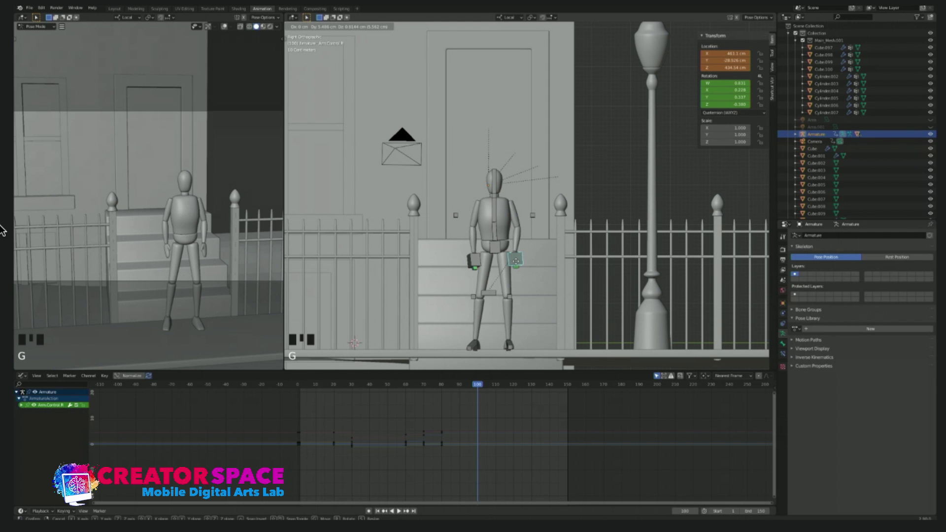
left_click(2, 230)
key("r")
left_click(2, 230)
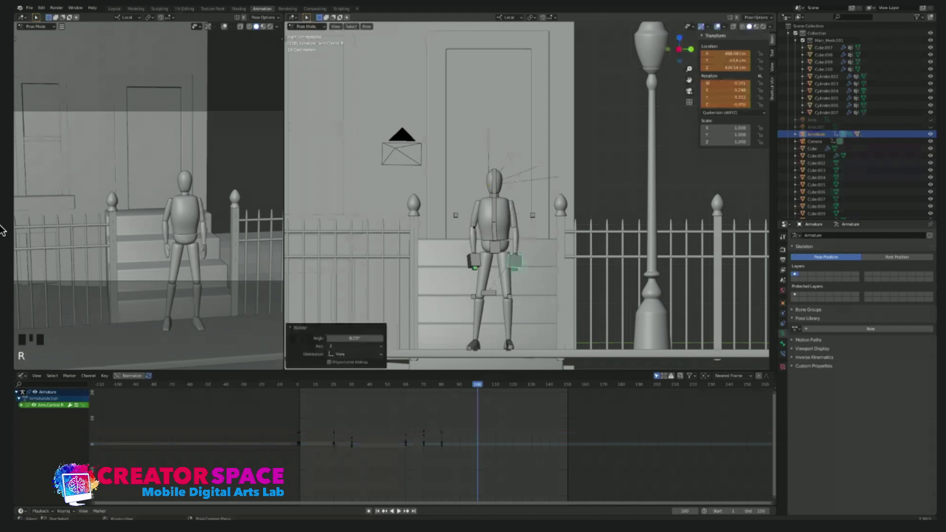
Step: Move the left and right elbow controls inward toward the body, the right one by about 7.3 cm along Y
left_click(455, 216)
key("g")
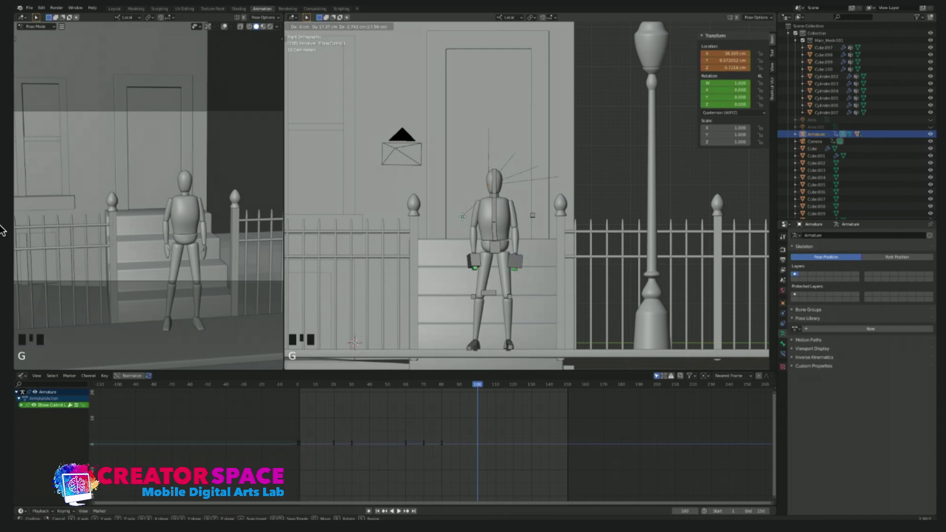
left_click(2, 230)
left_click(530, 216)
key("g")
left_click(473, 296)
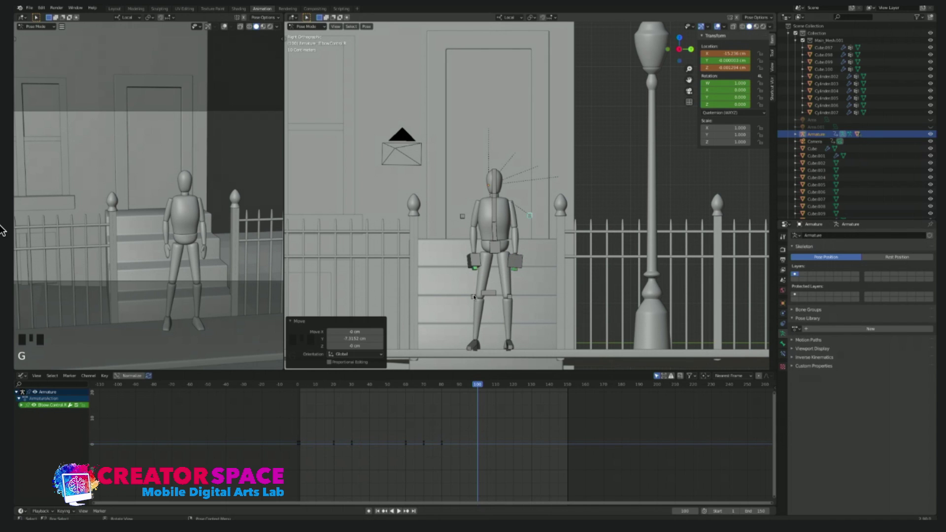
Step: Rotate the hip control about 4.5° and move the left leg control about 7.3 cm inward along Y
left_click(495, 251)
key("r")
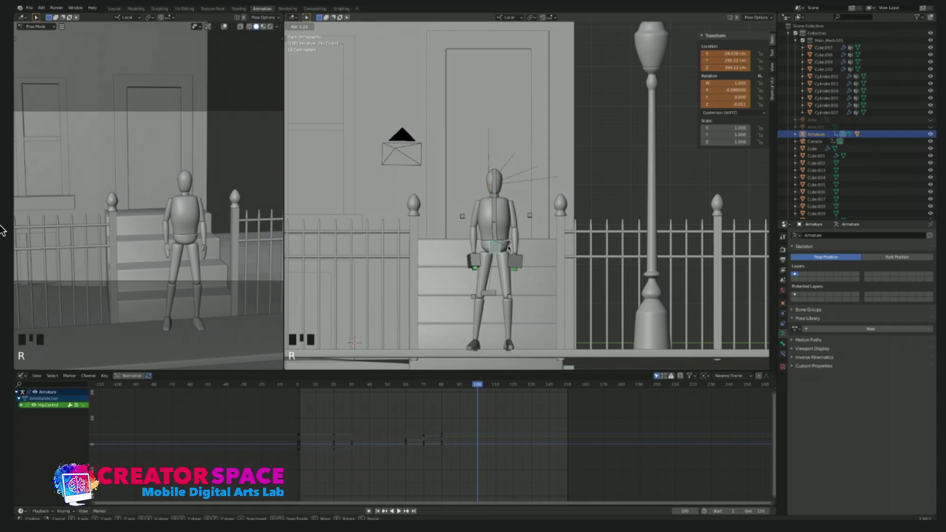
left_click(508, 249)
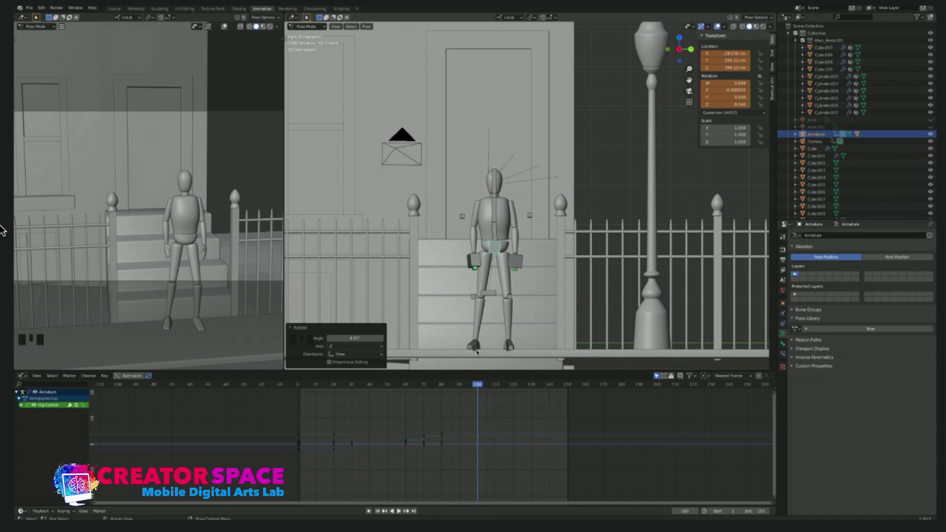
left_click(477, 352)
key("g")
left_click(494, 318)
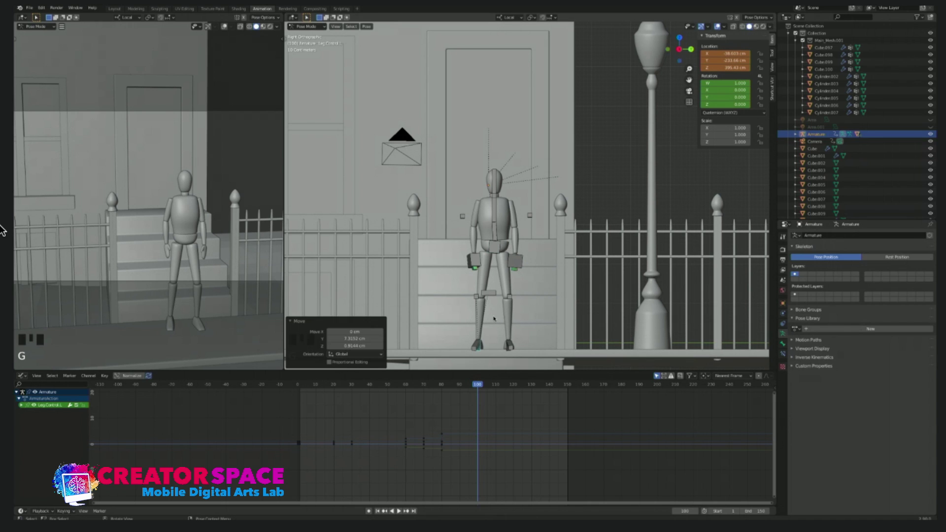
Step: Shift the hip control about 2.7 cm further along Y to rebalance the weight over the legs
left_click(497, 244)
key("g")
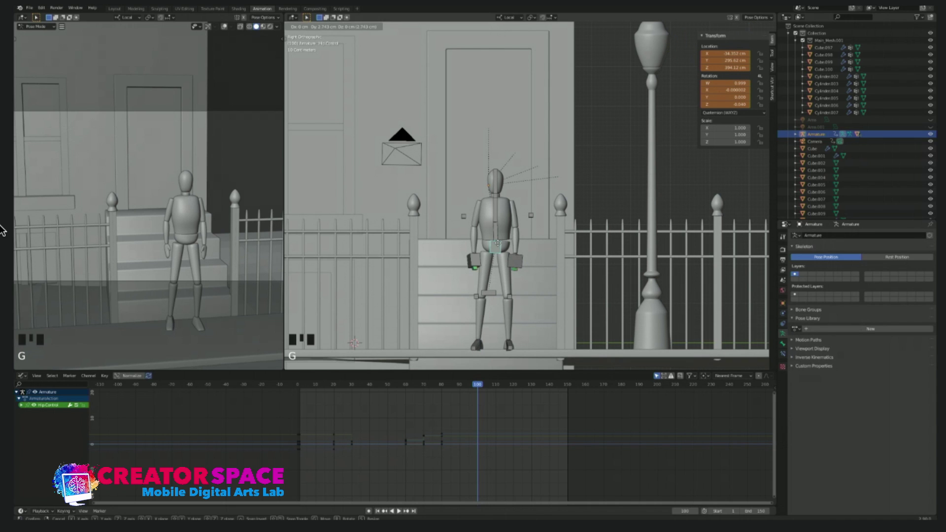
left_click(498, 244)
Step: Move the left leg control and the left knee control slightly further inward
left_click(484, 350)
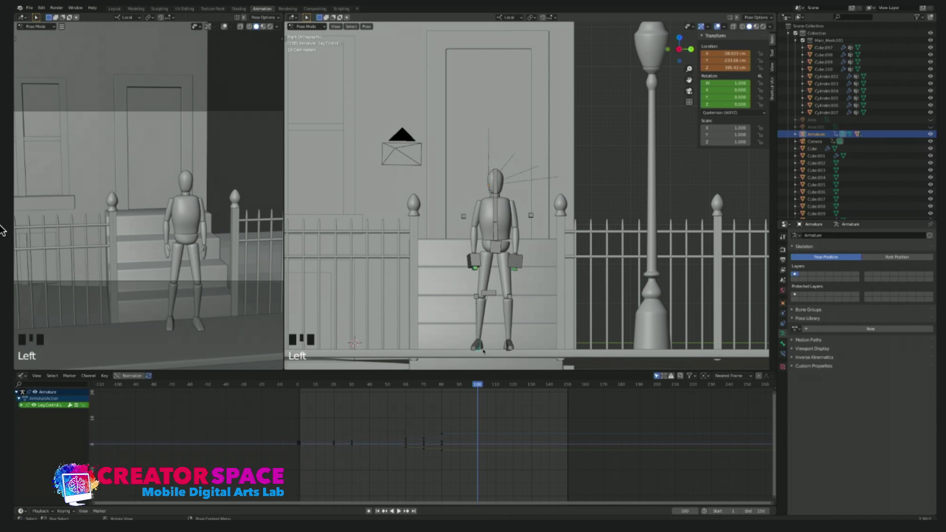
key("g")
left_click(488, 337)
left_click(477, 297)
key("g")
left_click(478, 297)
Step: Rotate the right arm control about 20.5° around local Y and nudge it about 1.8 cm along Y and Z
left_click(494, 179)
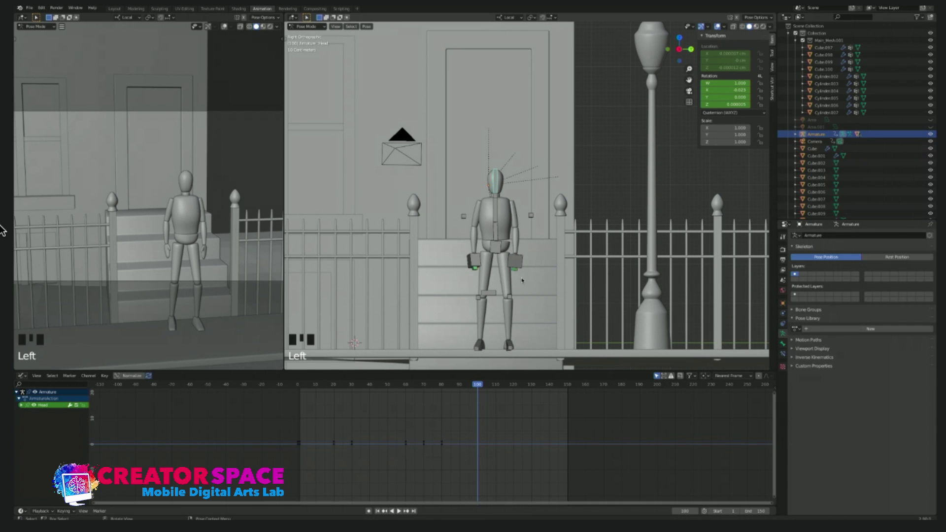
left_click(515, 261)
key("r")
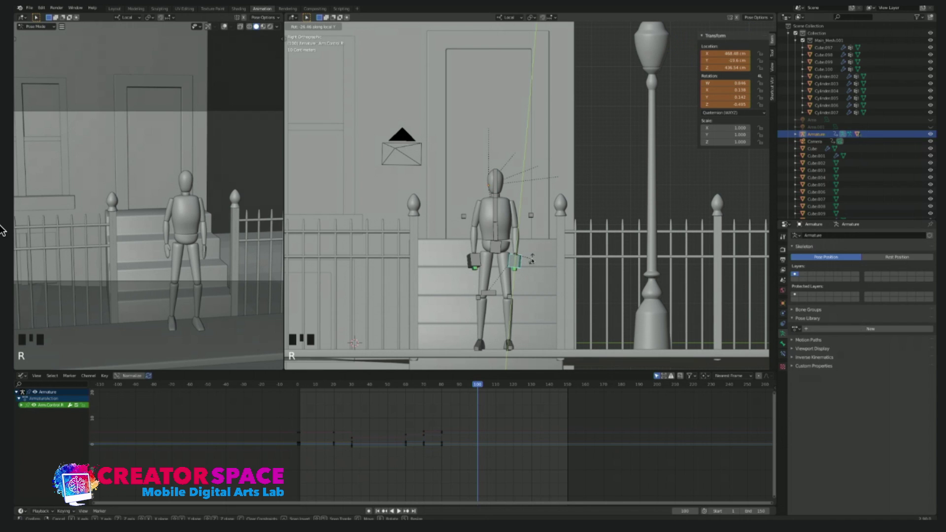
left_click(532, 259)
key("g")
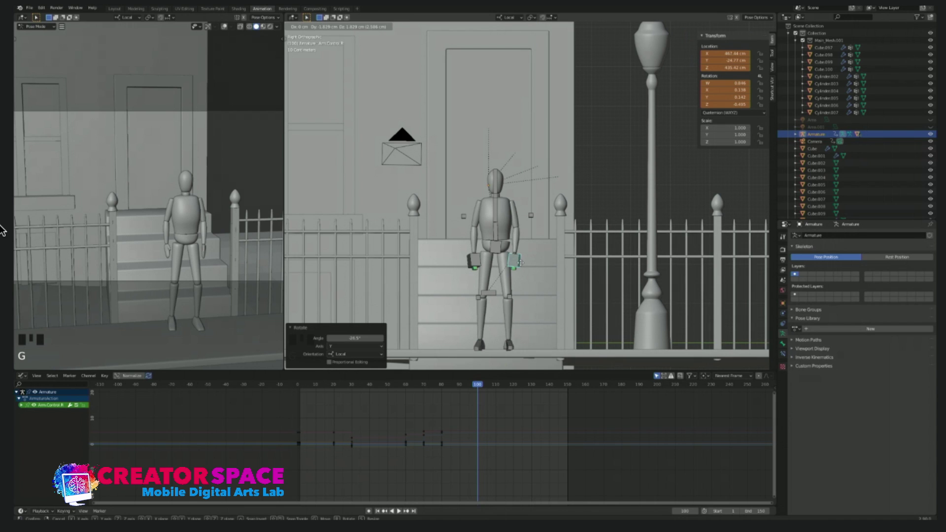
left_click(520, 263)
Step: Move the right arm control about 12.8 cm along X from a side-on view of the mannequin
key("KP_9")
key("KP_1")
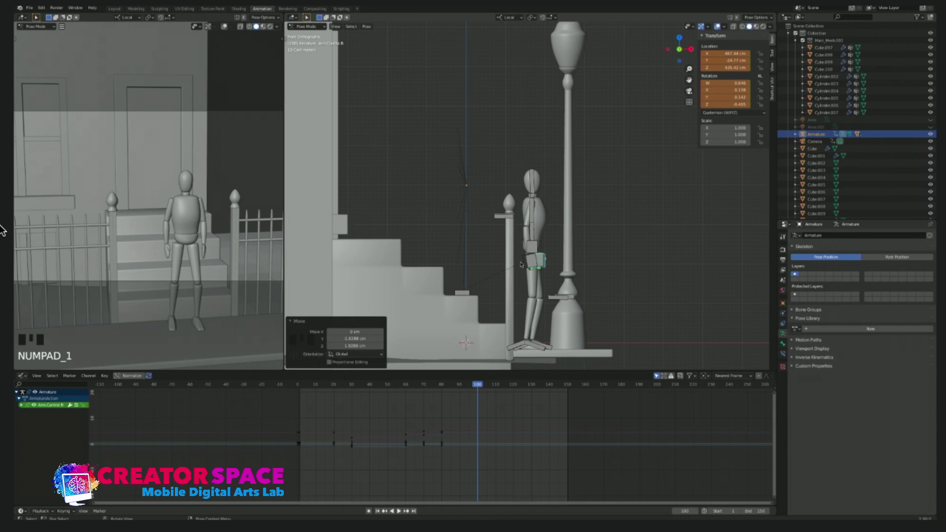
key("KP_9")
key("g")
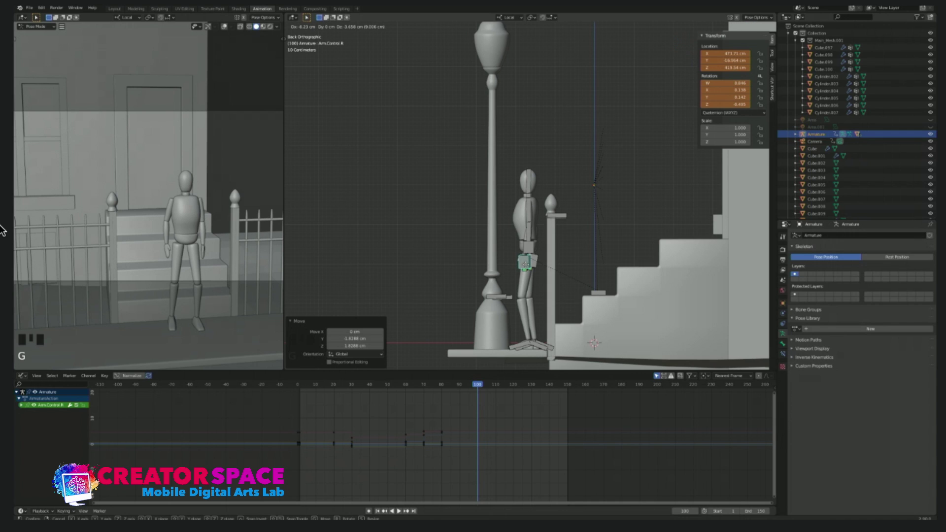
left_click(3, 230)
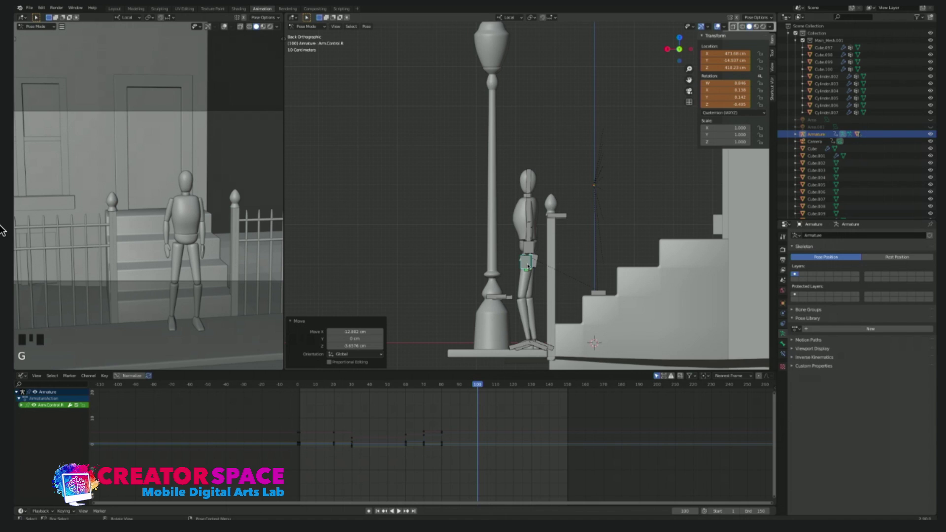
Step: Move the left arm control about 3.7 cm along X beside the thigh
key("KP_1")
left_click(533, 268)
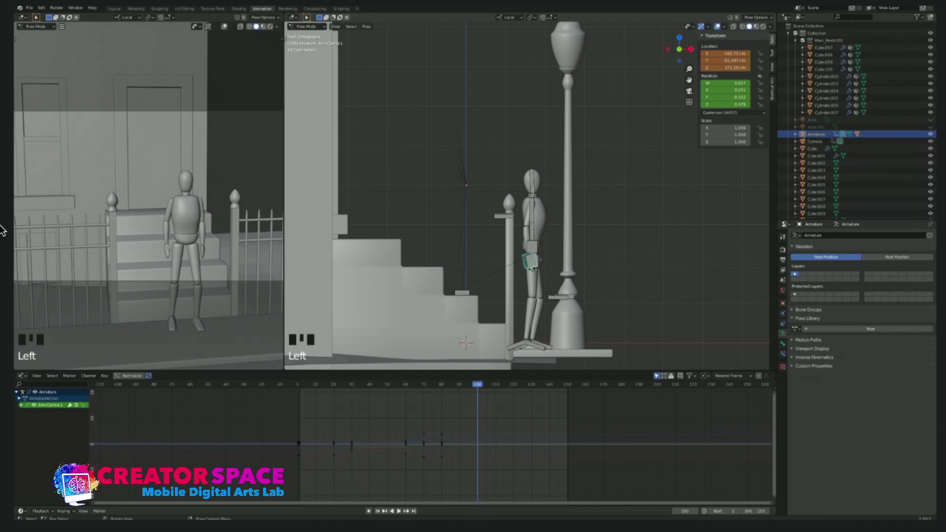
key("g")
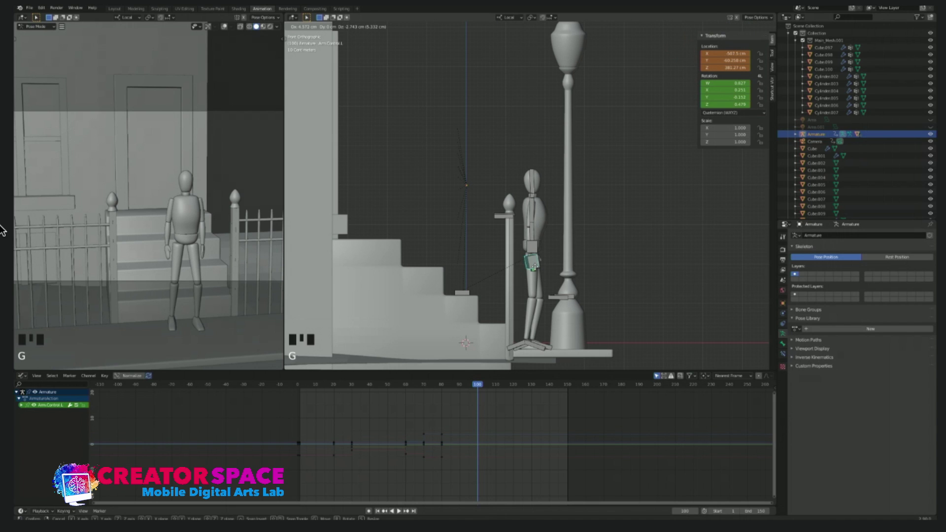
left_click(3, 230)
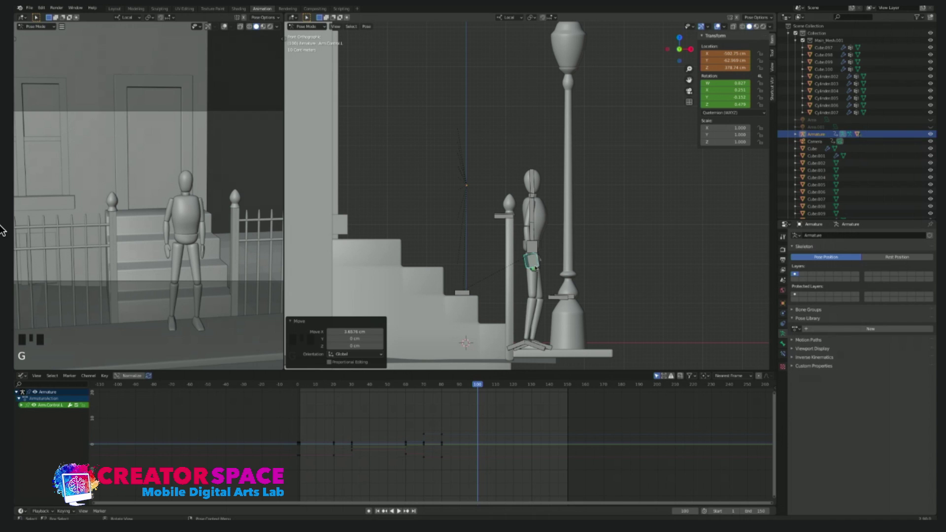
Step: Insert location and rotation keyframes for all bones of the rig at frame 100
left_click(557, 209)
middle_click_drag(557, 209, 498, 238)
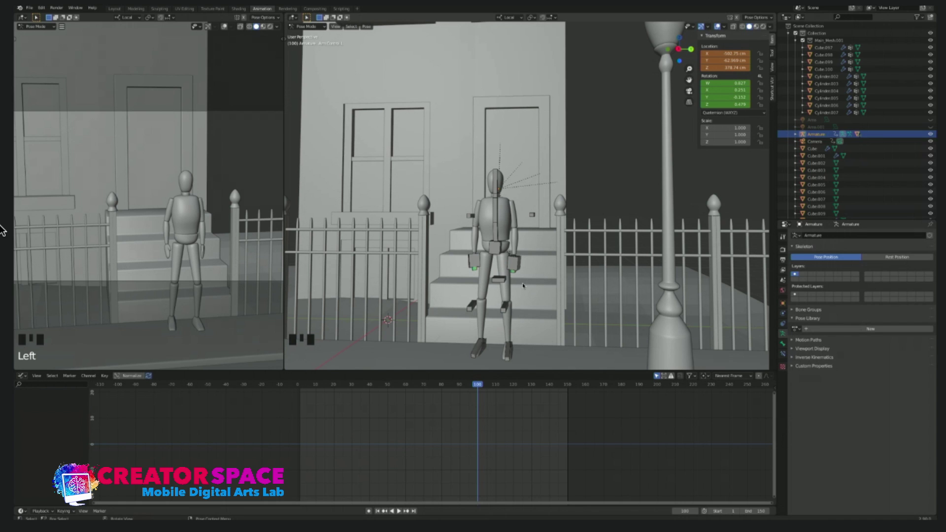
key("a")
key("i")
left_click(501, 238)
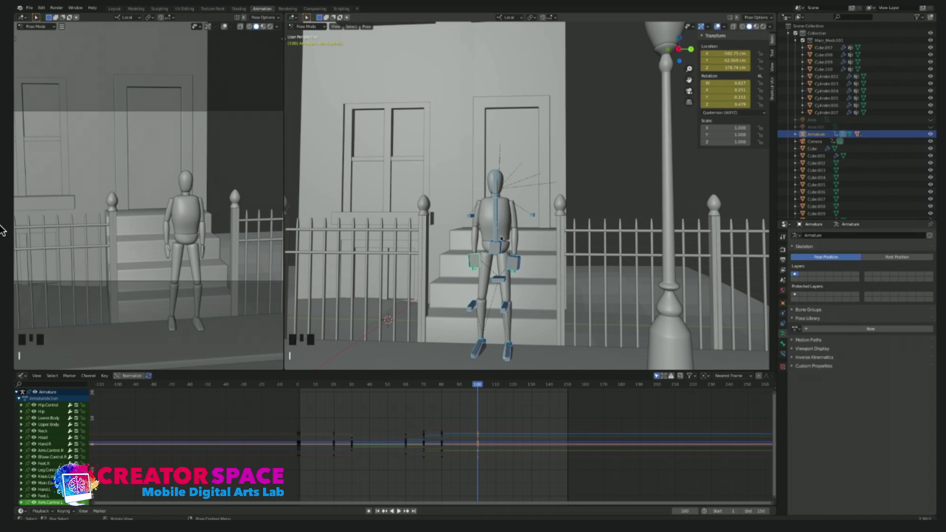
Step: Scrub and play back the animation to check the movement into the standing pose at frame 100
left_click(461, 385)
left_click_drag(461, 384, 377, 382)
key("space")
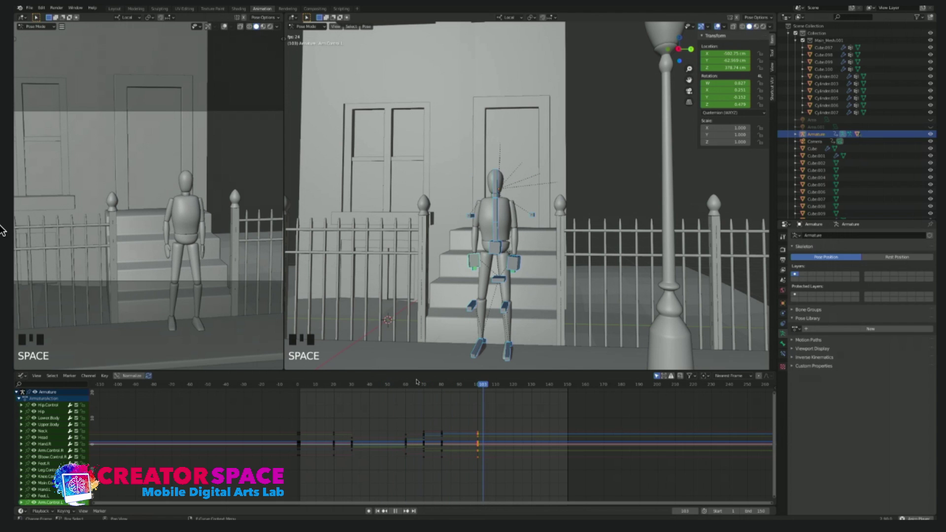
key("space")
left_click_drag(451, 385, 296, 388)
key("space")
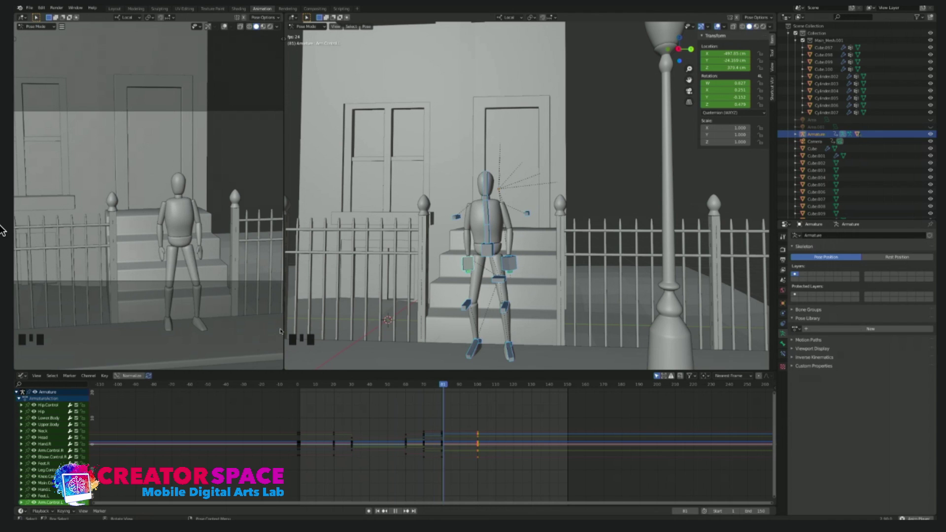
key("space")
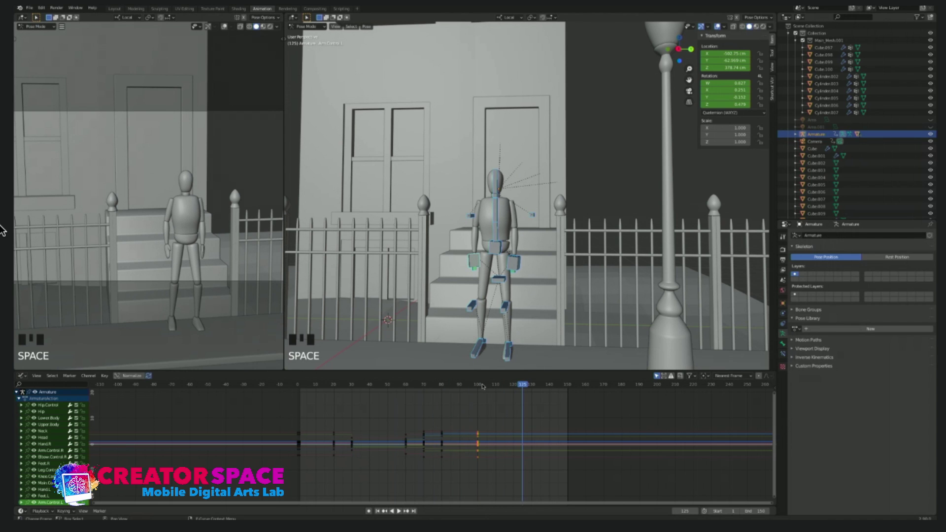
Step: At frame 130, shift the hip control about 1.8 cm along Z to vary the standing pose
left_click_drag(483, 386, 531, 390)
key("KP_3")
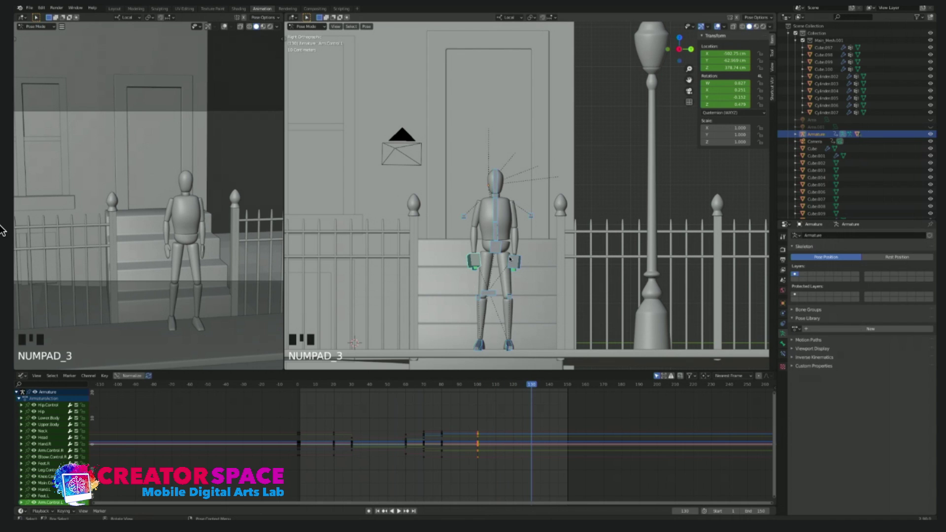
left_click(497, 246)
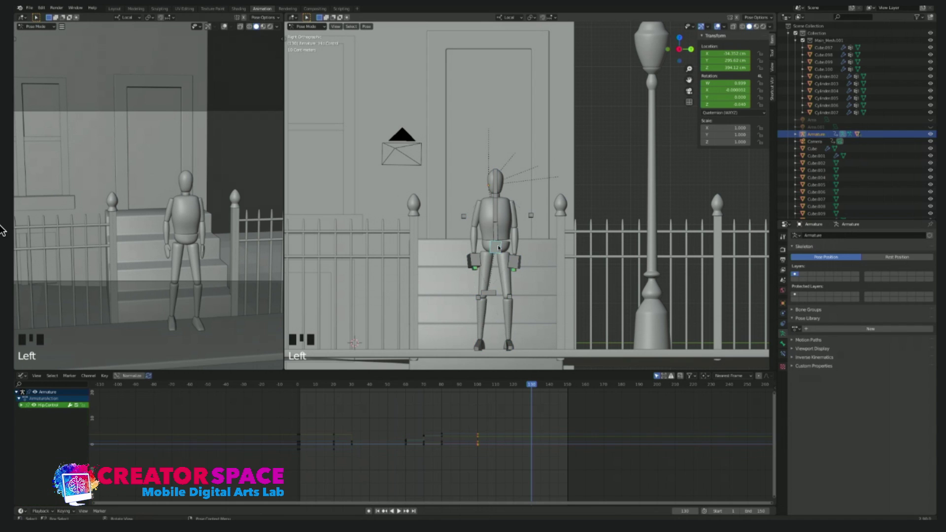
key("g")
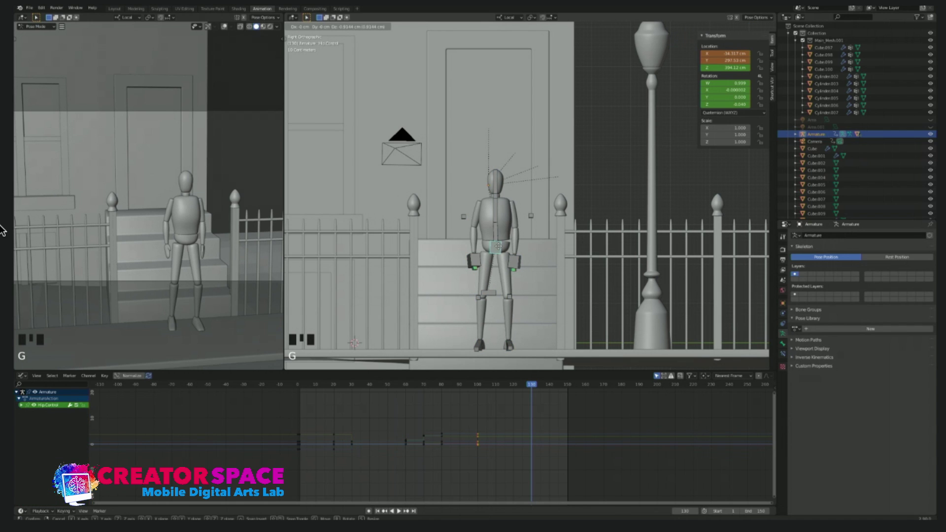
left_click(498, 246)
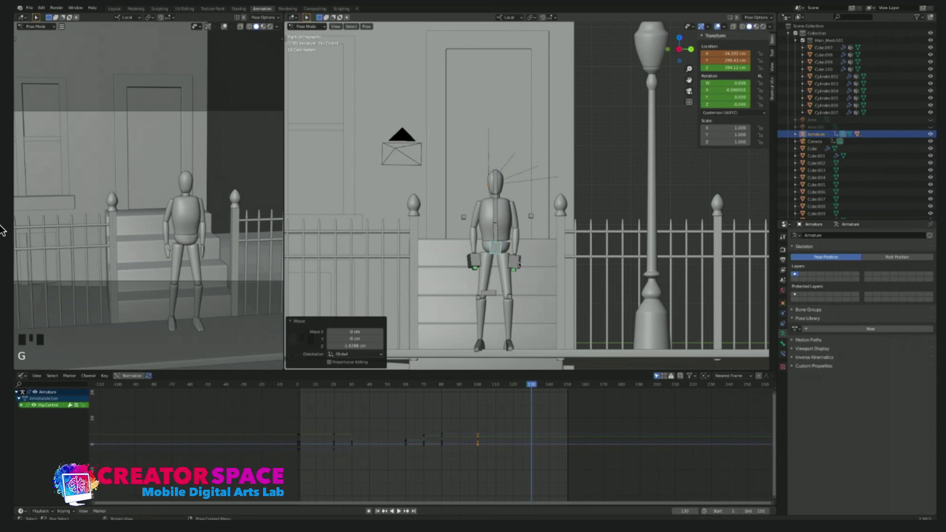
Step: Move both arm controls together about 0.9 cm along Y and 1.8 cm along Z, and slightly adjust the left knee control
left_click(515, 262)
left_click(478, 263, "shift")
key("g")
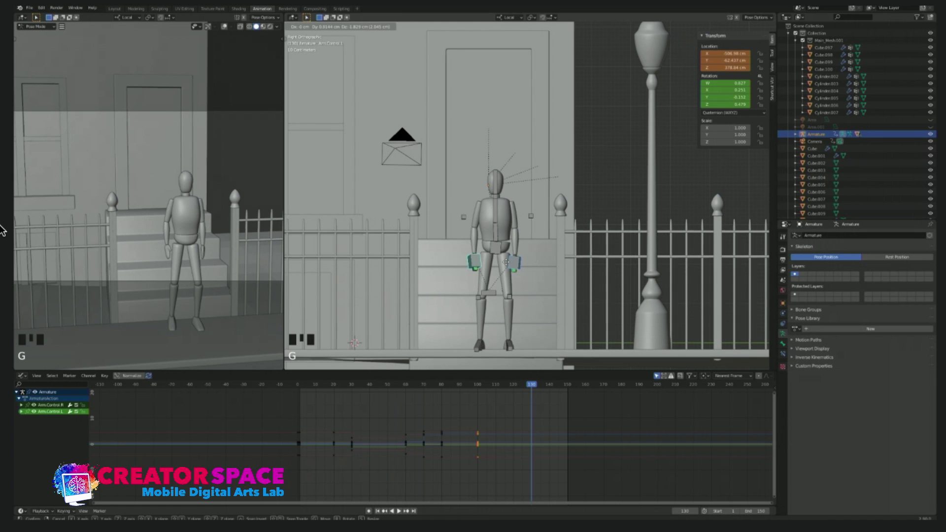
left_click(507, 234)
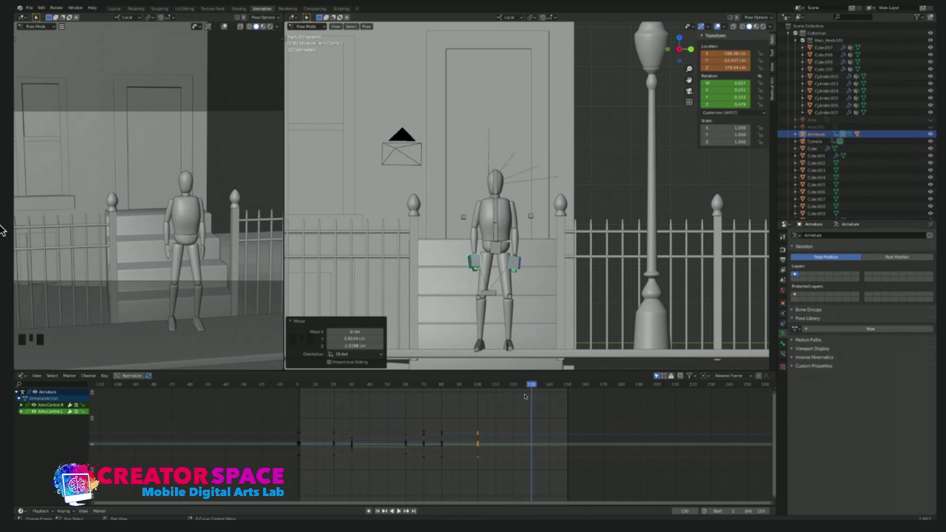
left_click(477, 300)
key("g")
left_click(477, 301)
Step: Insert location and rotation keyframes for all bones at frame 130
key("a")
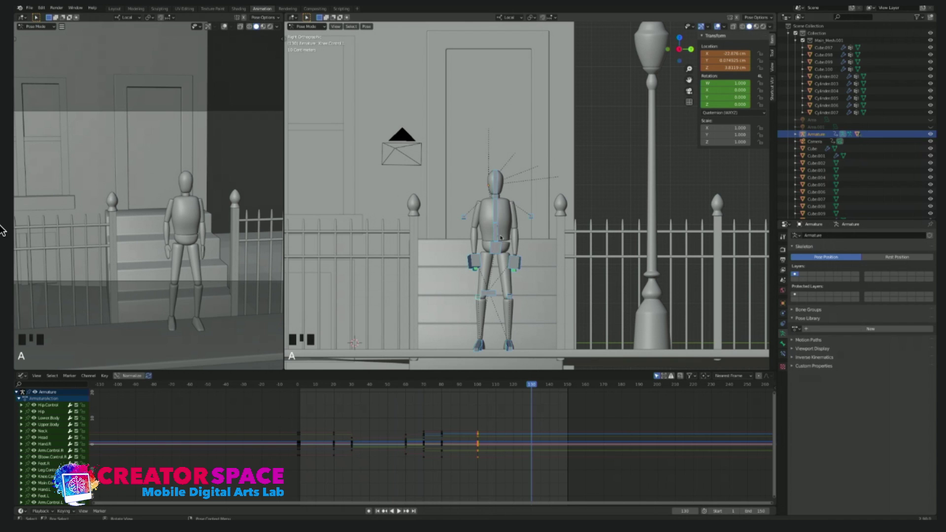
key("i")
left_click(500, 236)
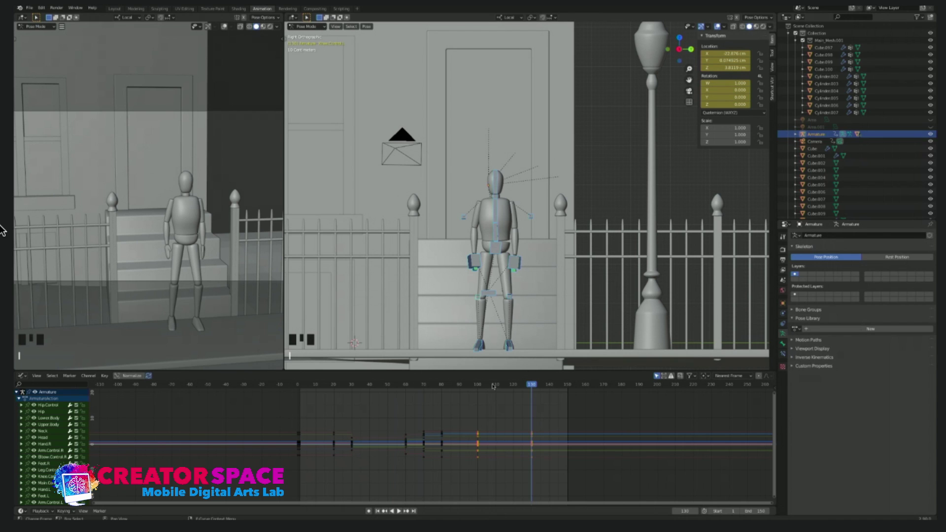
Step: Play back the animation several times from near its start to review the motion through the frame 130 pose
left_click_drag(532, 387, 317, 385)
key("space")
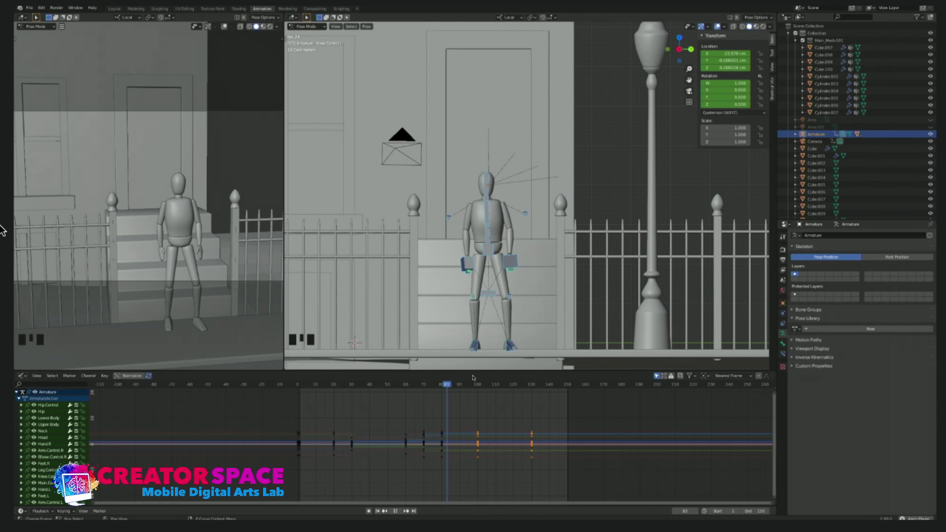
key("space")
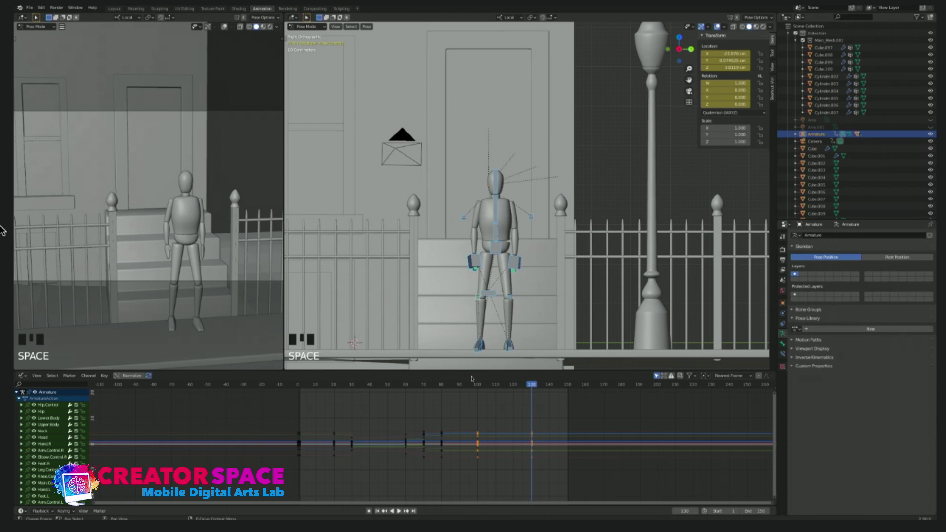
left_click_drag(517, 384, 428, 375)
left_click(316, 385)
key("space")
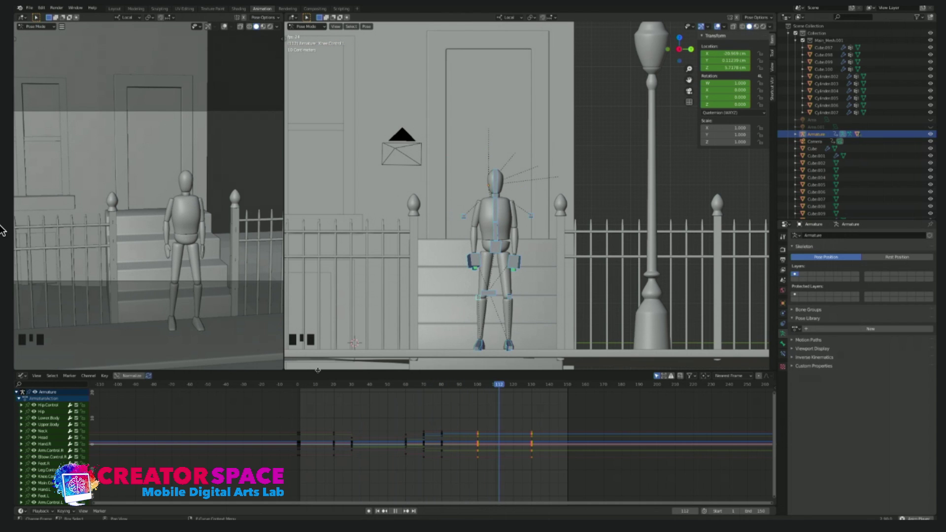
key("space")
key("space")
key("space")
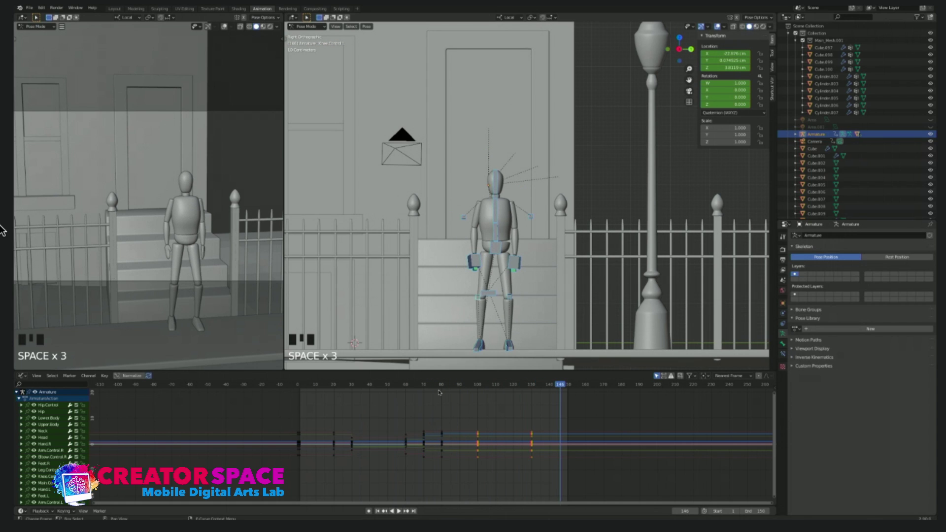
left_click(291, 382)
key("space")
key("space")
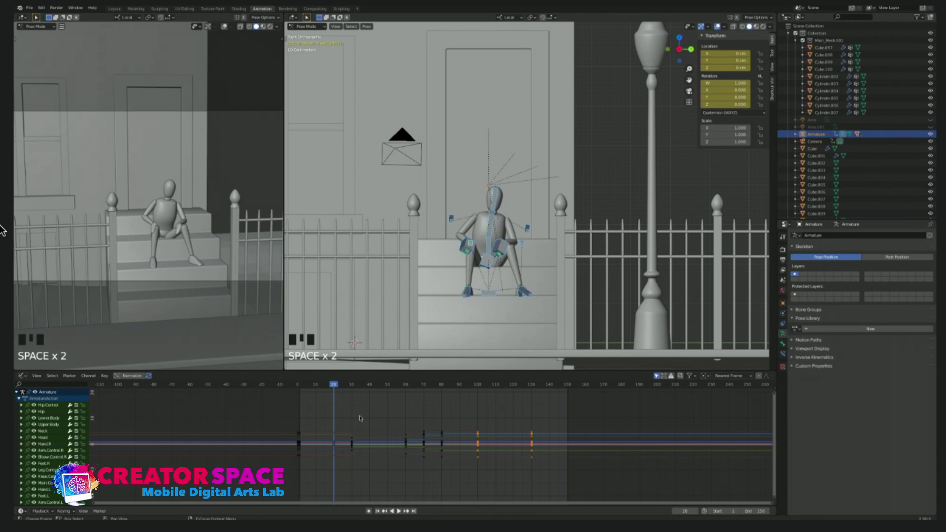
Step: Scrub through the keyed poses from an angled perspective with all bones selected
left_click(635, 193)
middle_click_drag(635, 193, 498, 217)
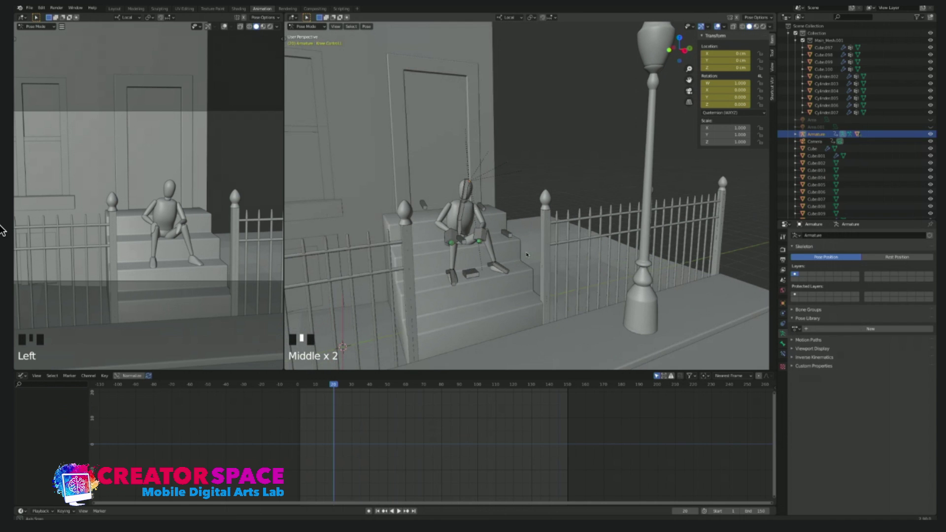
key("a")
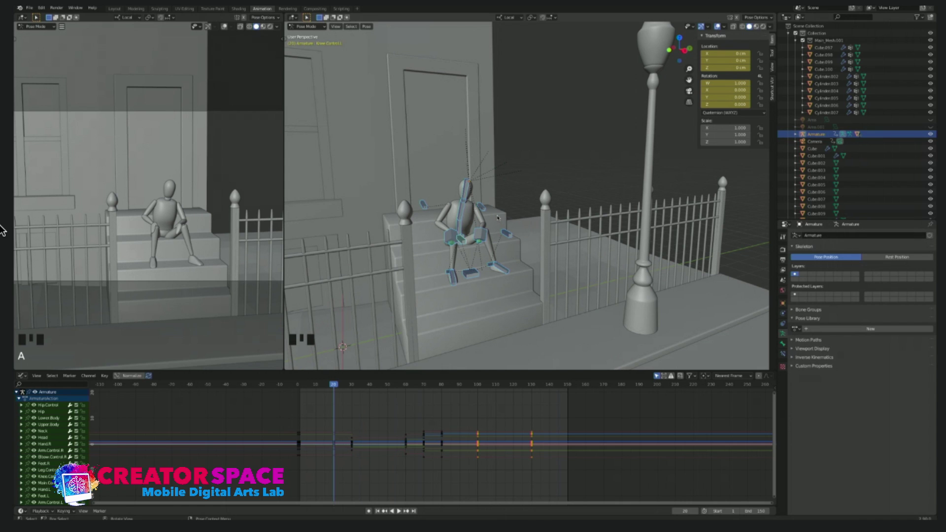
left_click_drag(323, 385, 550, 403)
key("Escape")
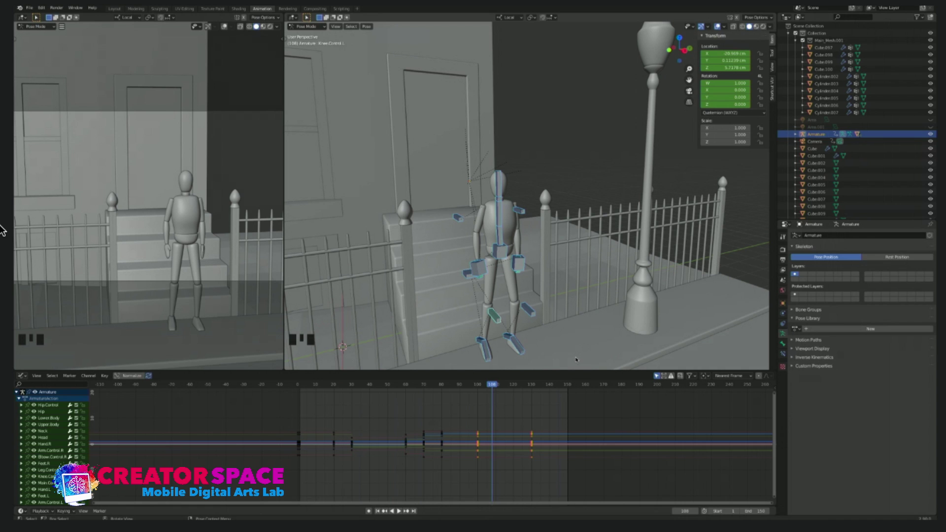
Step: Examine the mannequin's standing pose at frame 108 from several angles and distances
left_click(538, 151)
scroll(539, 151, "down", 1)
middle_click_drag(540, 257, 543, 169, "shift")
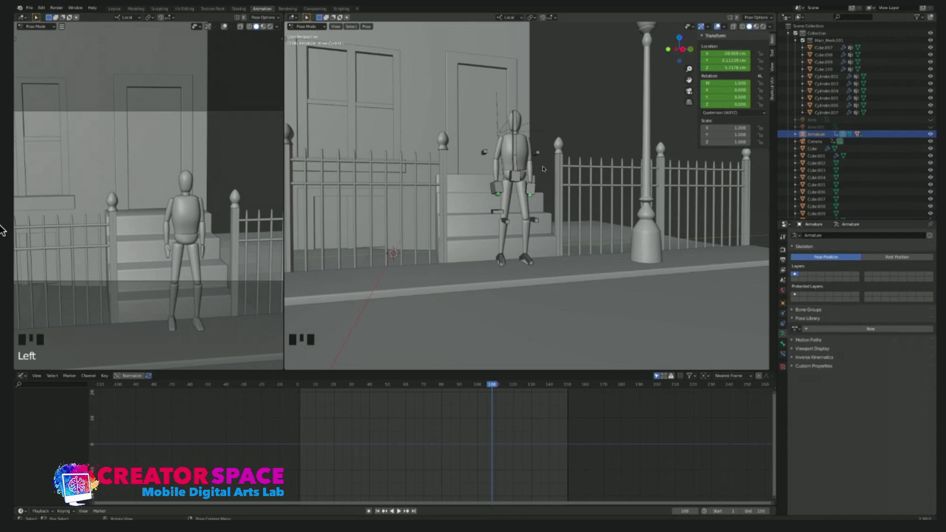
scroll(572, 169, "up", 2)
middle_click_drag(572, 169, 532, 184, "shift")
left_click(623, 85)
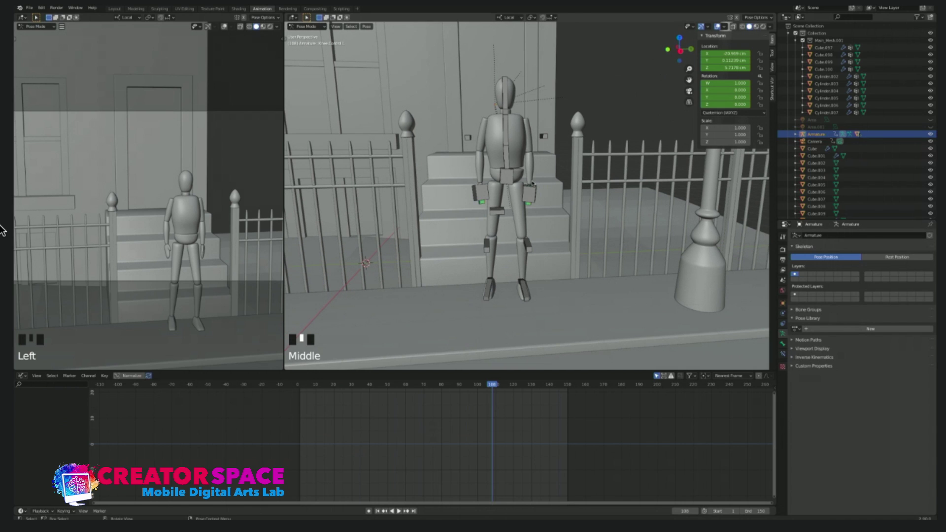
left_click(516, 161)
left_click(623, 92)
scroll(535, 129, "down", 2)
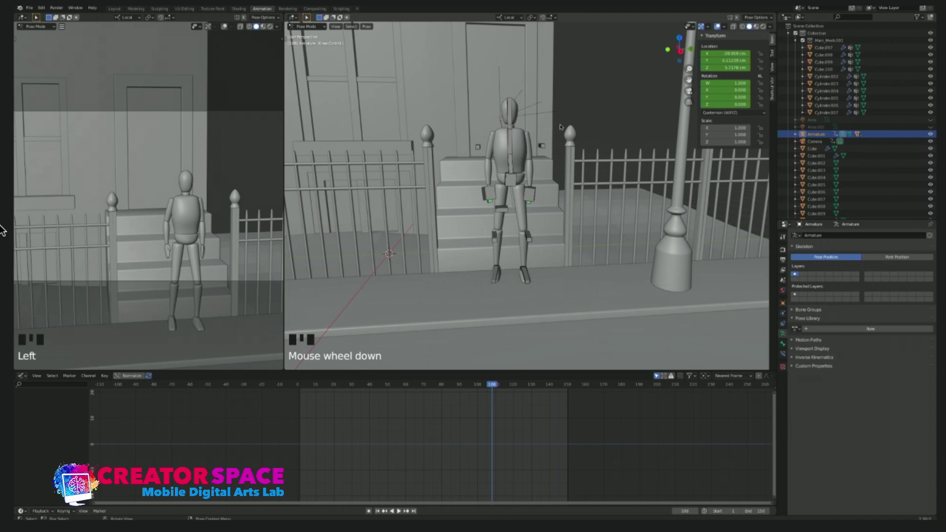
Step: Select all bones of the rig and go to the pose at frame 130
left_click(580, 116)
left_click(509, 150)
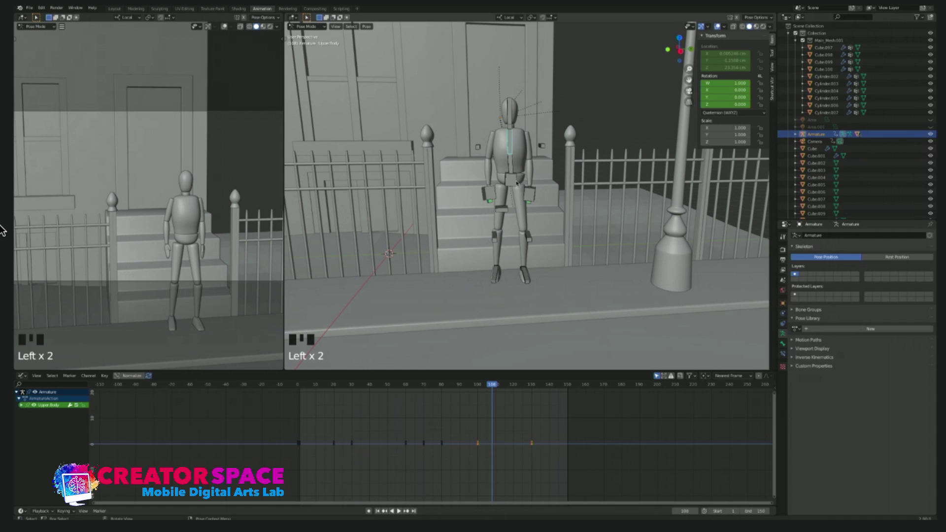
key("a")
left_click(533, 385)
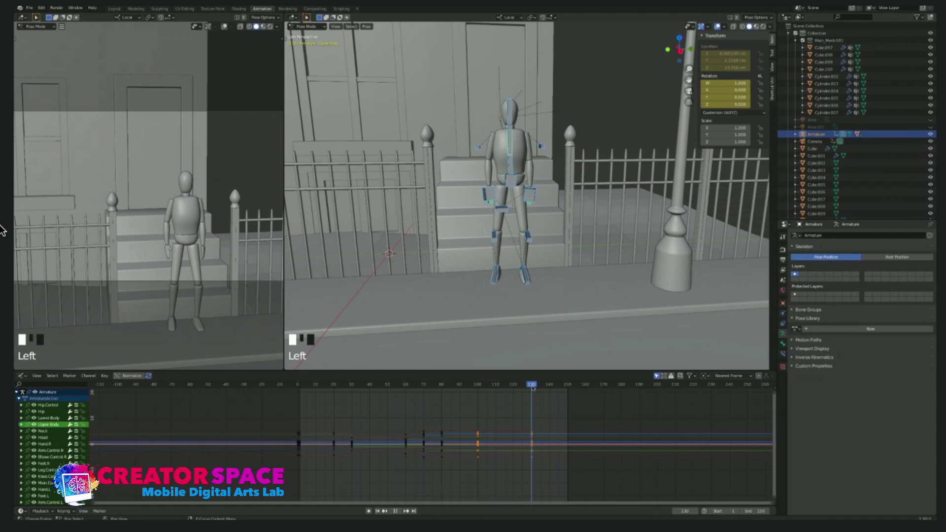
Step: Create a new pose library for the rig with all bones selected and name it PoseLib
left_click_drag(534, 388, 532, 388)
left_click(534, 340)
key("a")
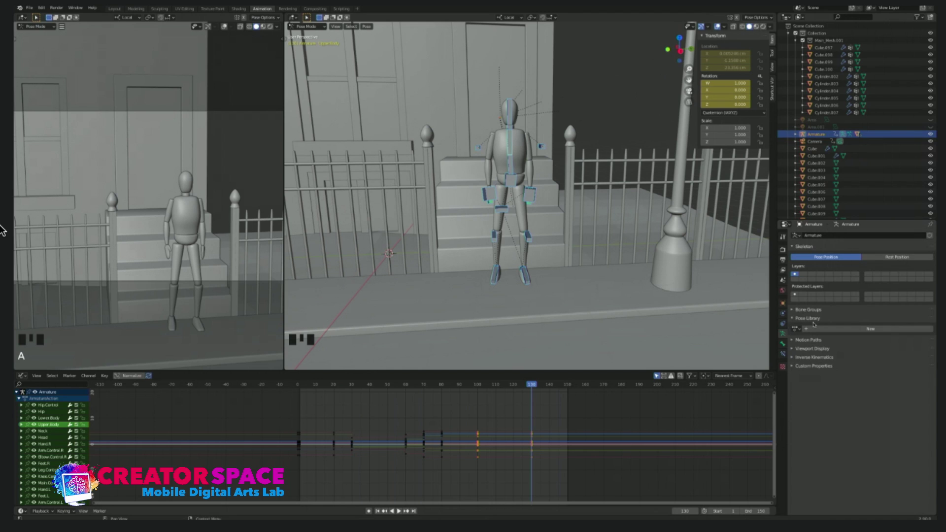
left_click(858, 331)
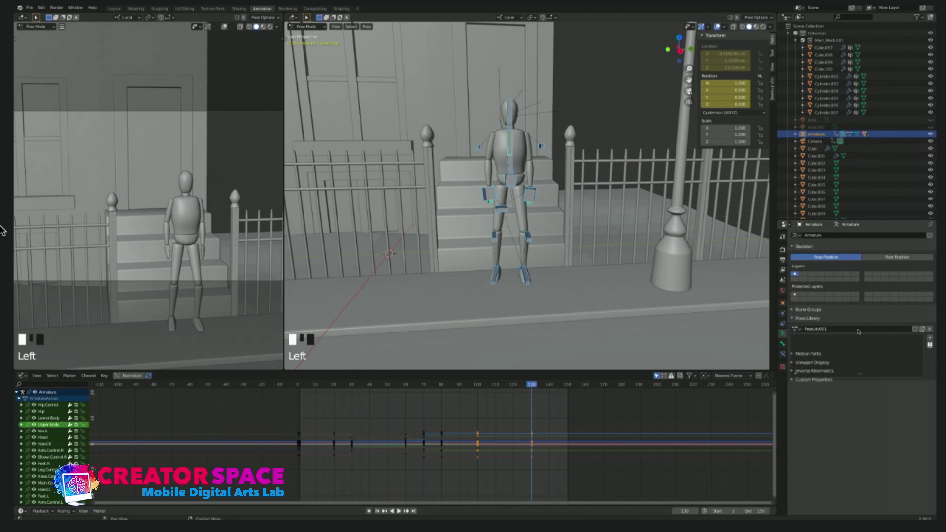
left_click(816, 329)
left_click_drag(819, 330, 926, 327)
key("BackSpace")
left_click(844, 356)
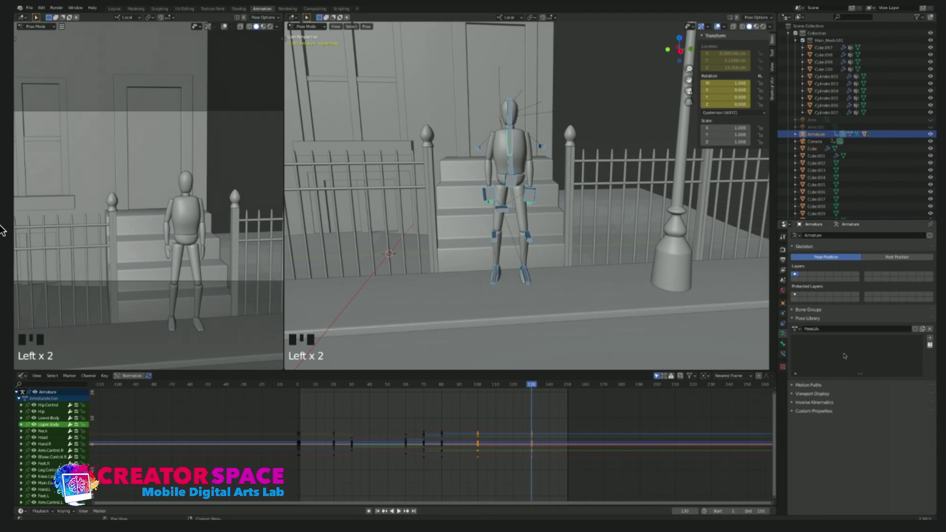
left_click(830, 330)
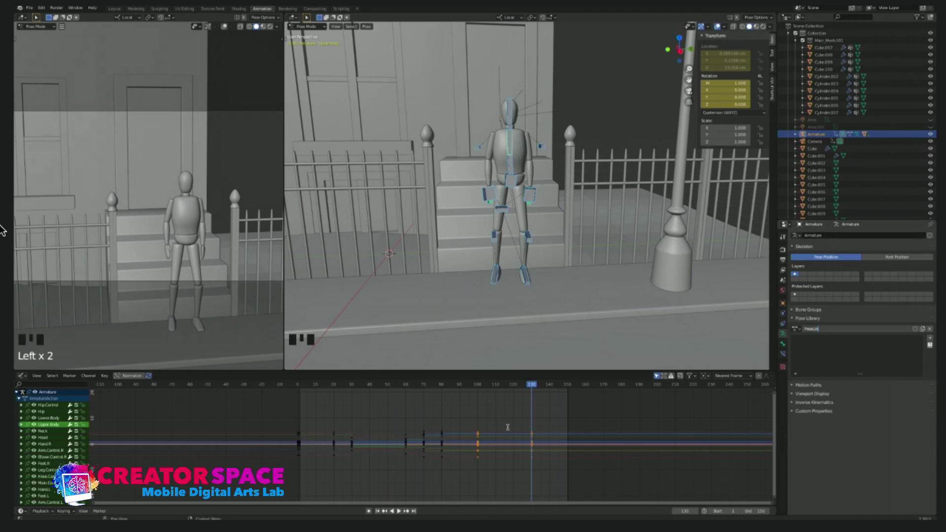
key("Return")
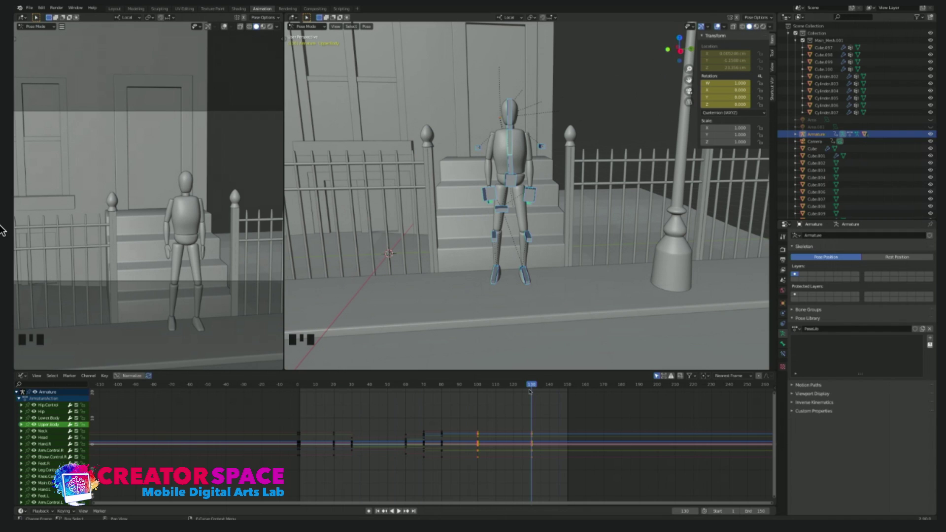
Step: Store the seated pose at frame 1 in the pose library as "Sitting pose"
left_click_drag(318, 384, 299, 388)
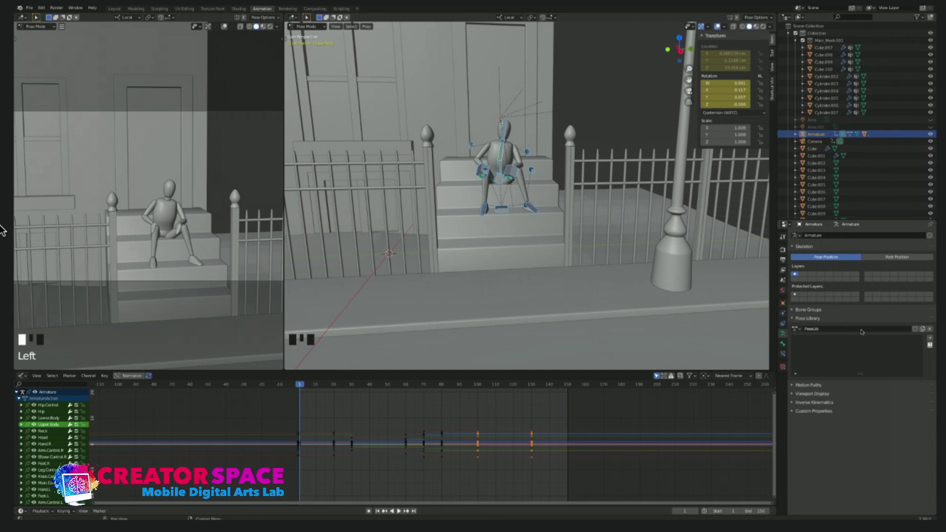
left_click(929, 340)
left_click(931, 340)
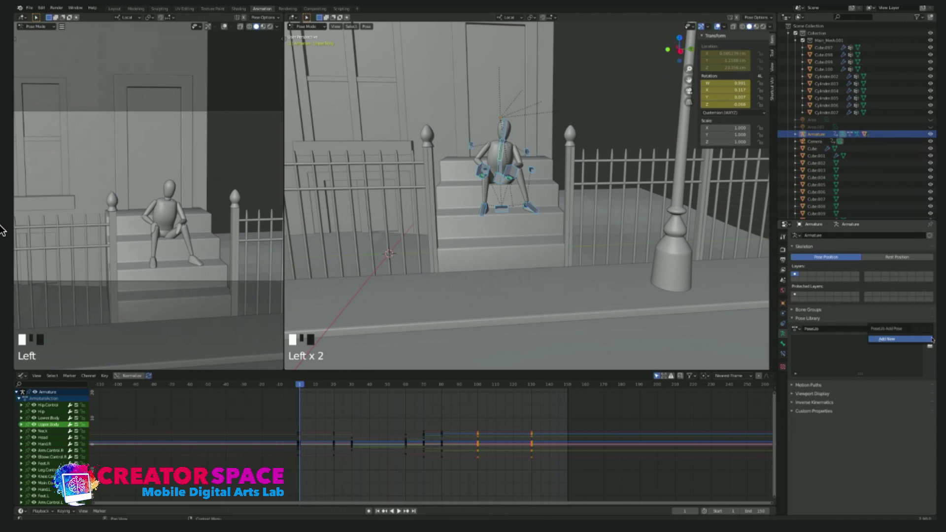
left_click(917, 339)
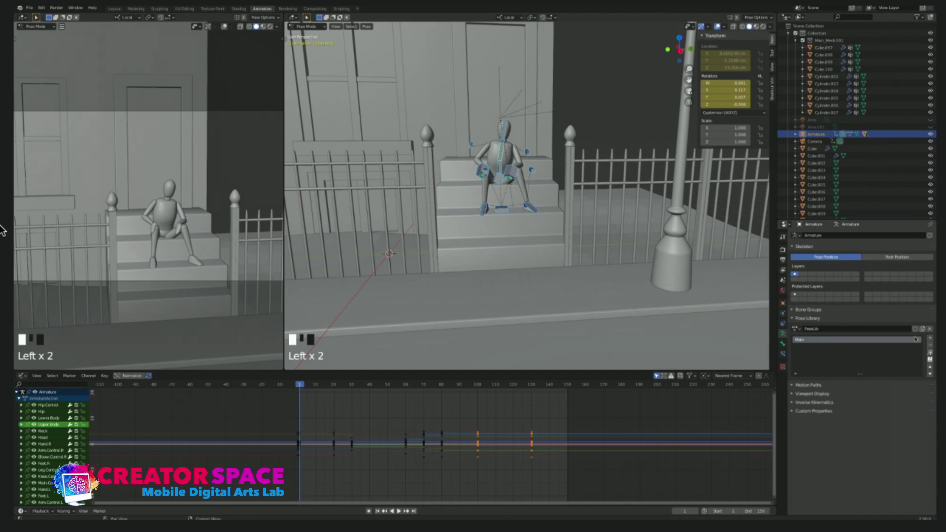
double_click(802, 340)
type("Sitting pose")
key("Return")
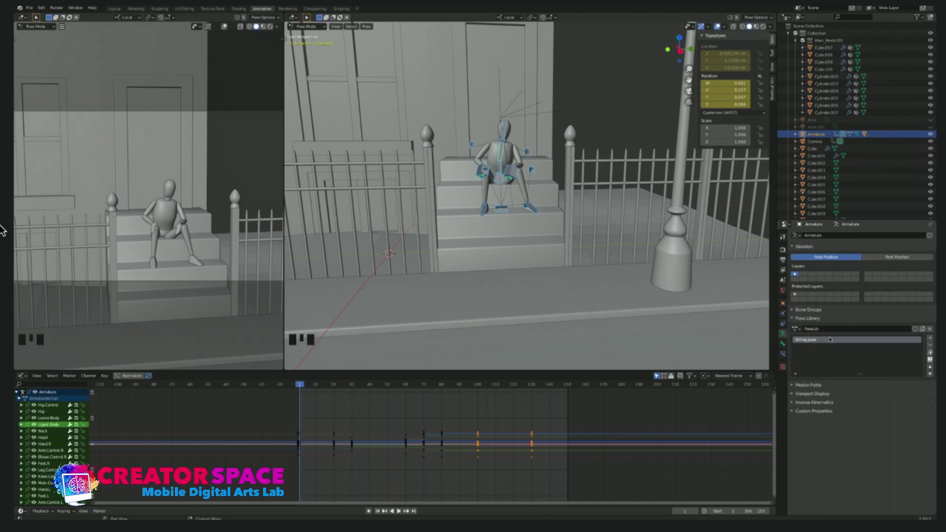
Step: Apply the stored Sitting pose to the rig at frame 140, keyframe it and play back the result
left_click(399, 510)
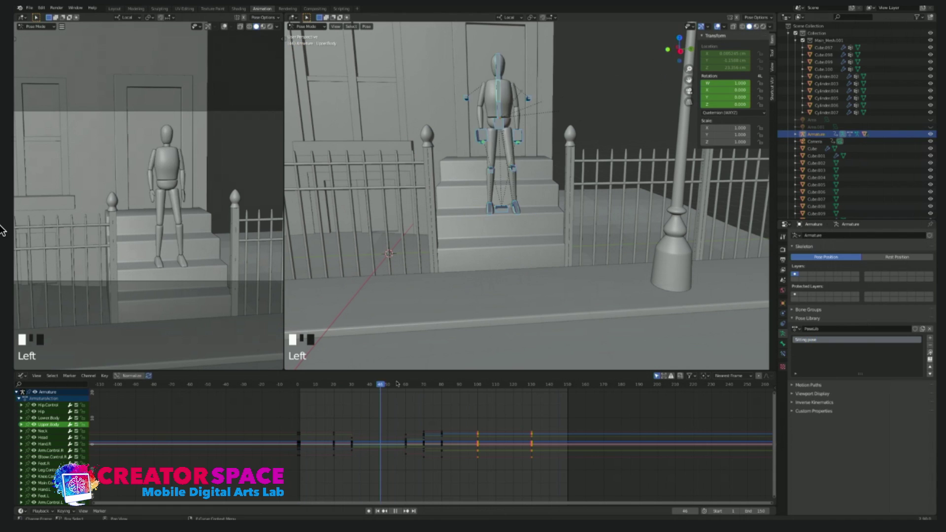
left_click_drag(463, 383, 550, 377)
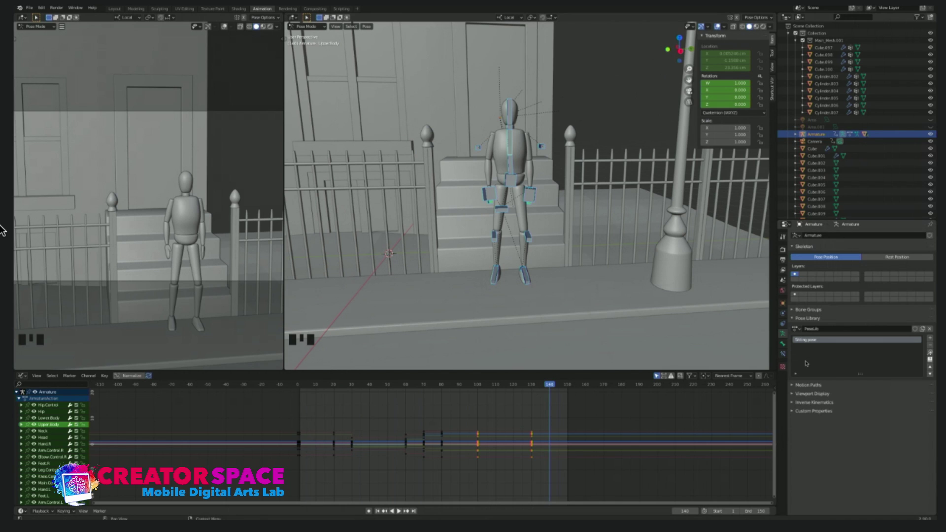
left_click_drag(301, 384, 550, 384)
left_click(805, 341)
left_click(804, 341)
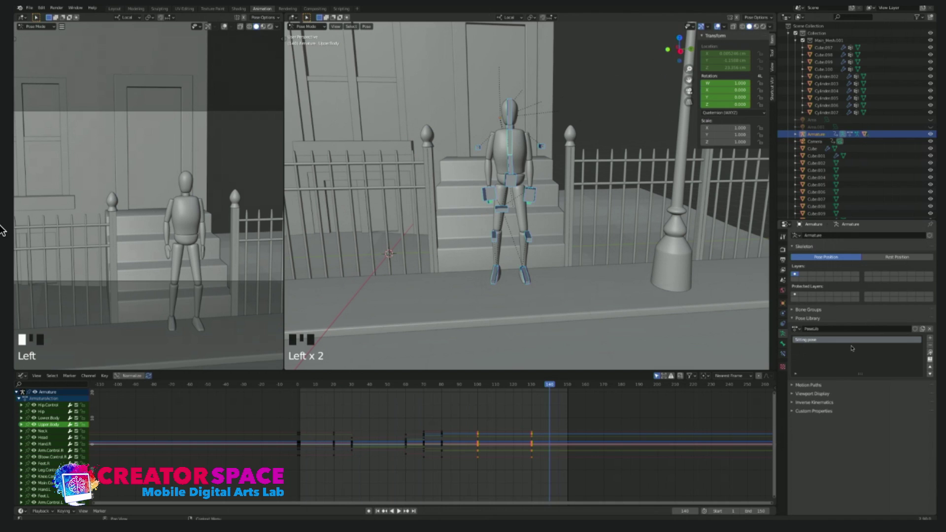
left_click(930, 355)
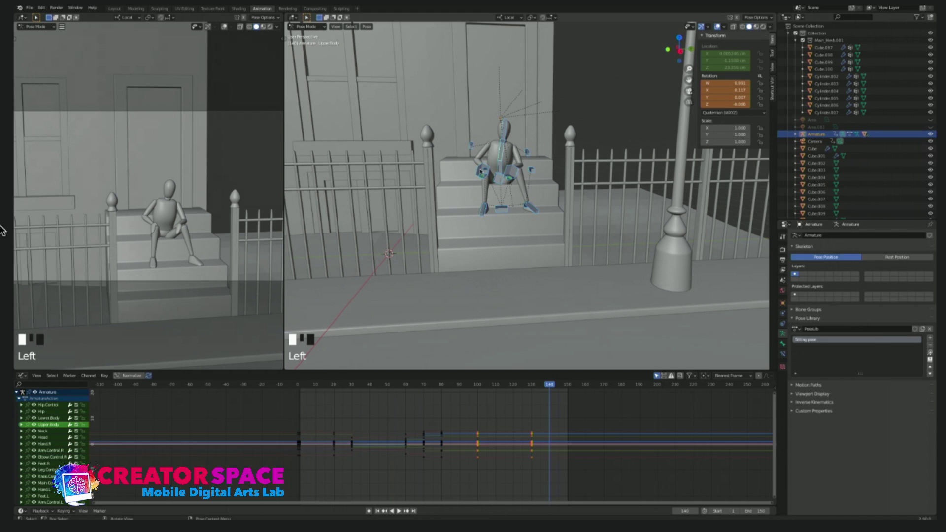
key("i")
left_click(531, 144)
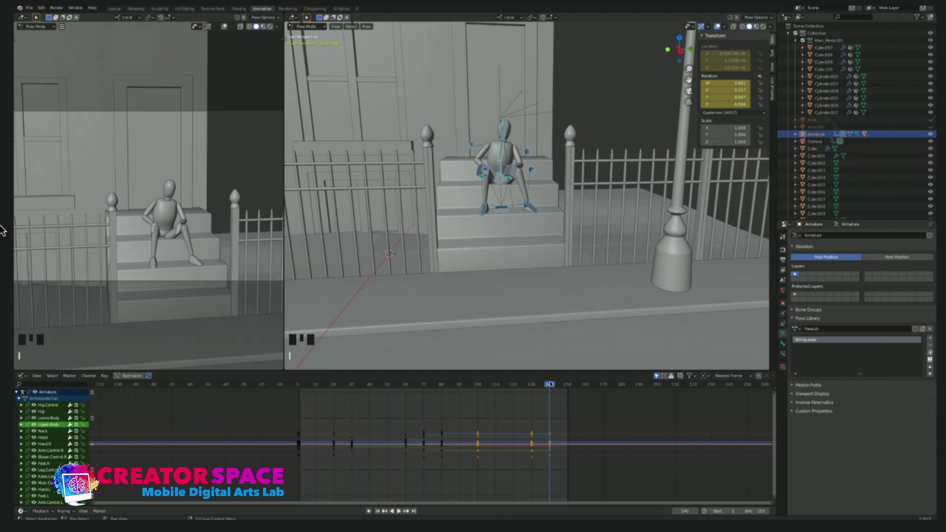
key("space")
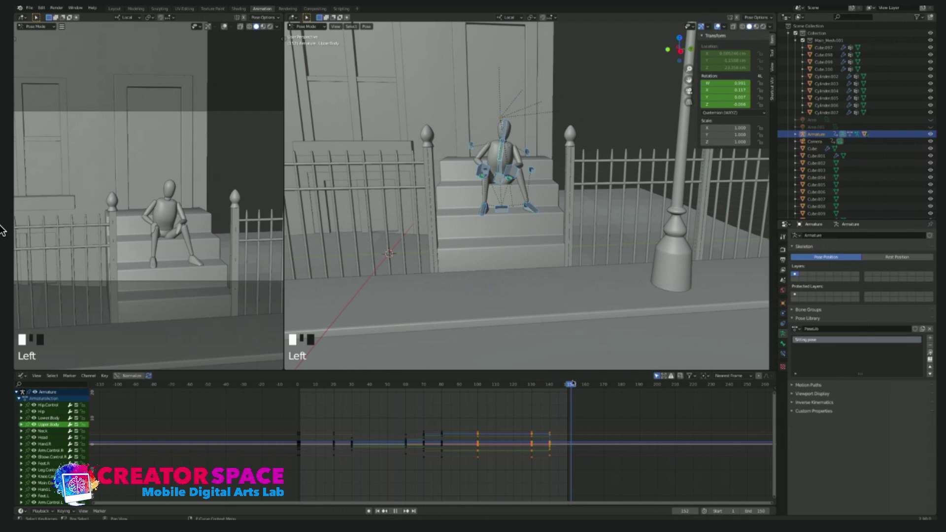
key("space")
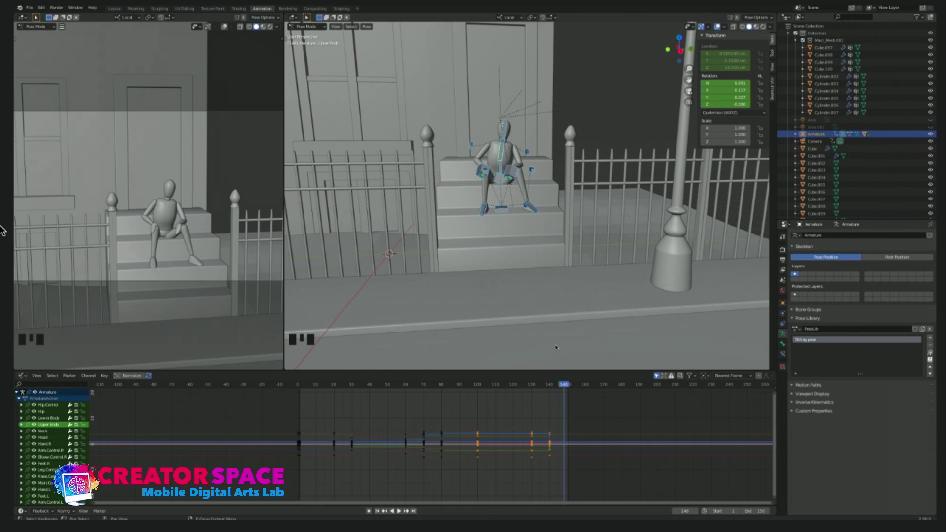
Step: Undo the keyframe and the Sitting pose applied at frame 140
key("Down")
key("ctrl+z")
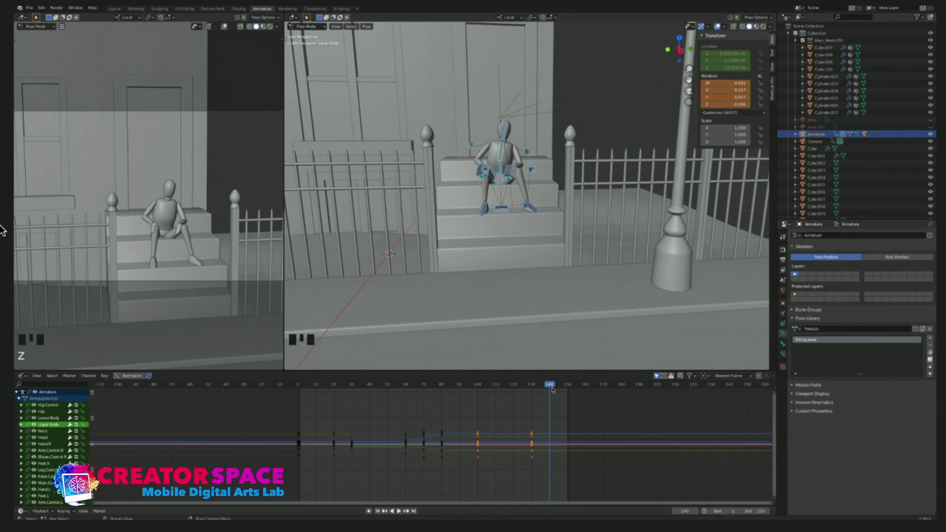
key("ctrl+z")
key("ctrl+z")
Step: Try to move the right arm control bone at frame 129, and undo the move
mouse_move(541, 387)
left_mouse_down()
mouse_move(516, 387)
mouse_move(529, 388)
left_mouse_up()
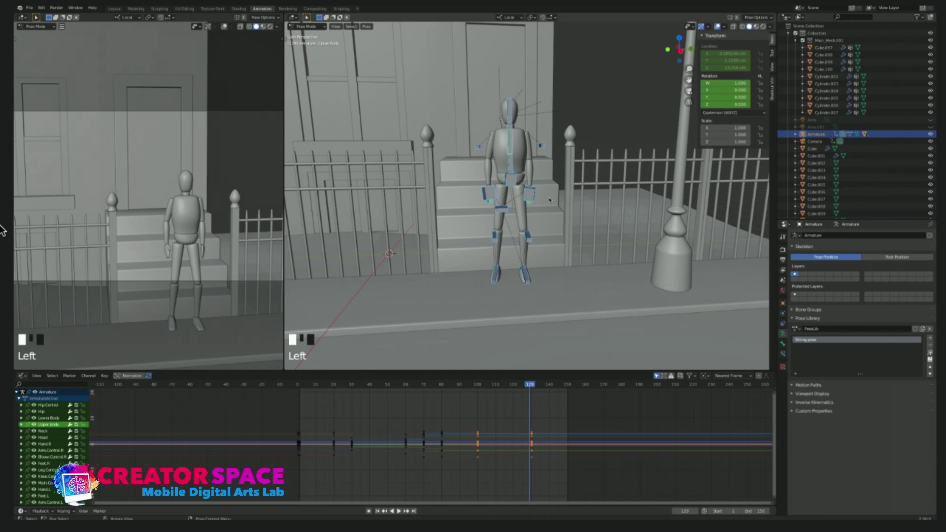
left_click(530, 194)
left_click(531, 195)
key("g")
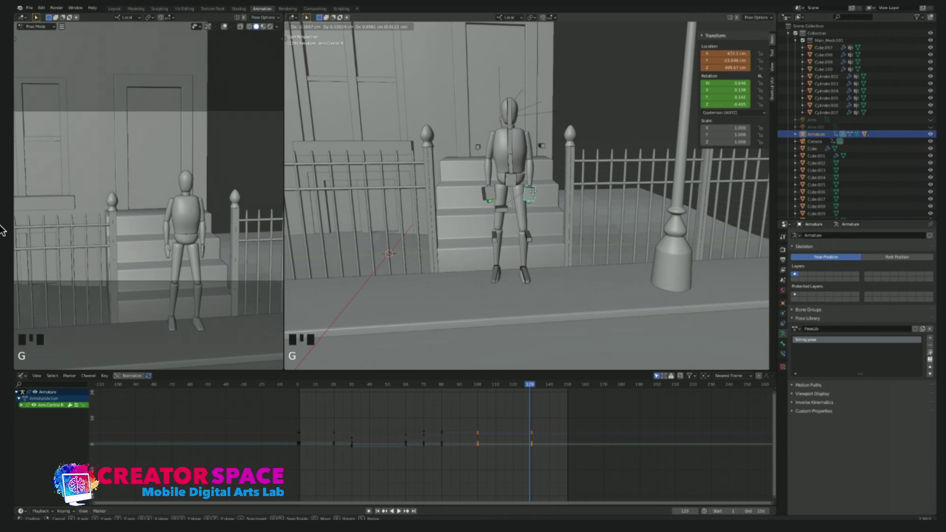
left_click(532, 194)
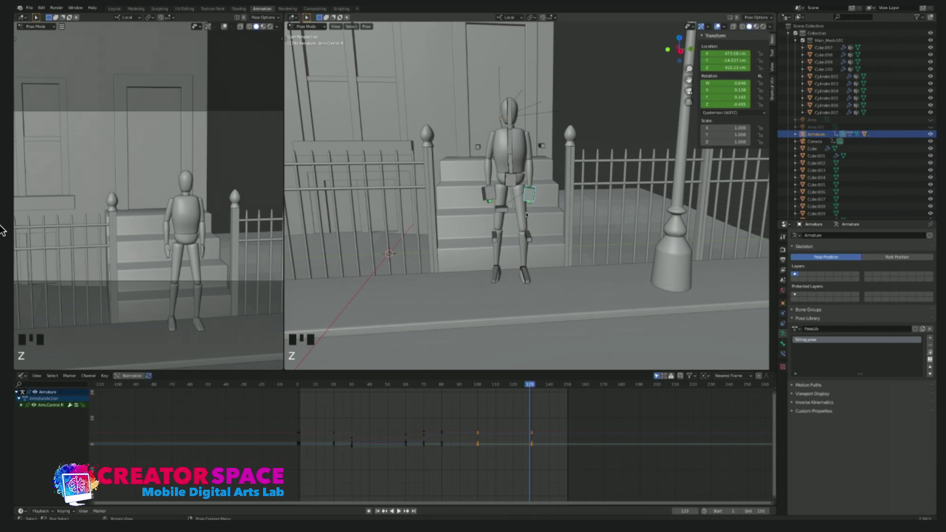
Step: Try applying the Sitting pose at frame 129 with no bones selected, and undo it
left_click(539, 249)
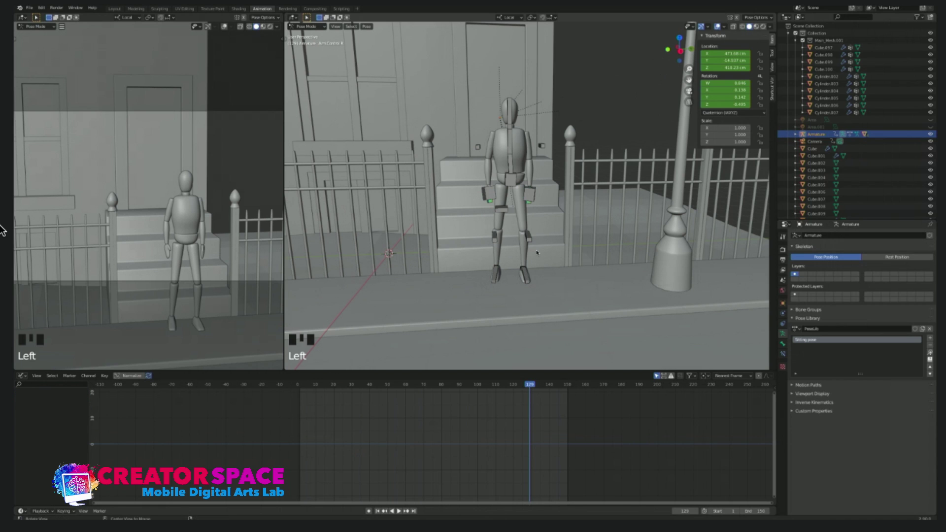
middle_click_drag(539, 249, 539, 251)
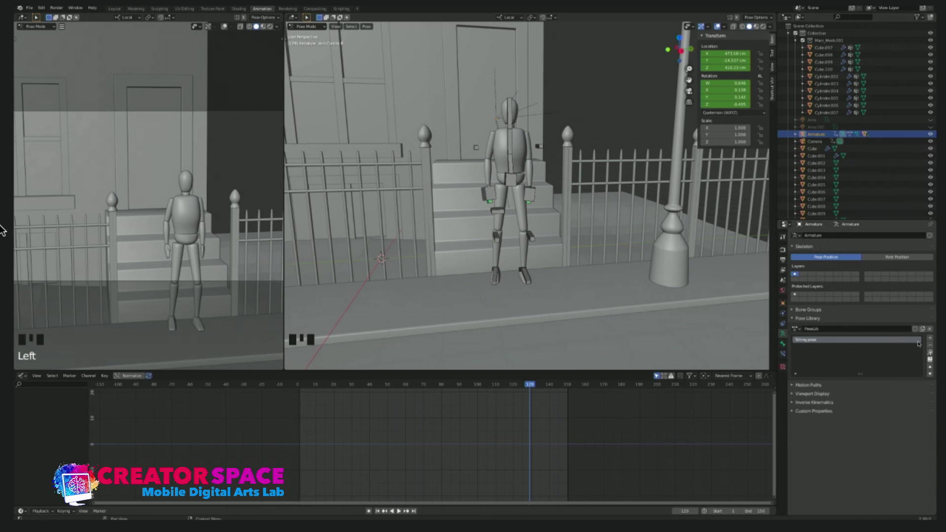
left_click(930, 352)
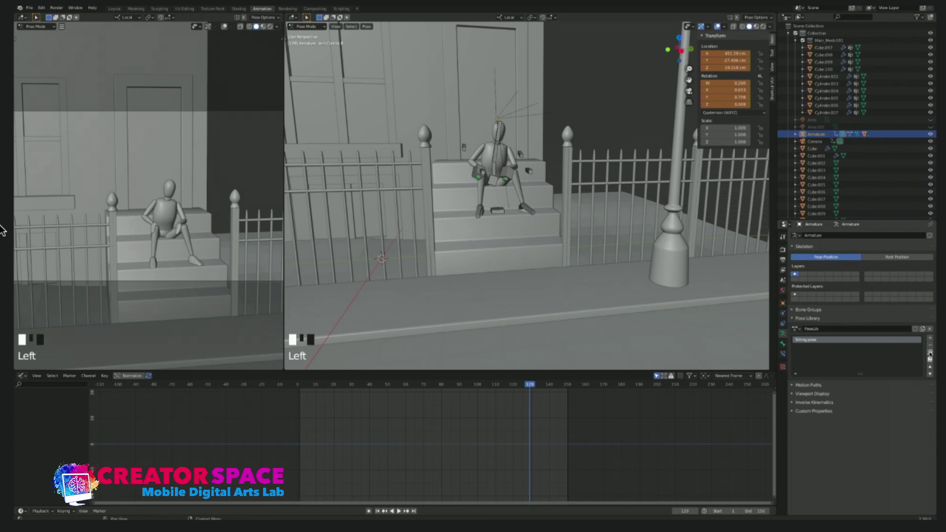
key("ctrl+z")
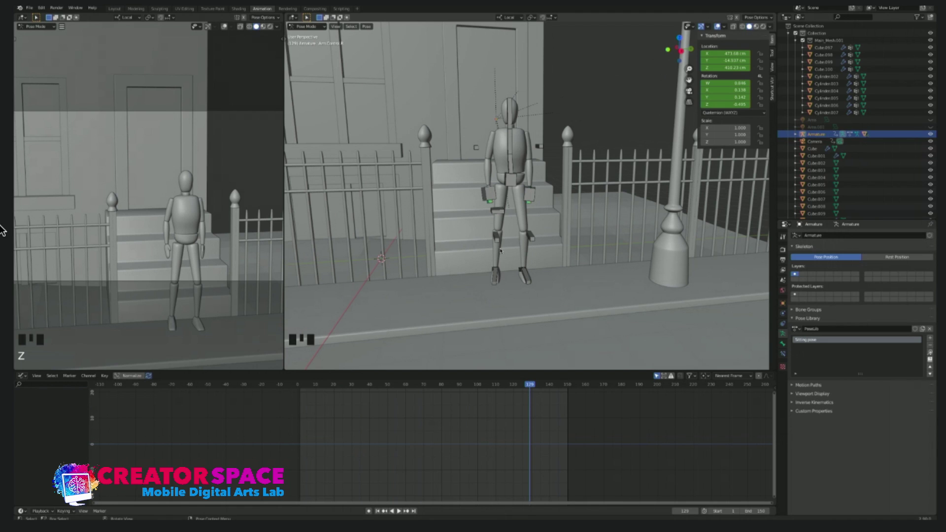
Step: Select all bones and scrub through the keyed poses from the start of the animation, ending at frame 129
key("a")
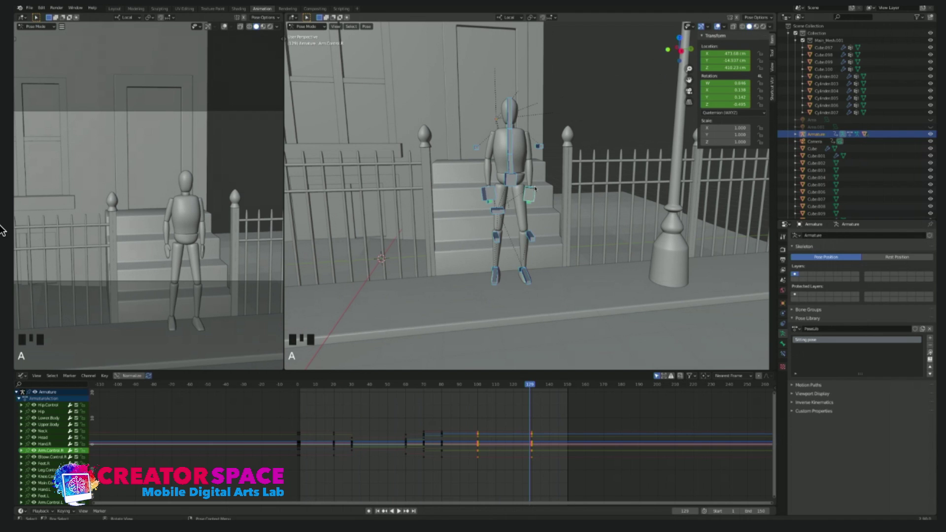
left_click(533, 387)
left_click_drag(532, 387, 350, 392)
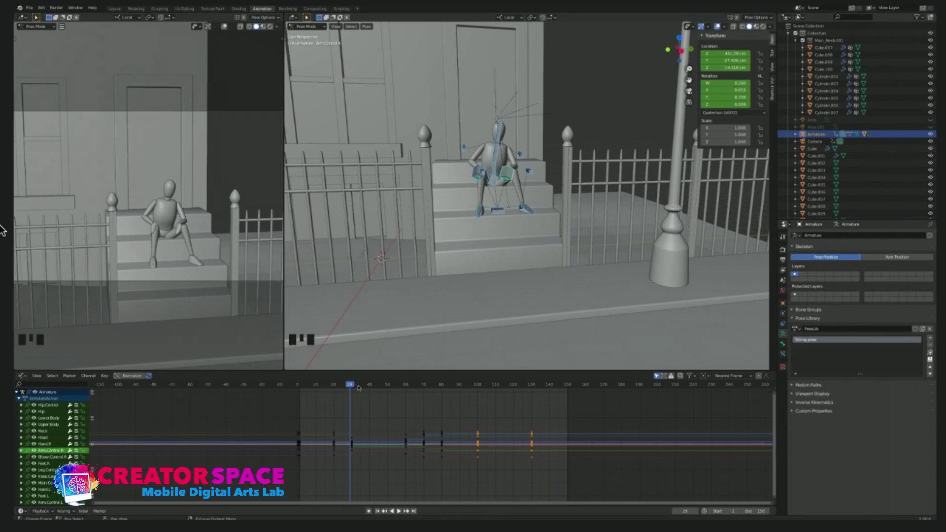
left_click(298, 388)
left_click_drag(297, 387, 535, 388)
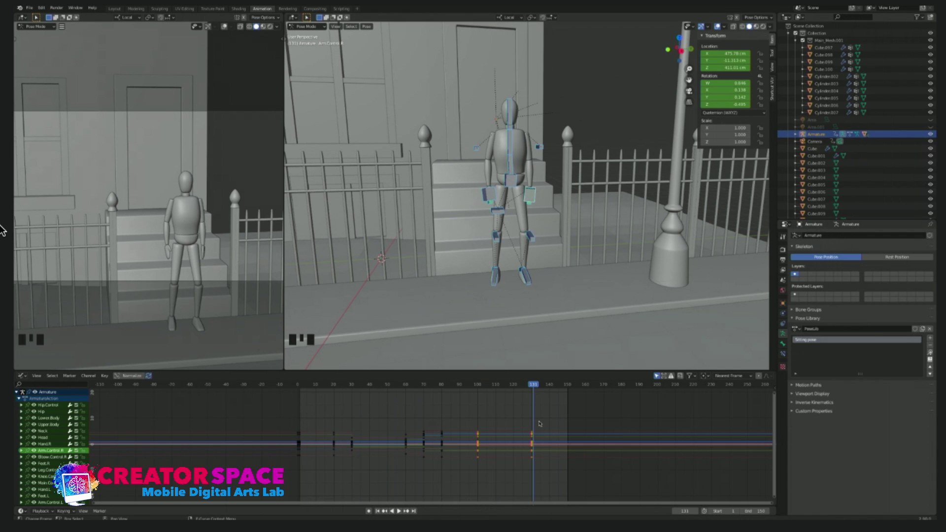
key("Left")
key("Left")
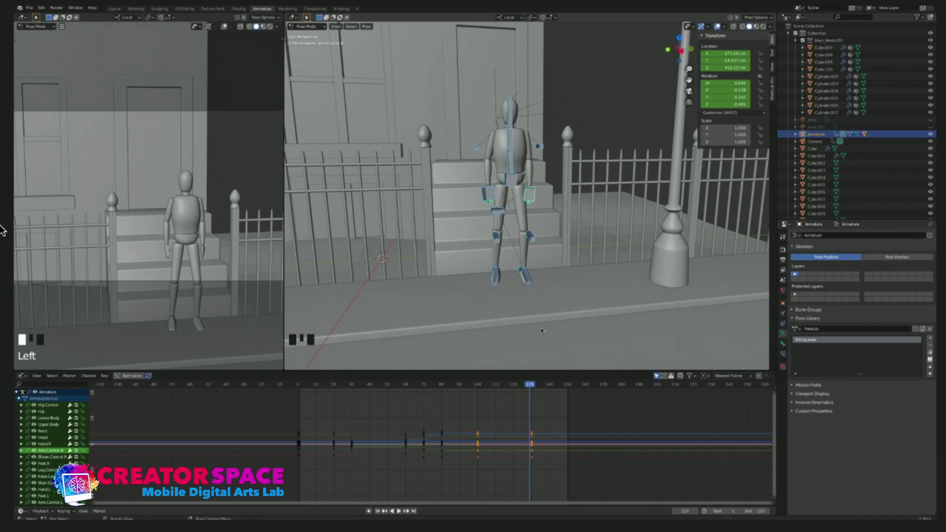
Step: Set the interpolation mode of all keyframes on all the rig's bones to Bezier
left_click(541, 314)
middle_click_drag(530, 317, 374, 276)
left_click(370, 387)
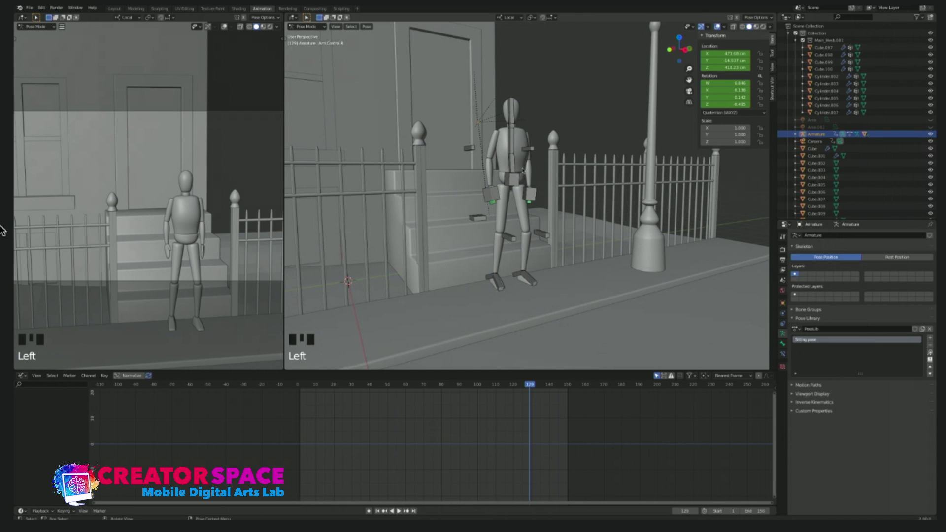
key("a")
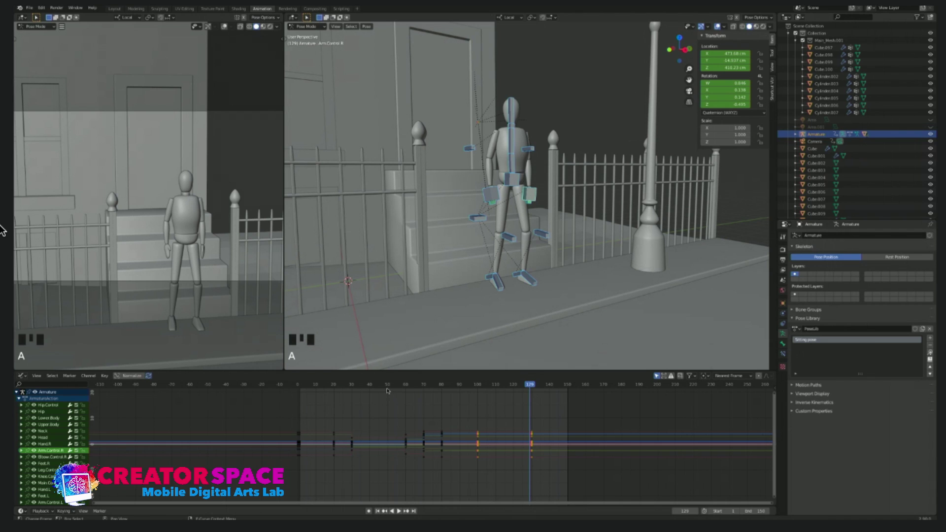
left_click(300, 423)
key("a")
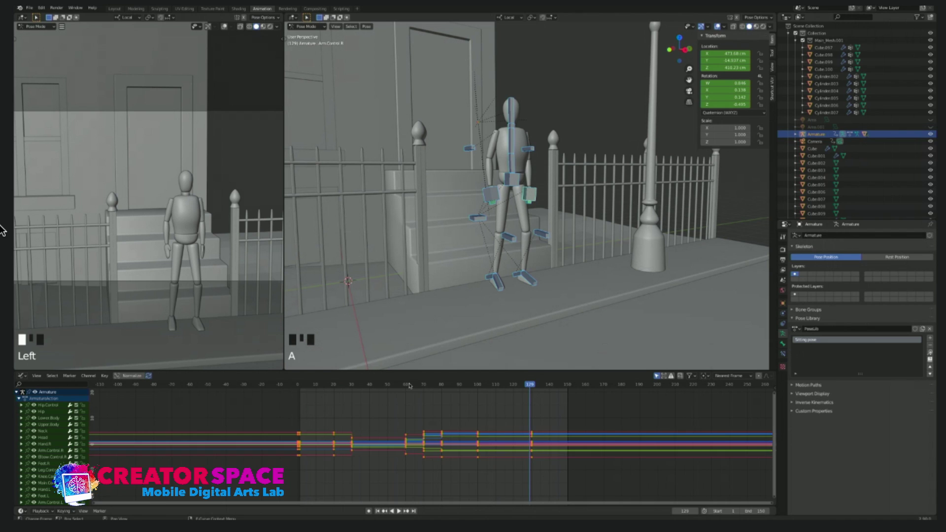
right_click(334, 435)
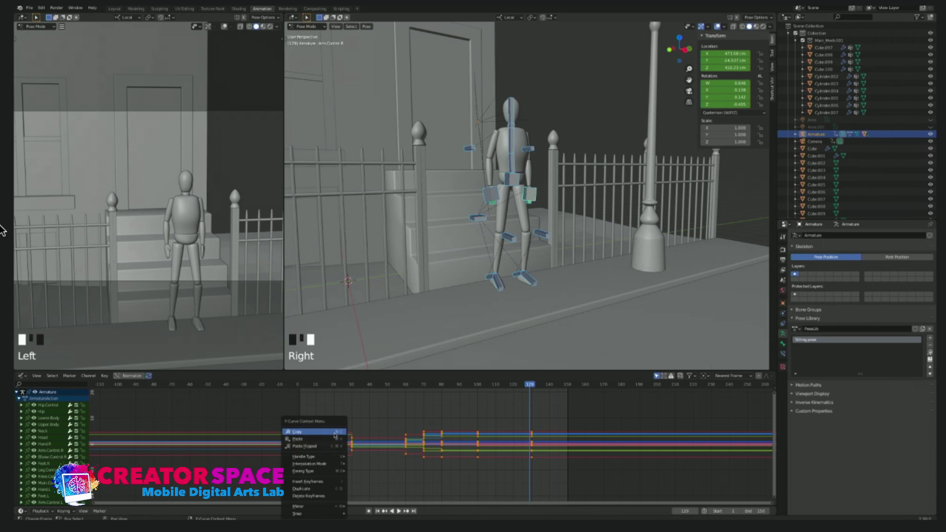
mouse_move(328, 464)
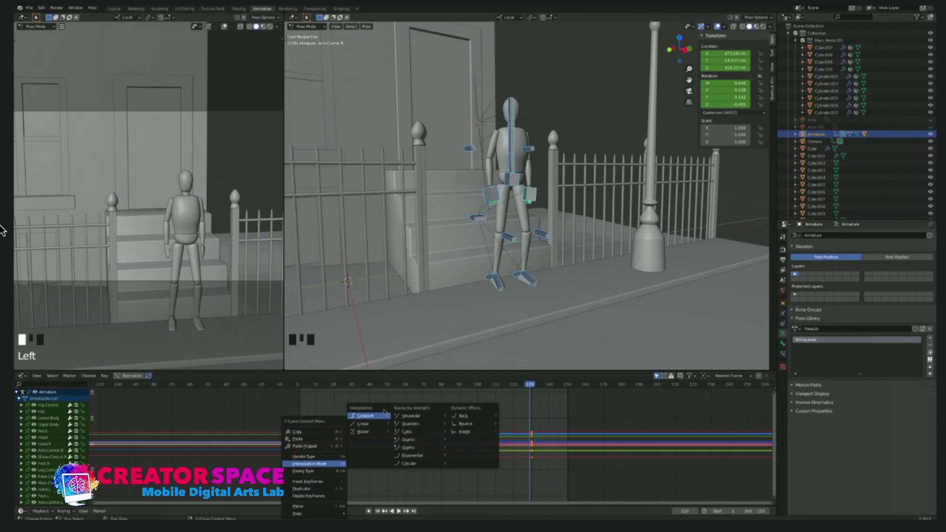
left_click(373, 433)
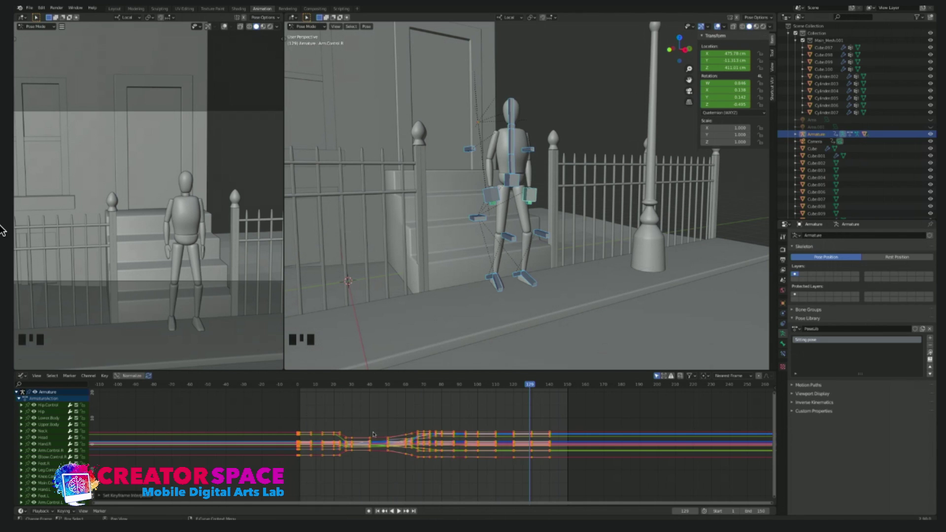
scroll(418, 427, "up", 6)
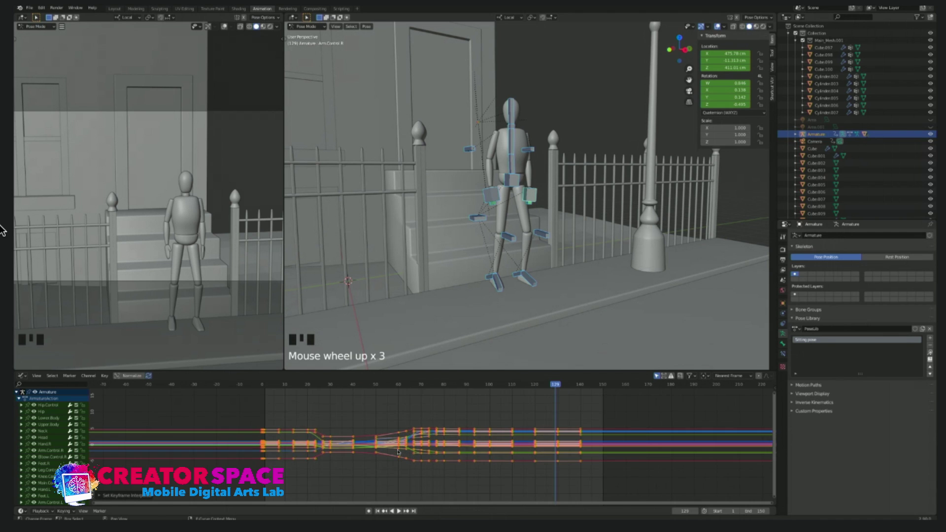
Step: Scrub from the standing pose back to the seated frames to check the smoothed motion, stopping at frame 15
left_click_drag(452, 388, 309, 384)
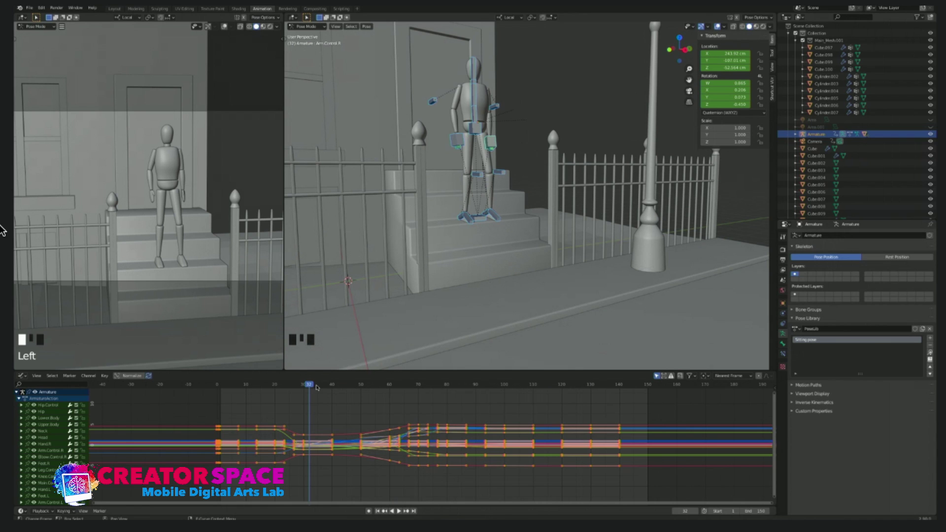
left_click_drag(317, 388, 234, 384)
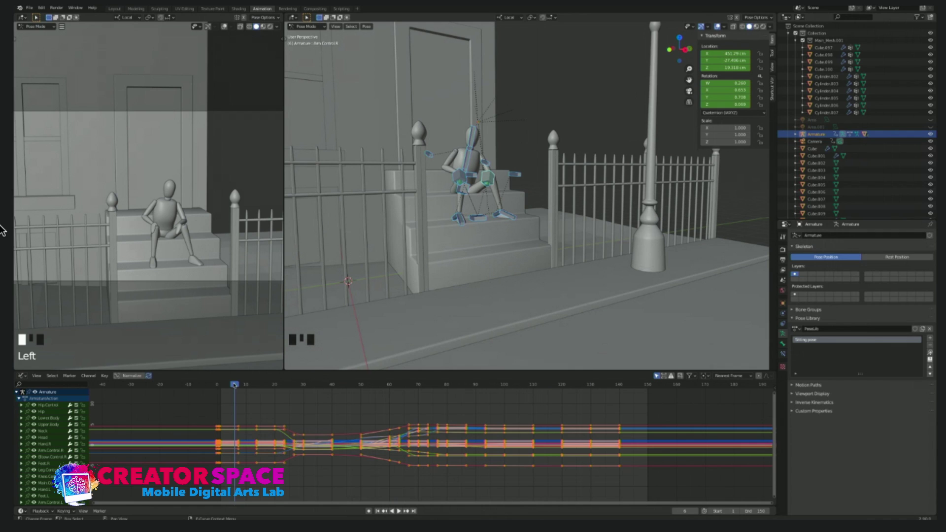
left_click_drag(242, 386, 261, 386)
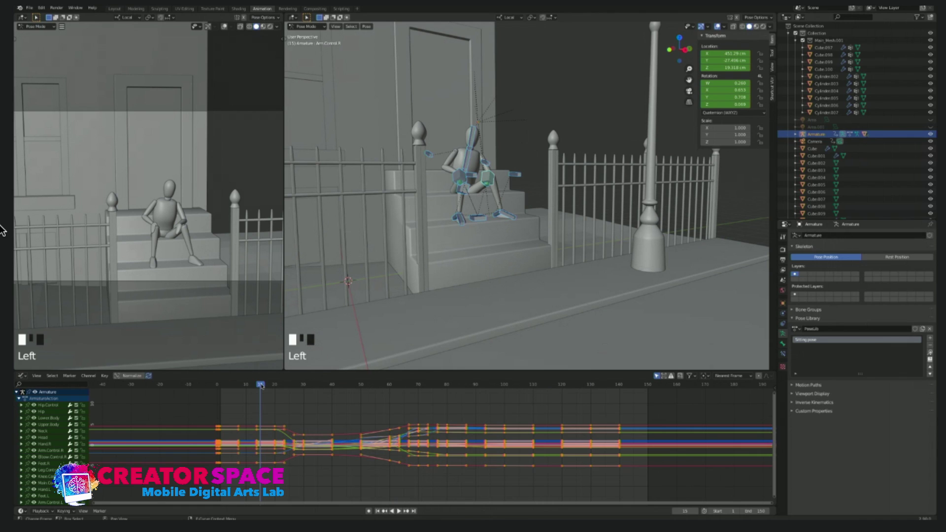
Step: Clear the keyframe selection and select only the left arm control bone
left_click(344, 419)
left_click(524, 139)
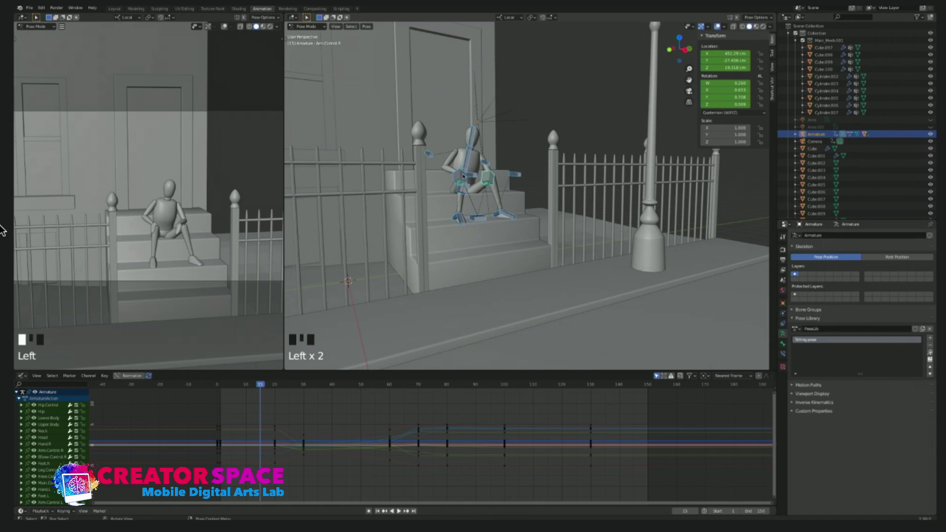
left_click(522, 160)
left_click(458, 178)
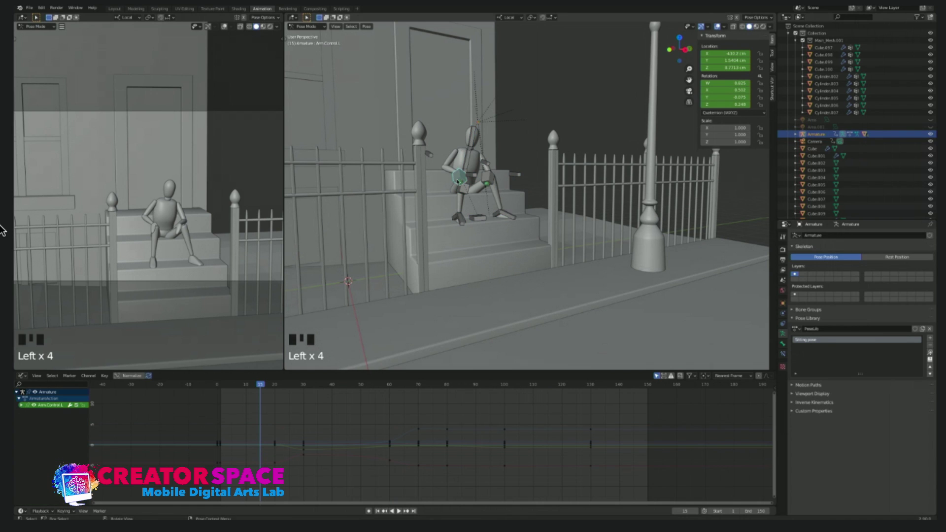
Step: Play the animation repeatedly from the seated frames to review the timing of the standing-up motion, ending near frame 119
left_click_drag(266, 385, 275, 387)
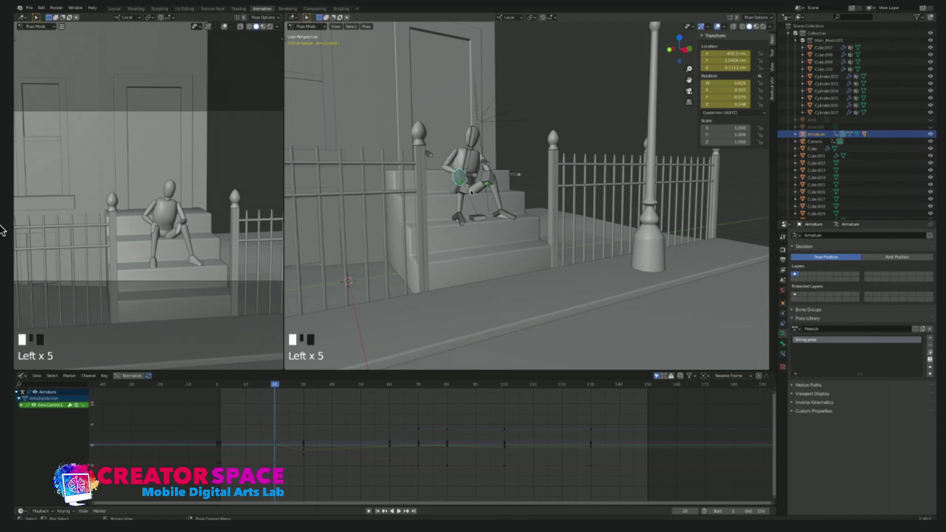
left_click_drag(326, 386, 243, 389)
key("space")
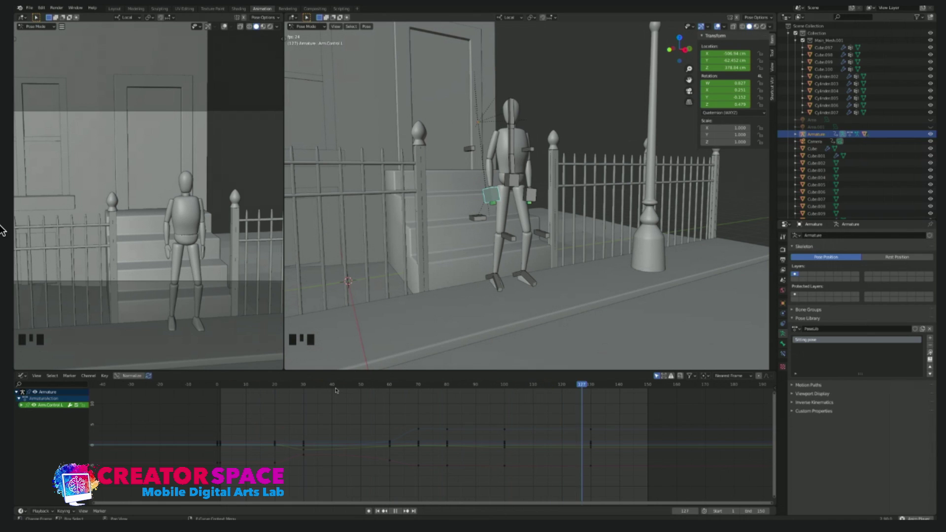
key("space")
left_click_drag(296, 386, 218, 386)
key("space")
key("space")
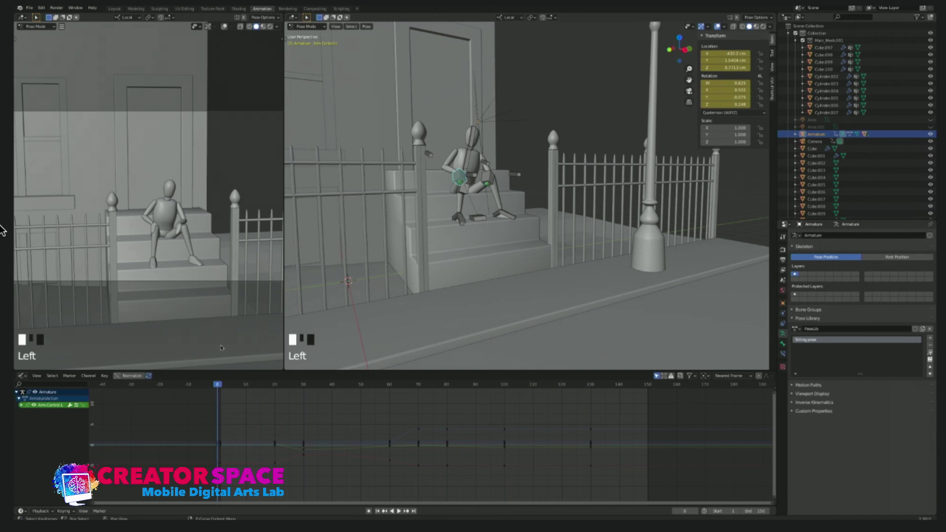
key("space")
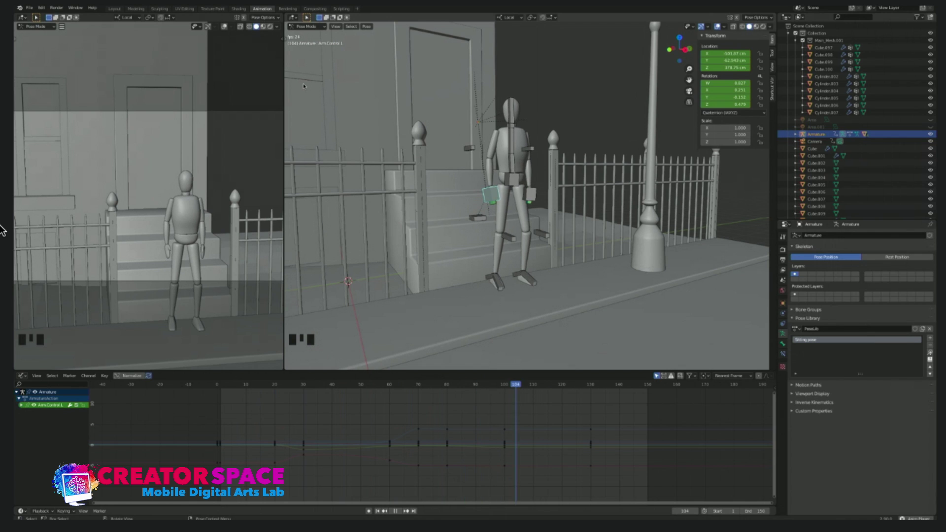
key("space")
left_click_drag(475, 383, 227, 382)
key("space")
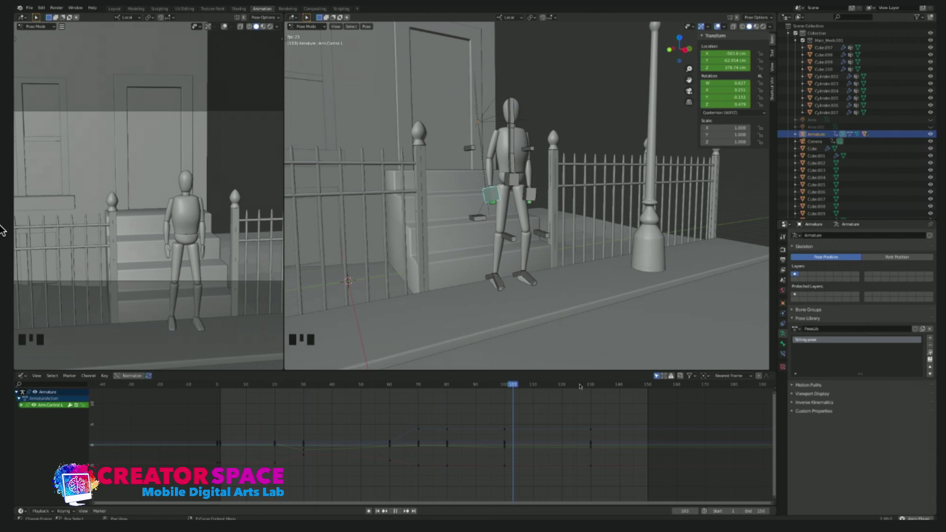
left_click_drag(439, 384, 257, 396)
key("space")
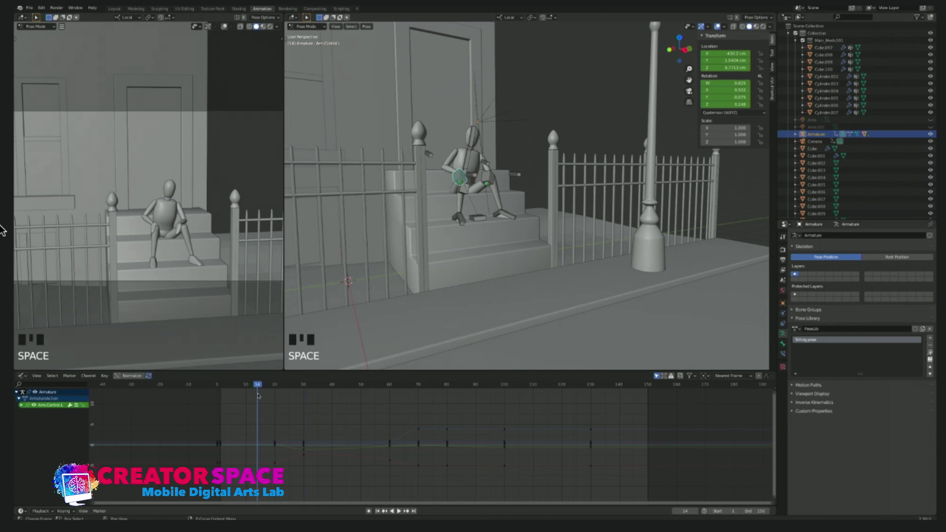
key("space")
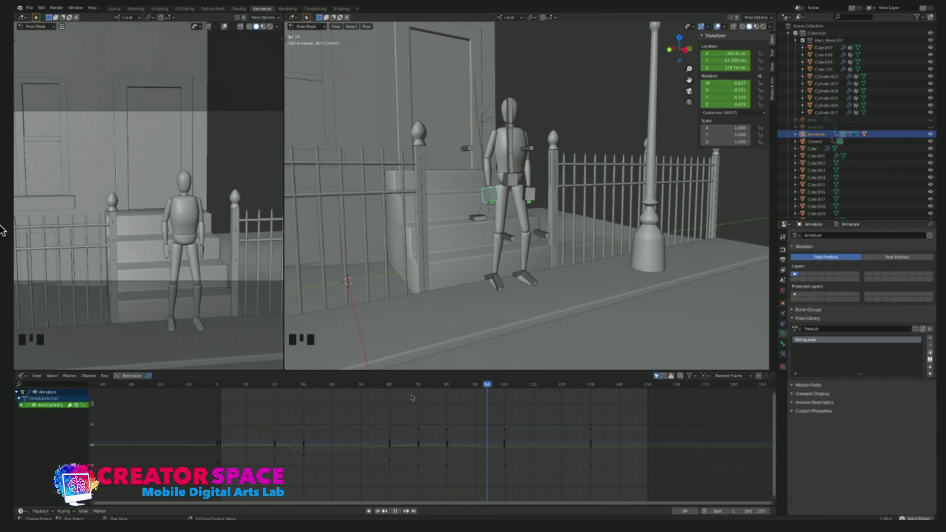
key("space")
left_click_drag(617, 387, 560, 385)
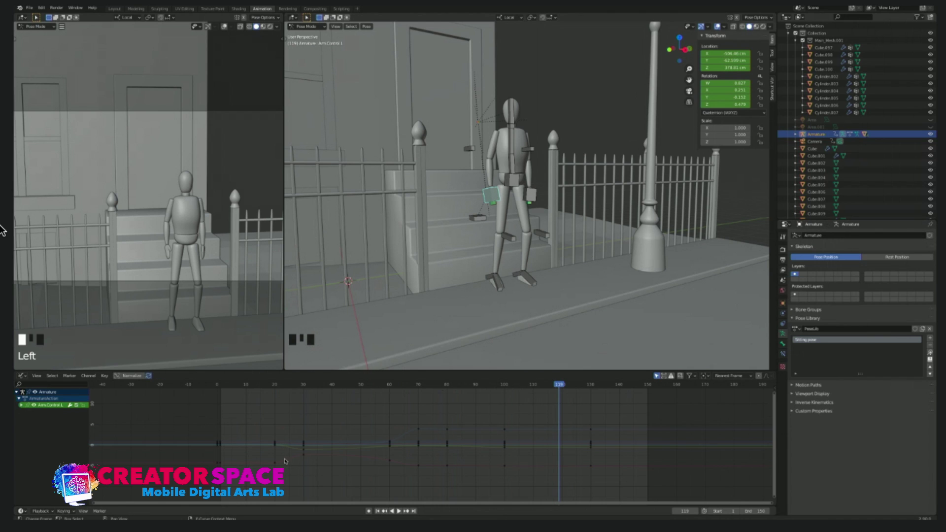
Step: Deselect all bones and return the playhead to frame 0
left_click(301, 452)
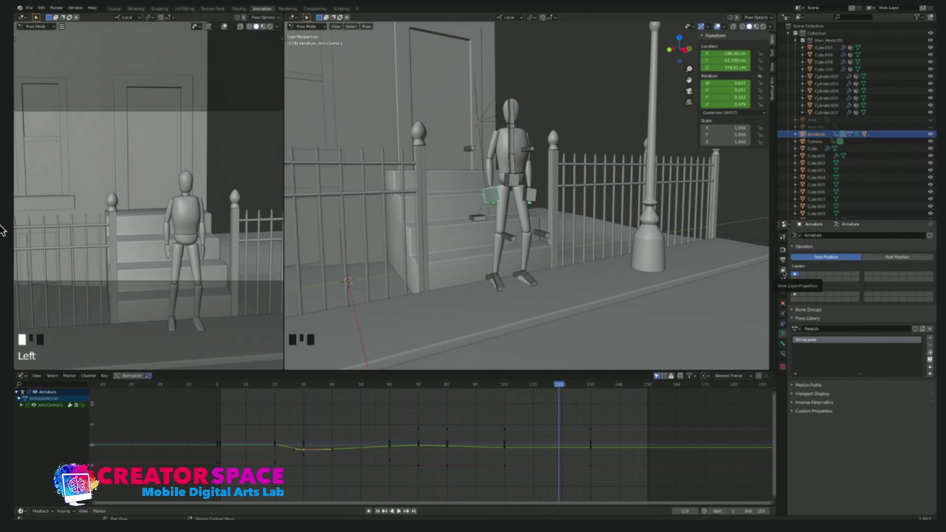
left_click(211, 230)
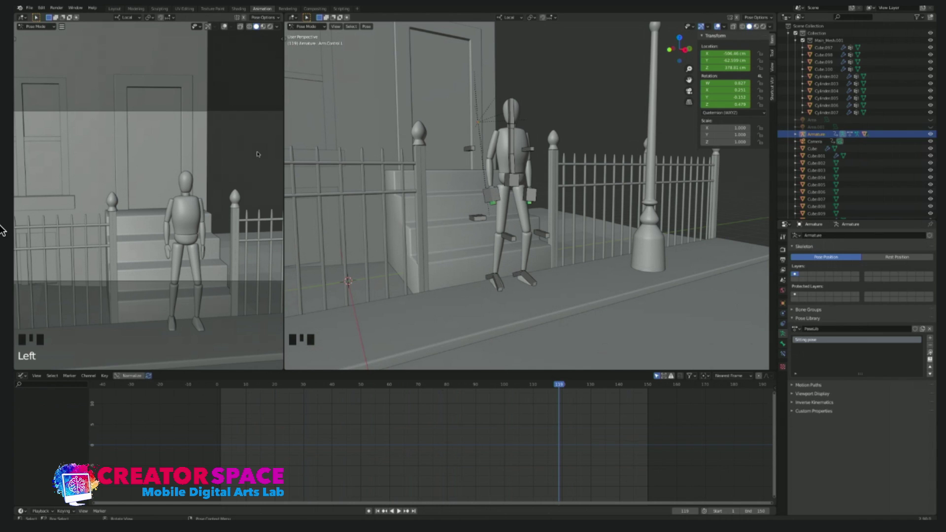
mouse_move(221, 384)
left_mouse_down()
mouse_move(236, 385)
mouse_move(214, 386)
left_mouse_up()
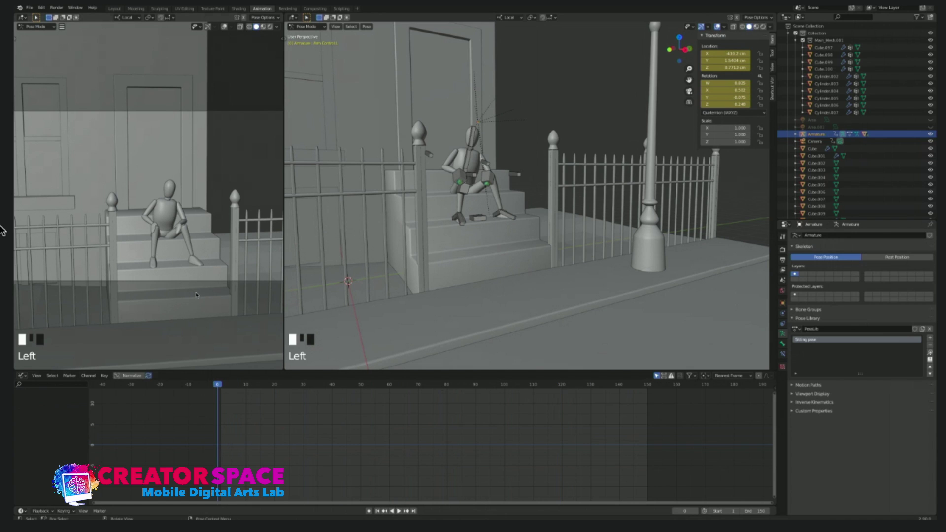
Step: Set the render output path to the Playblast folder and the output file format to FFmpeg video
left_click(784, 261)
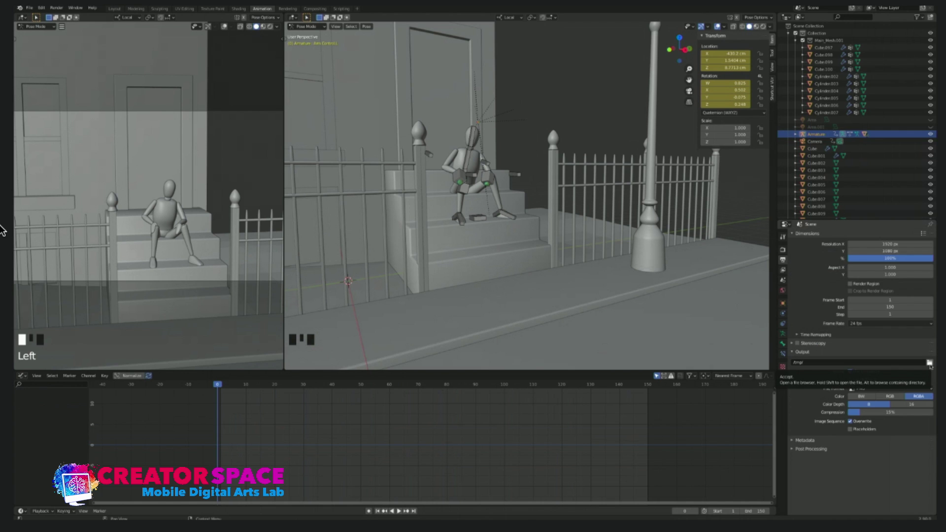
left_click(929, 363)
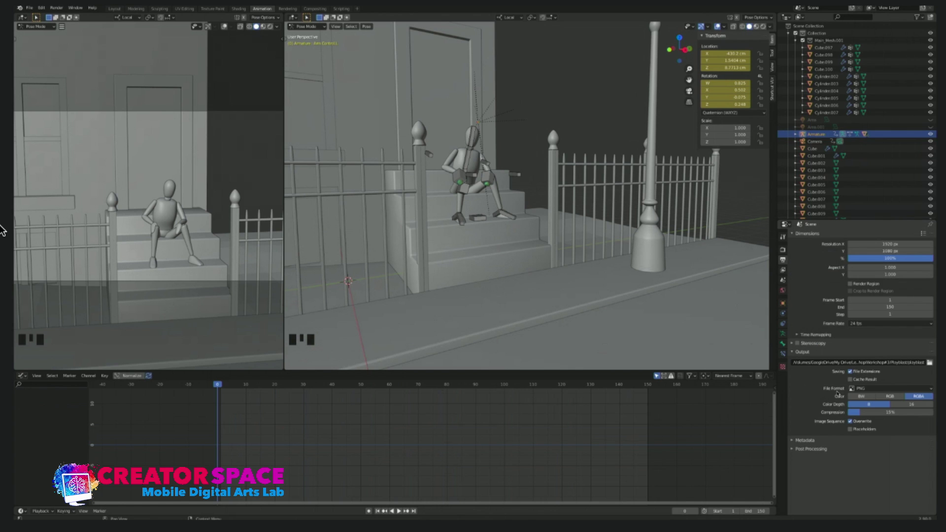
left_click(881, 389)
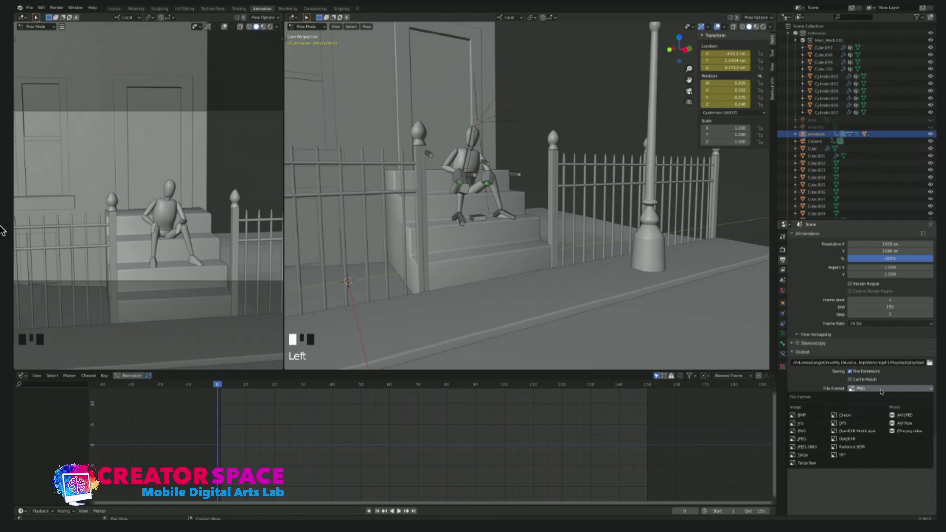
left_click(907, 432)
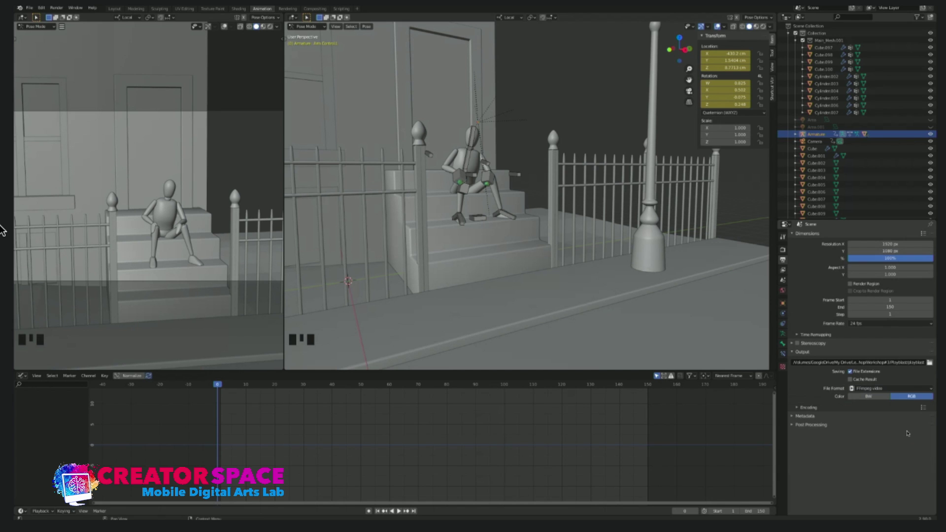
Step: Set the video encoding container to MPEG-4, with the encoding speed set to Good
left_click(807, 408)
left_click(885, 419)
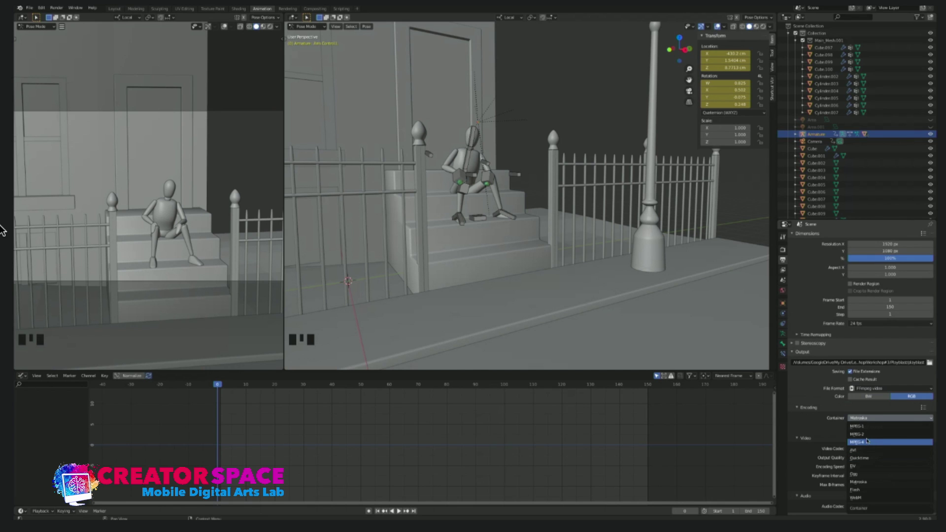
left_click(867, 441)
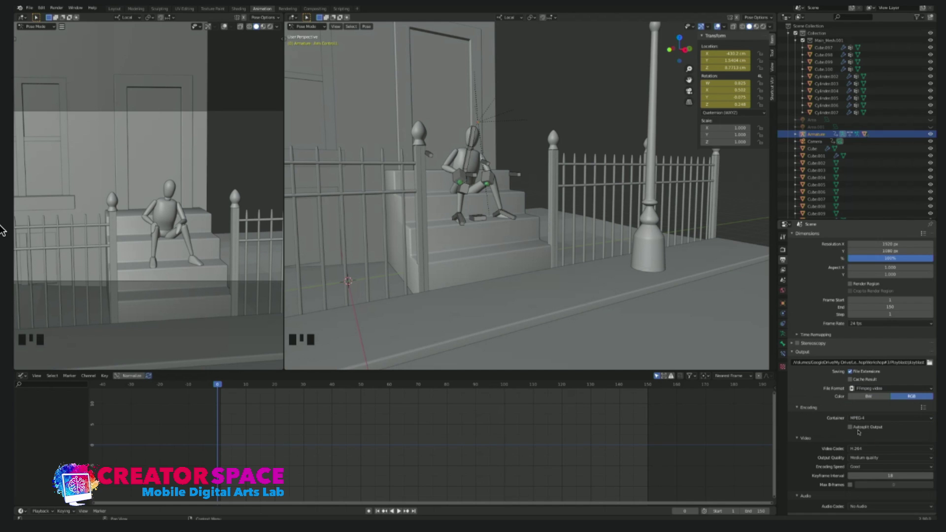
left_click(870, 468)
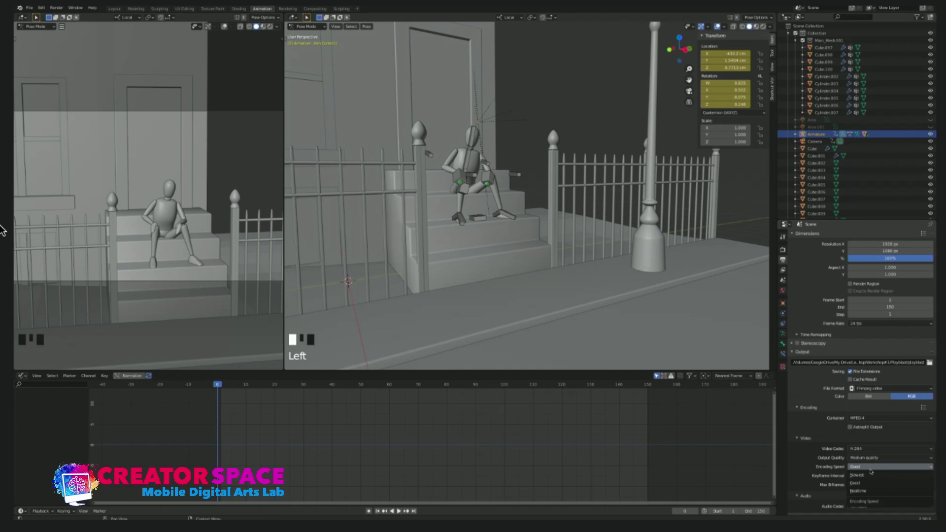
left_click(874, 482)
left_click(872, 467)
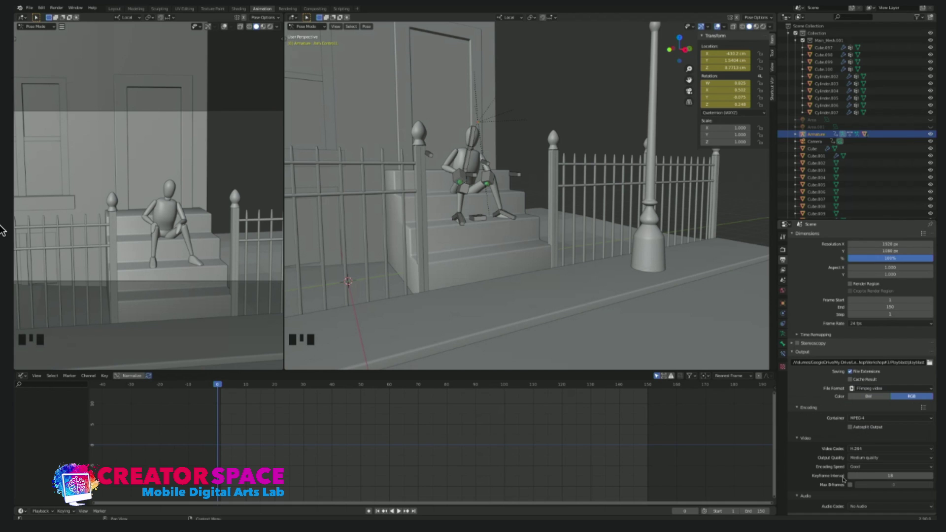
Step: Check the audio encoding settings and leave their section collapsed
left_click(800, 494)
left_click(801, 495)
left_click(802, 494)
scroll(807, 488, "down", 4)
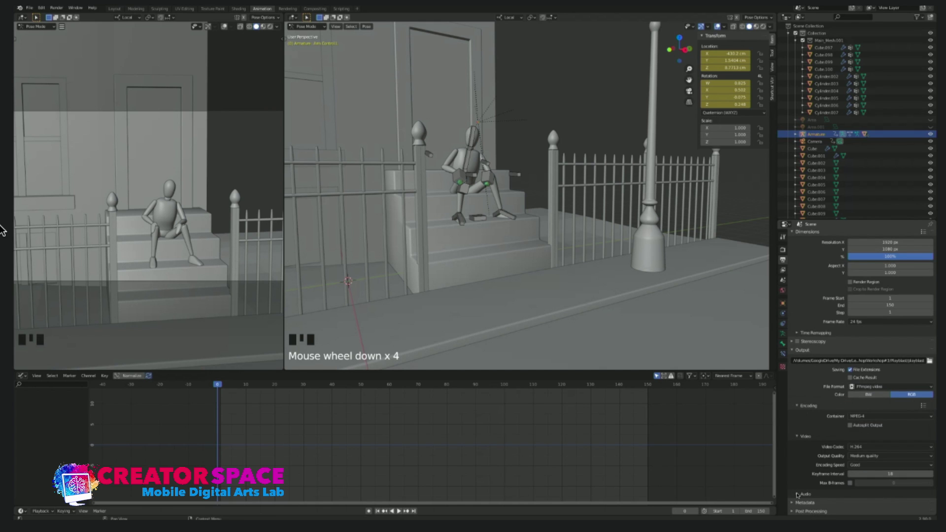
left_click(801, 495)
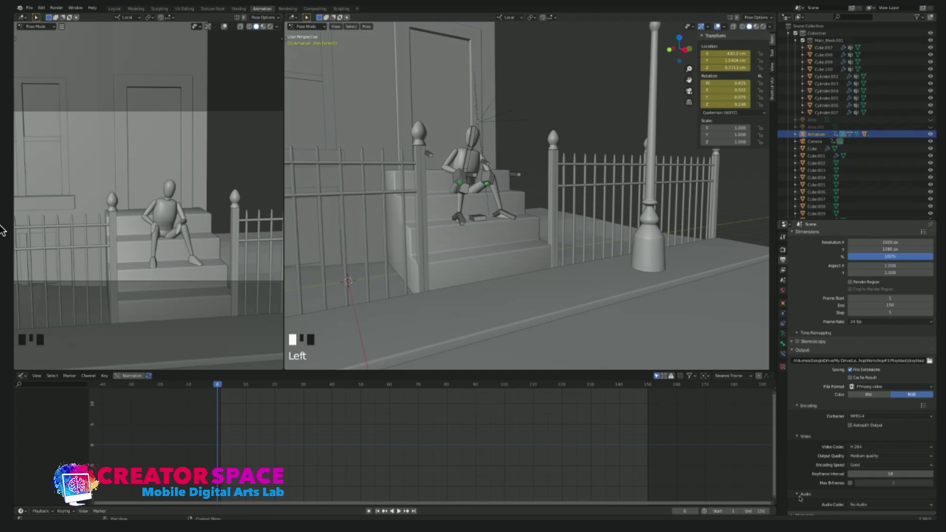
left_click(801, 494)
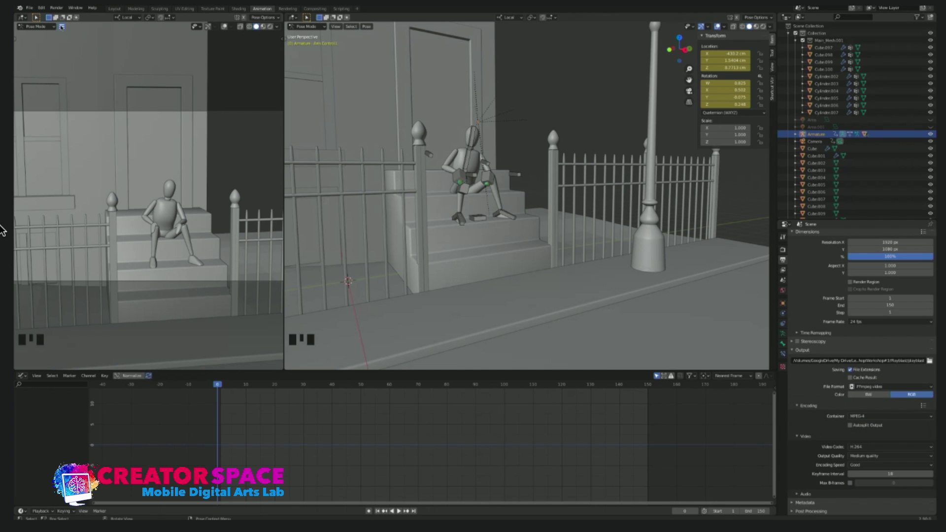
Step: Render the animation as a viewport render from the camera view
left_click(62, 26)
mouse_move(67, 35)
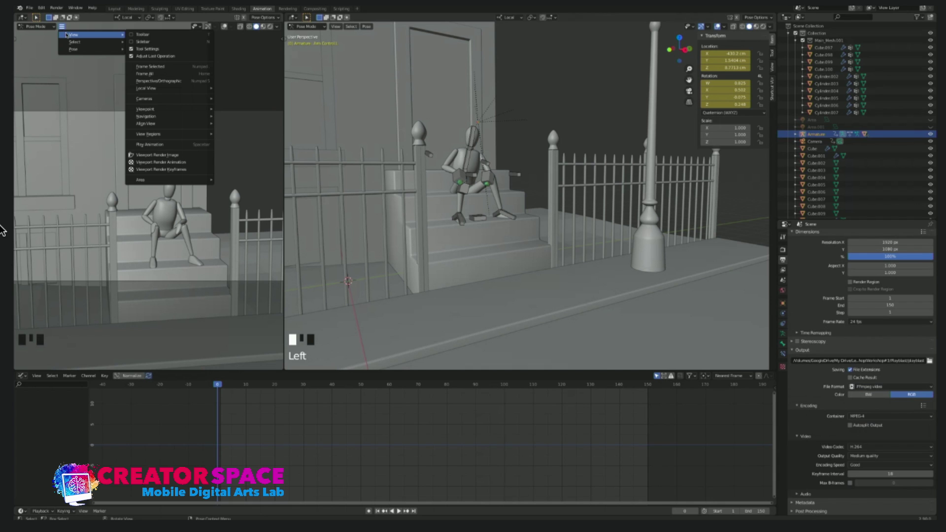
left_click(170, 162)
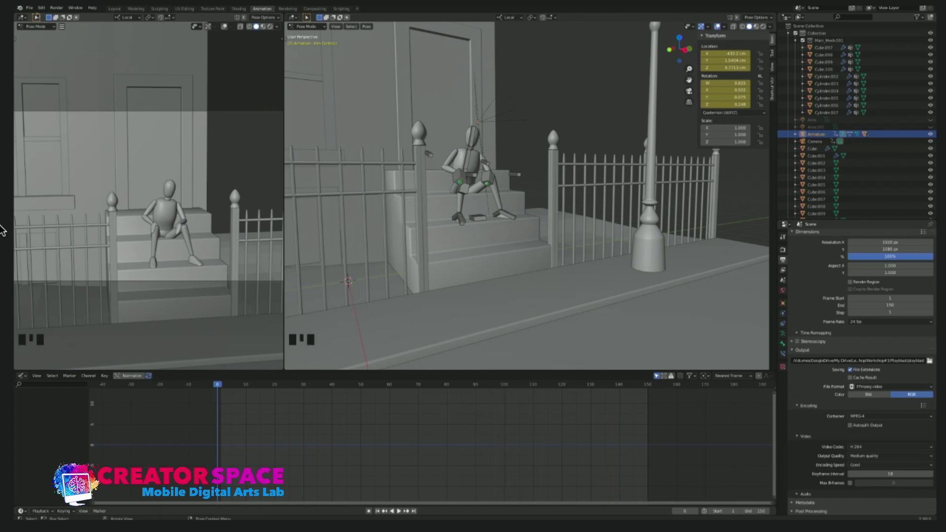
Step: View the rendered playblast and return to the animation workspace
left_click(57, 9)
left_click(58, 7)
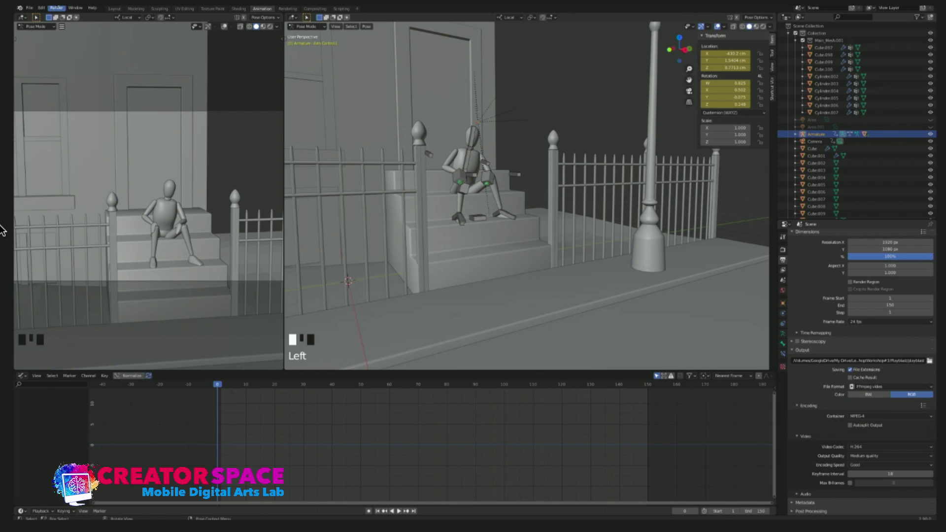
left_click(56, 8)
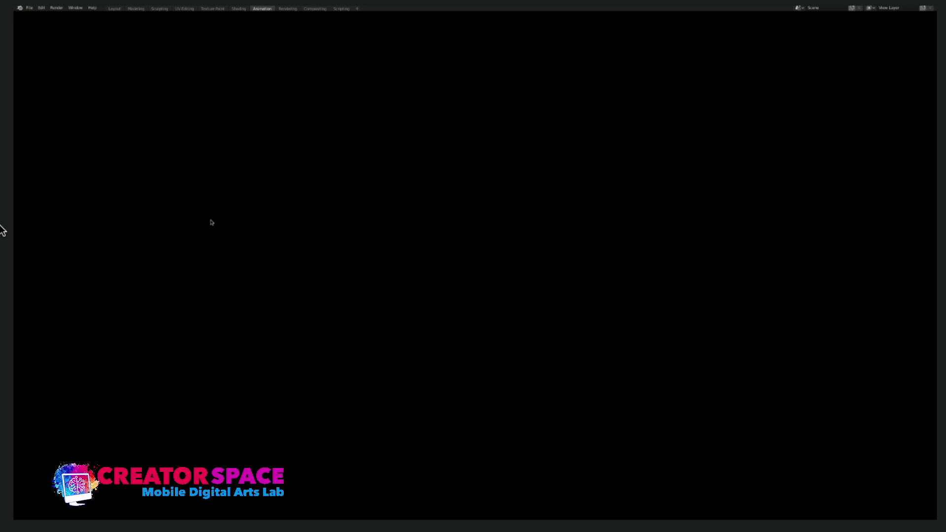
left_click(200, 232)
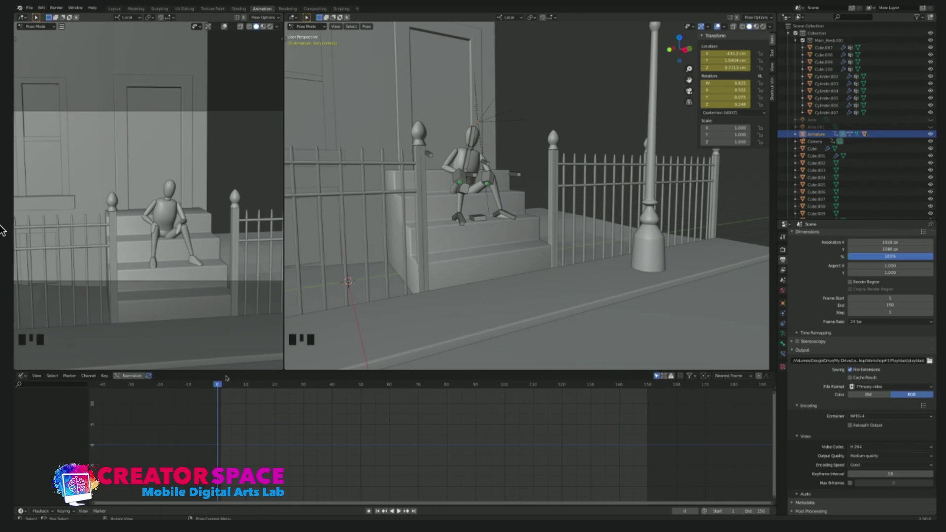
Step: Review the motion up to frame 25 and turn on automatic keyframing there
key("space")
left_click_drag(236, 389, 276, 390)
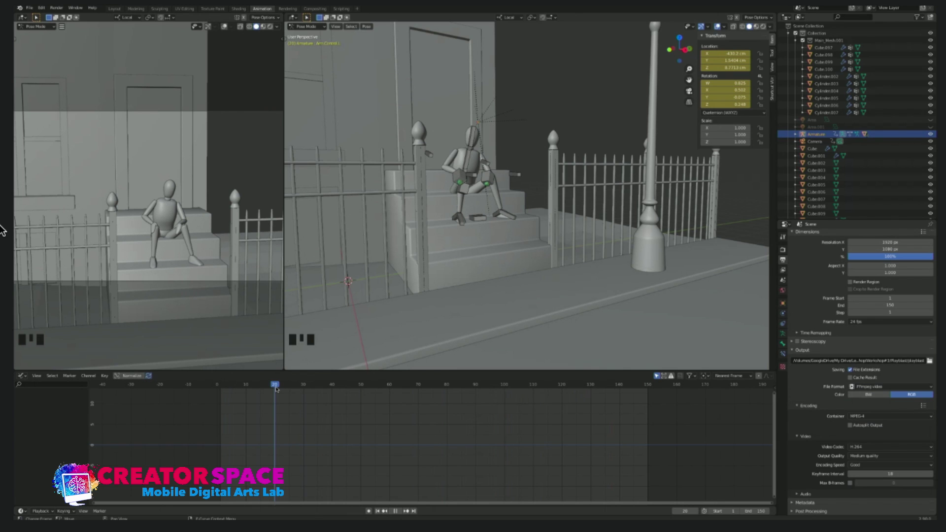
mouse_move(276, 389)
left_mouse_down()
mouse_move(308, 389)
mouse_move(274, 392)
mouse_move(297, 390)
mouse_move(290, 398)
left_mouse_up()
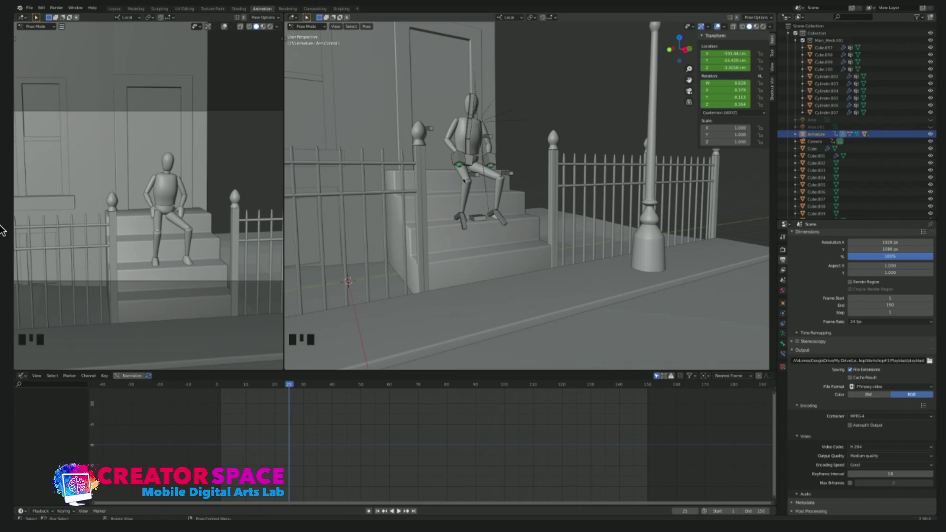
left_click(368, 511)
Step: Lower the hip control toward the steps at frame 25 so the mannequin sits closer to them
left_click(471, 161)
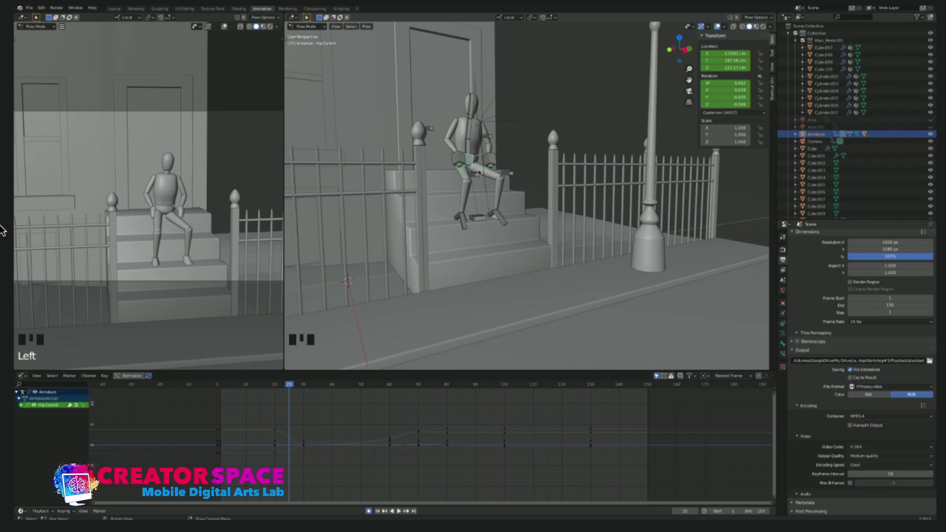
key("g")
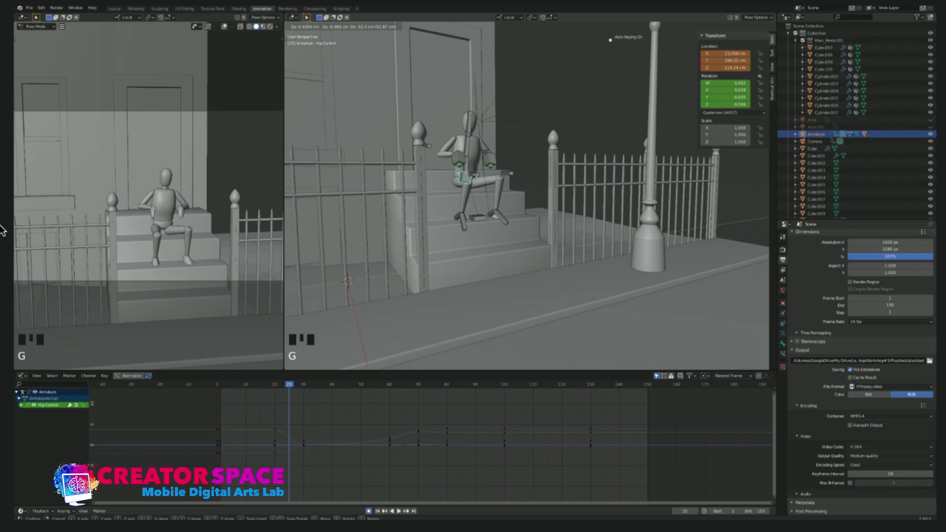
key("Return")
Step: Move the left arm control forward and down so the left hand sits on the left knee at frame 25
middle_click_drag(527, 197, 488, 190)
left_click(453, 183)
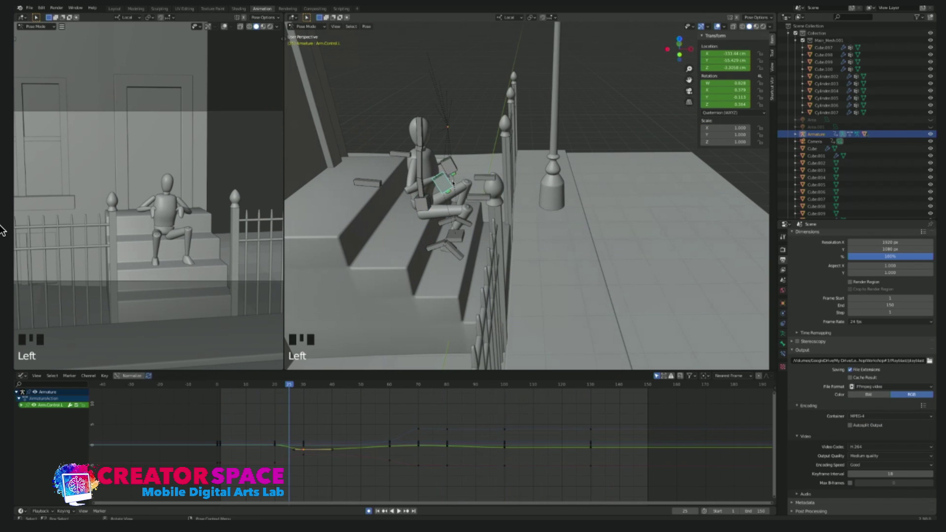
key("g")
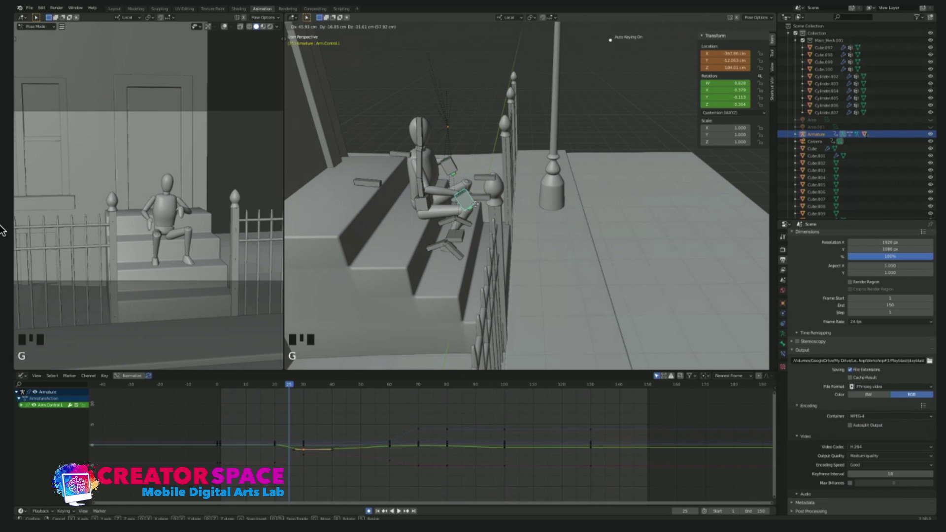
left_click(475, 211)
key("KP_3")
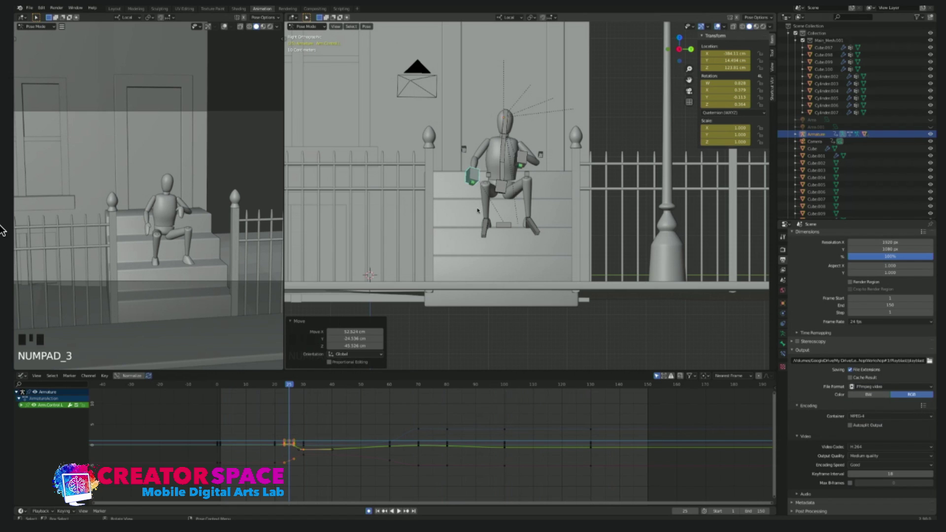
key("g")
left_click(494, 175)
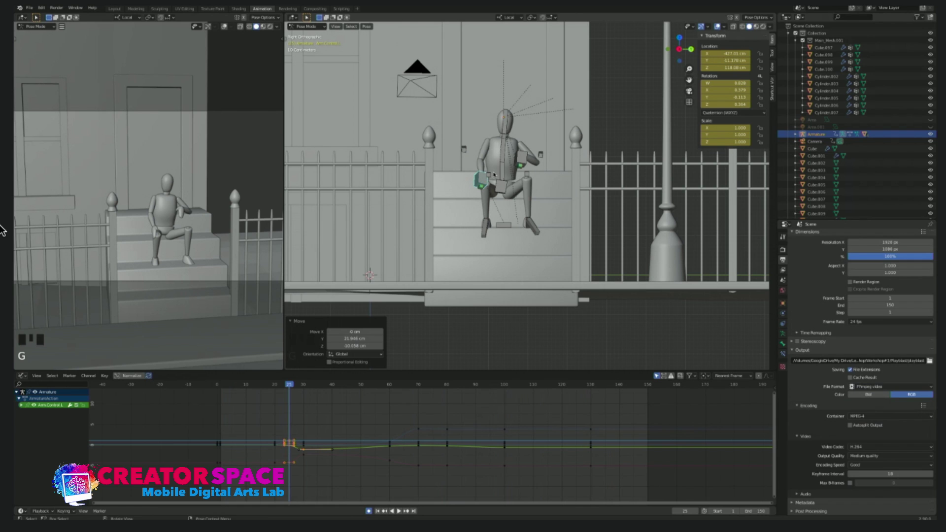
Step: Rotate the left arm control around its local Y axis and nudge it slightly sideways on the knee
key("r")
key("y")
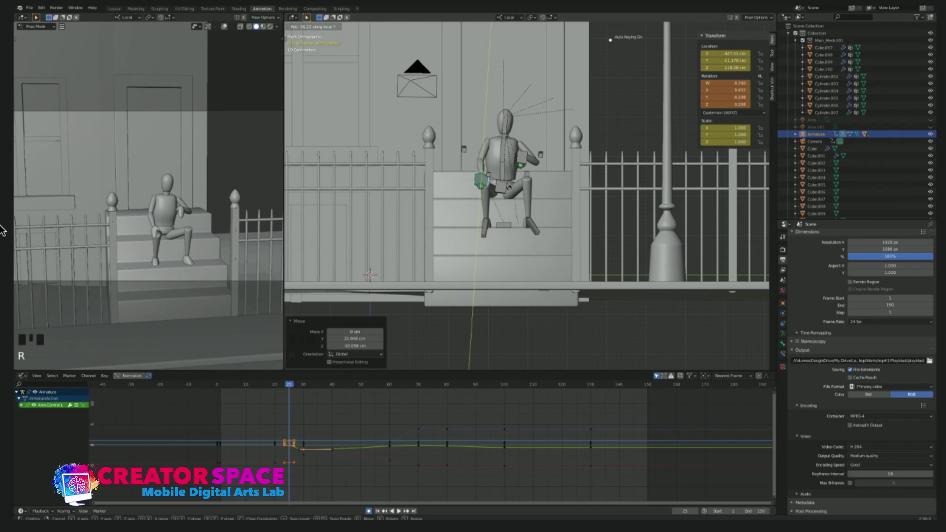
left_click(512, 187)
key("g")
key("y")
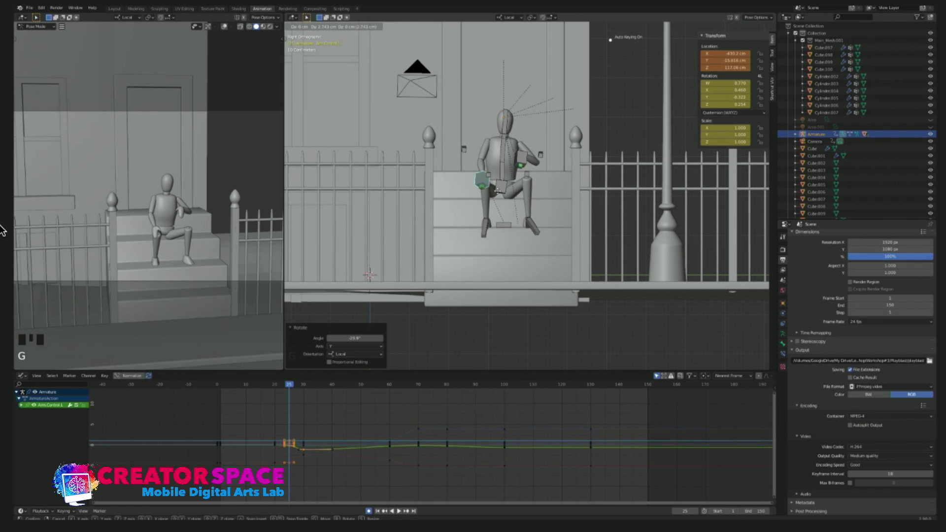
left_click(528, 162)
Step: Position the right arm control on the right knee at frame 25, rotating it around its local Z axis and moving it forward about 20 cm
left_click(526, 160)
key("g")
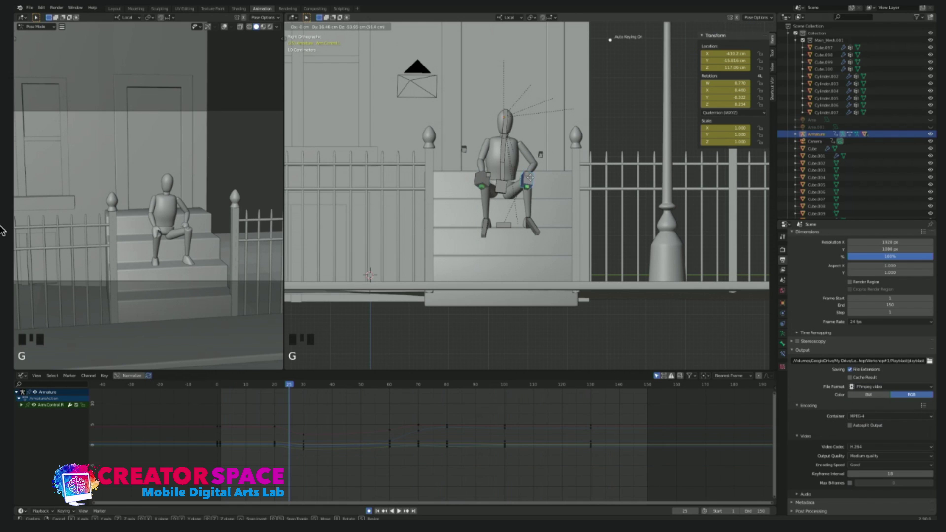
left_click(531, 180)
key("r")
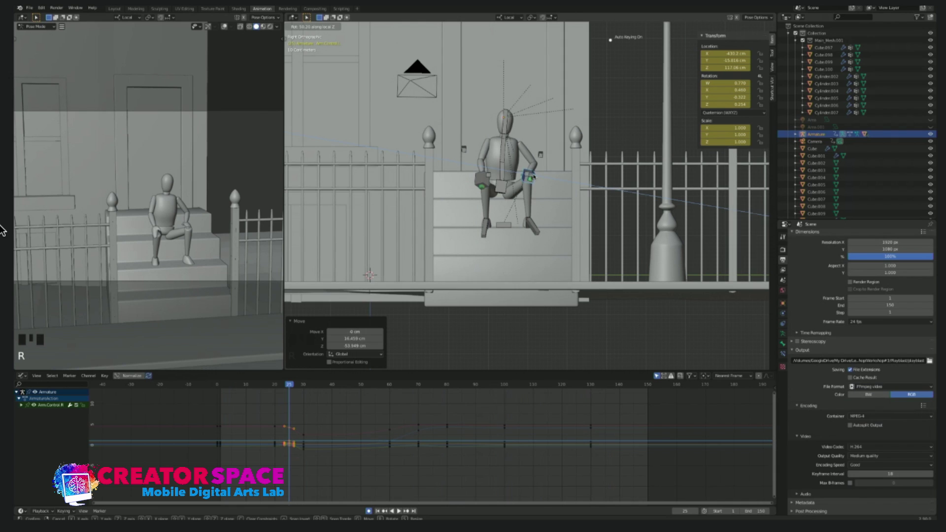
left_click(533, 176)
key("g")
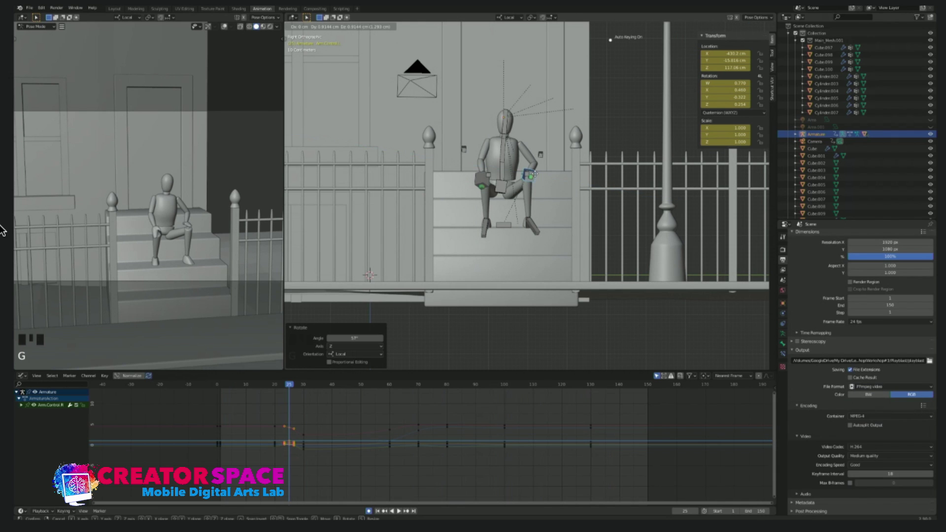
left_click(535, 176)
key("KP_1")
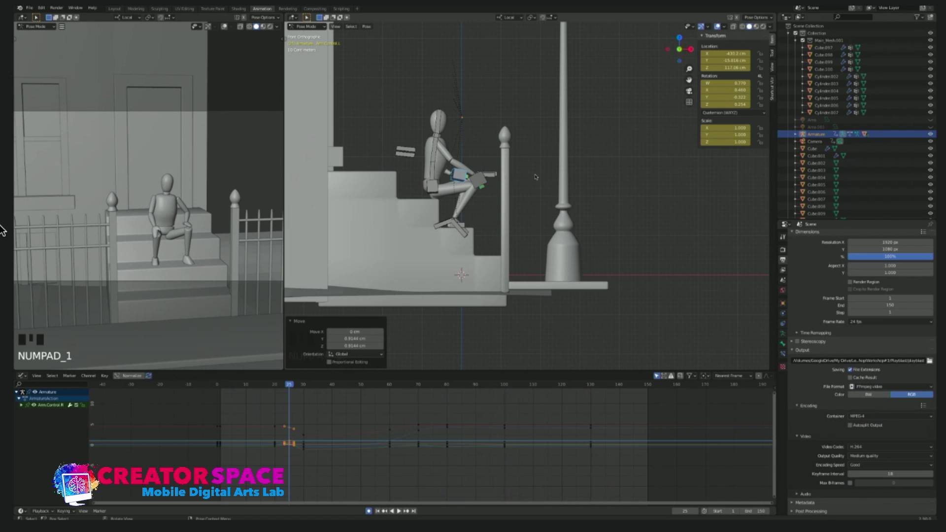
key("g")
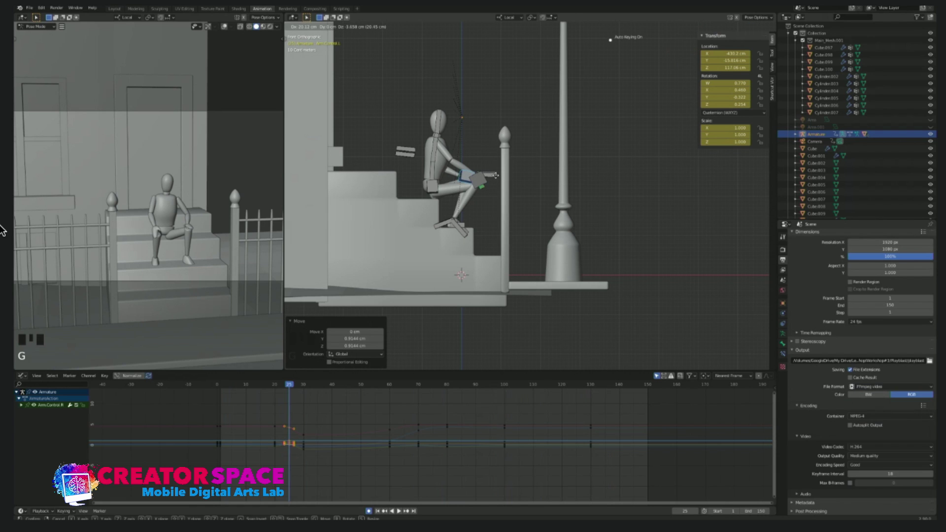
left_click(495, 175)
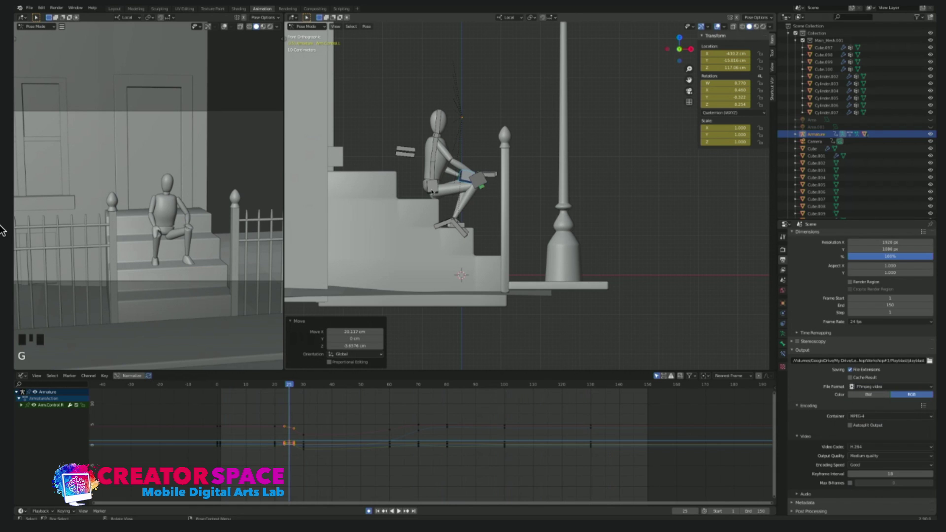
Step: Rotate the upper body and lower body bones so the torso leans forward at frame 25
left_click(445, 146)
key("r")
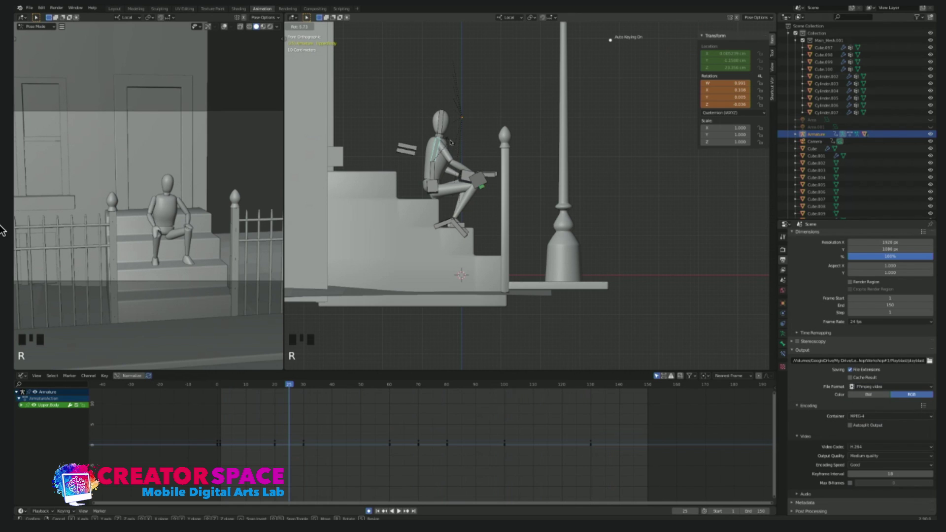
left_click(453, 143)
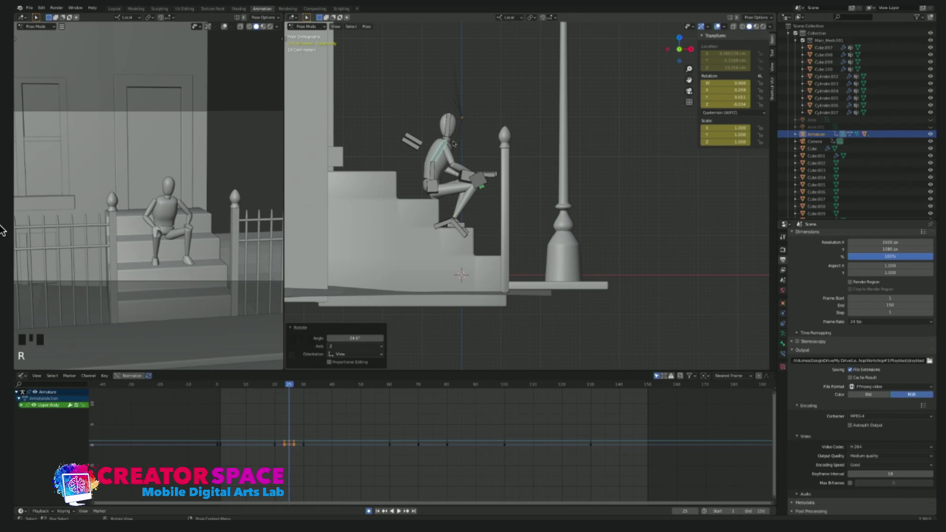
left_click(435, 171)
key("r")
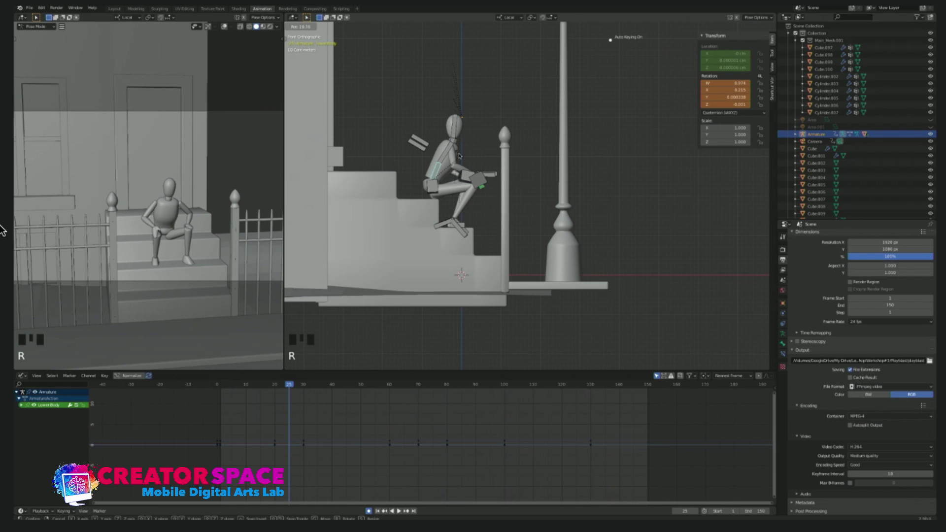
left_click(455, 137)
Step: Tilt the head bone forward about 29 degrees, leaving the neck bone as it was
left_click(455, 124)
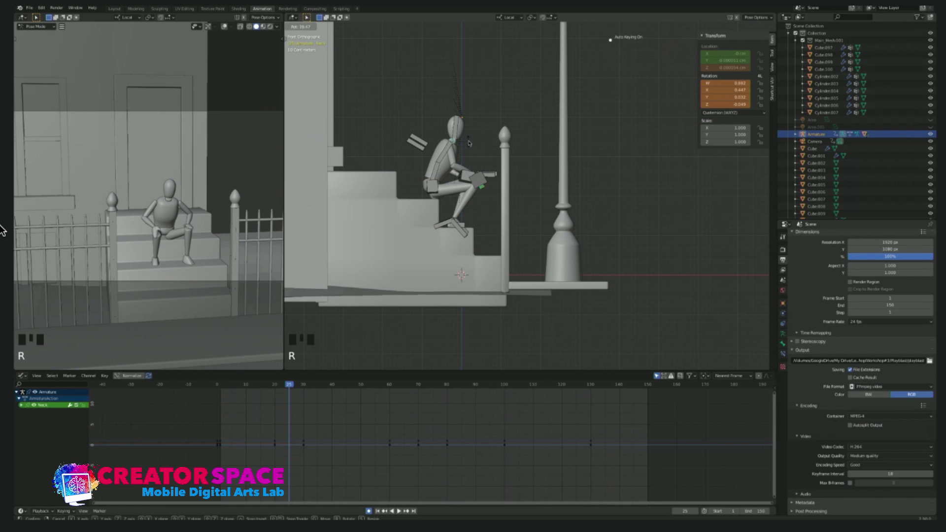
key("ctrl+z")
left_click(454, 124)
key("r")
key("Return")
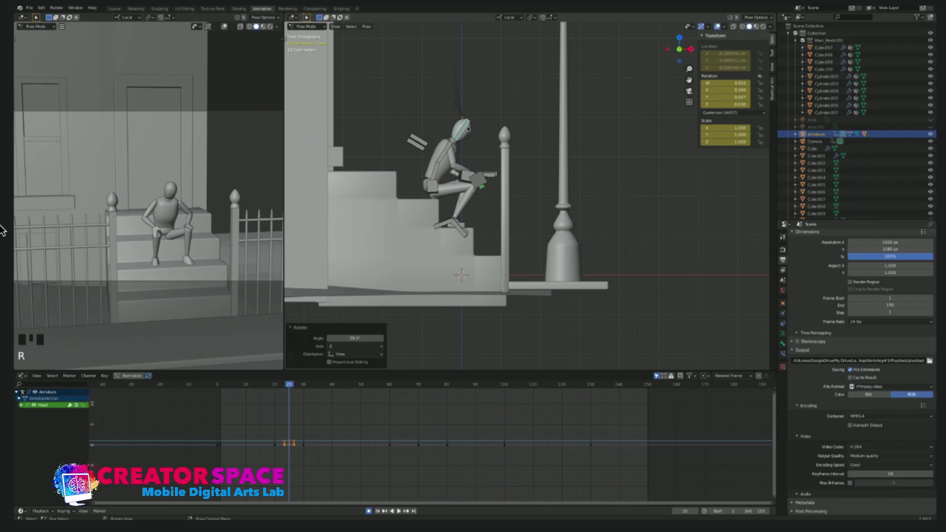
Step: Rotate the hip control in the side view and shift it slightly forward at frame 25
left_click(434, 188)
key("r")
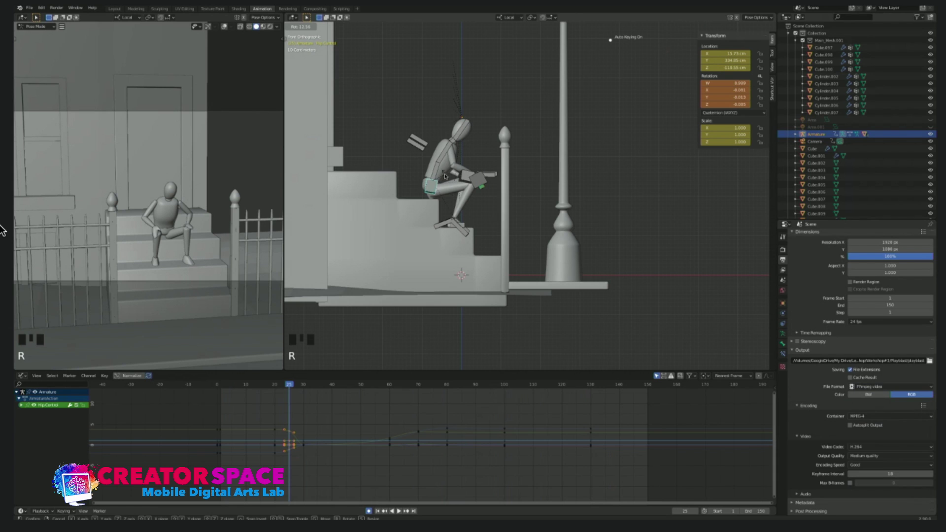
left_click(445, 178)
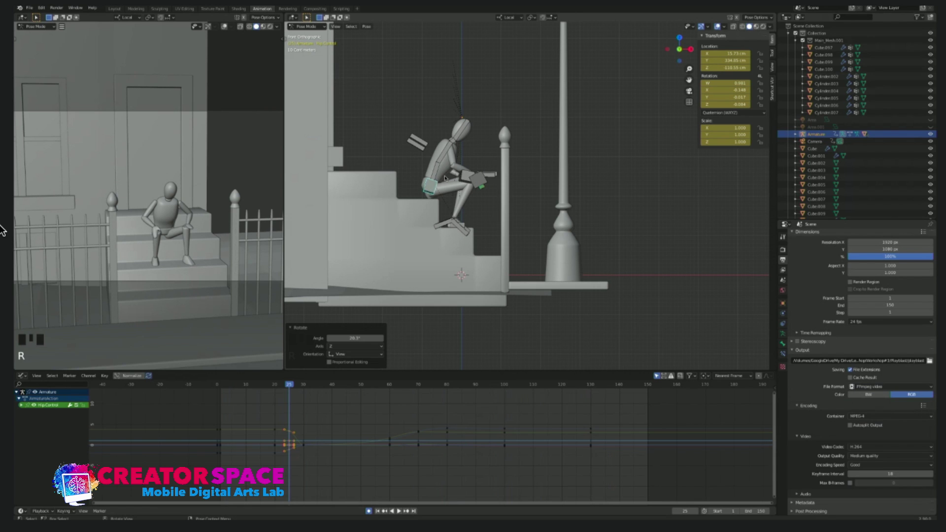
key("g")
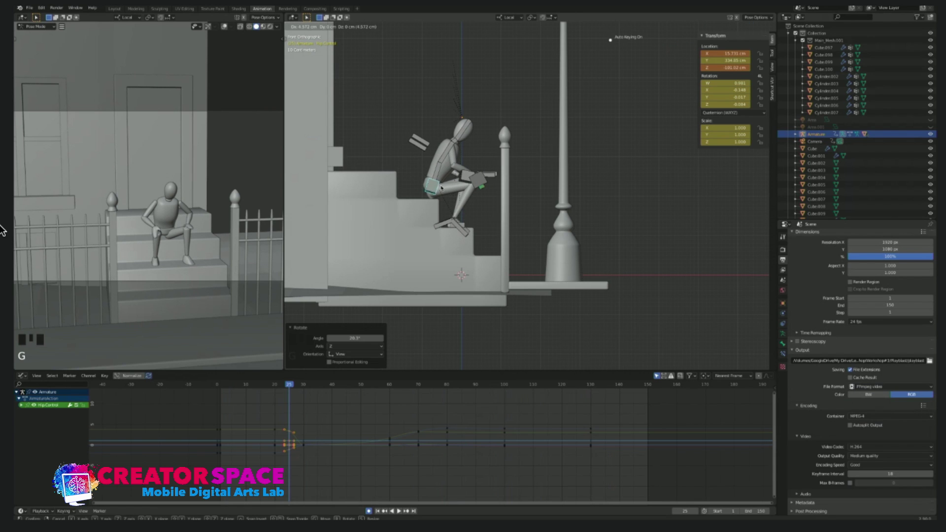
left_click(451, 181)
key("r")
left_click(451, 181)
key("g")
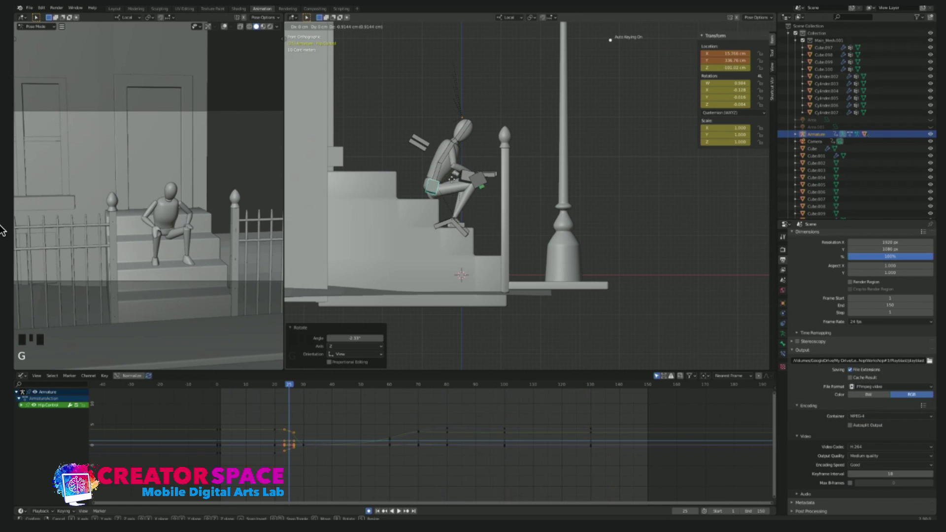
left_click(453, 181)
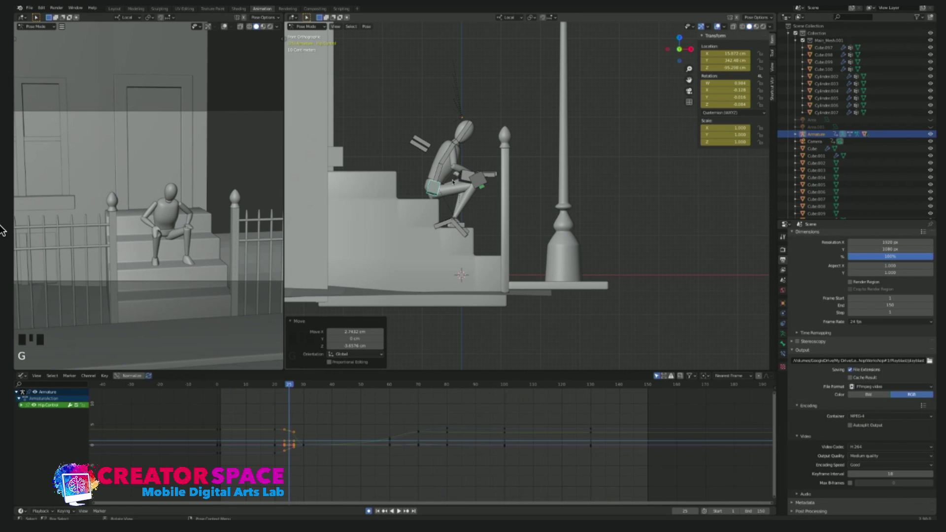
Step: Adjust the left arm control down against the left knee at frame 25, then deselect it
left_click(484, 180)
key("g")
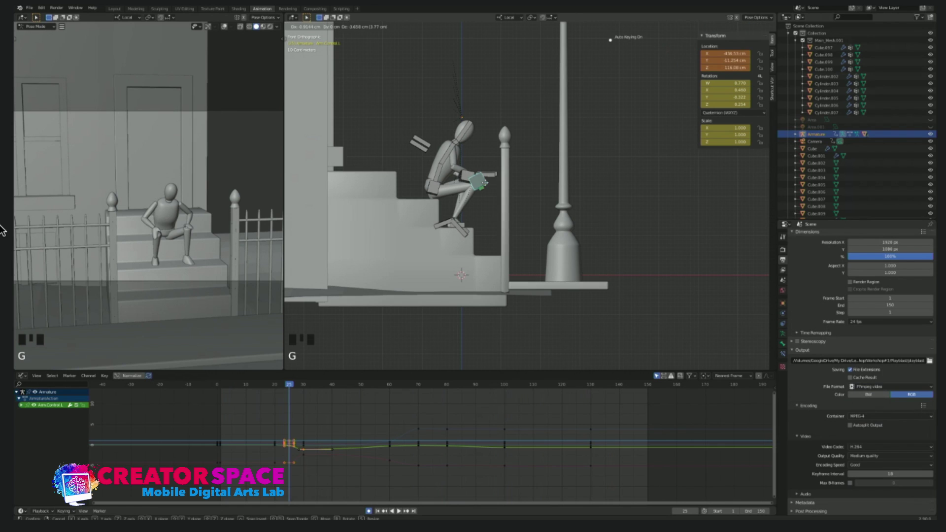
left_click(485, 186)
left_click(516, 129)
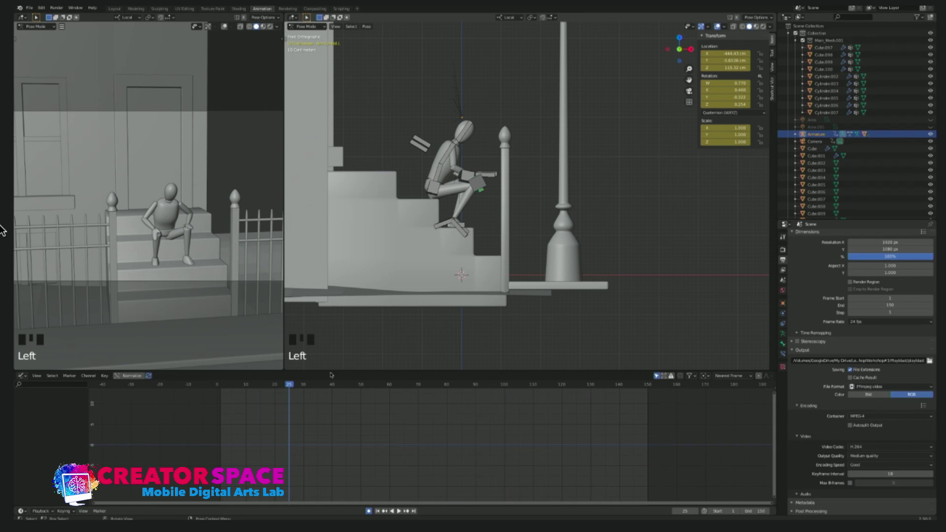
Step: Go to frame 27 and move the left and right arm controls forward and down onto the knees
left_click_drag(289, 385, 275, 385)
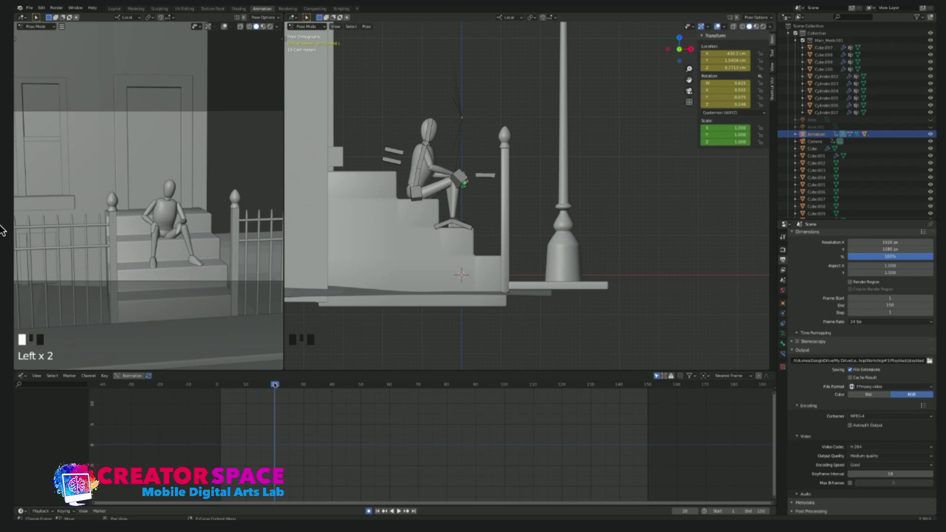
left_click_drag(277, 387, 295, 384)
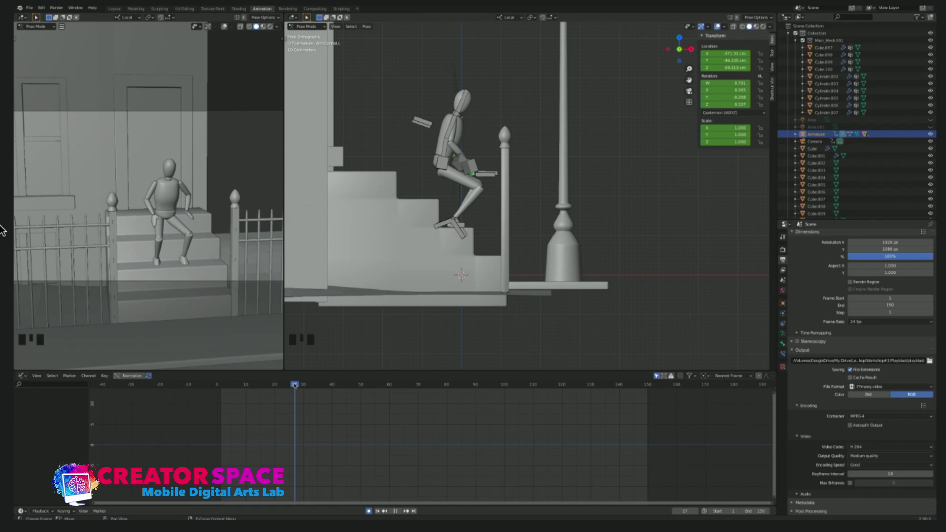
left_click(472, 169)
key("g")
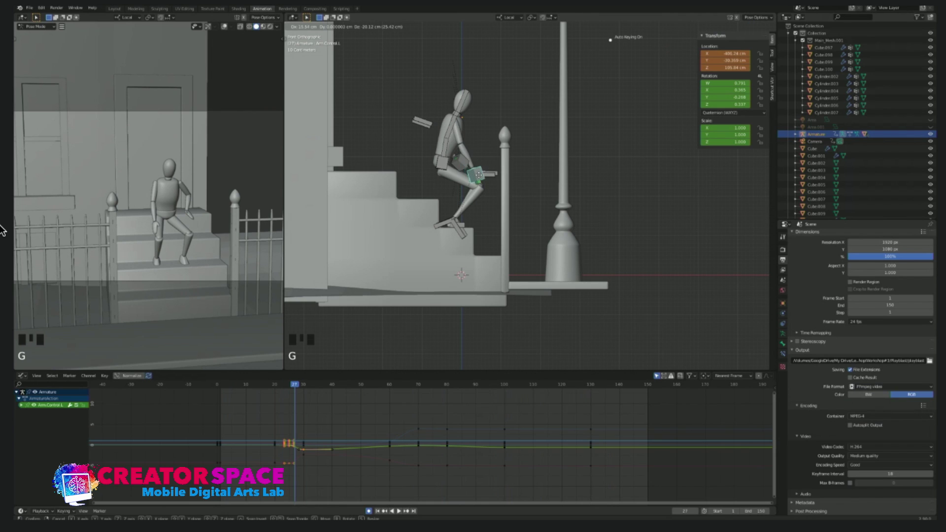
left_click(476, 175)
left_click(462, 163)
key("g")
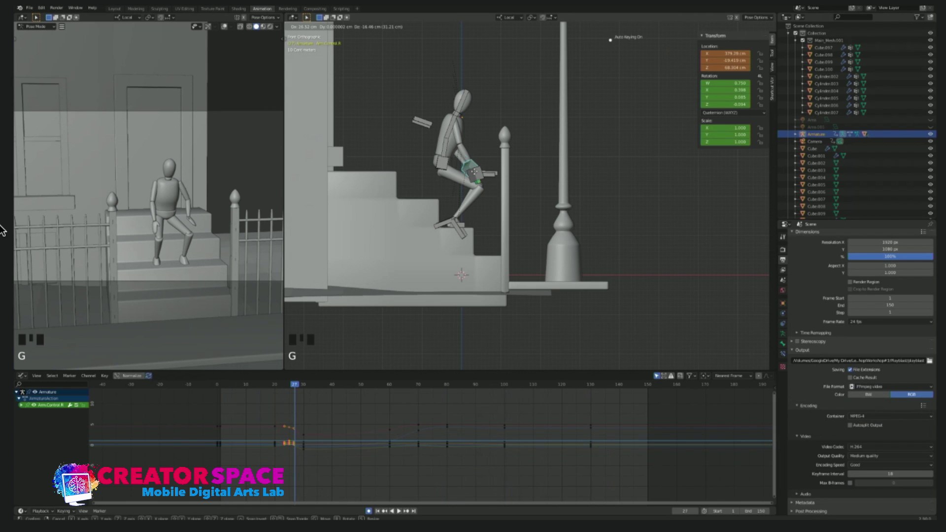
left_click(474, 170)
left_click(448, 164)
key("g")
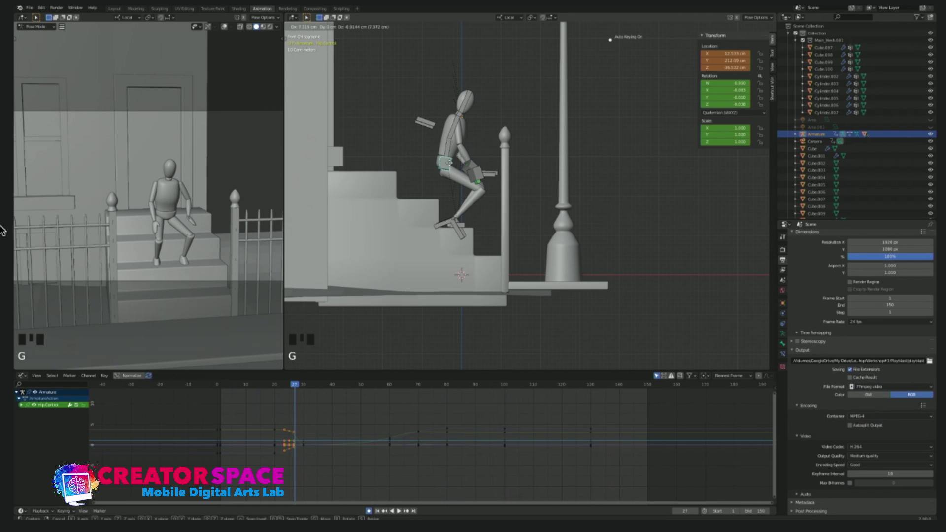
left_click(444, 147)
key("ctrl+z")
Step: Rotate the lower body and upper body bones forward at frame 27 so the torso leans over the knees
left_click(444, 146)
key("r")
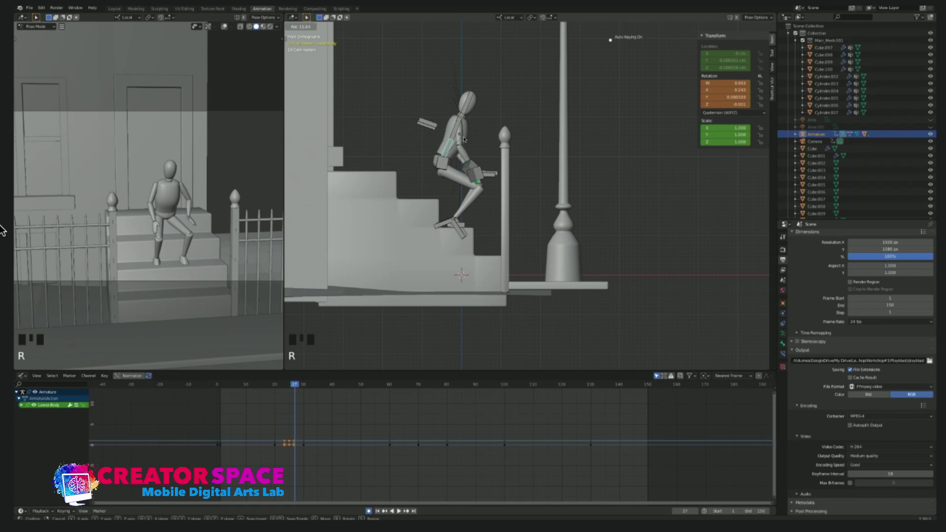
left_click(451, 145)
left_click(457, 127)
key("r")
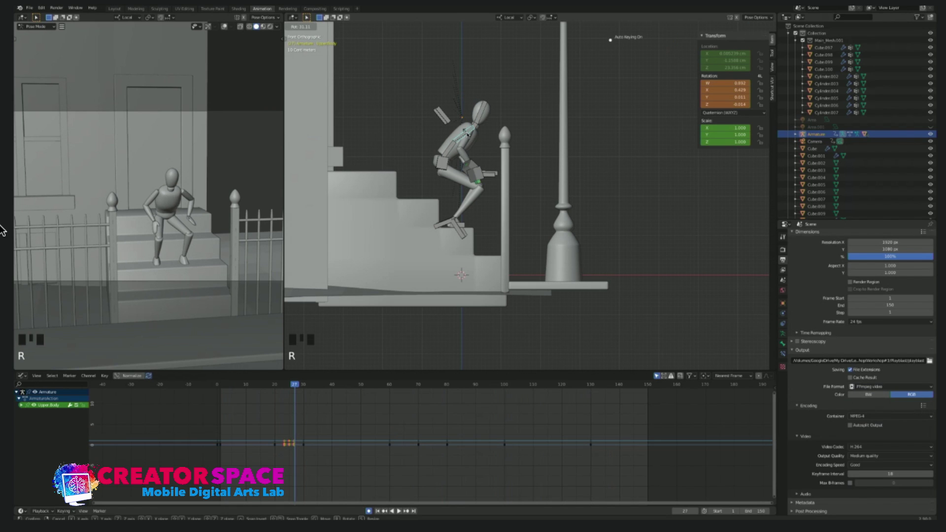
left_click(473, 124)
Step: Tilt the head bone forward at frame 27 to follow the leaning torso
left_click(472, 121)
left_click(481, 119)
key("r")
left_click(489, 120)
key("r")
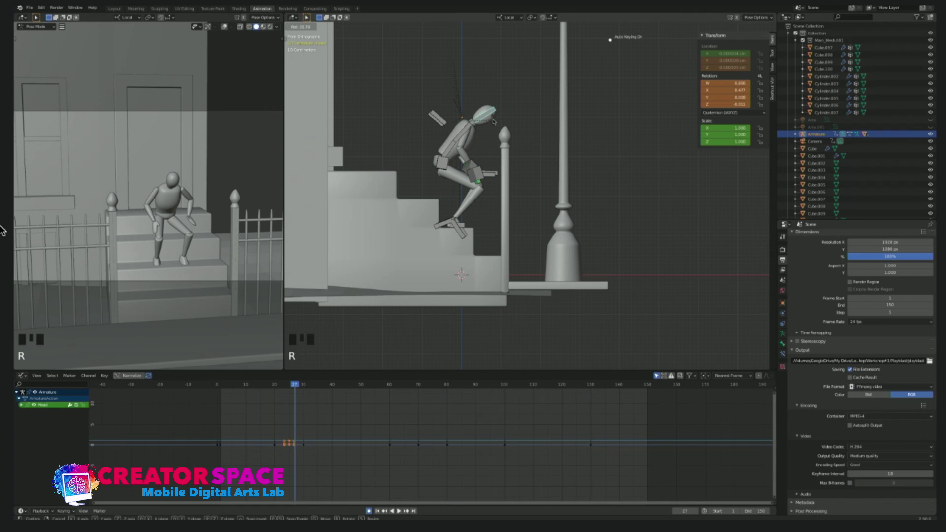
left_click(493, 121)
Step: Reposition the left and right arm controls against the knees at frame 27, working in the side view of the figure
left_click(480, 181)
key("g")
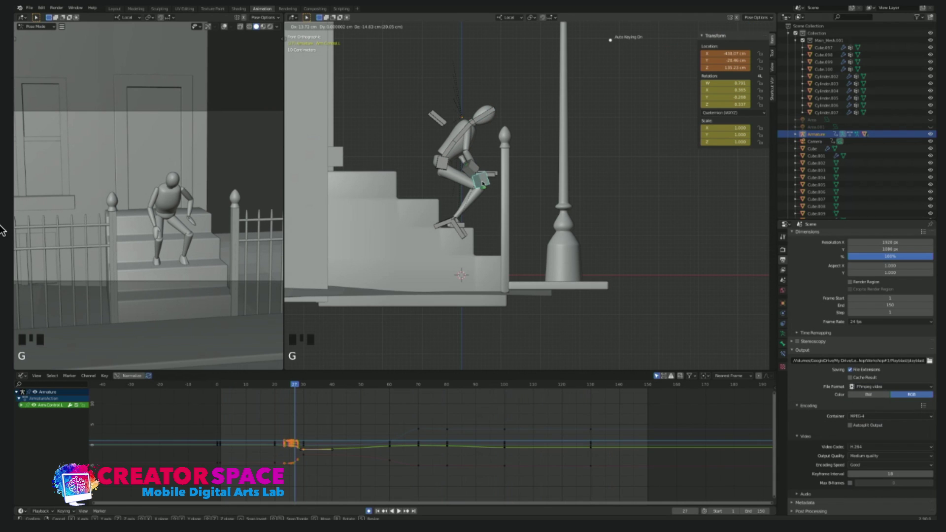
left_click(483, 183)
left_click(471, 169)
key("g")
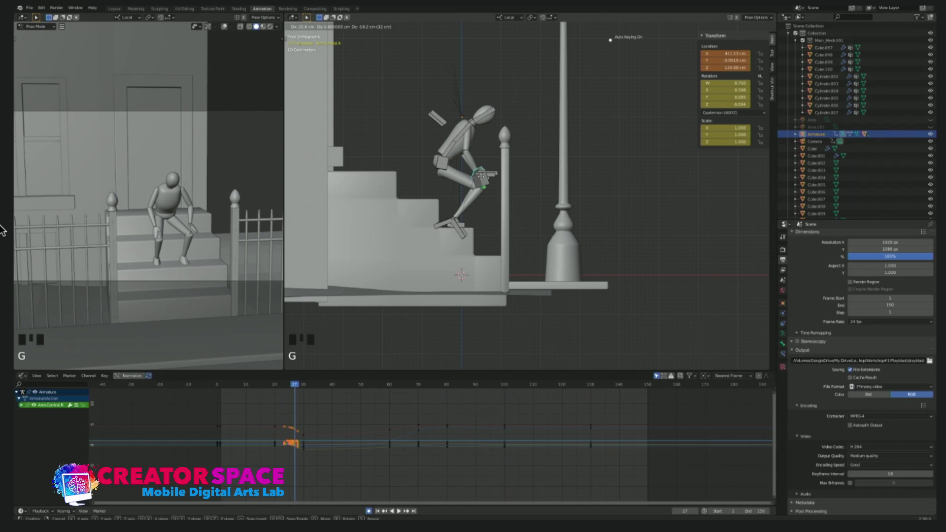
left_click(494, 164)
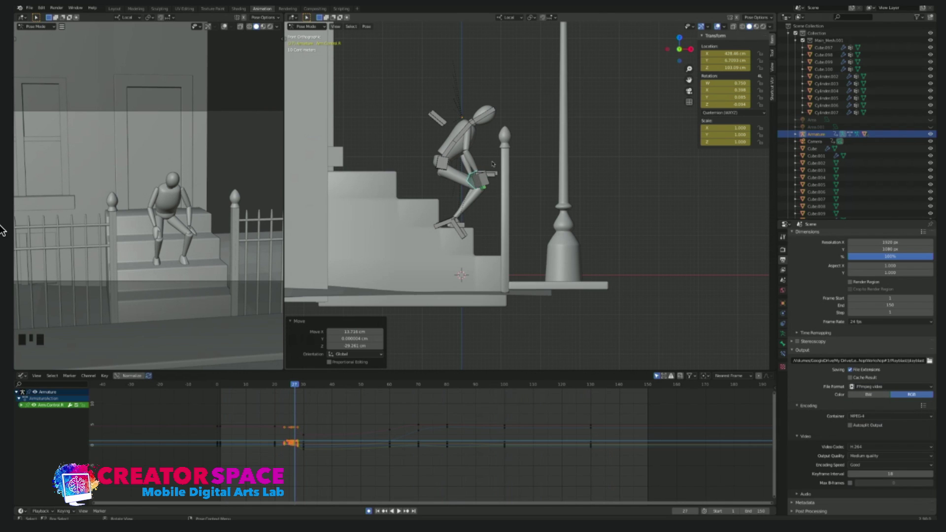
Step: Facing the figure, rotate the right arm control about its local Z axis and shift it over the right knee
key("KP_3")
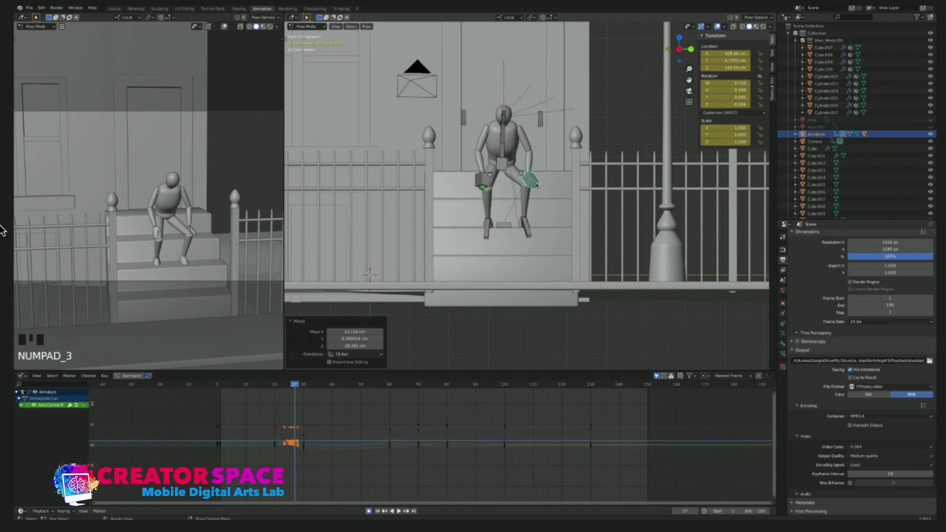
key("r")
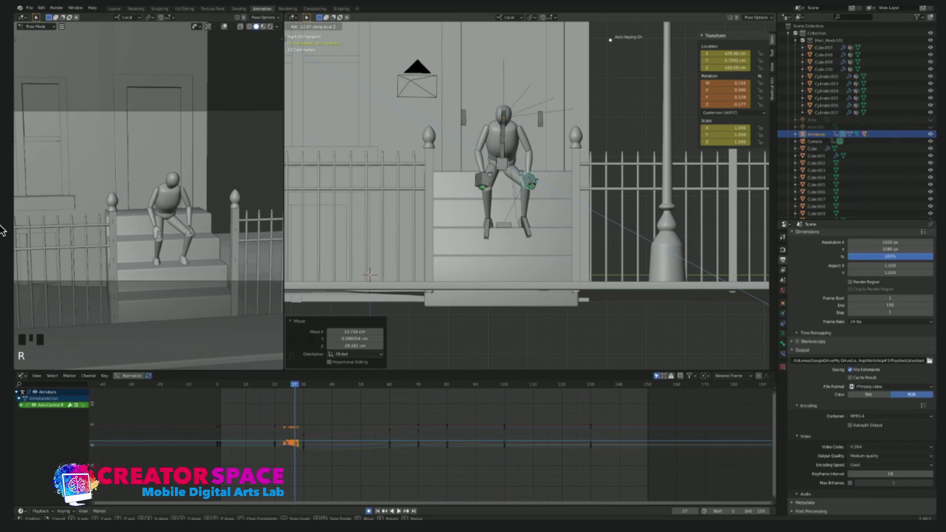
left_click(533, 184)
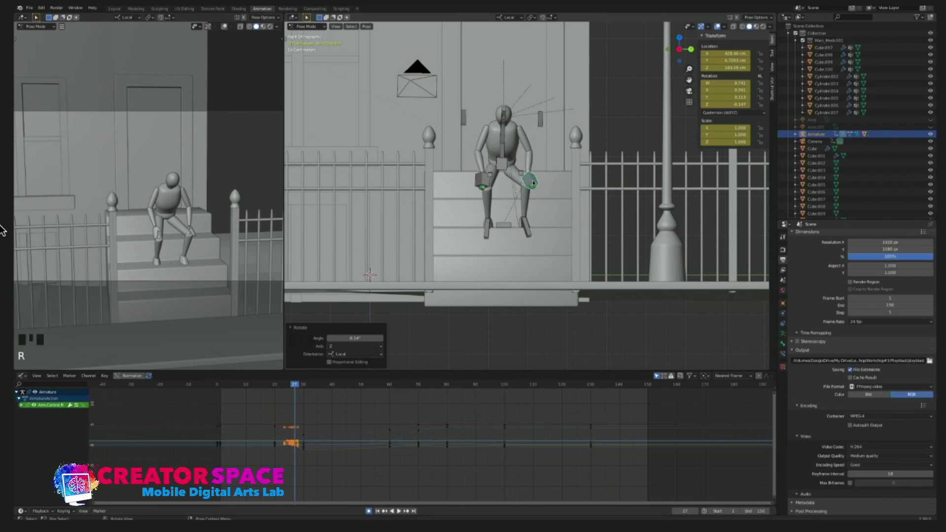
key("g")
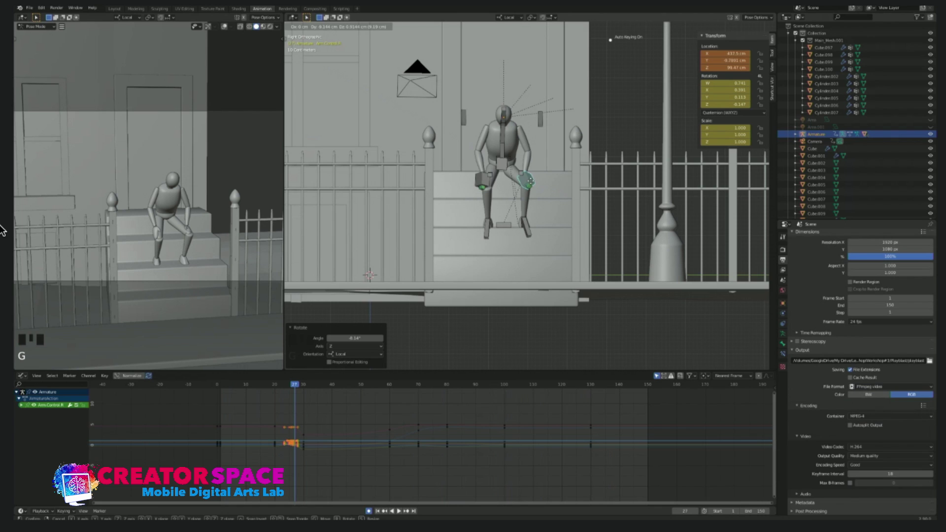
left_click(531, 183)
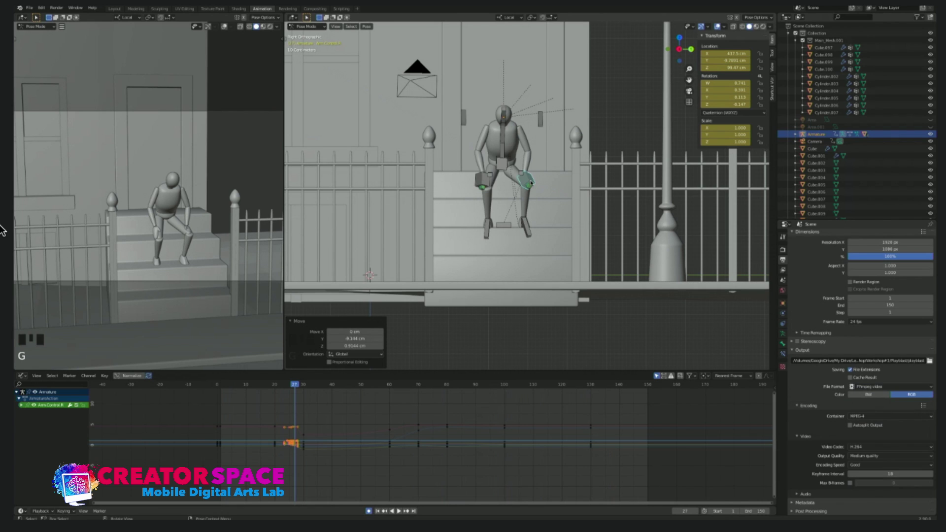
key("g")
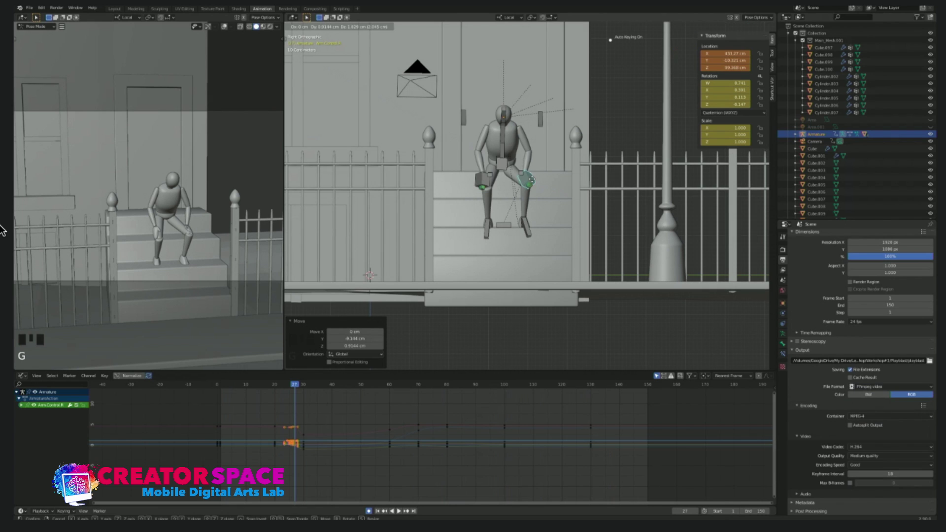
left_click(534, 182)
Step: Rotate the right arm control in the view plane and about its local Y axis, and nudge it slightly up on the knee
key("r")
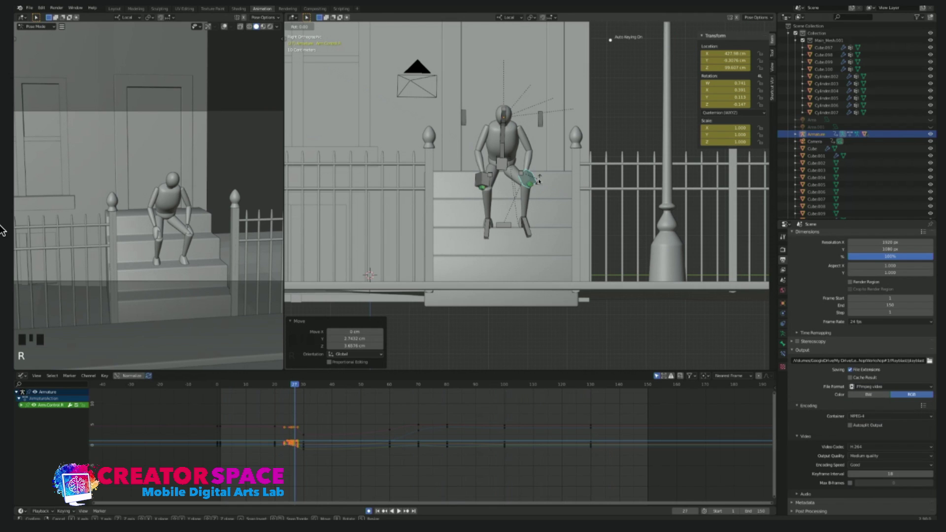
left_click(540, 179)
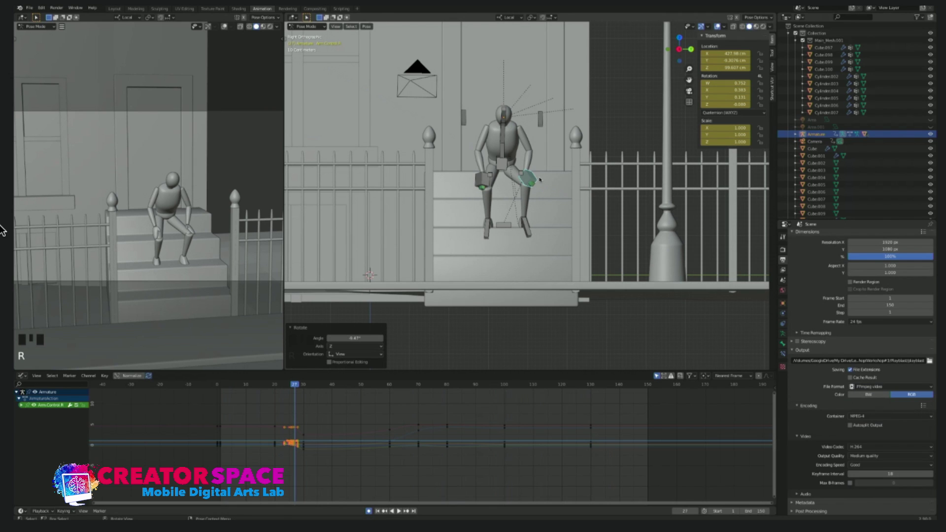
key("r")
key("y")
key("y")
left_click(538, 176)
key("g")
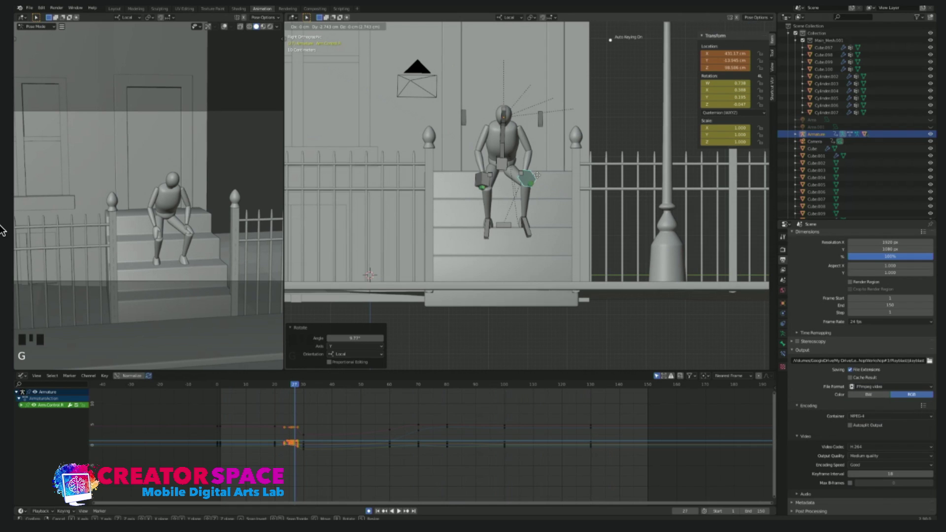
left_click(538, 176)
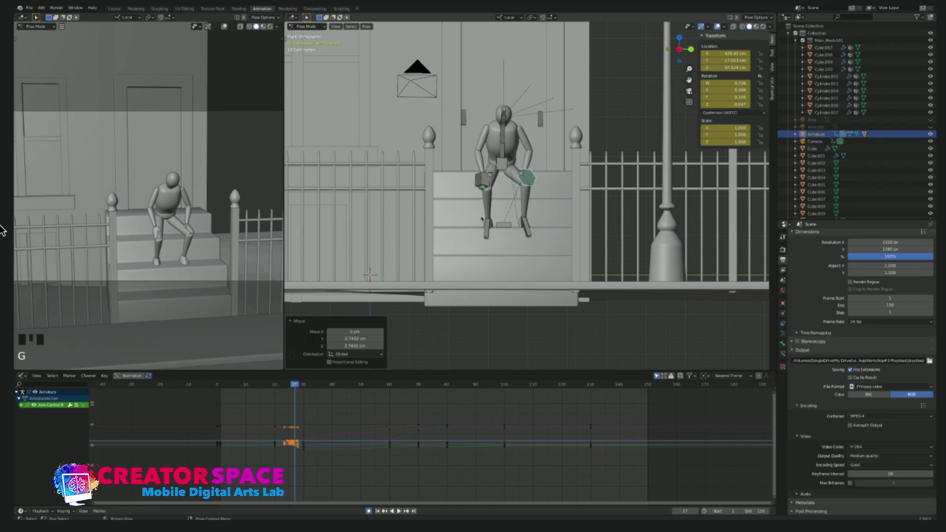
Step: Rotate the left arm control about 47 degrees around its local Y axis and move it inward onto the left knee
left_click(490, 188)
key("r")
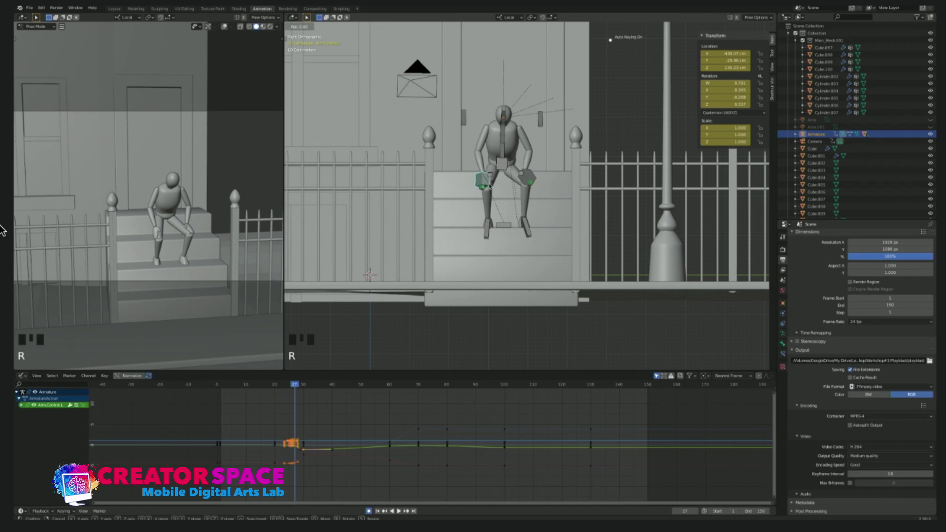
key("y")
key("y")
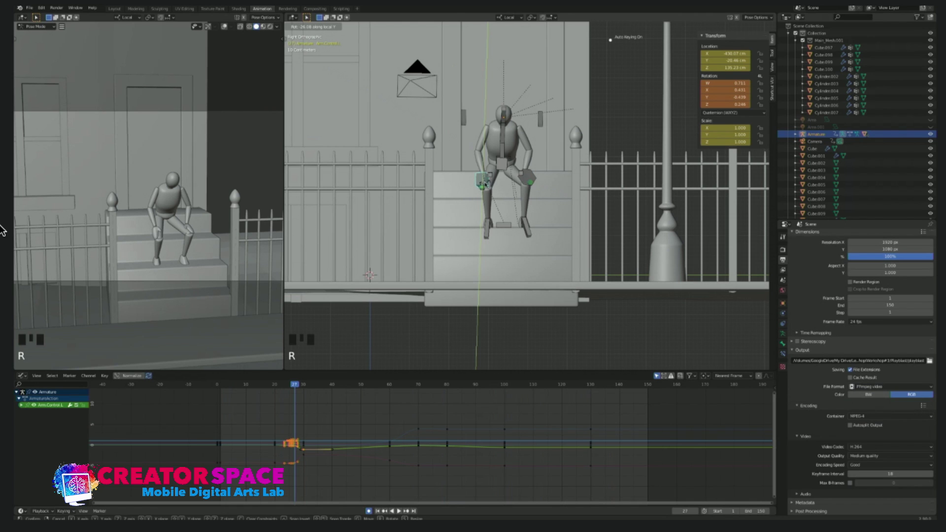
left_click(482, 185)
key("g")
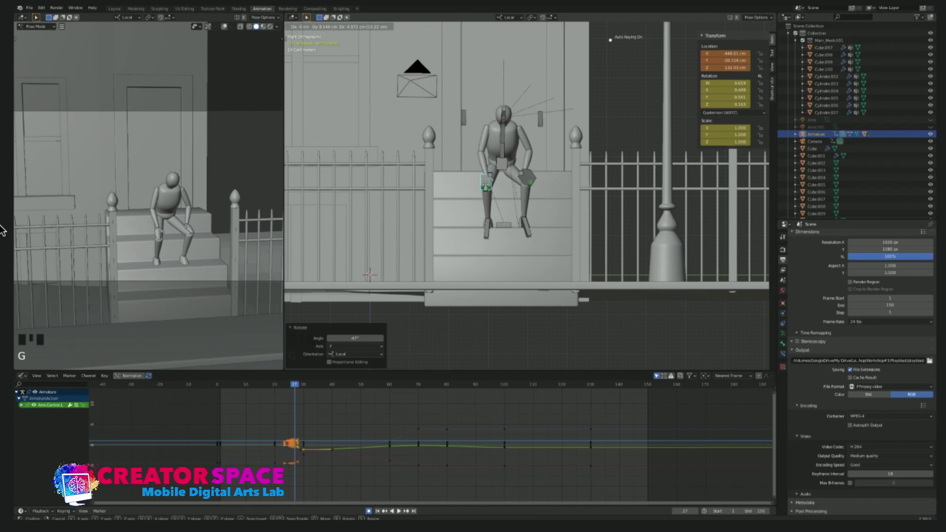
left_click(486, 186)
Step: Go to frame 29 and raise the left arm control about 14 cm and the right arm control about 11 cm
mouse_move(297, 388)
left_mouse_down()
mouse_move(284, 385)
mouse_move(298, 385)
left_mouse_up()
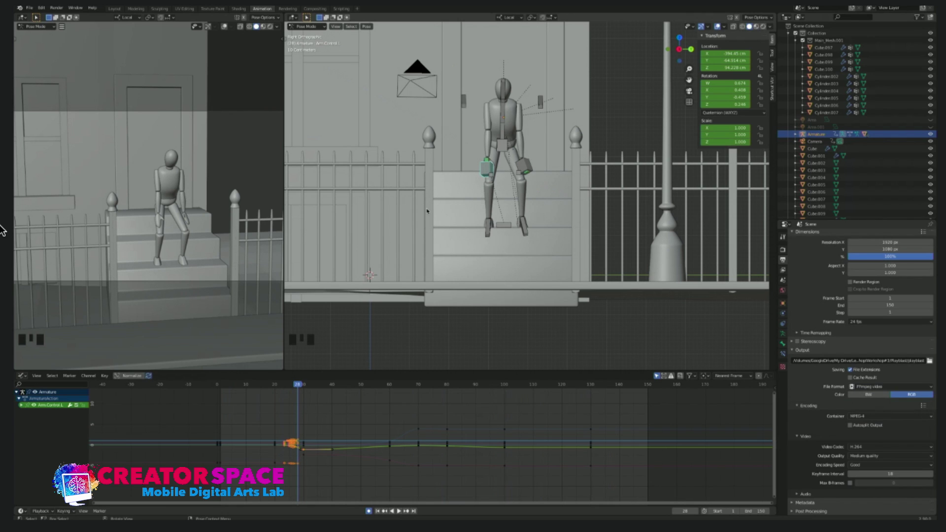
left_click_drag(300, 385, 301, 385)
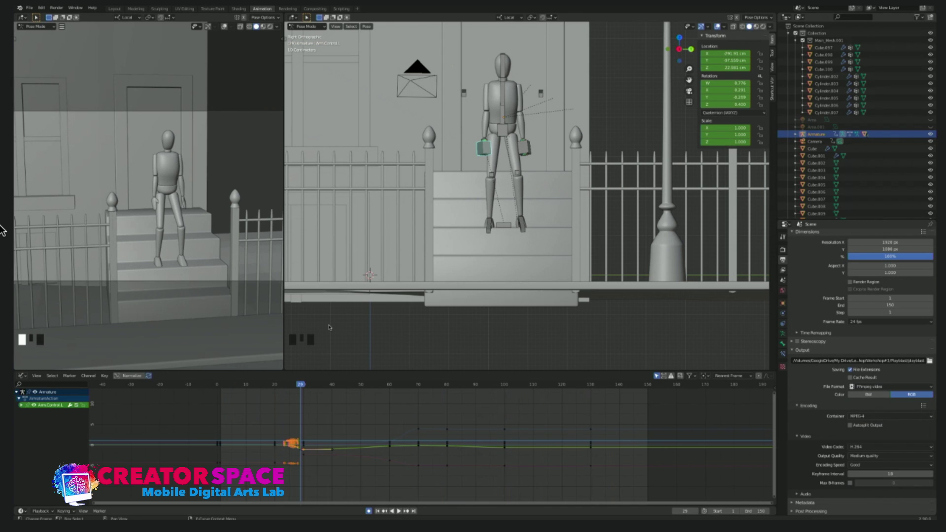
left_click(483, 153)
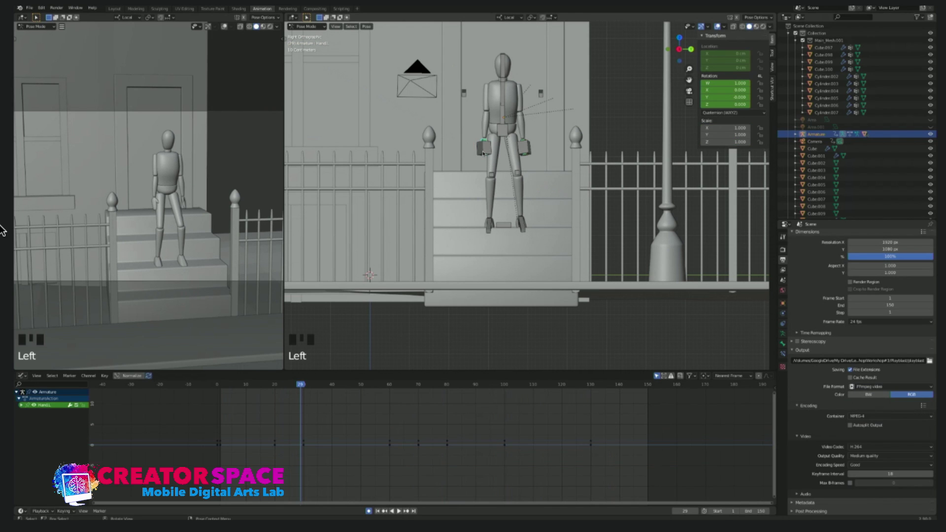
left_click(484, 152)
key("g")
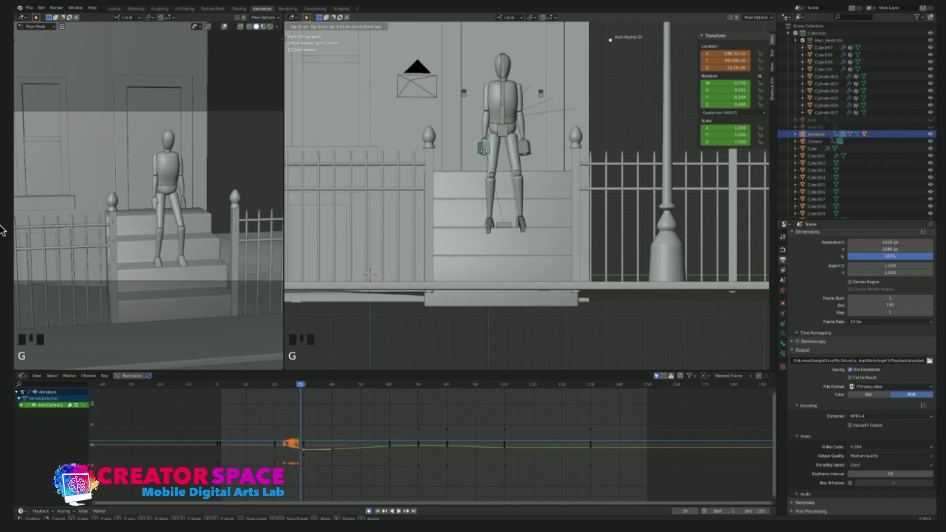
left_click(482, 148)
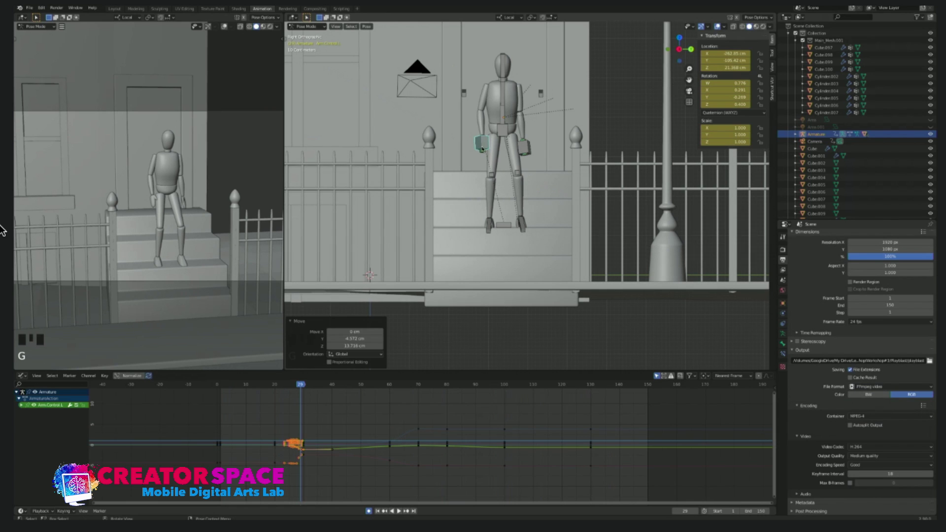
left_click(523, 151)
key("g")
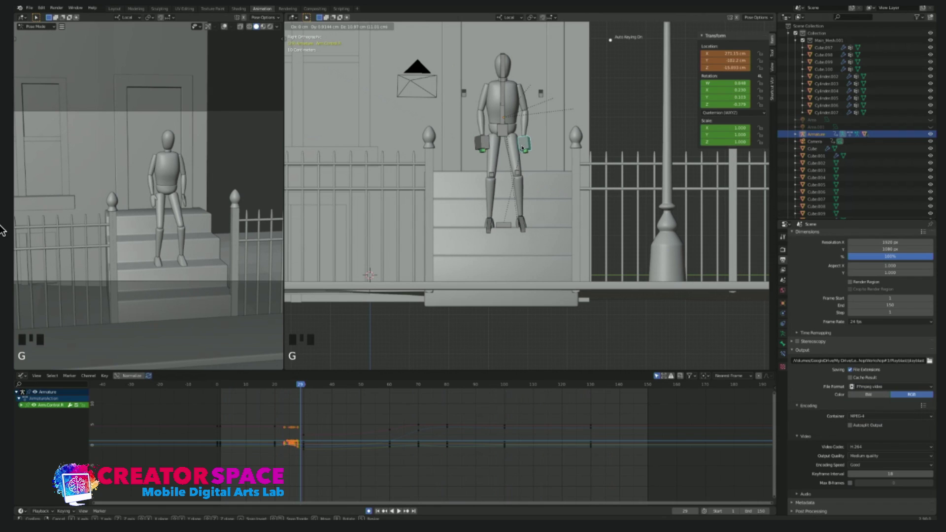
left_click(523, 148)
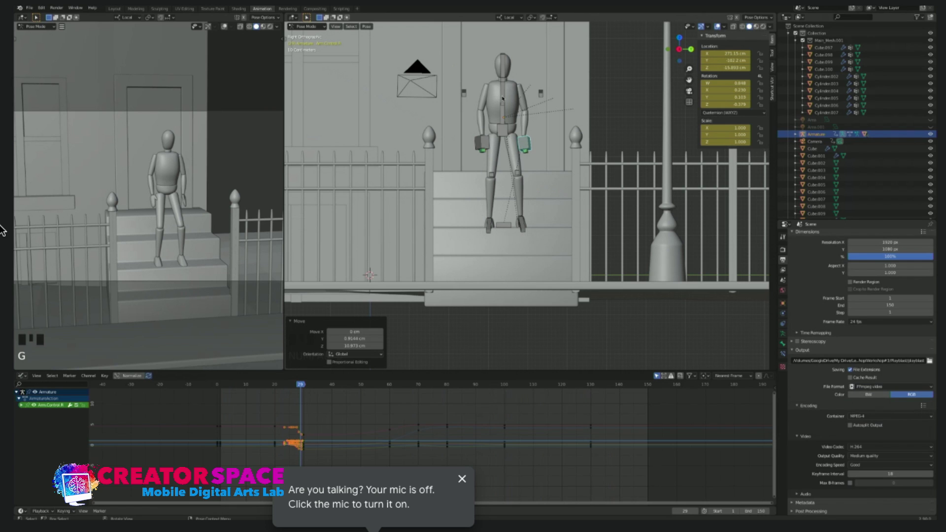
Step: Rotate the upper body bone slightly forward and tilt the head bone down in the figure's side view at frame 29
key("KP_1")
left_click(461, 96)
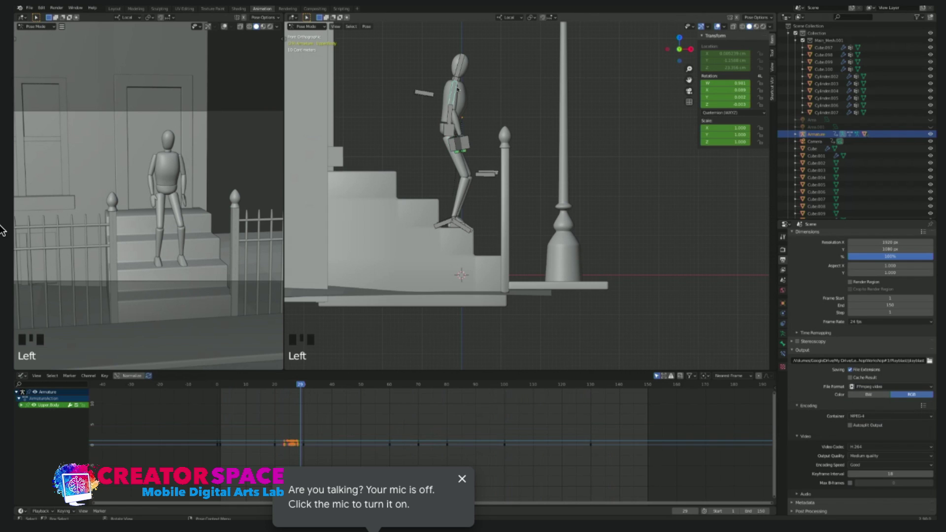
key("r")
left_click(462, 83)
left_click(468, 65)
key("r")
left_click(469, 65)
key("r")
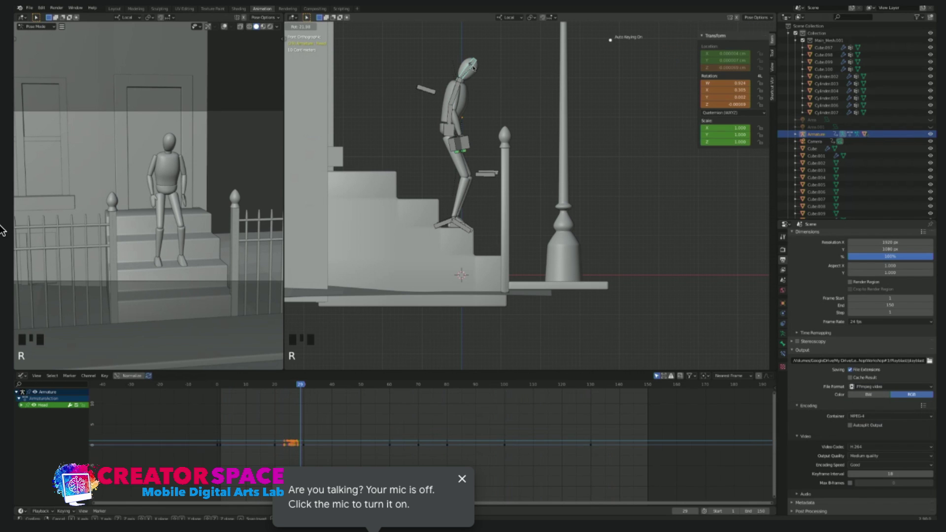
left_click(468, 65)
Step: Play back the stand-up motion several times from before frame 20 to check the refined in-between poses
left_click_drag(301, 387, 261, 384)
key("space")
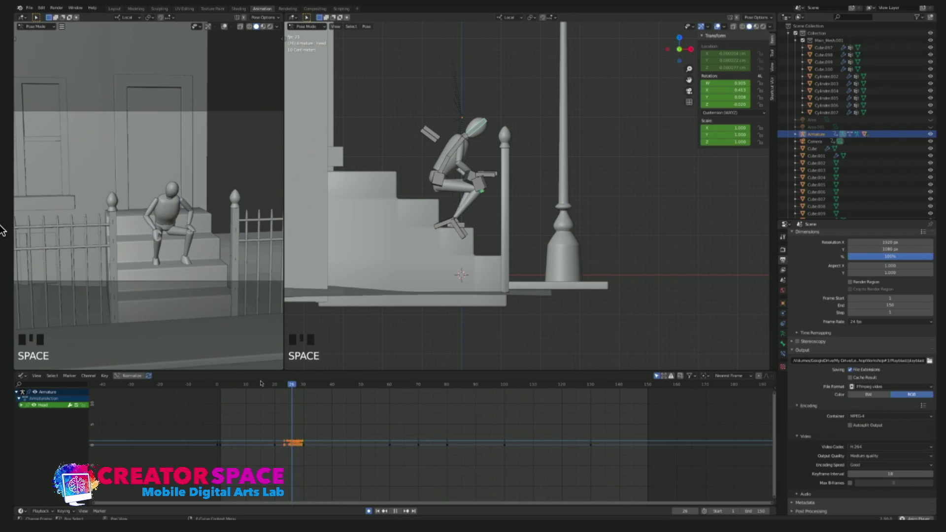
key("space")
left_click(240, 380)
key("space")
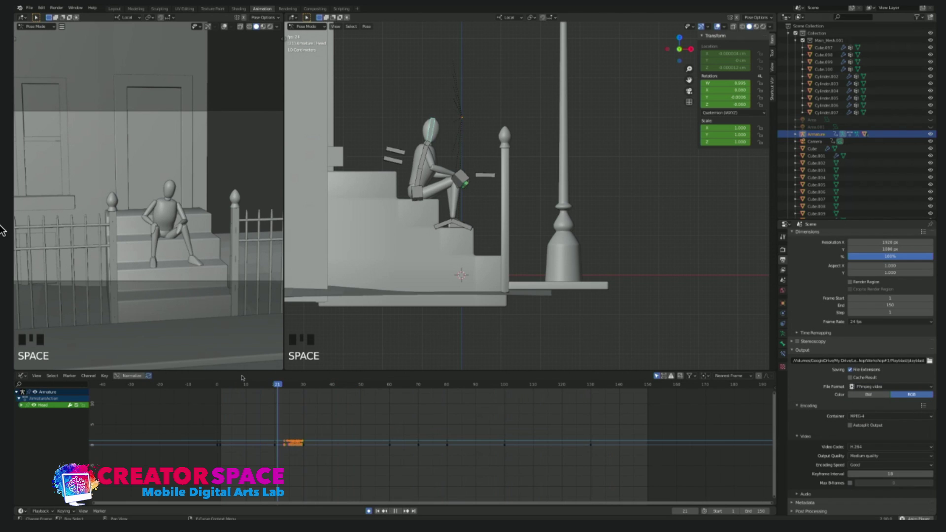
left_click(245, 384)
key("space")
key("space")
Step: Select all the armature's bones at frame 29 and change the graph editor to the Dope Sheet
mouse_move(309, 386)
left_mouse_down()
mouse_move(287, 385)
mouse_move(302, 385)
left_mouse_up()
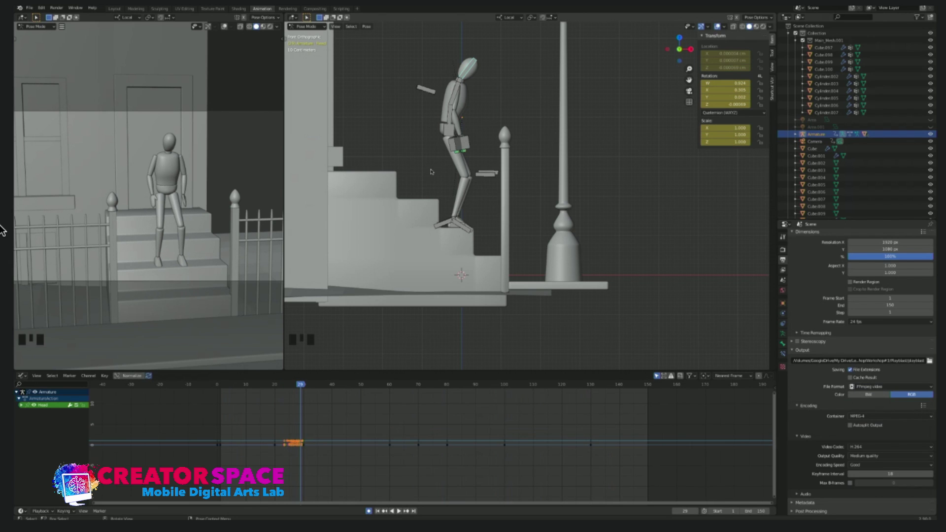
key("a")
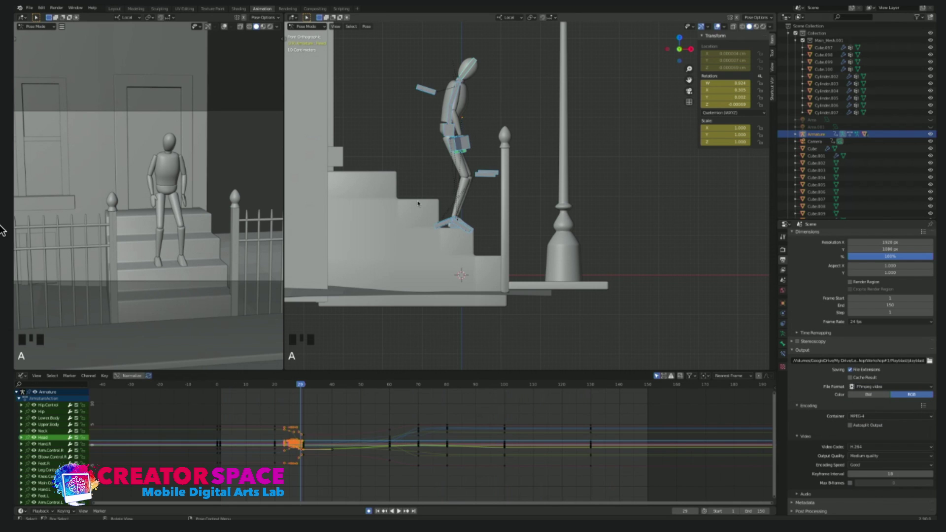
scroll(263, 431, "up", 9)
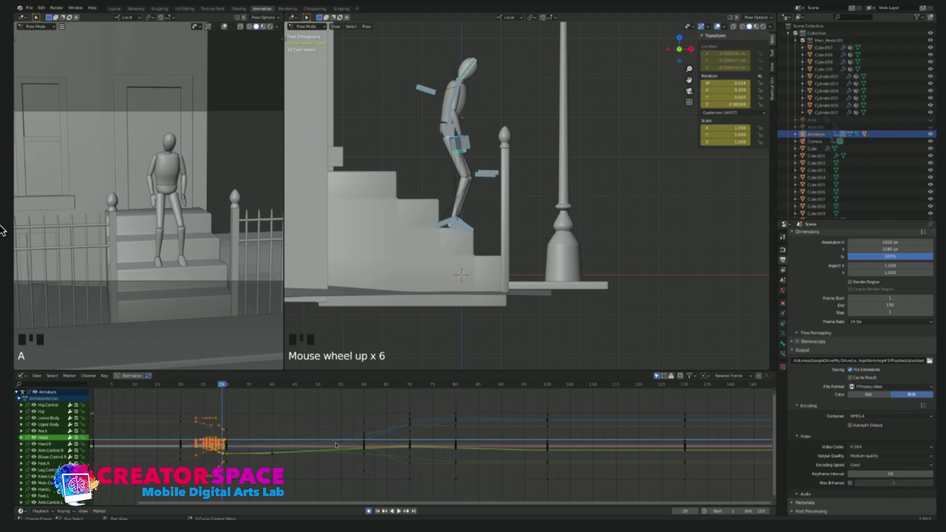
middle_click_drag(263, 431, 463, 433, "shift")
scroll(384, 447, "up", 10)
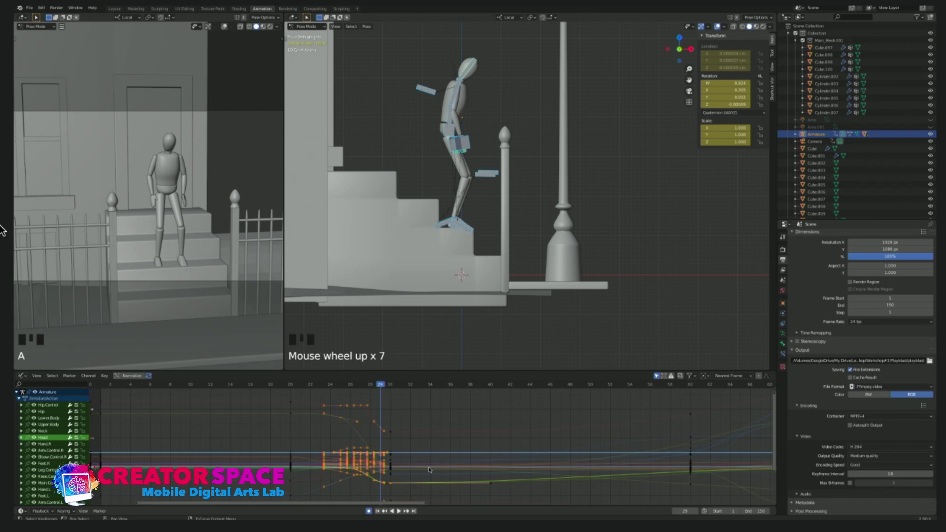
middle_click_drag(384, 447, 451, 330, "shift")
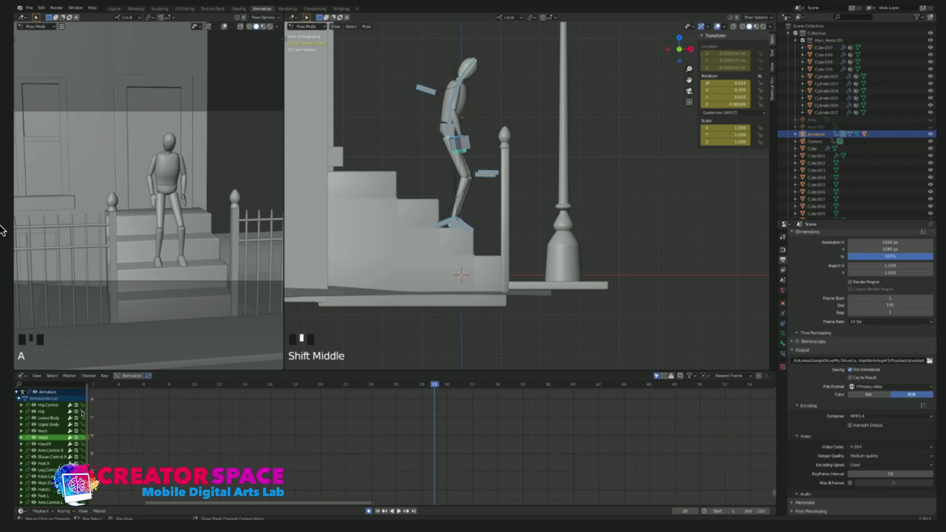
left_click(25, 376)
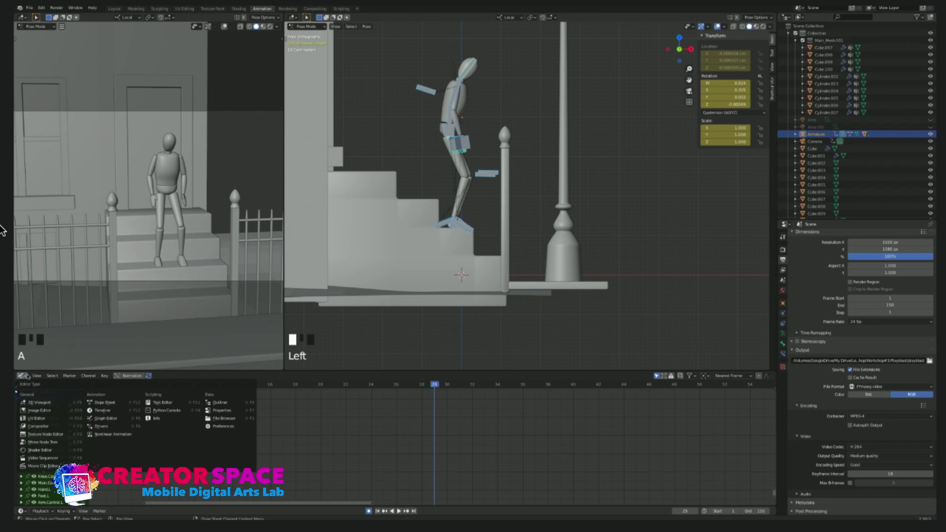
left_click(103, 402)
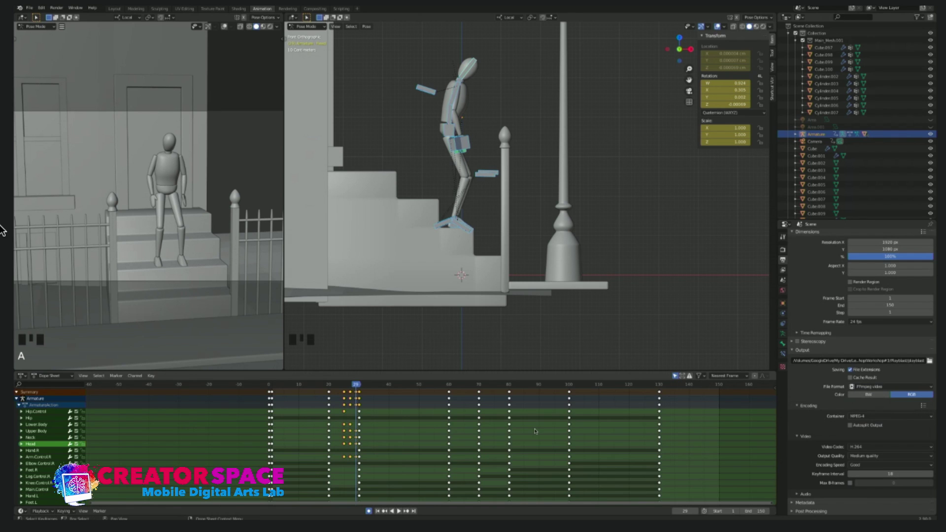
Step: Scrub and step through the stand-up keyframes between frames 20 and 30, and enlarge the Dope Sheet area
scroll(408, 414, "down", 4)
scroll(408, 414, "up", 19)
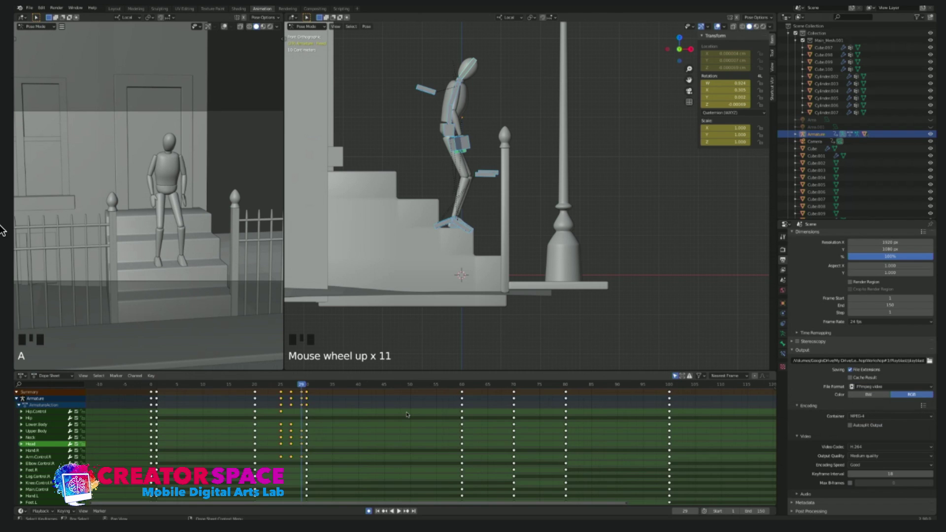
left_click_drag(415, 503, 370, 502)
scroll(297, 437, "up", 3)
left_click_drag(240, 384, 219, 381)
key("space")
key("Left")
key("Left")
left_click_drag(223, 387, 250, 387)
scroll(267, 412, "up", 6)
scroll(267, 411, "down", 5)
scroll(305, 426, "down", 7)
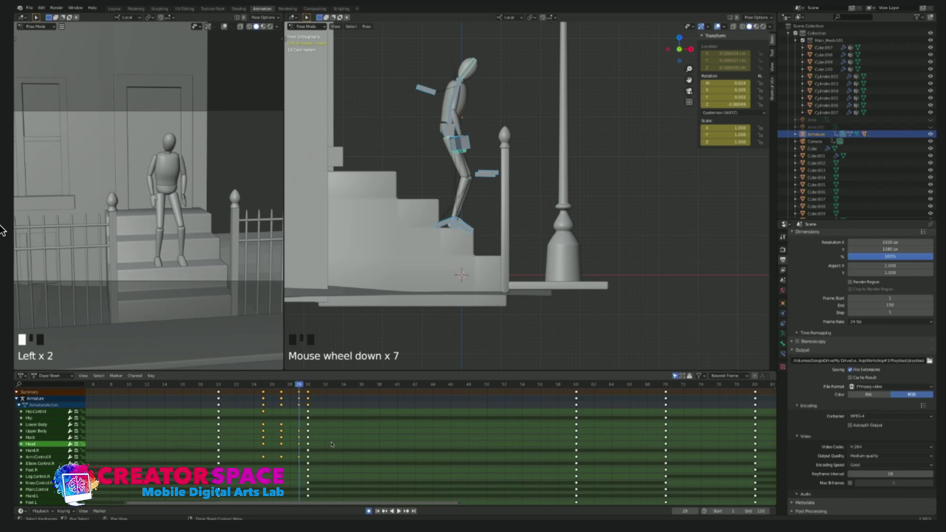
left_click_drag(364, 371, 367, 341)
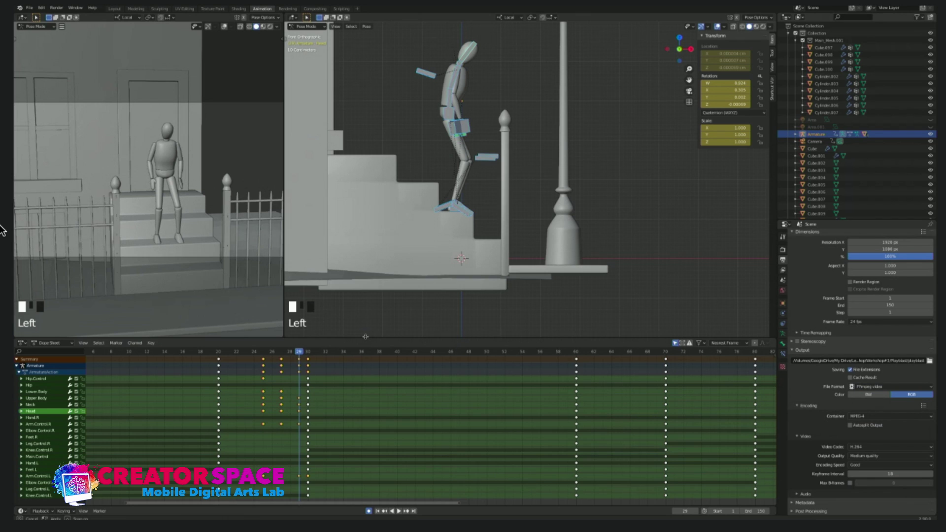
Step: Move the keyframe columns at frames 29 and 30 one frame later, to frames 30 and 31
left_click(307, 361)
scroll(318, 471, "down", 3)
scroll(317, 470, "up", 3)
scroll(317, 470, "up", 1)
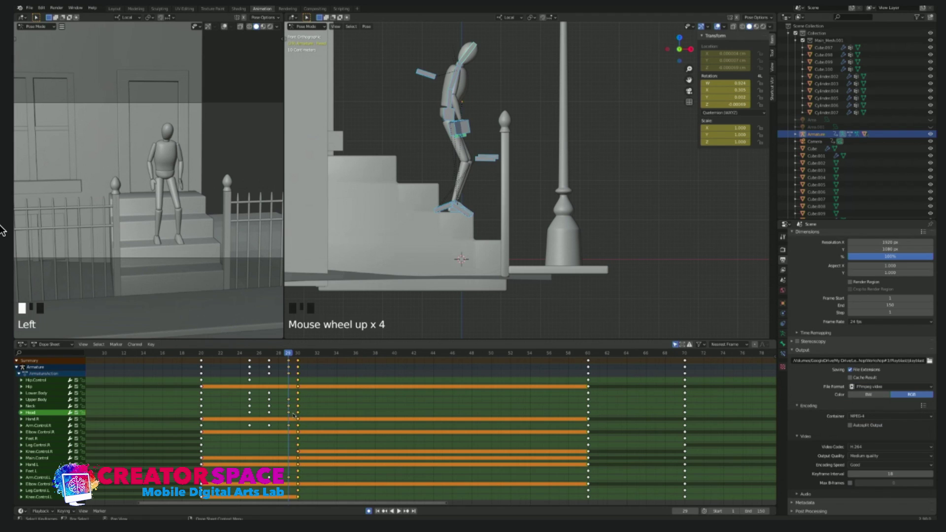
key("g")
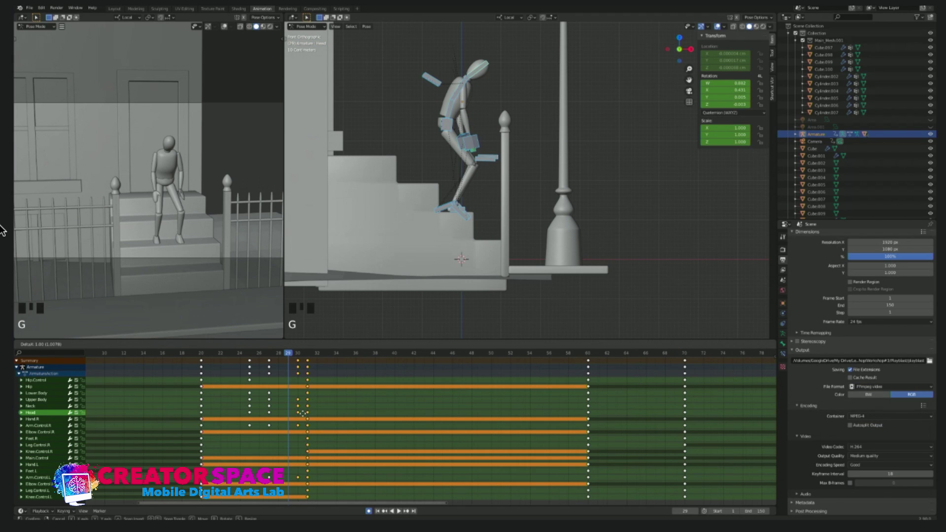
left_click(304, 361)
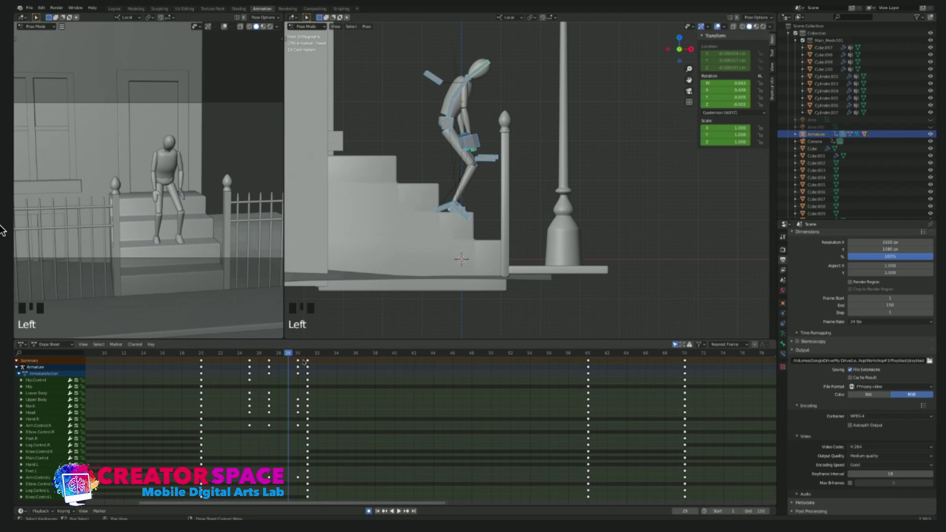
Step: Move the standing pose's keyframe column from frame 31 to frame 34
left_click_drag(303, 361, 321, 501)
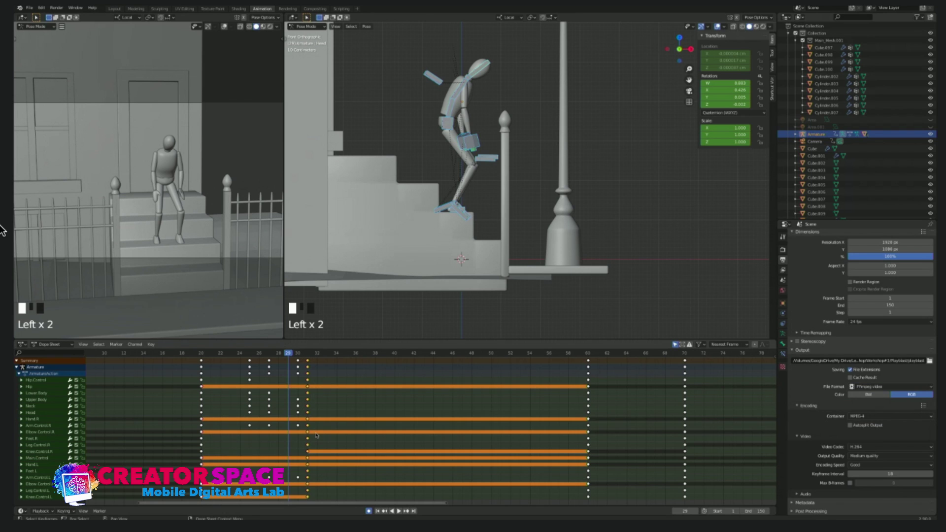
key("g")
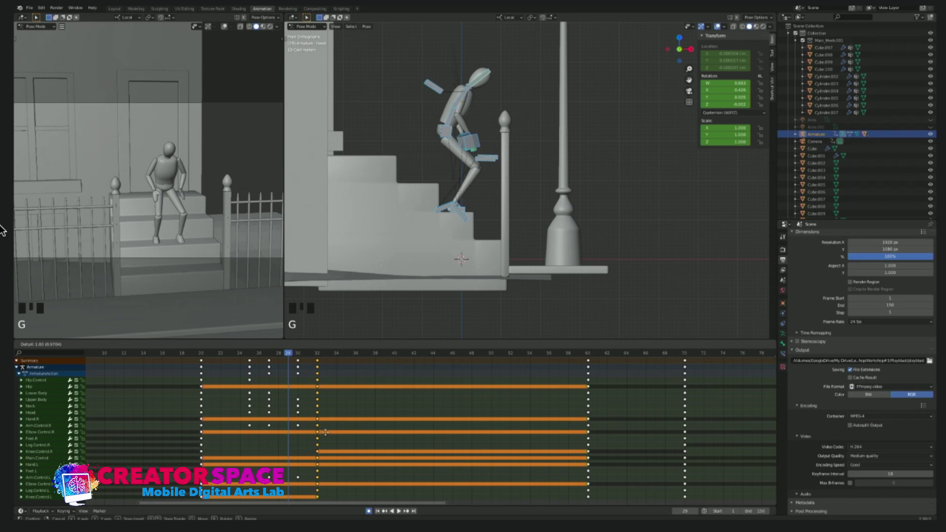
left_click(340, 432)
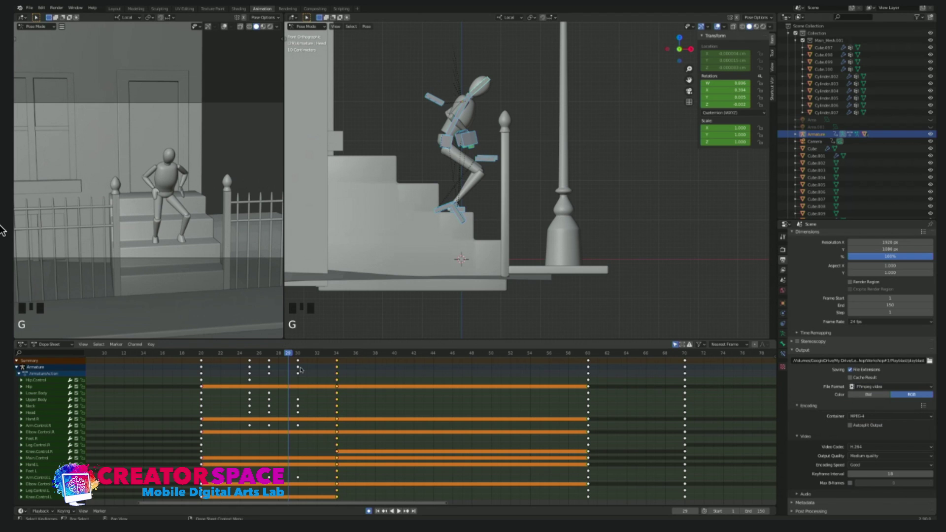
Step: Play back the stand-up motion from around frame 20 to check the new key spacing
key("space")
key("space")
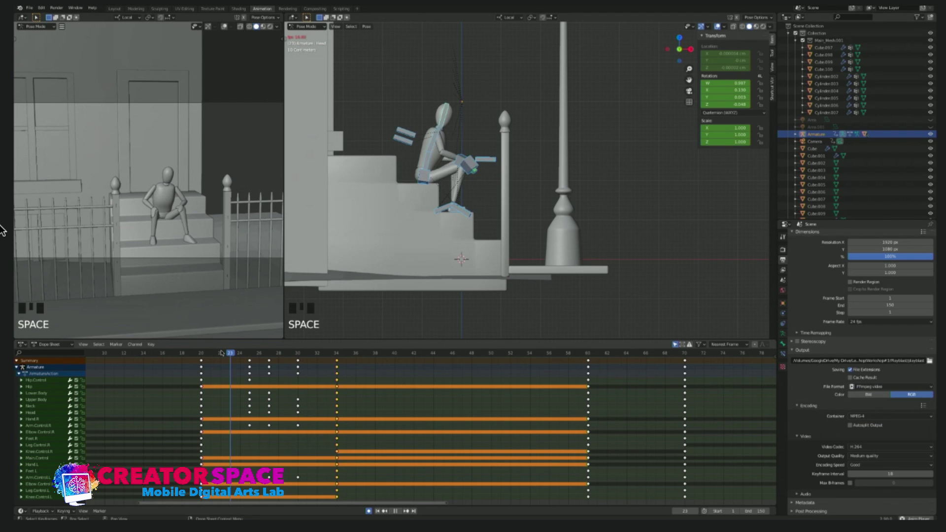
left_click(221, 354)
key("space")
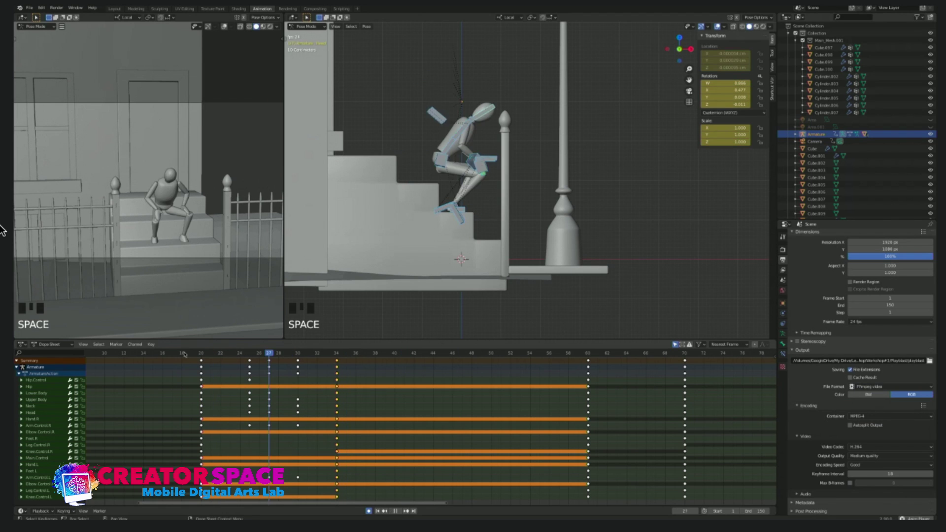
left_click(220, 354)
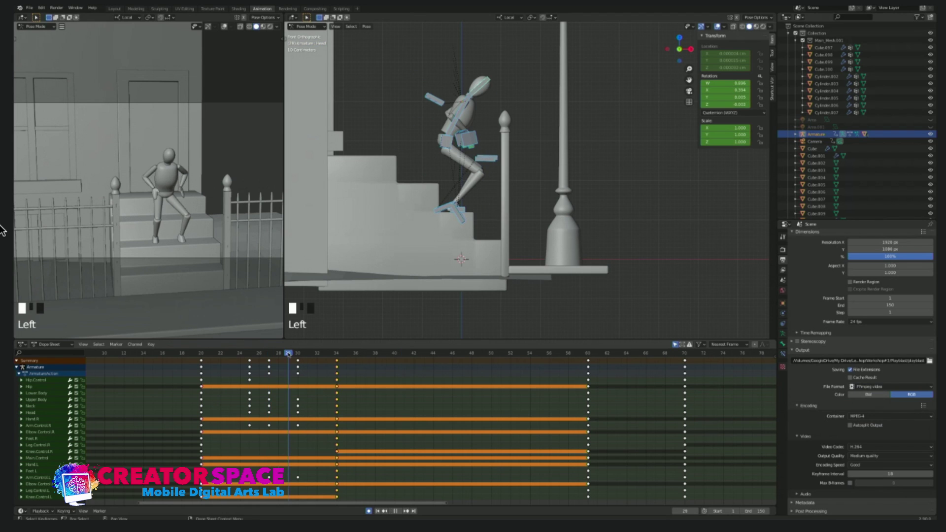
key("space")
scroll(265, 360, "up", 3)
scroll(265, 360, "down", 1)
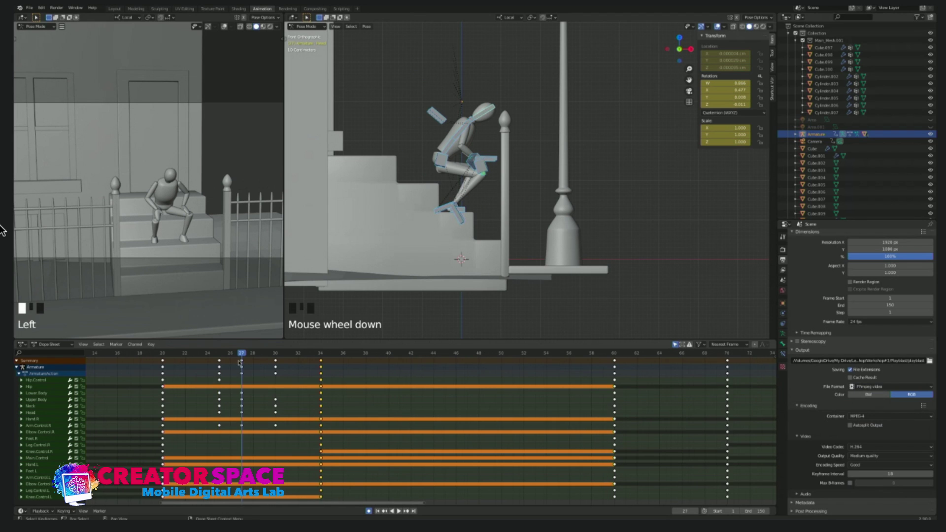
Step: Move the keyframe columns at frames 27, 30 and 34 three frames later, to frames 30, 33 and 37
scroll(240, 363, "down", 3)
left_click_drag(271, 363, 375, 385)
key("g")
left_click(325, 414)
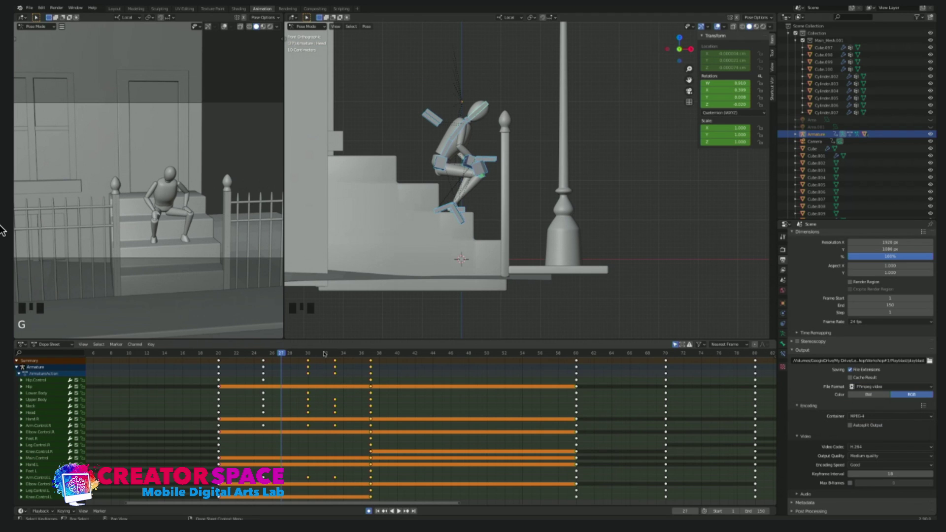
Step: Move the keyframe columns at frames 33 and 37 one frame later, to frames 34 and 38, and play the motion
left_click_drag(325, 359, 392, 501)
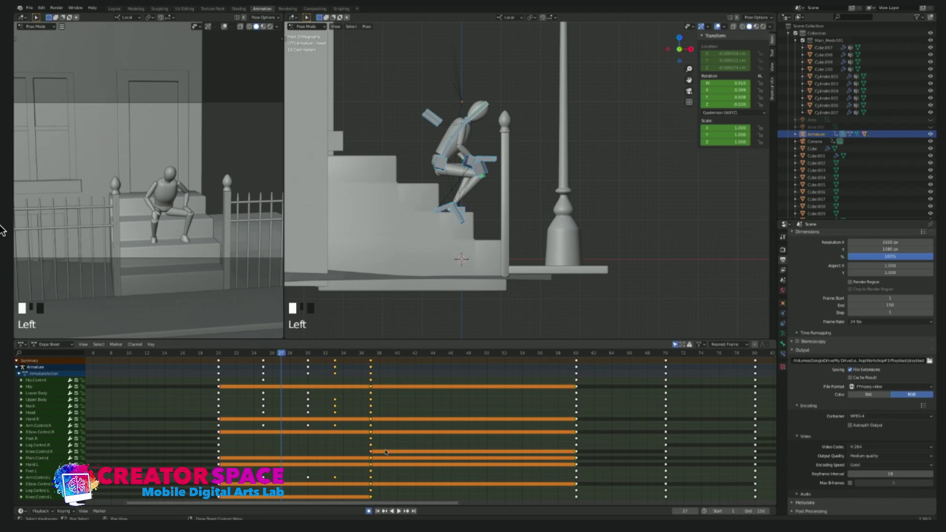
key("g")
left_click(387, 408)
key("space")
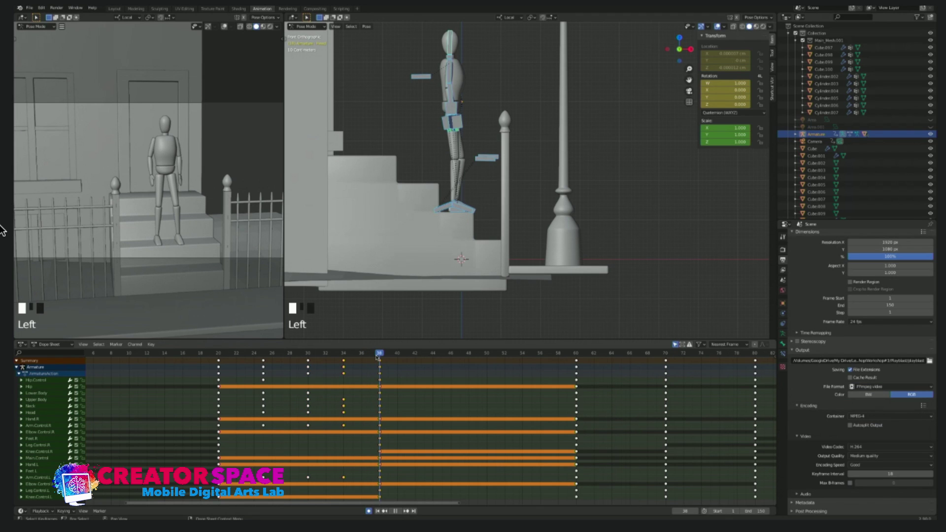
Step: Move the standing pose's keyframe column from frame 38 to frame 42
left_click_drag(368, 360, 394, 458)
key("g")
left_click(466, 461)
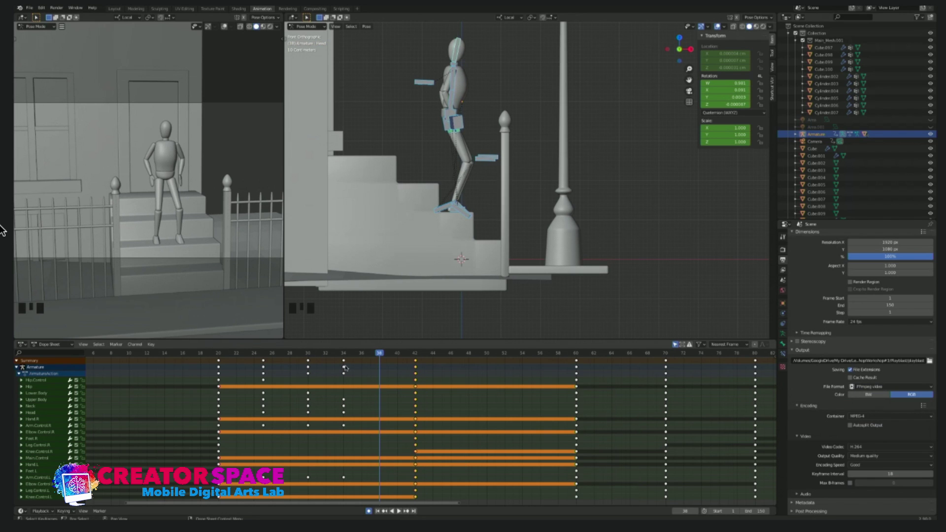
Step: Play back the retimed stand-up motion several times from around frame 20 to check its pacing
left_click(302, 353)
key("space")
key("space")
key("space")
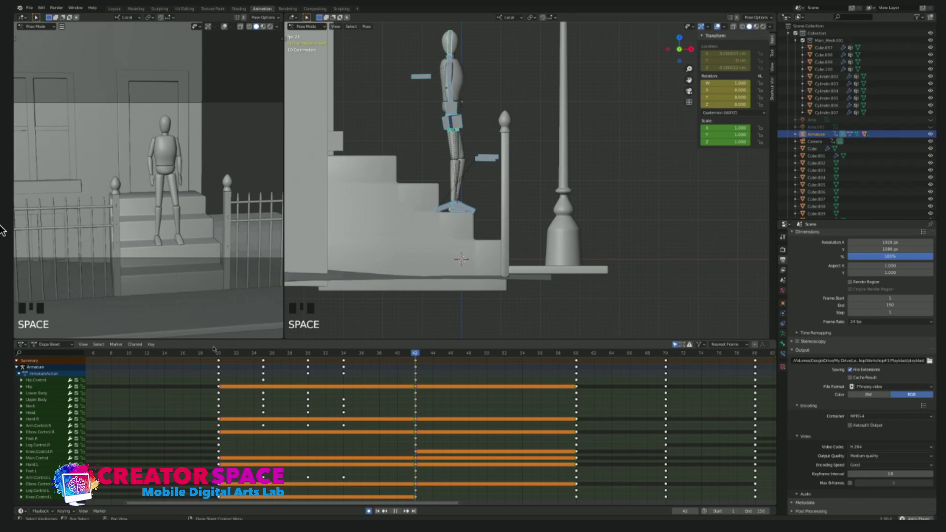
left_click(305, 353)
key("space")
left_click(304, 354)
key("space")
key("space")
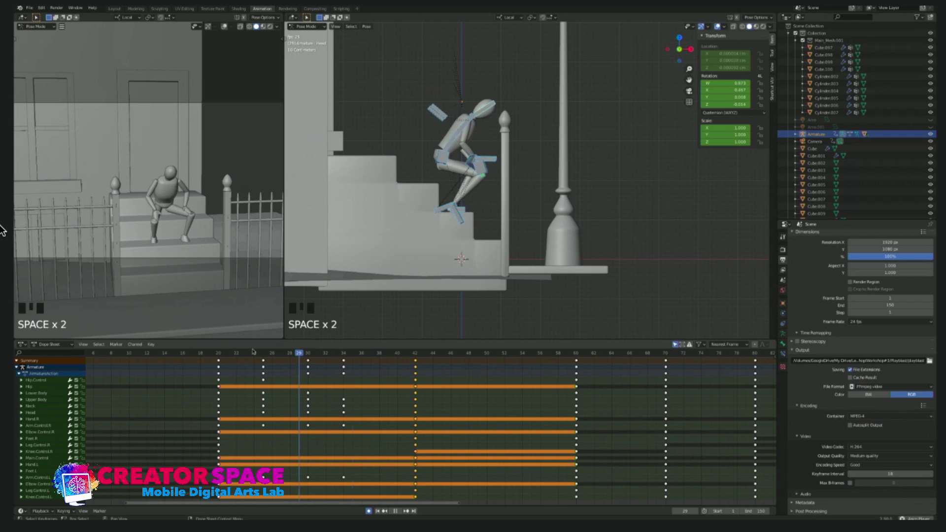
key("space")
left_click(304, 353)
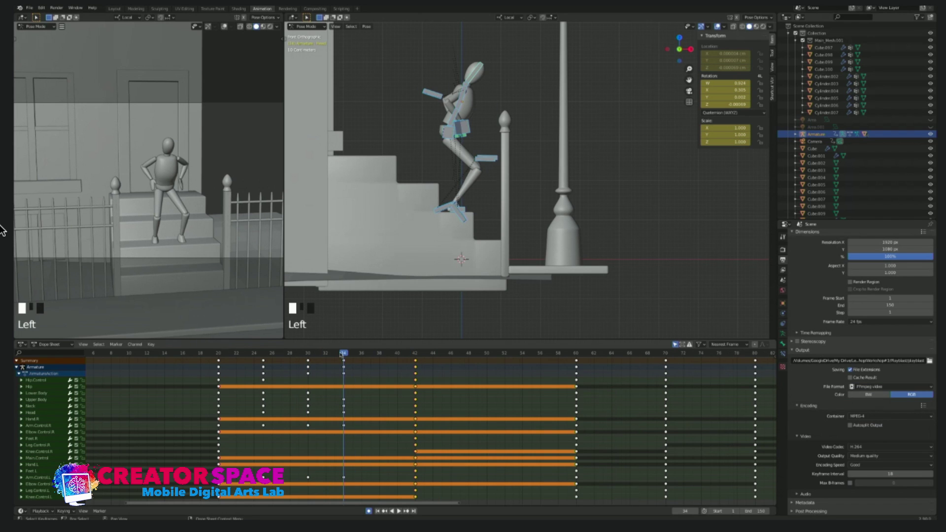
Step: At frame 34, move the left arm control forward and down toward the knee and rotate it slightly in the side view
mouse_move(343, 355)
left_mouse_down()
mouse_move(327, 356)
mouse_move(352, 356)
mouse_move(343, 357)
left_mouse_up()
scroll(379, 431, "down", 3)
scroll(379, 431, "up", 3)
scroll(380, 431, "up", 2)
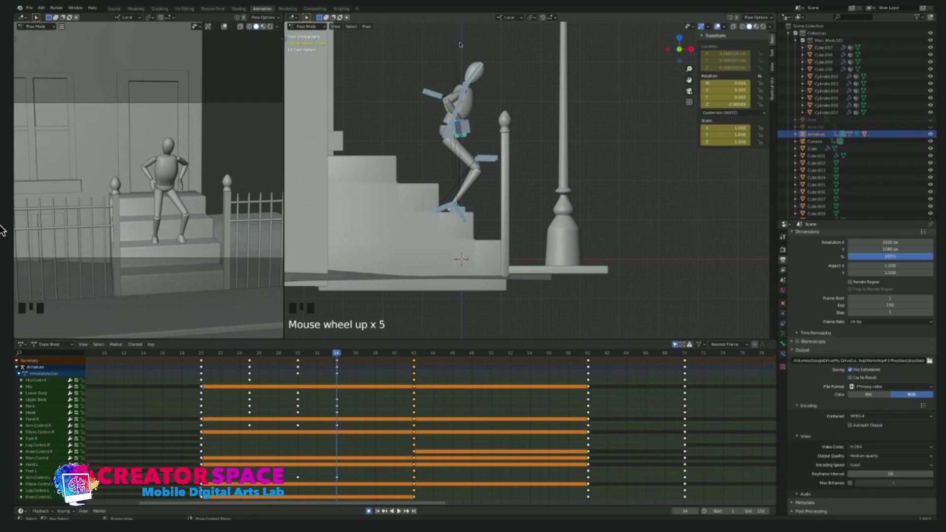
left_click(469, 127)
key("g")
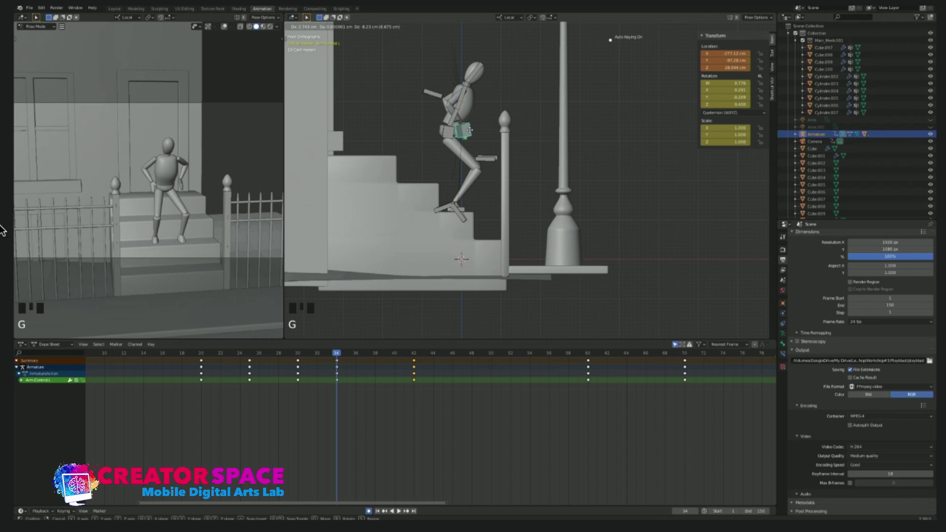
left_click(483, 148)
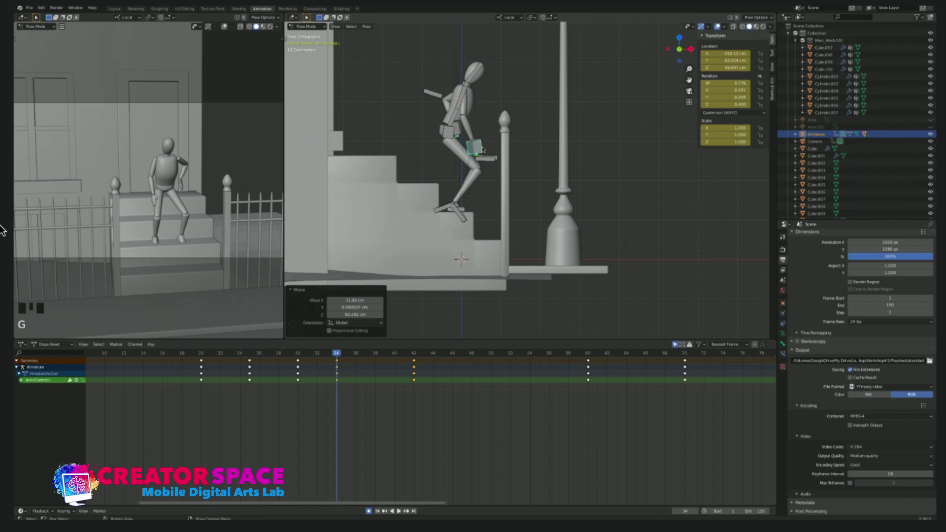
key("r")
left_click(484, 148)
Step: Move the right arm control forward and down toward the knee at frame 34 and rotate it in the side view
left_click(459, 131)
key("g")
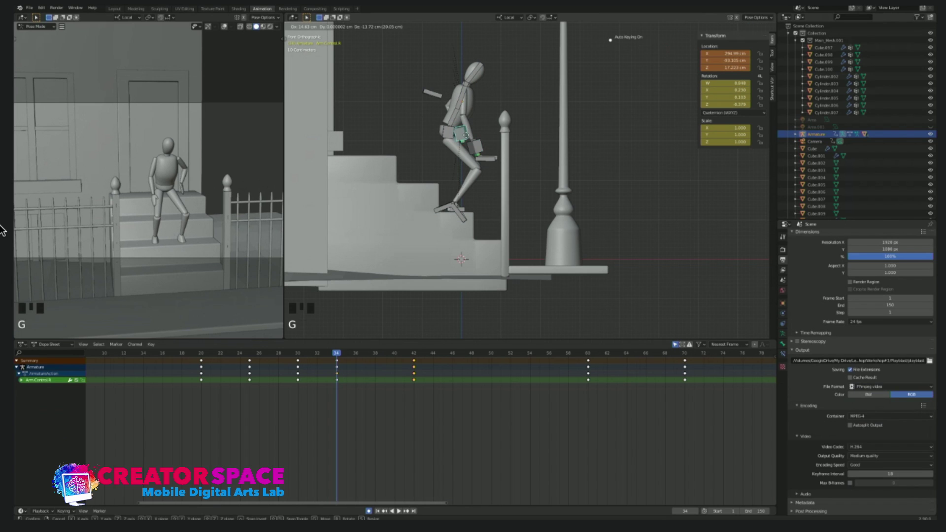
left_click(479, 146)
key("r")
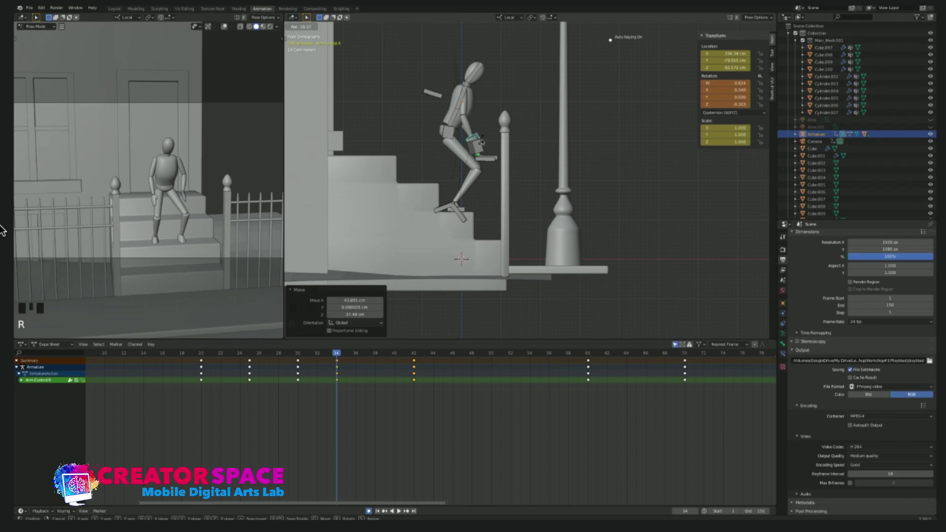
left_click(480, 144)
key("g")
left_click(486, 143)
key("r")
left_click(474, 144)
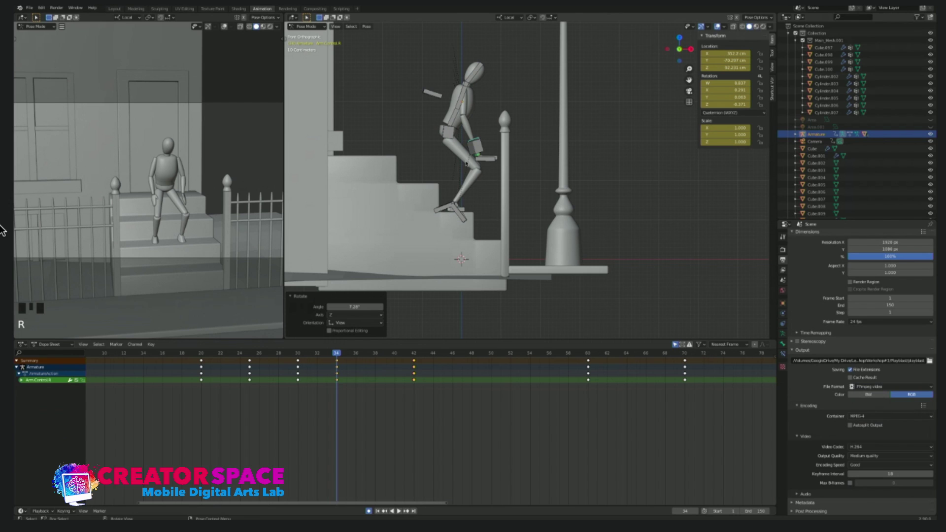
Step: Rotate the right arm control about its local Z axis and its local Y axis at frame 34
key("r")
key("z")
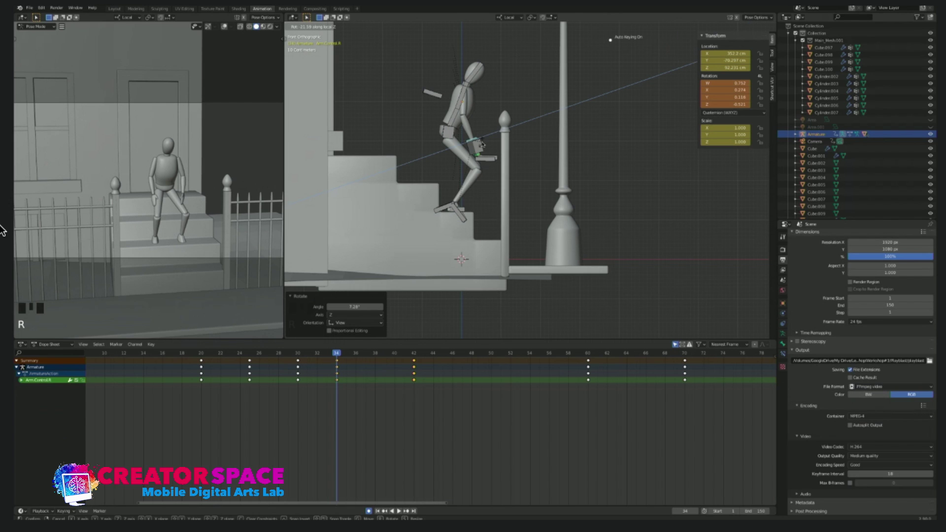
left_click(483, 143)
key("r")
key("y")
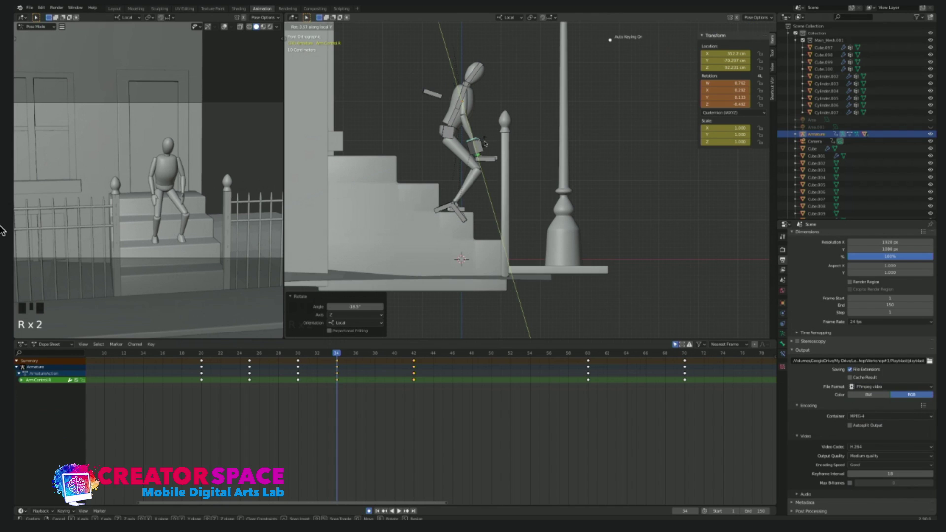
left_click(515, 121)
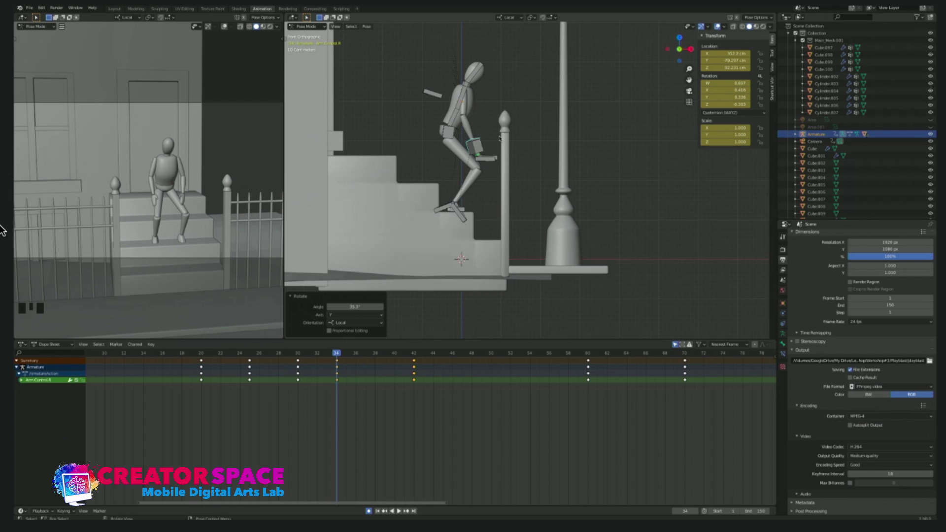
Step: In the orthographic view facing the mannequin, rotate the right arm control slightly and shift it outward from the knee
key("KP_3")
key("r")
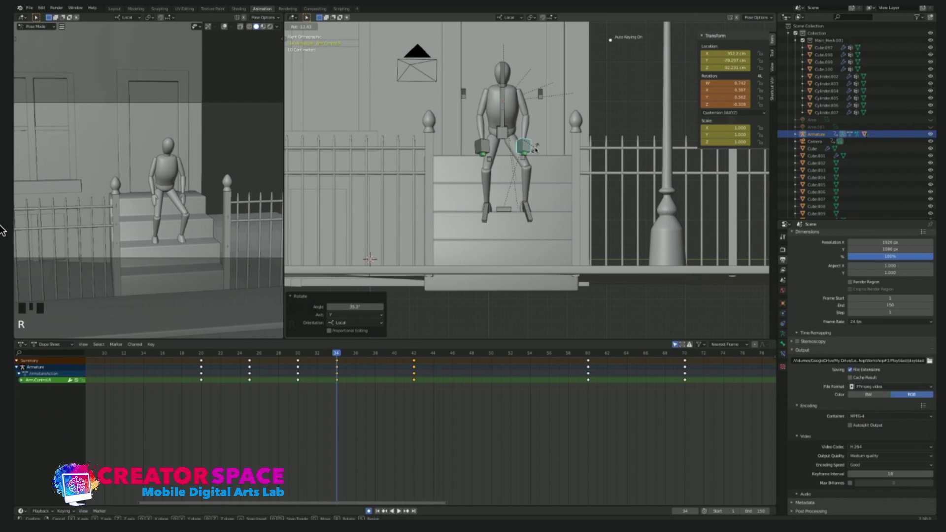
left_click(537, 150)
key("g")
left_click(540, 148)
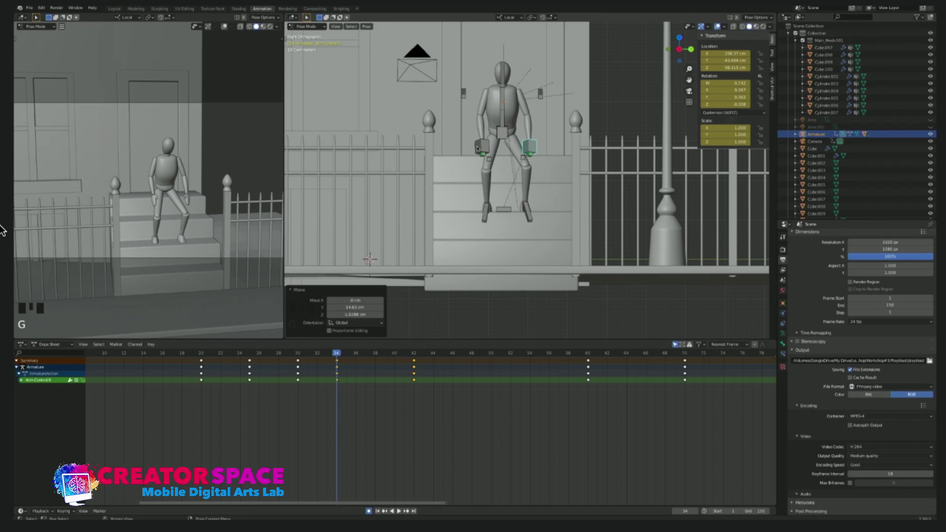
Step: Nudge the left arm control slightly outward and the right arm control slightly inward so both hands sit beside the knees
left_click(483, 147)
key("g")
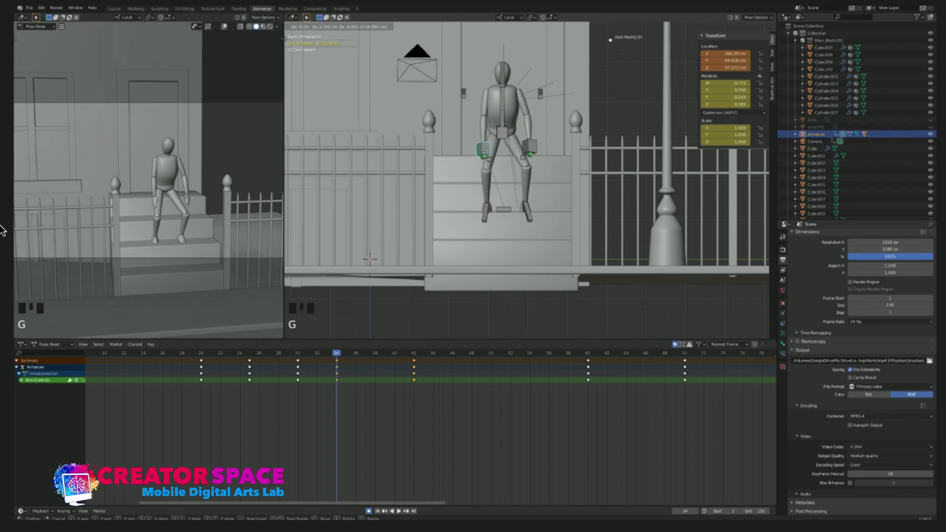
left_click(483, 148)
key("g")
left_click(537, 160)
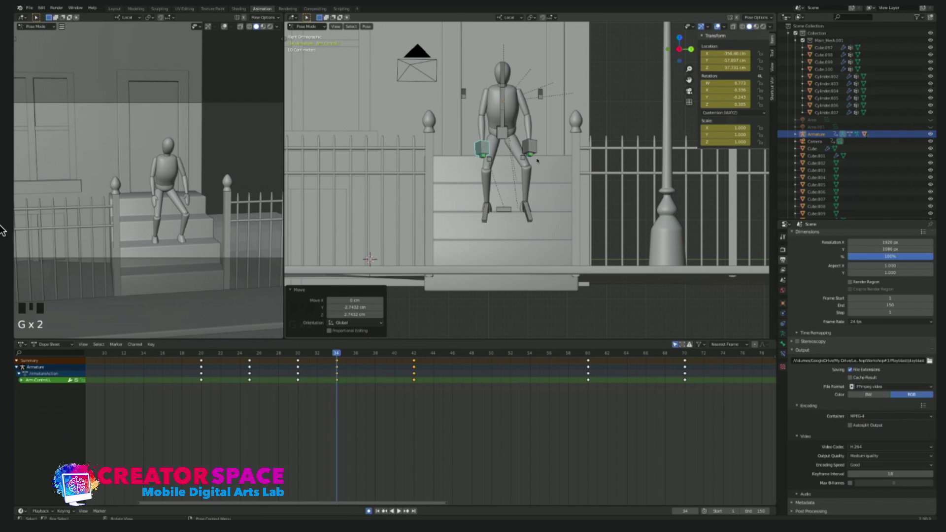
left_click(527, 147)
key("g")
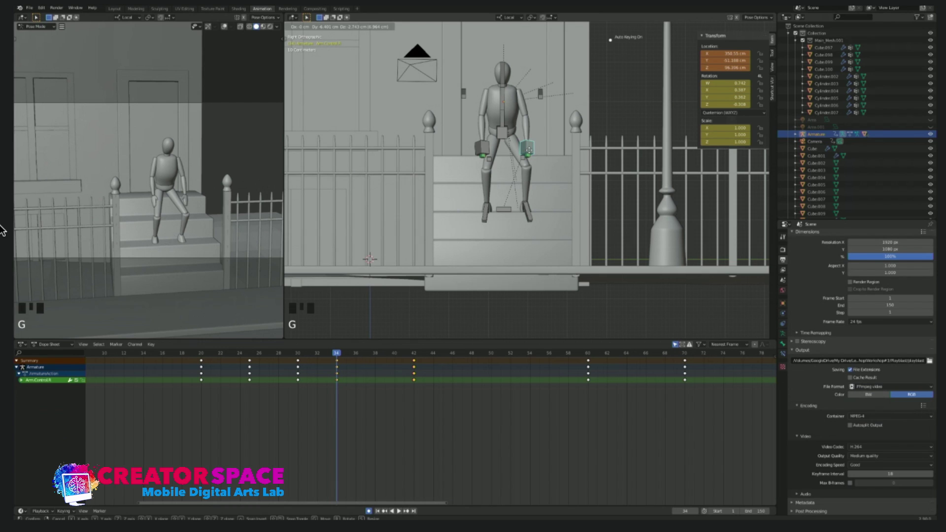
left_click(504, 116)
Step: Lean the mannequin further forward at frame 34 by rotating the upper body, neck and head bones in the side view
key("KP_1")
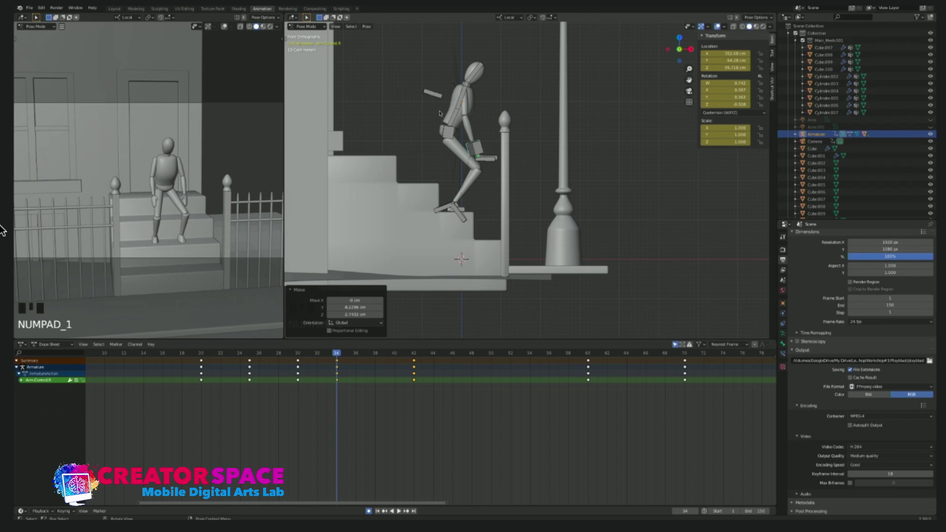
left_click(467, 99)
key("r")
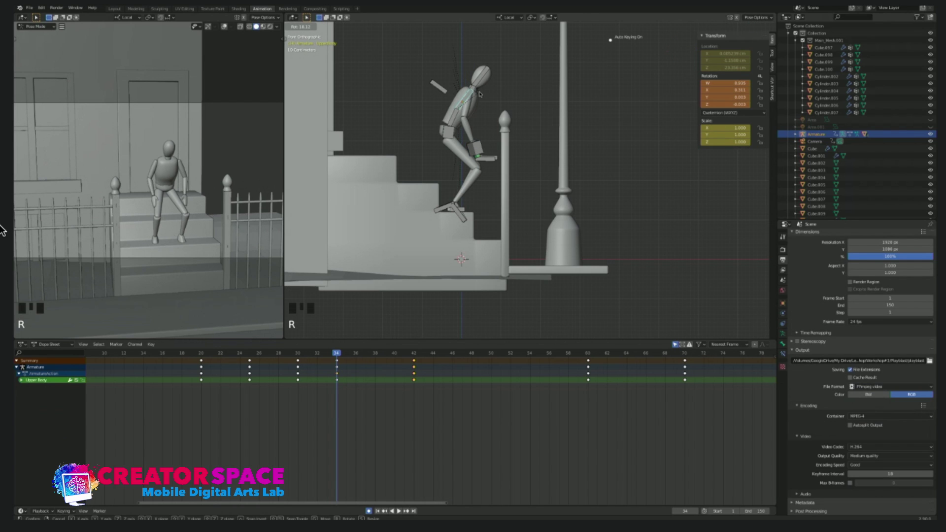
left_click(480, 95)
left_click(477, 90)
key("r")
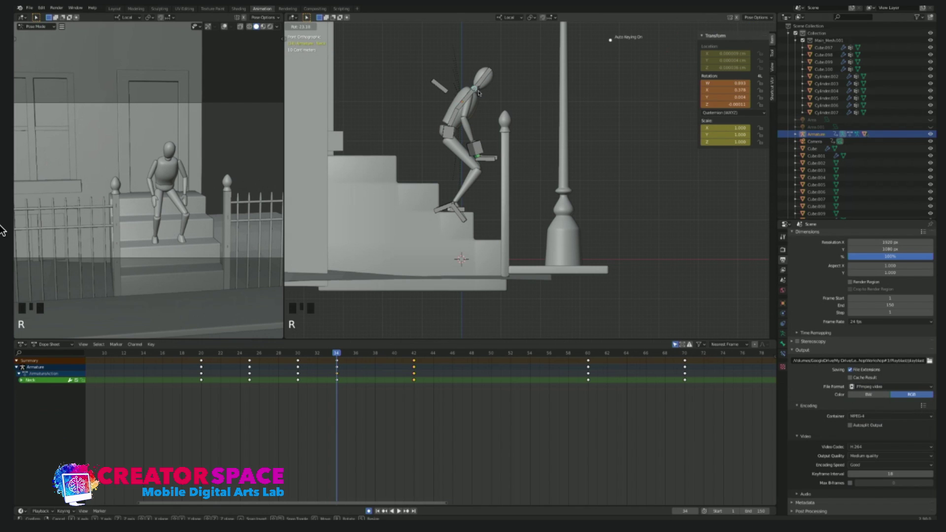
left_click(477, 86)
left_click(487, 77)
key("r")
left_click(492, 74)
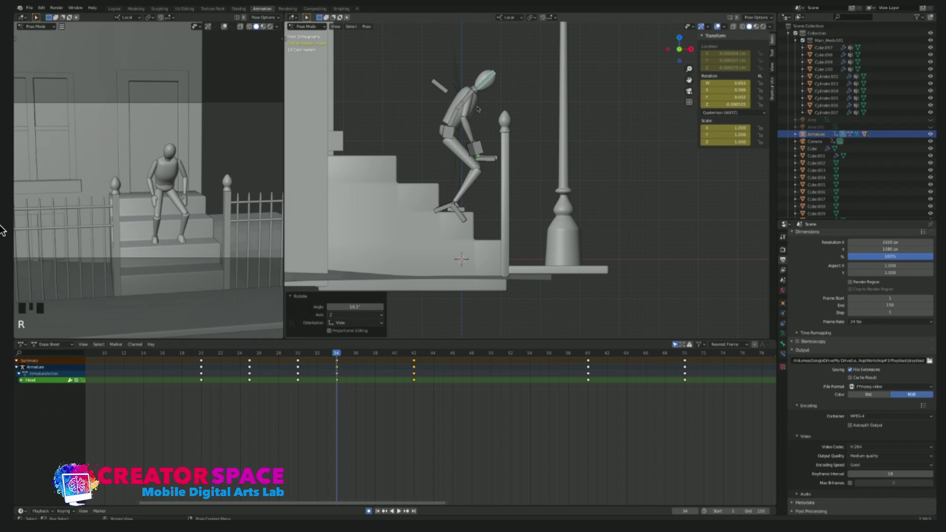
Step: Play back the stand-up motion from around frame 22 several times to check the corrected frame 34 pose
left_click_drag(344, 353, 221, 348)
key("space")
key("space")
left_click(221, 352)
key("space")
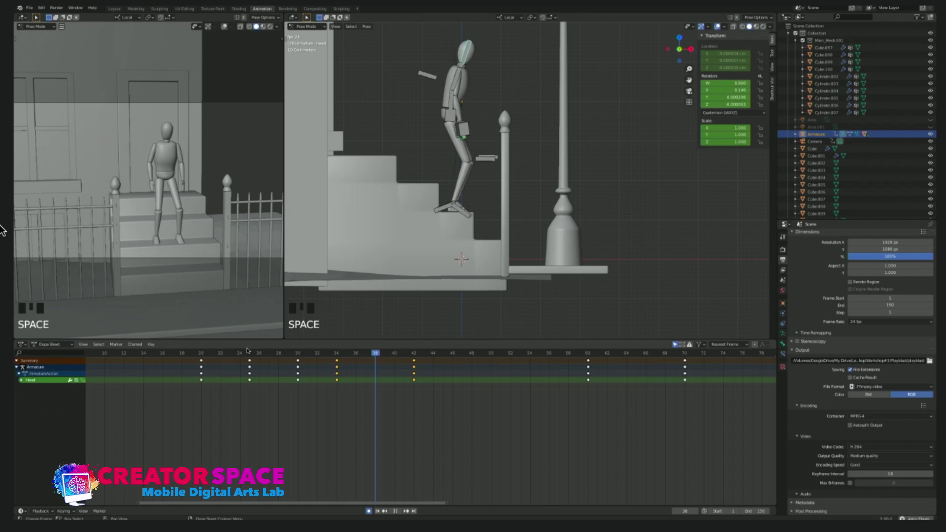
left_click(235, 351)
key("space")
left_click(235, 351)
key("space")
key("space")
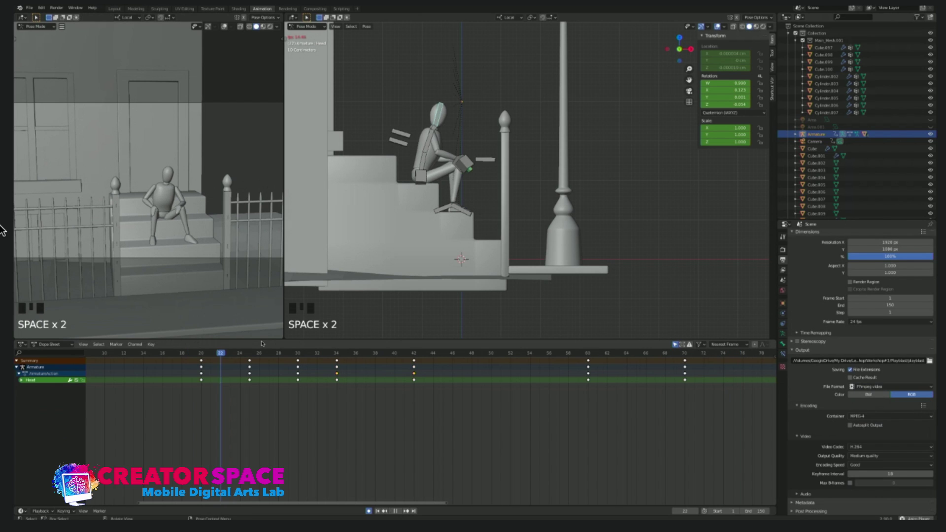
left_click(221, 351)
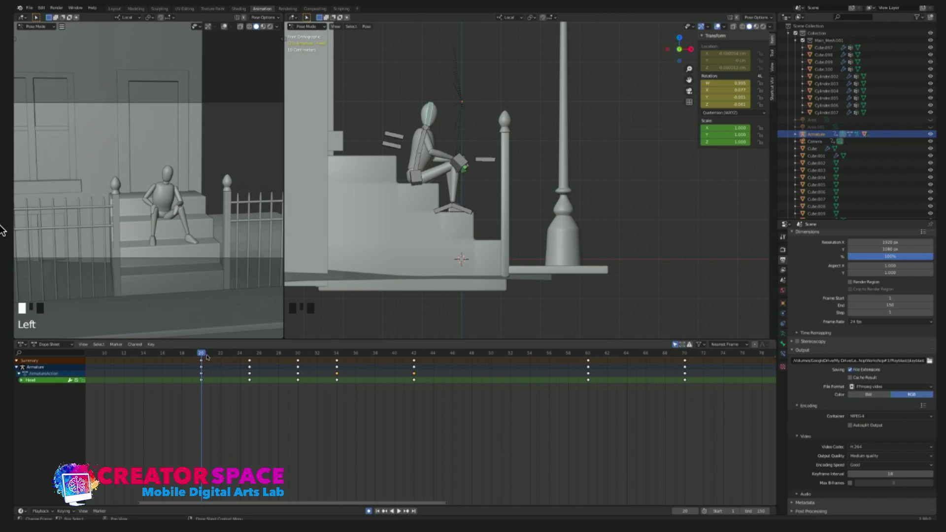
Step: Replay the stand-up repeatedly from starting points between about frames 19 and 24 to examine how the body and feet move
key("space")
key("space")
left_click(202, 356)
key("space")
key("space")
left_click(211, 355)
key("space")
key("space")
left_click(190, 355)
key("space")
key("space")
left_click(224, 355)
key("space")
key("space")
left_click(221, 355)
key("space")
key("space")
left_click(238, 355)
key("space")
key("space")
left_click(228, 355)
key("space")
Step: At frame 25, rotate the left foot and the right foot bones in the side view to lie flat on the step
mouse_move(236, 354)
left_mouse_down()
mouse_move(287, 355)
mouse_move(250, 354)
left_mouse_up()
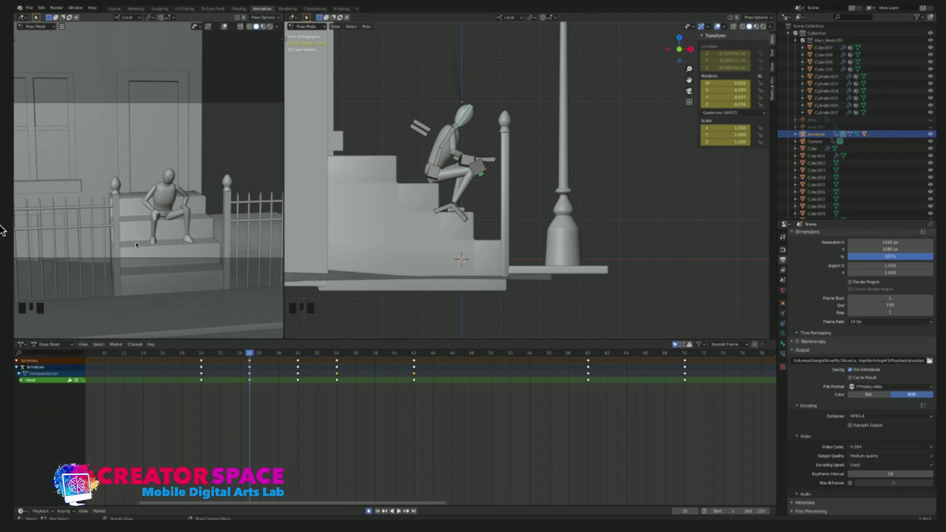
left_click(470, 215)
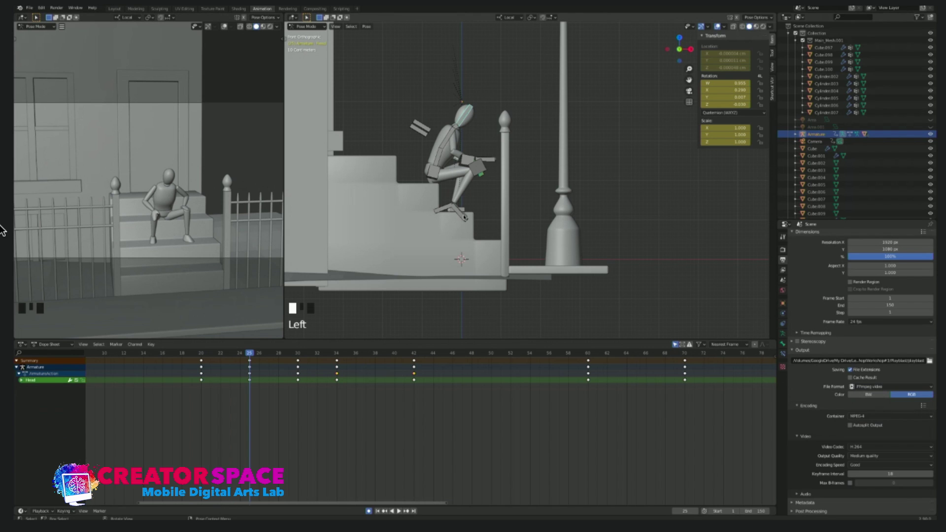
key("r")
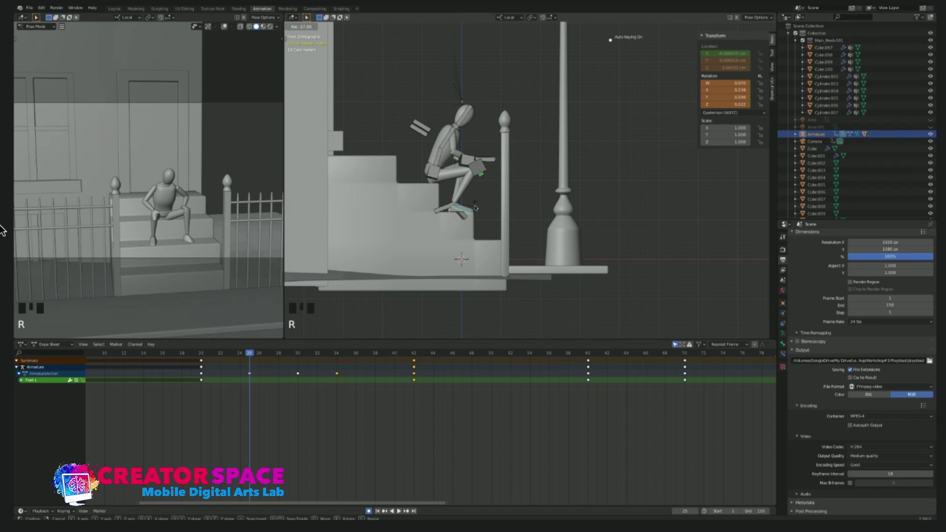
left_click(474, 208)
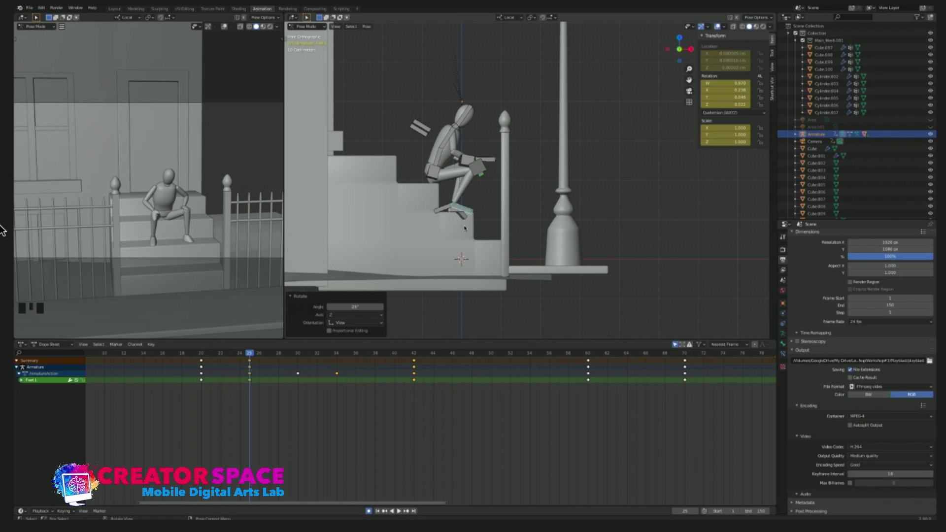
left_click(463, 220)
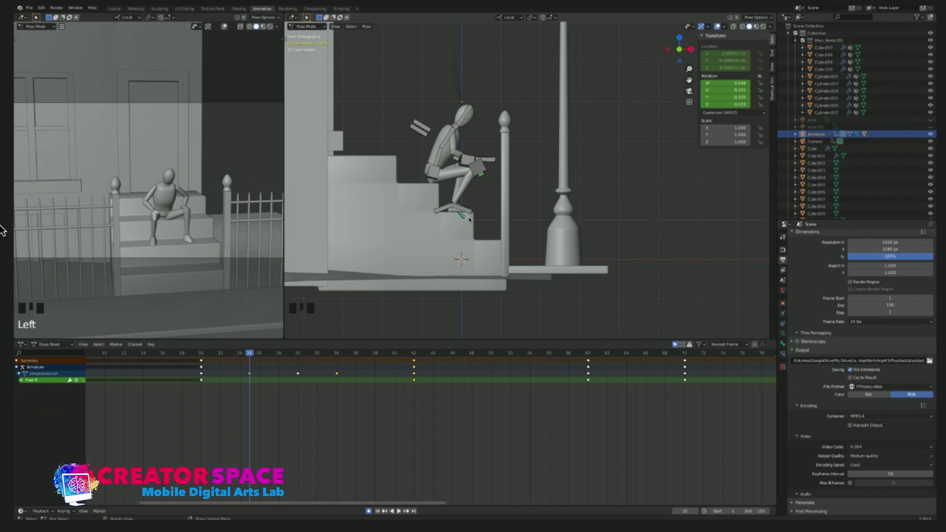
key("r")
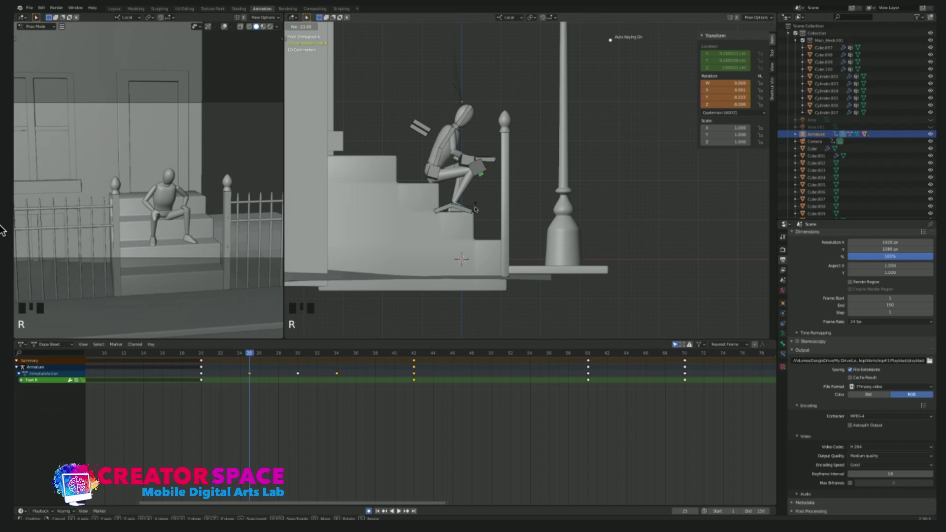
Step: Finish rotating the right foot at frame 25, and rotate the left foot at frame 30 to align it with the step
left_click(475, 209)
left_click_drag(251, 358, 298, 355)
left_click(461, 211)
key("r")
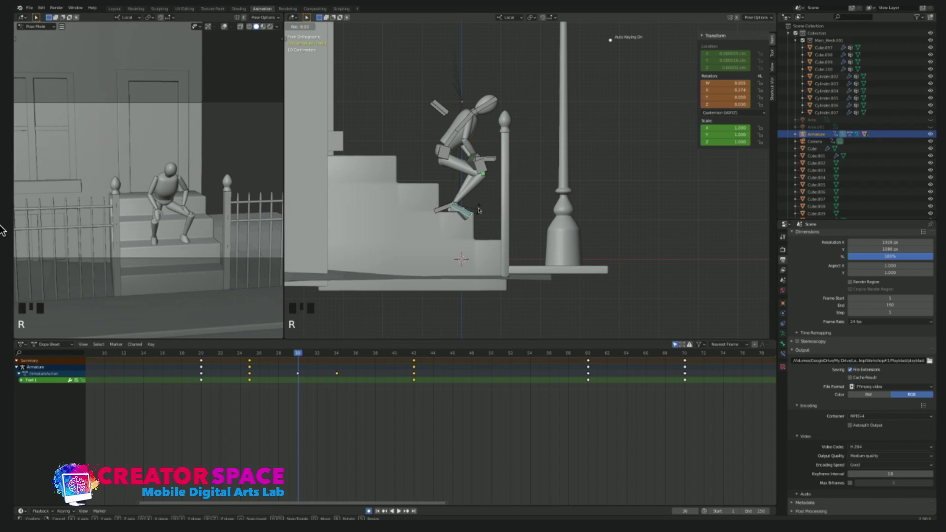
left_click(479, 207)
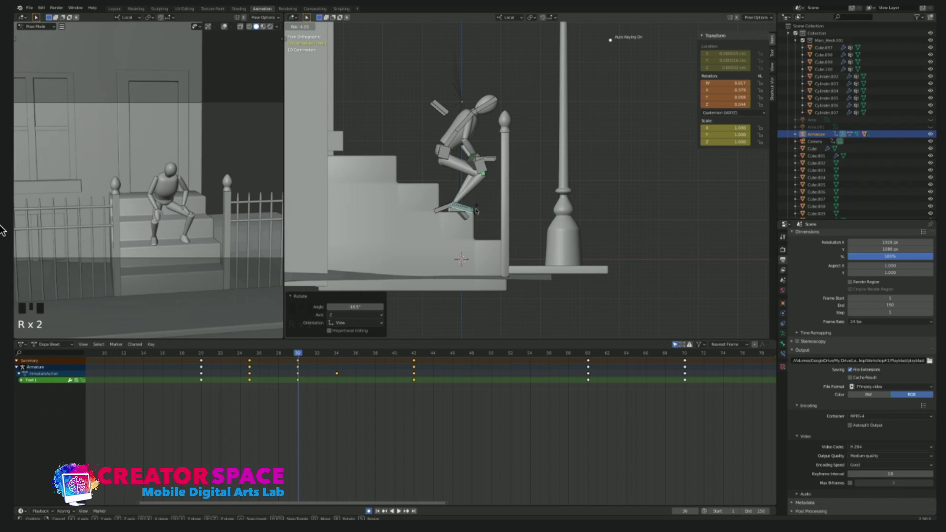
Step: Rotate the right foot at frame 30 toward the stair step and scrub nearby frames to check the pose
left_click(467, 223)
key("r")
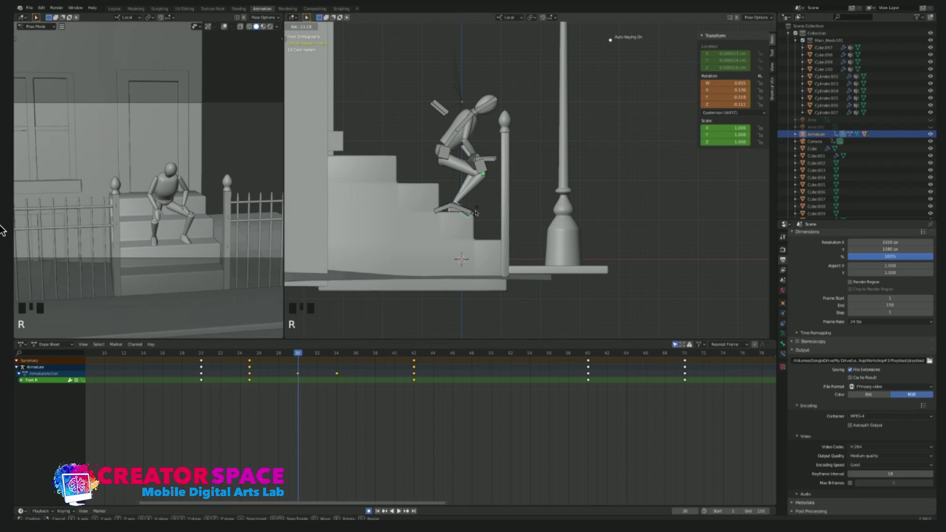
left_click(478, 209)
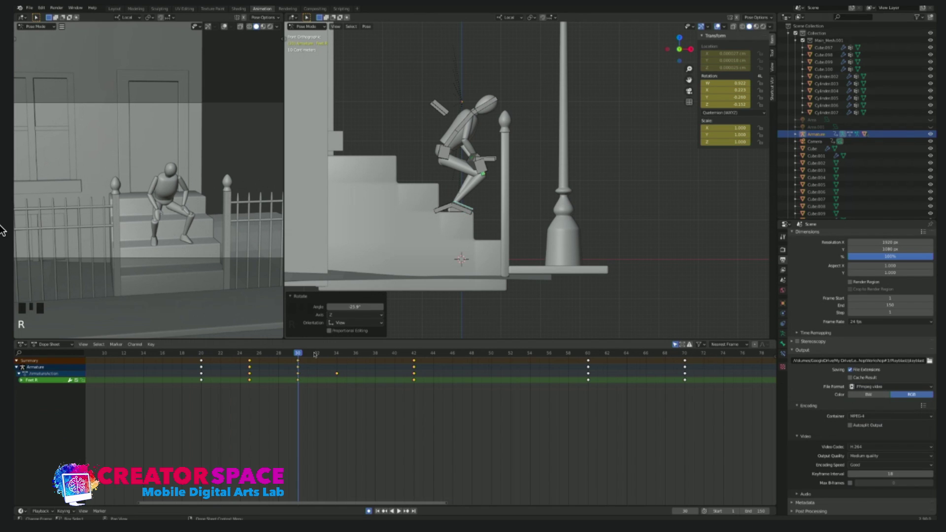
left_click(317, 353)
left_click(334, 353)
left_click_drag(334, 352, 298, 353)
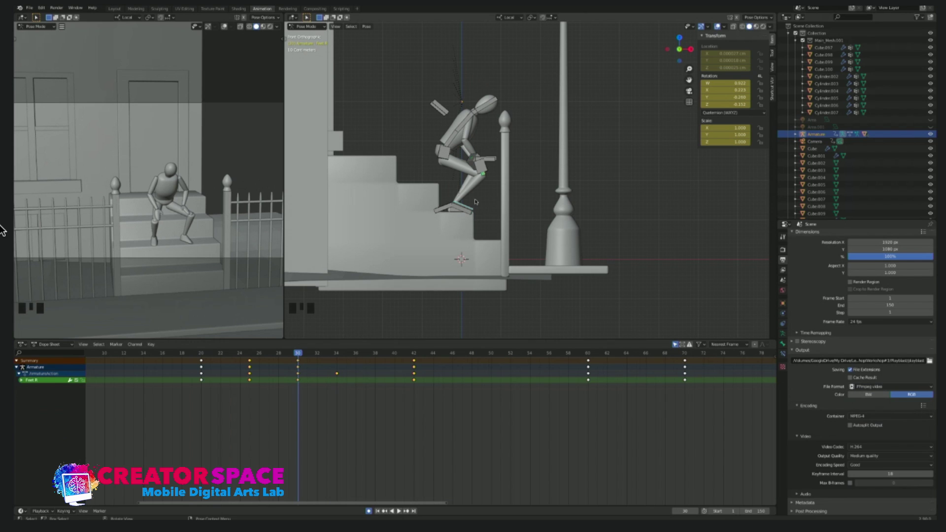
Step: Move the right knee control about 13 cm inward at frame 30, using the view facing the character
key("KP_3")
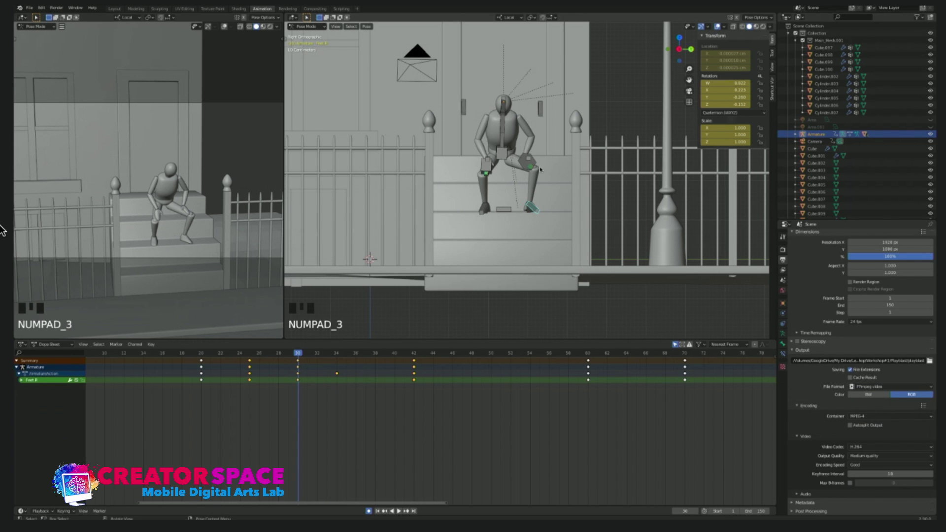
middle_click_drag(528, 160, 508, 157)
left_click(508, 157)
key("KP_3")
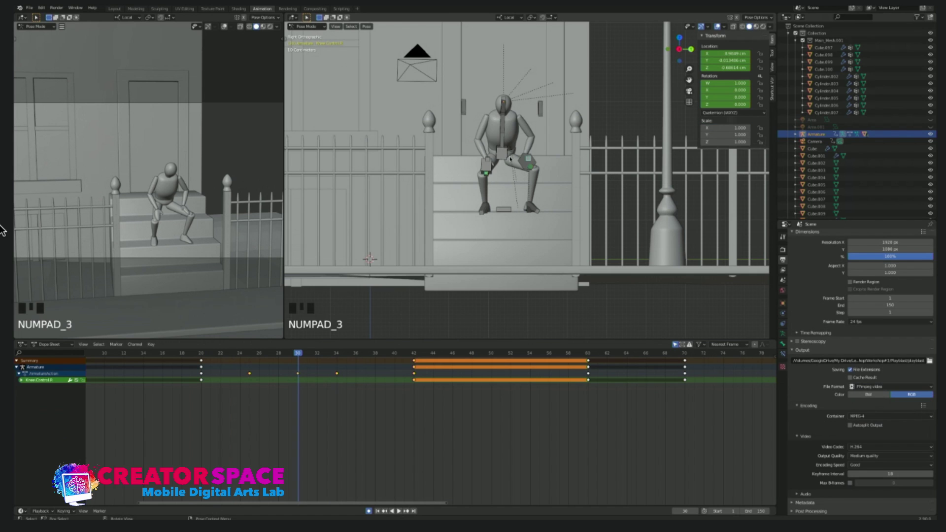
key("g")
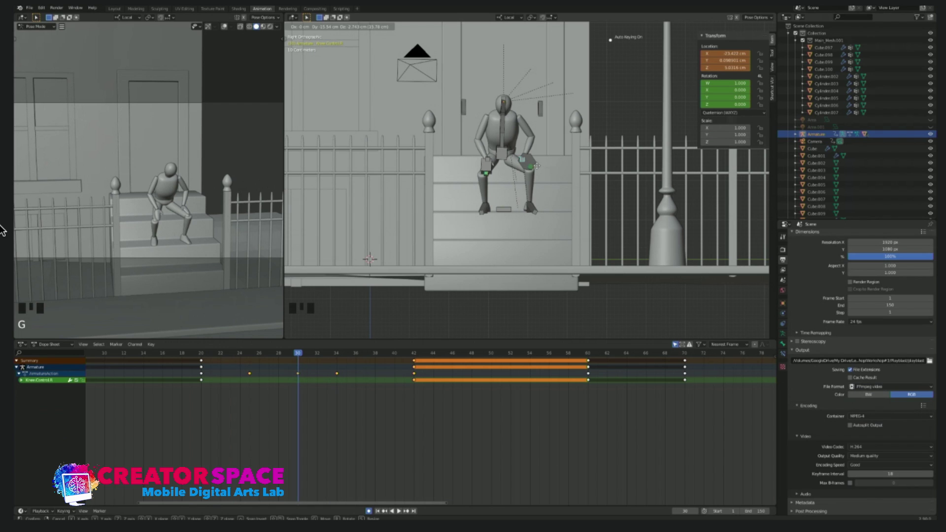
left_click(2, 230)
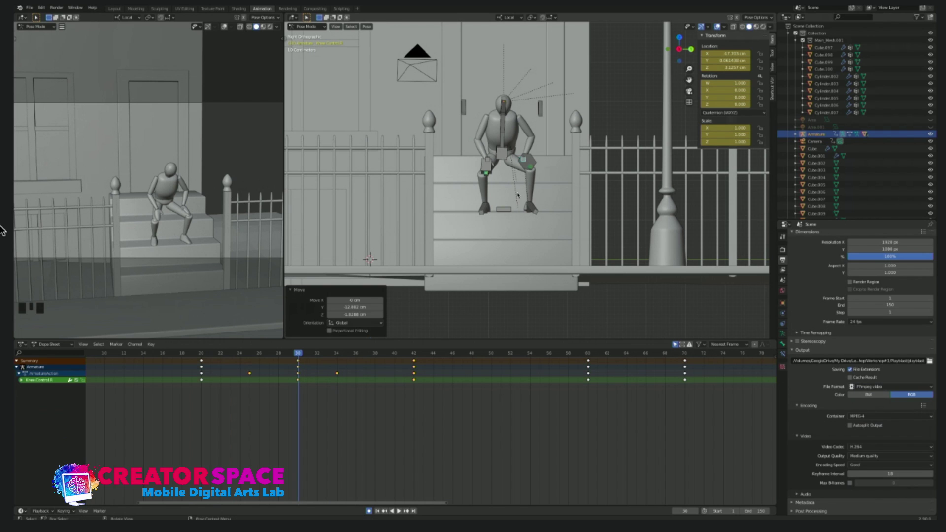
Step: Rotate the right foot about 8° at frame 34 to adjust its contact with the step
left_click(283, 354)
left_click_drag(284, 354, 336, 355)
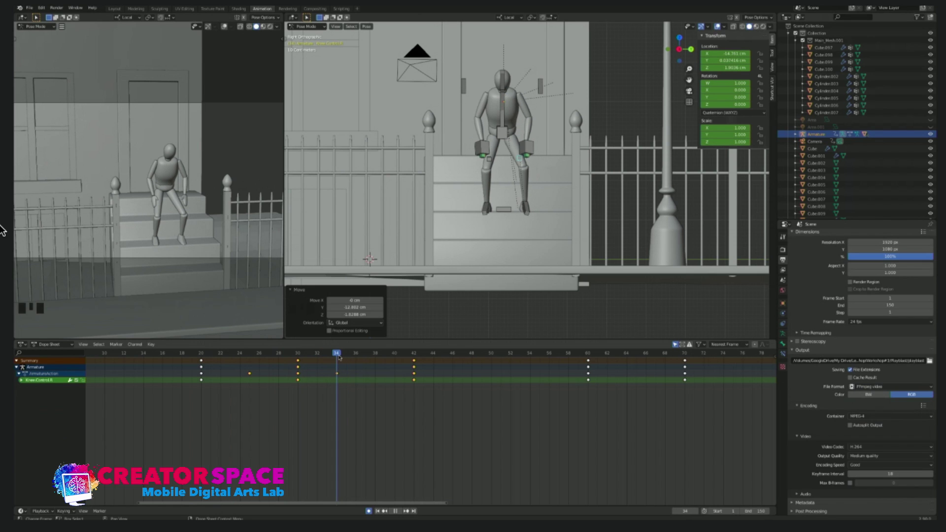
key("KP_3")
left_click(529, 211)
key("KP_1")
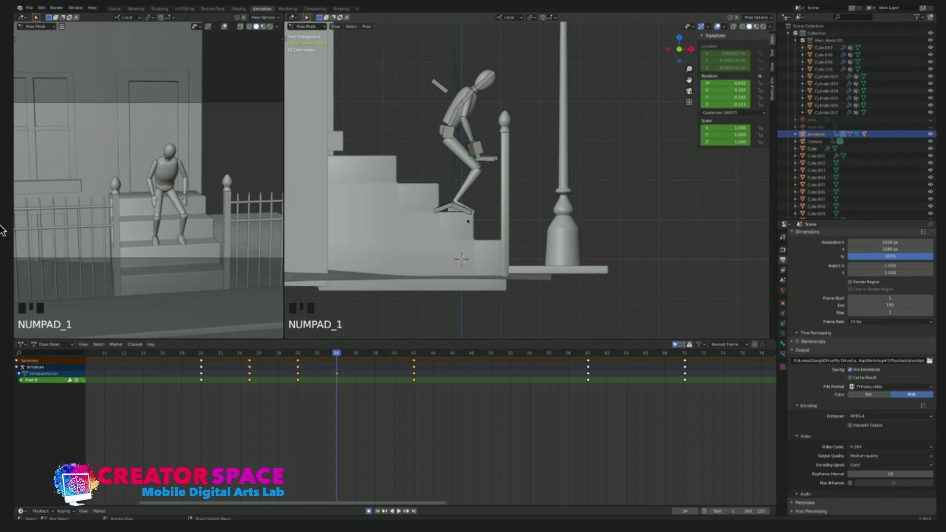
key("r")
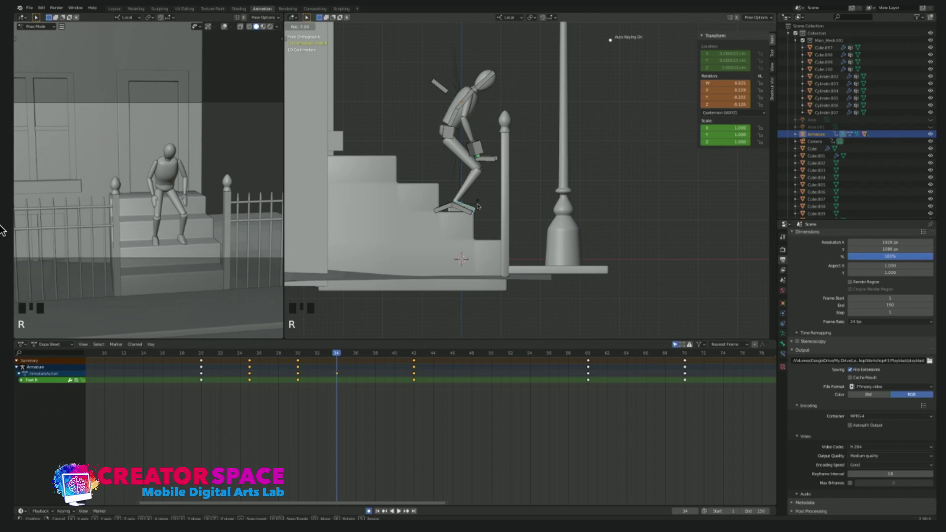
left_click(477, 206)
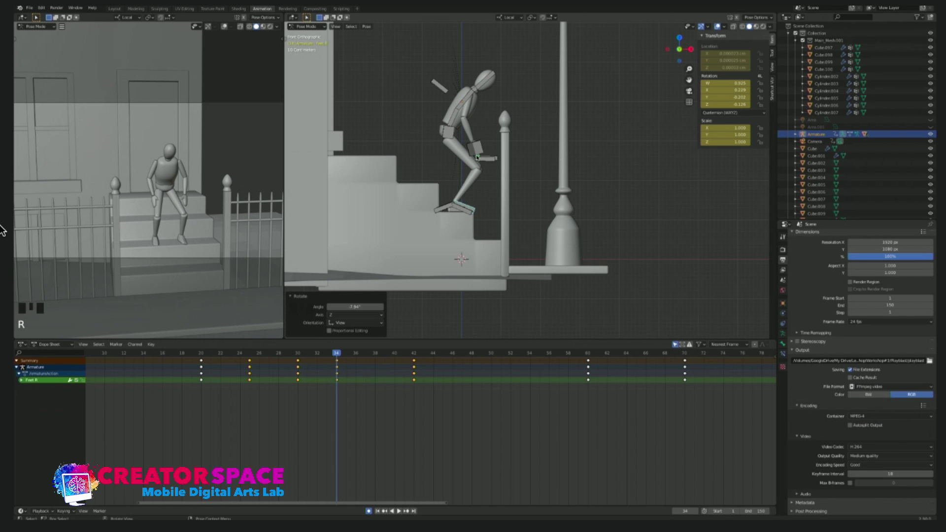
Step: Return to frame 30, select the left foot bone, and switch the Dope Sheet area to the Graph Editor
left_click_drag(341, 351, 298, 349)
left_click(449, 220)
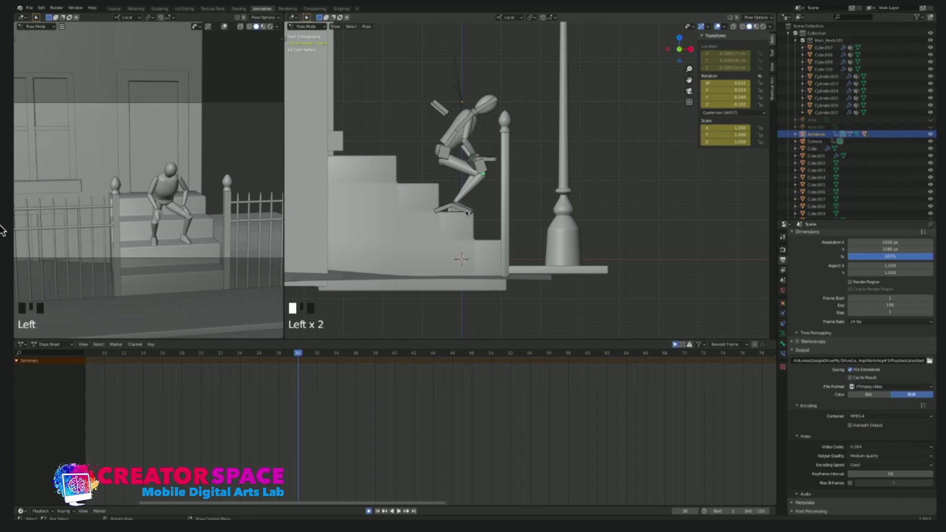
left_click(467, 213)
left_click(55, 344)
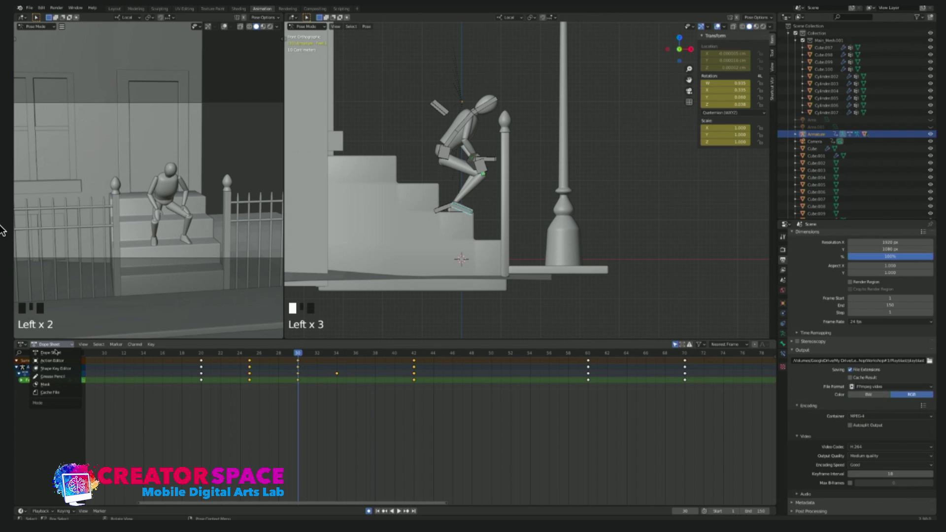
left_click(22, 344)
left_click(121, 389)
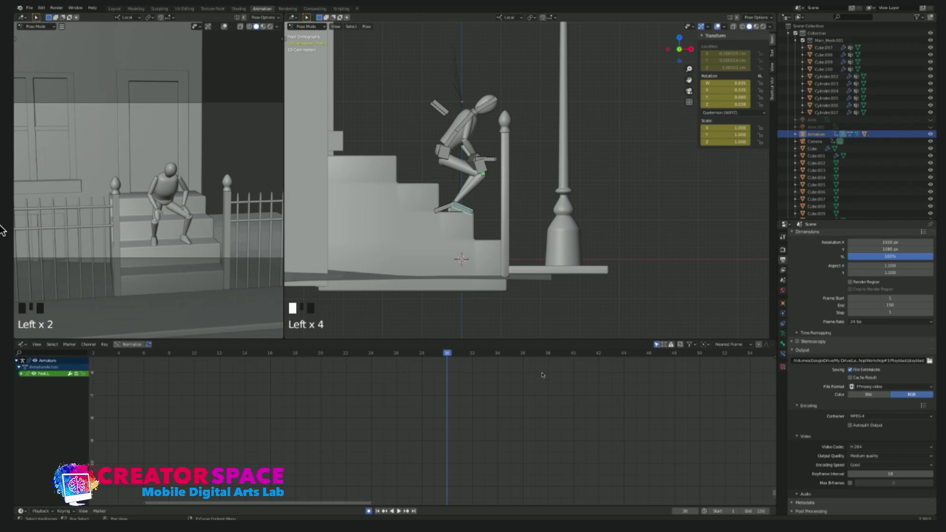
Step: Select the left leg control bone and select all its F-curve keyframes, with the curves framed in the Graph Editor
scroll(351, 417, "down", 9)
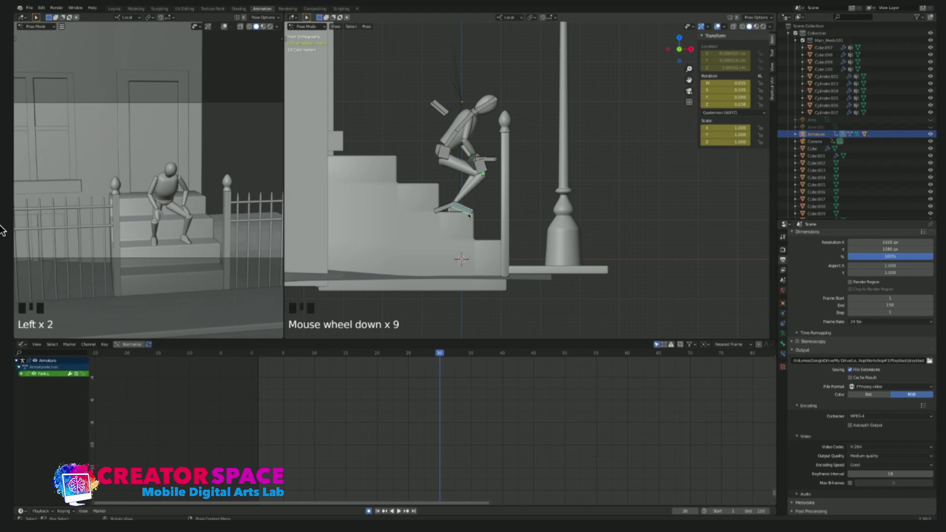
scroll(469, 215, "down", 4)
key("a")
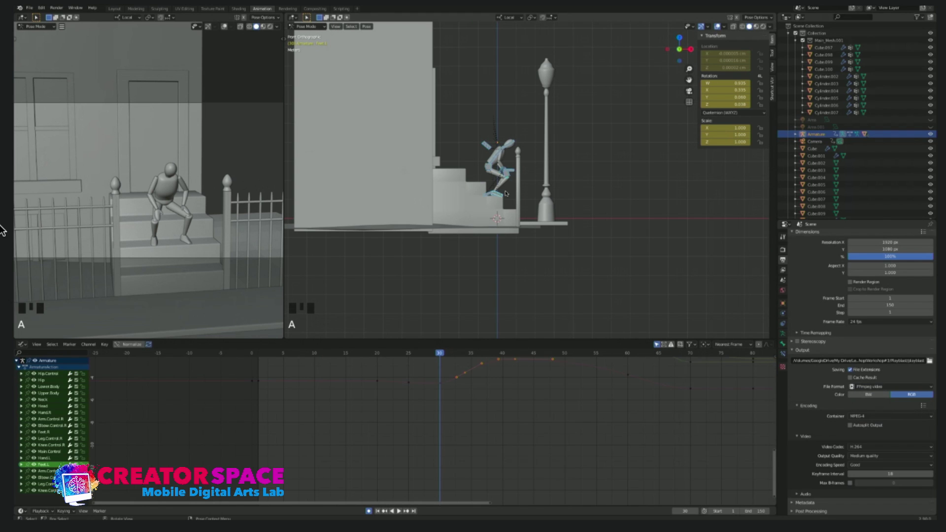
left_click(488, 196)
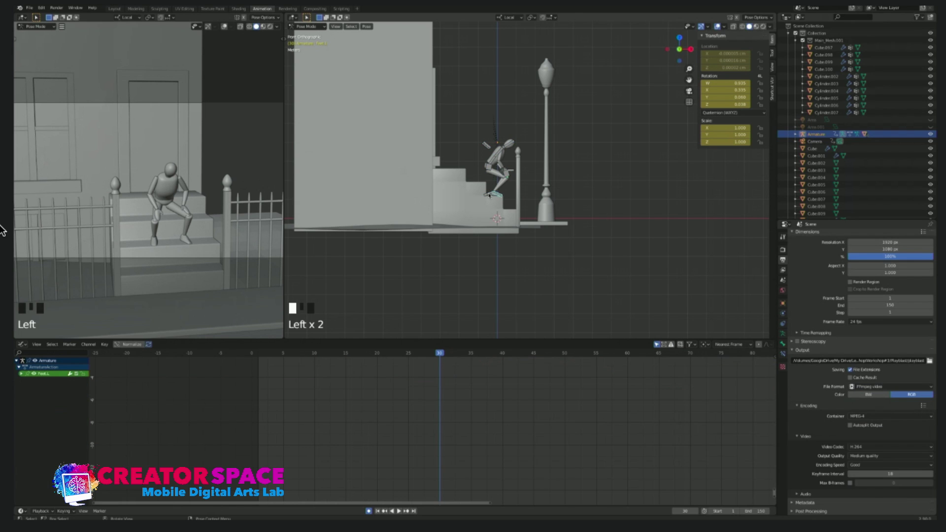
left_click(489, 196)
scroll(507, 191, "up", 4)
scroll(506, 191, "down", 4)
key("a")
scroll(463, 405, "down", 8)
scroll(463, 405, "up", 5)
middle_click_drag(463, 405, 454, 468, "shift")
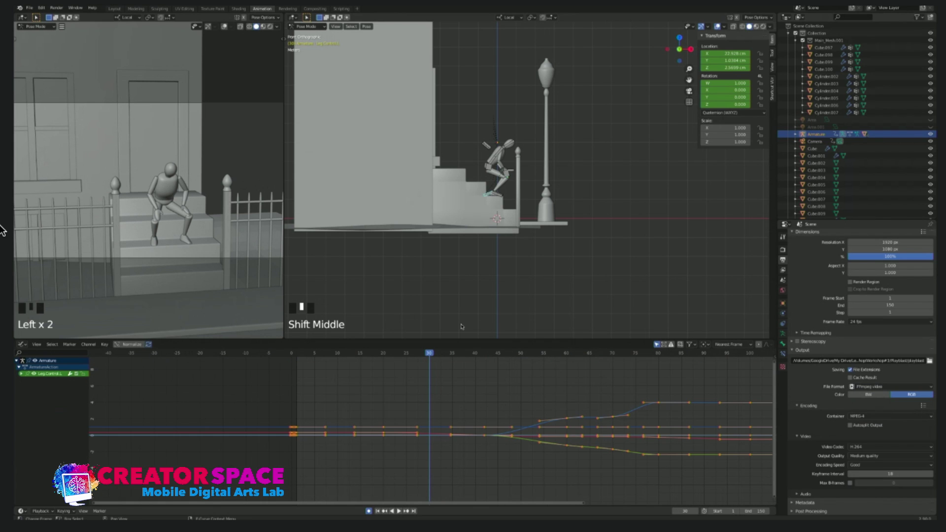
Step: Go to frame 20 and examine the left leg control's location curves from there past frame 42
scroll(528, 189, "up", 6)
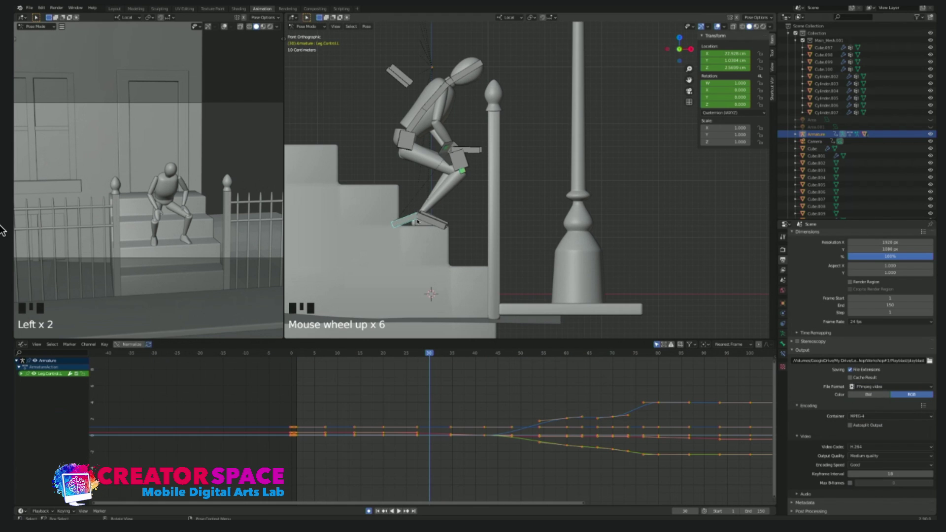
scroll(389, 382, "down", 3)
scroll(389, 381, "up", 11)
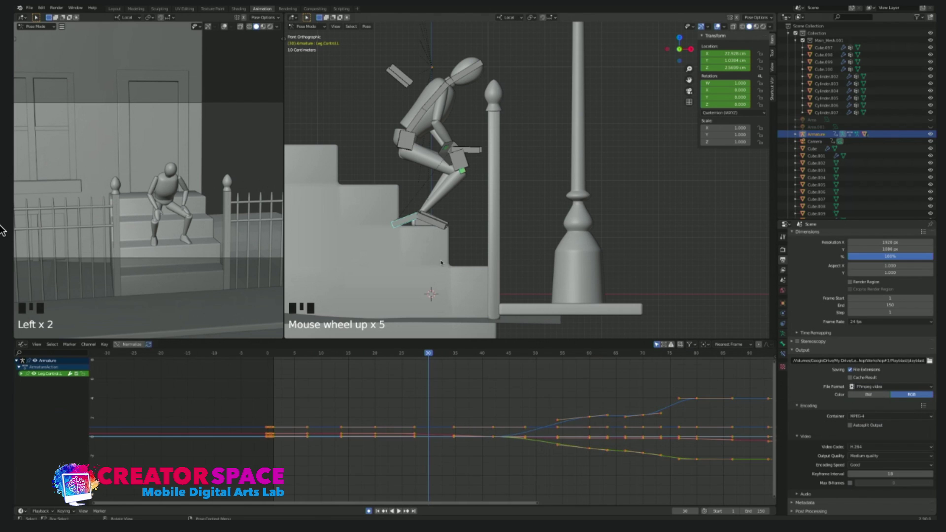
scroll(389, 382, "up", 5)
left_click(431, 428)
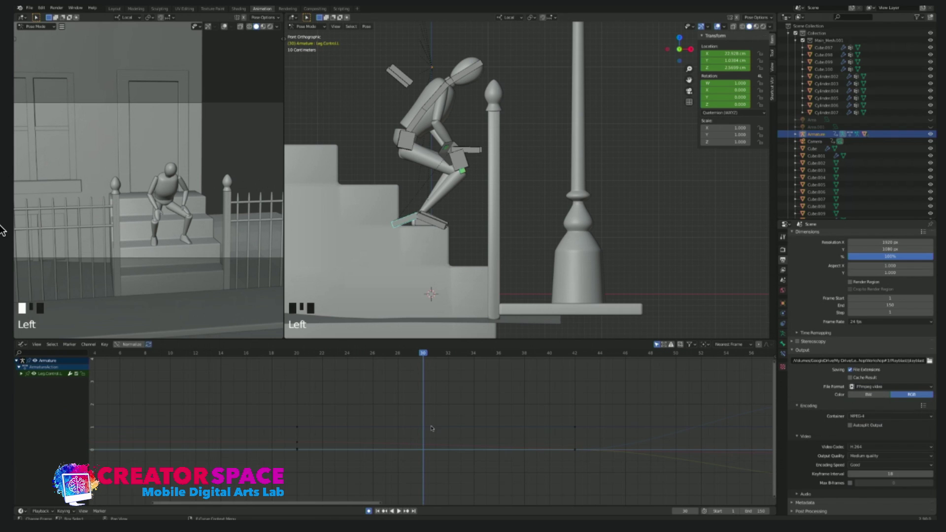
left_click_drag(422, 355, 297, 370)
key("a")
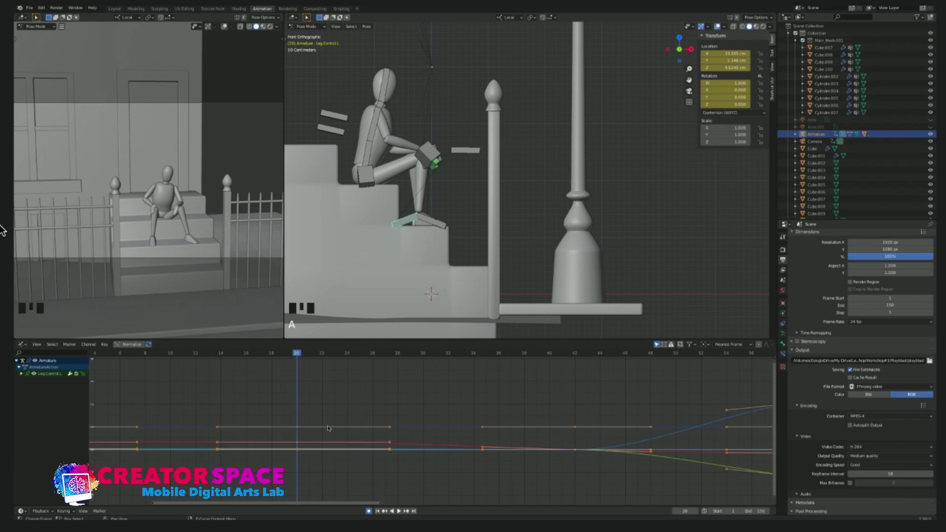
left_click_drag(381, 502, 647, 499)
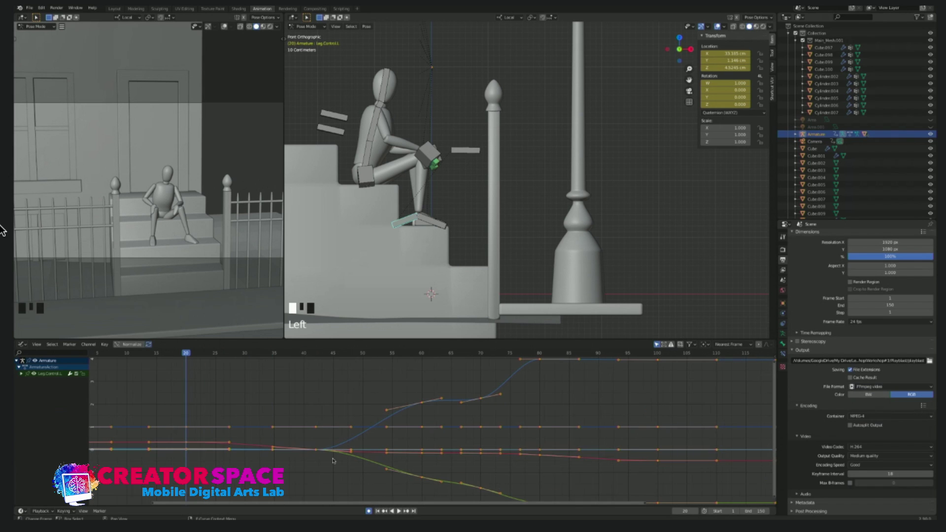
scroll(246, 458, "up", 4)
scroll(365, 423, "up", 3, "shift")
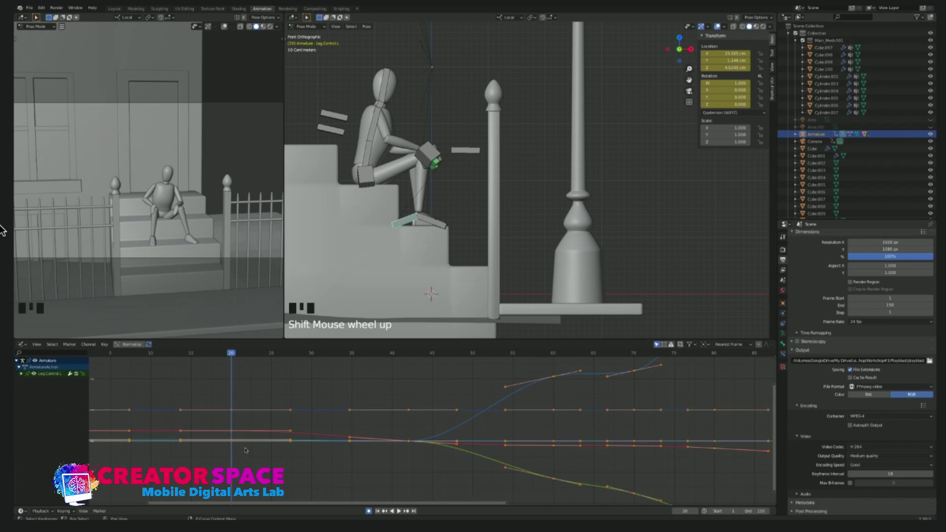
Step: Try raising the left leg control's X location key at frame 42 level with its frame 20 key
left_click(264, 436)
left_click_drag(217, 417, 246, 437)
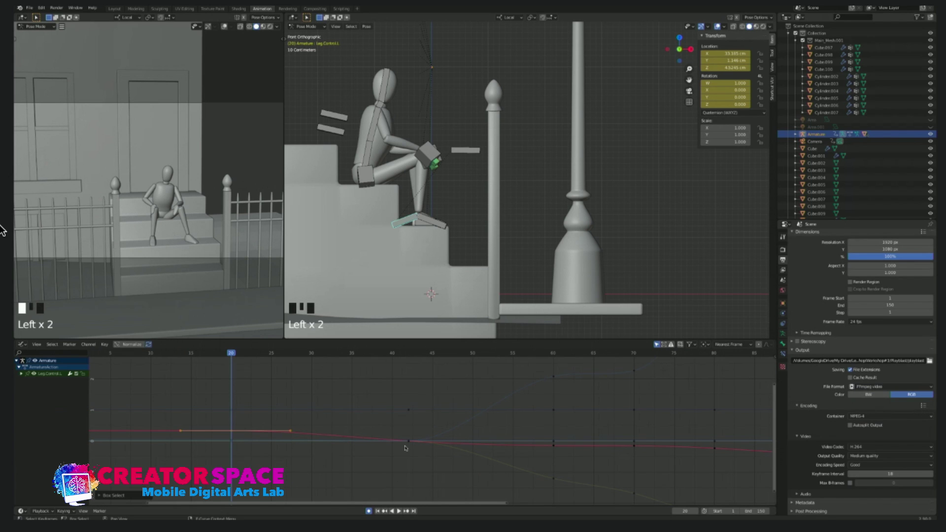
left_click(408, 442)
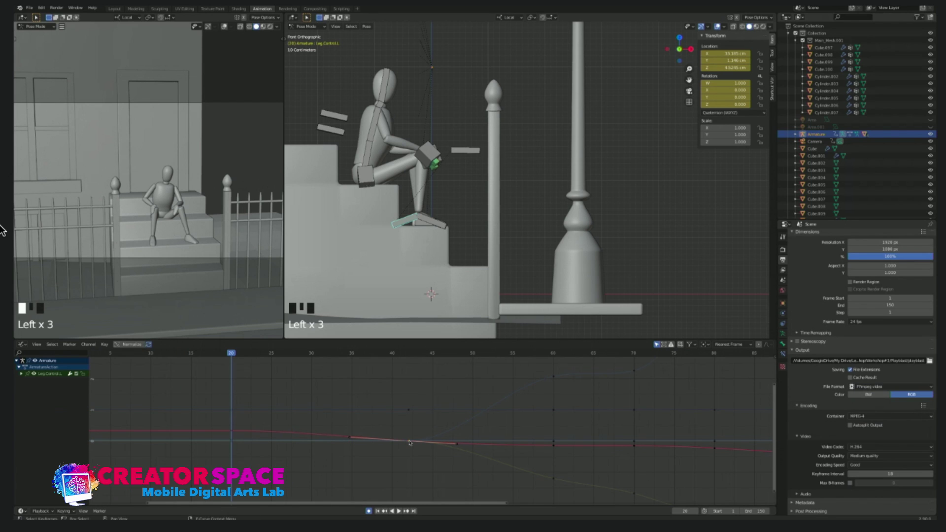
key("g")
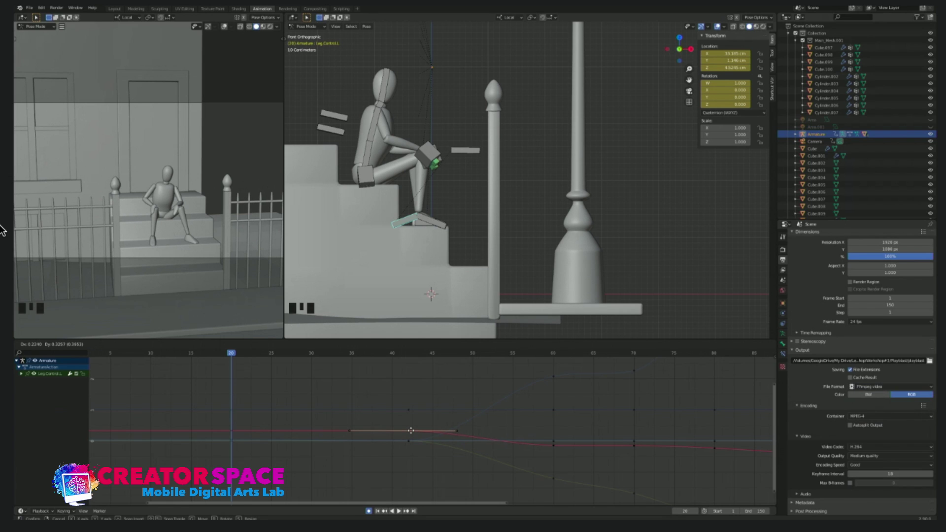
left_click(411, 430)
Step: Check the foot's motion between frames 20 and 30, and undo the change to the X location key
key("space")
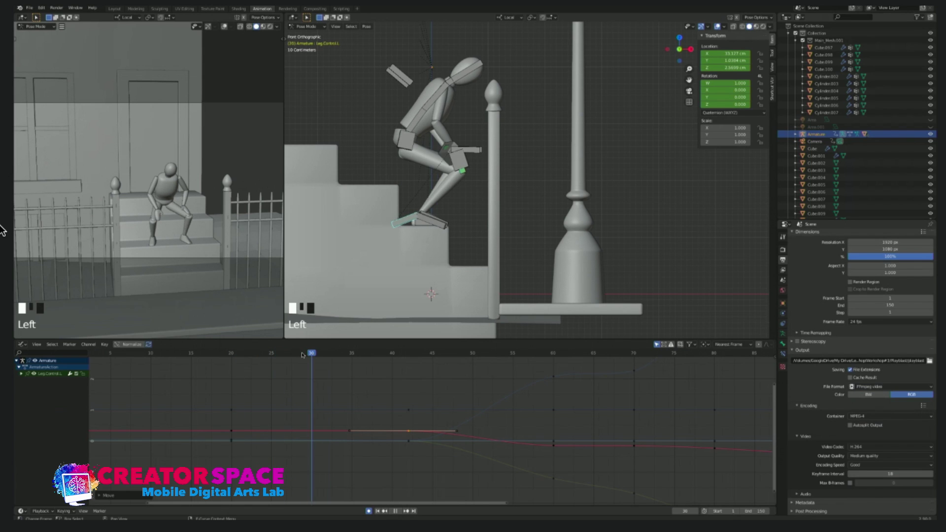
key("space")
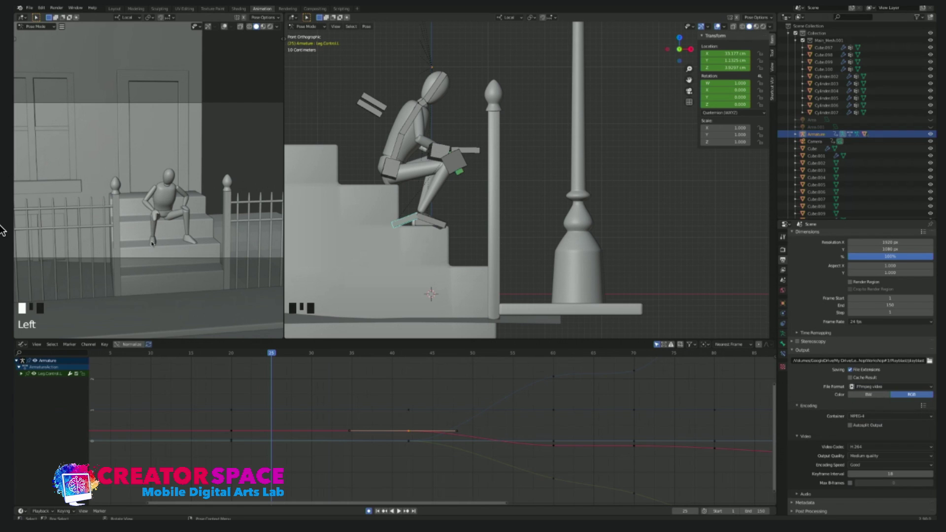
key("ctrl+z")
key("ctrl+z")
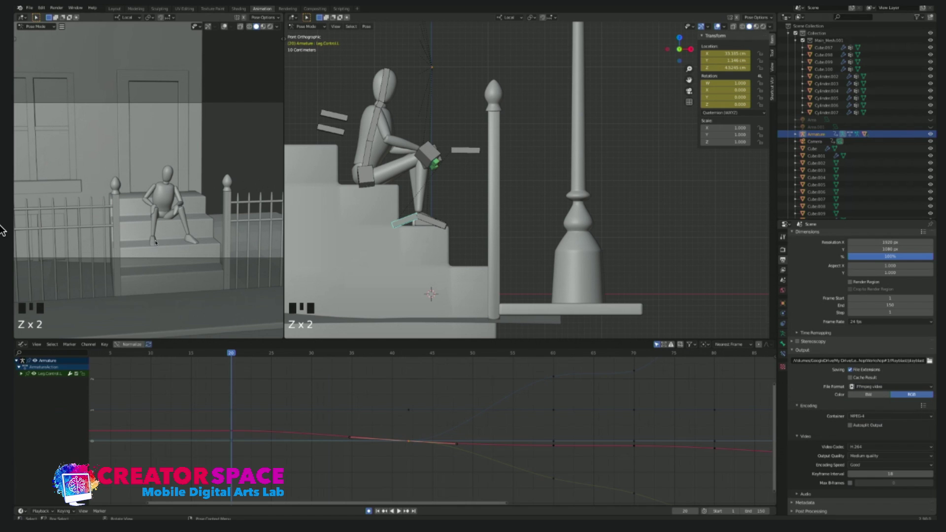
Step: Raise the left leg control's X location key at frame 42 to nearly the value of its frame 20 key
middle_click_drag(591, 233, 518, 238)
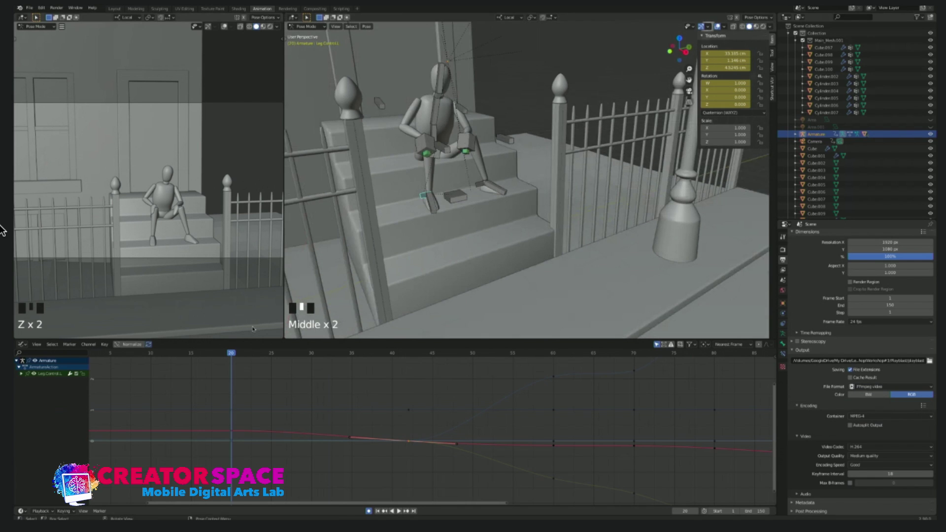
mouse_move(230, 353)
left_mouse_down()
mouse_move(361, 356)
mouse_move(387, 369)
mouse_move(231, 353)
left_mouse_up()
key("g")
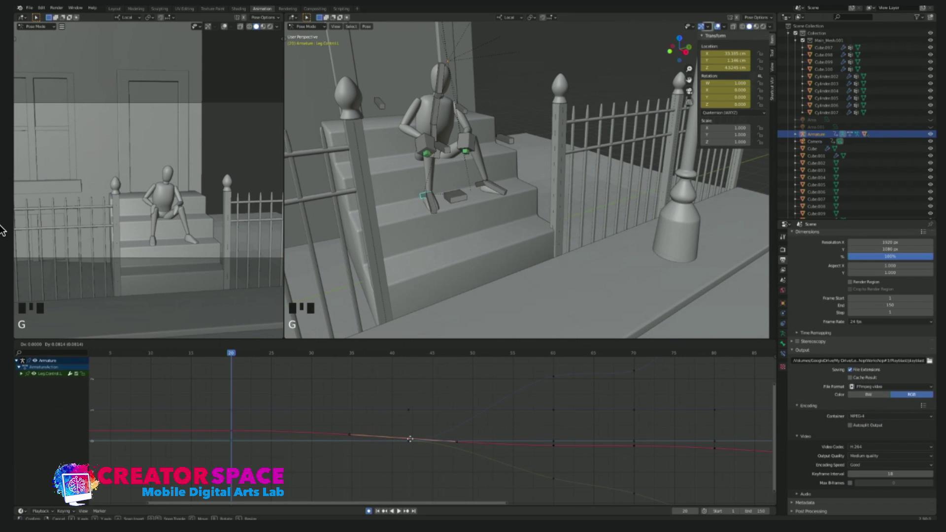
left_click(408, 441)
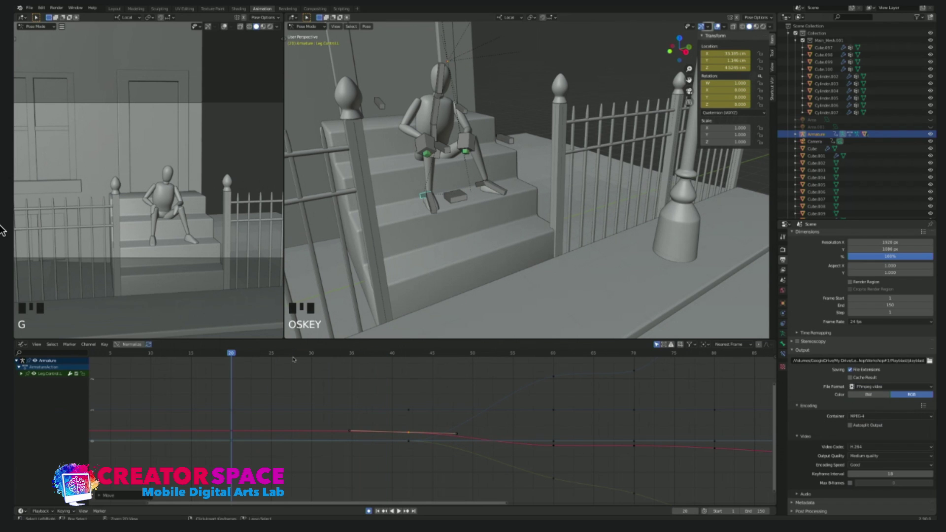
Step: Go to frame 35, try raising the left leg control's X location key at frame 42 well above its frame 20 key, and undo it
left_click(353, 354)
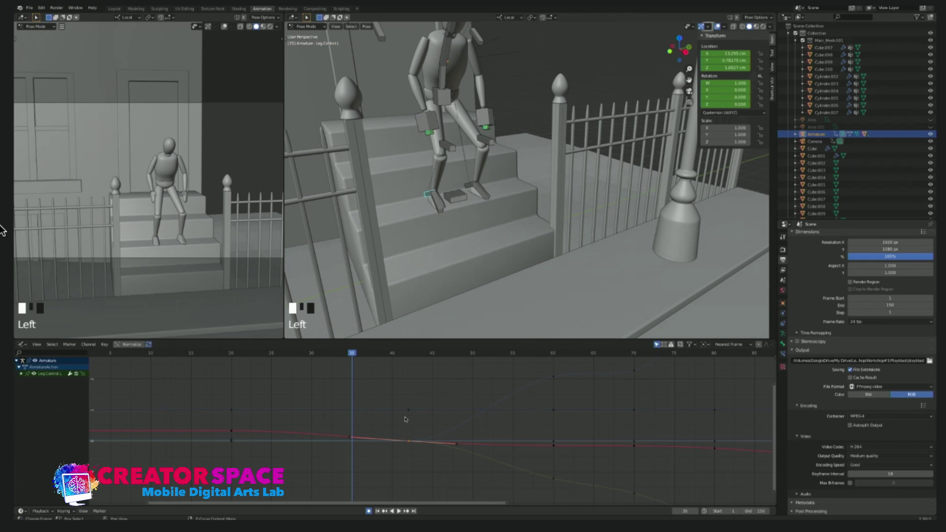
key("g")
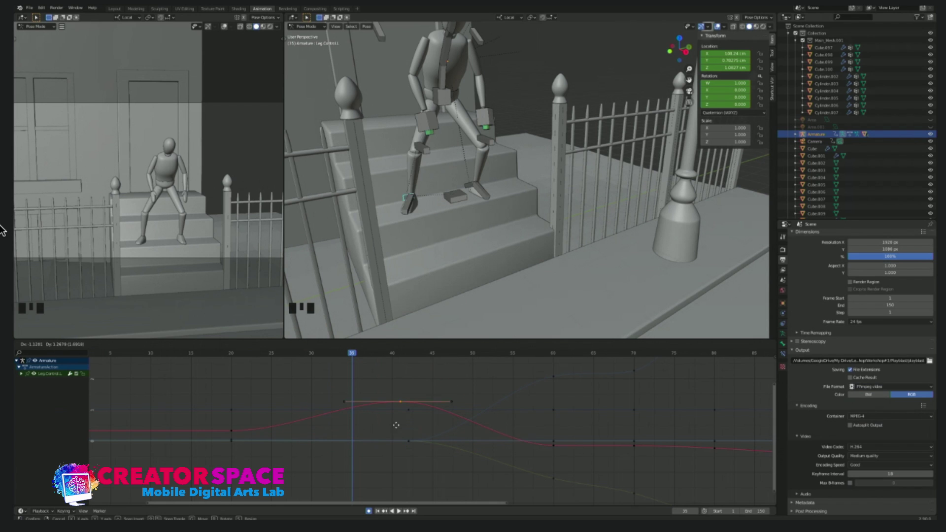
left_click(400, 382)
key("ctrl+z")
Step: Raise the left leg control's X location key at frame 42 level with its frame 20 key, and play back the foot's motion
key("g")
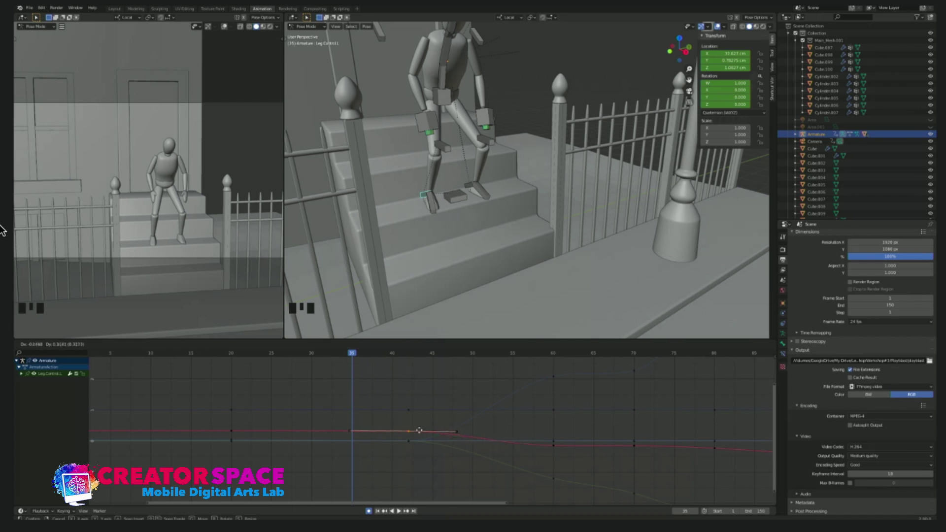
left_click(419, 430)
mouse_move(352, 354)
left_mouse_down()
mouse_move(223, 355)
mouse_move(386, 367)
mouse_move(392, 354)
mouse_move(409, 352)
mouse_move(329, 350)
mouse_move(416, 346)
mouse_move(544, 353)
mouse_move(320, 357)
mouse_move(627, 362)
mouse_move(359, 364)
left_mouse_up()
key("space")
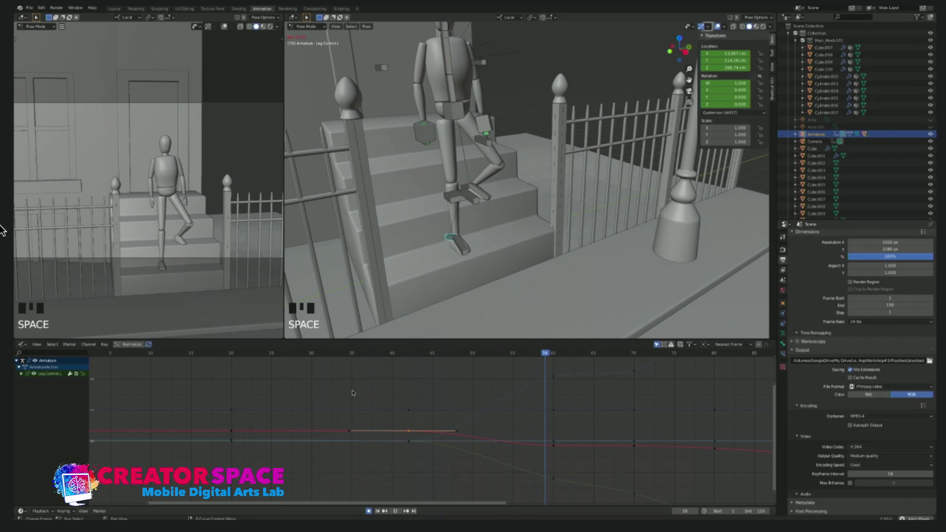
key("space")
key("Left")
left_click_drag(408, 362, 477, 373)
Step: Select all of the armature's controls and switch the curve editor to the Dope Sheet
scroll(468, 256, "down", 4)
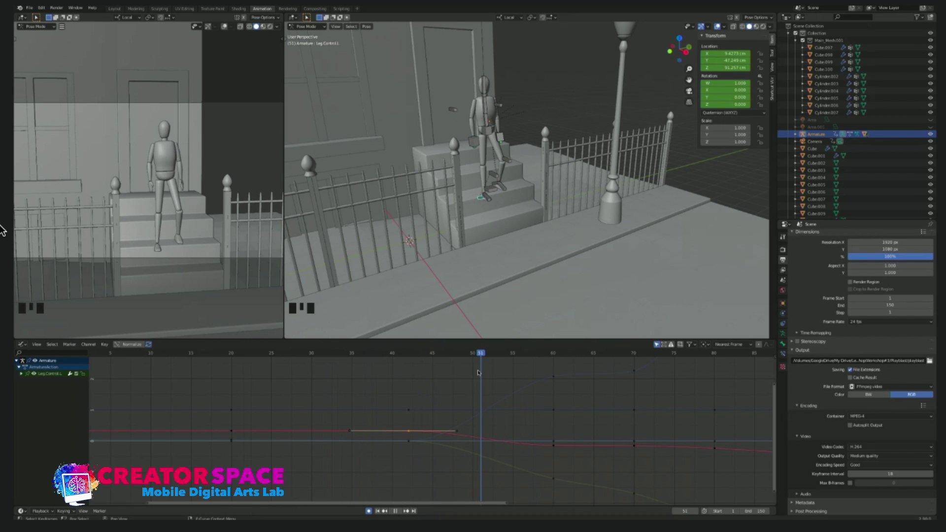
key("Escape")
key("a")
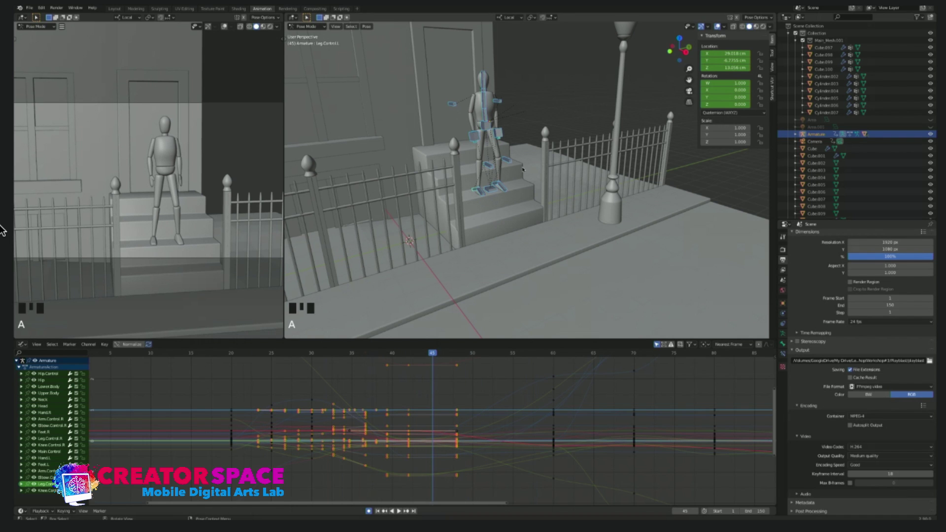
scroll(457, 391, "down", 4)
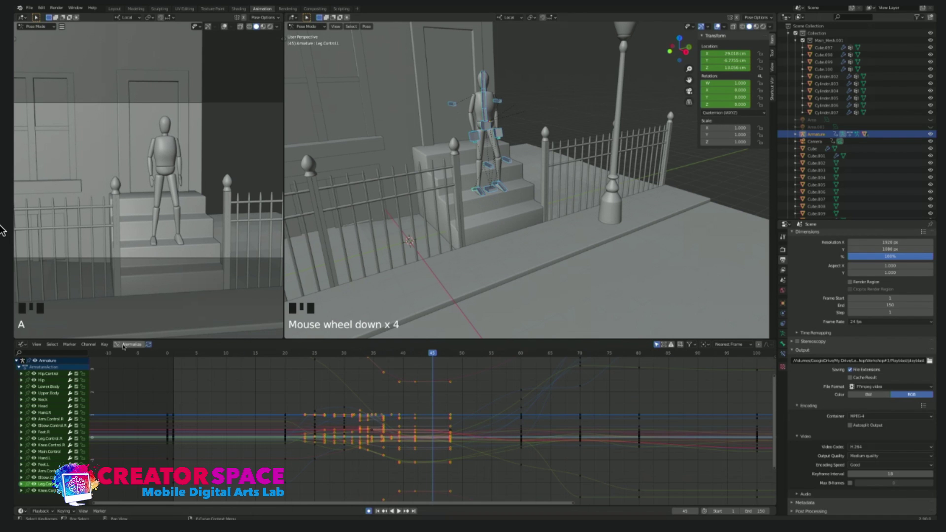
left_click(21, 344)
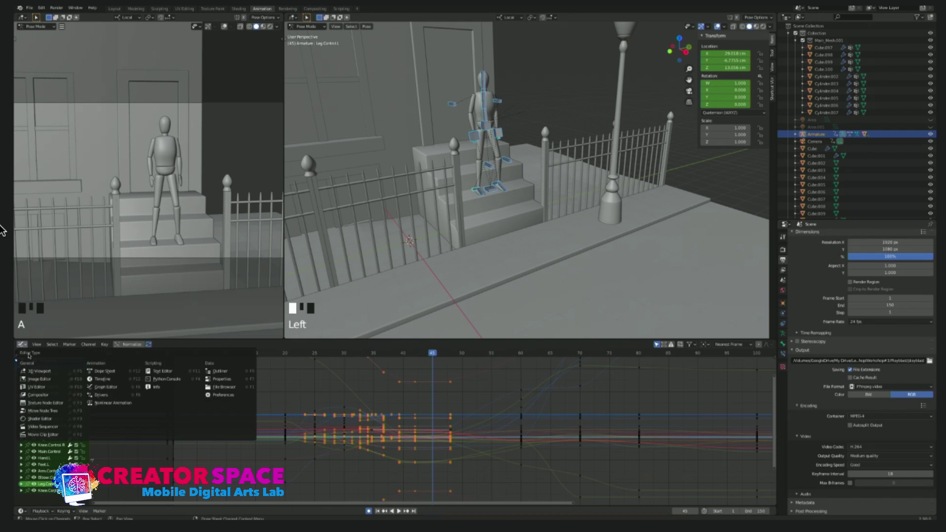
left_click(94, 374)
scroll(494, 411, "down", 6)
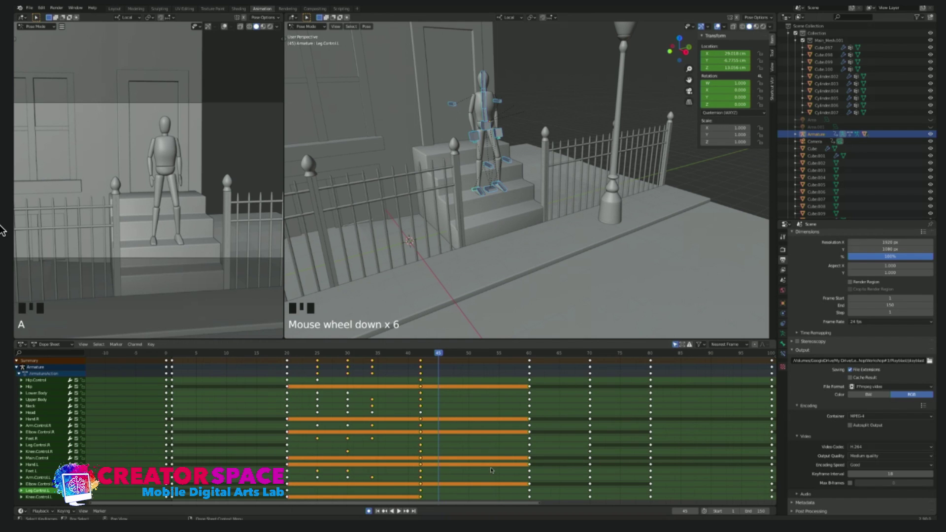
Step: Scrub between frames 42 and 60, and move all controls' keyframes from frame 60 to frame 55
scroll(491, 471, "up", 2)
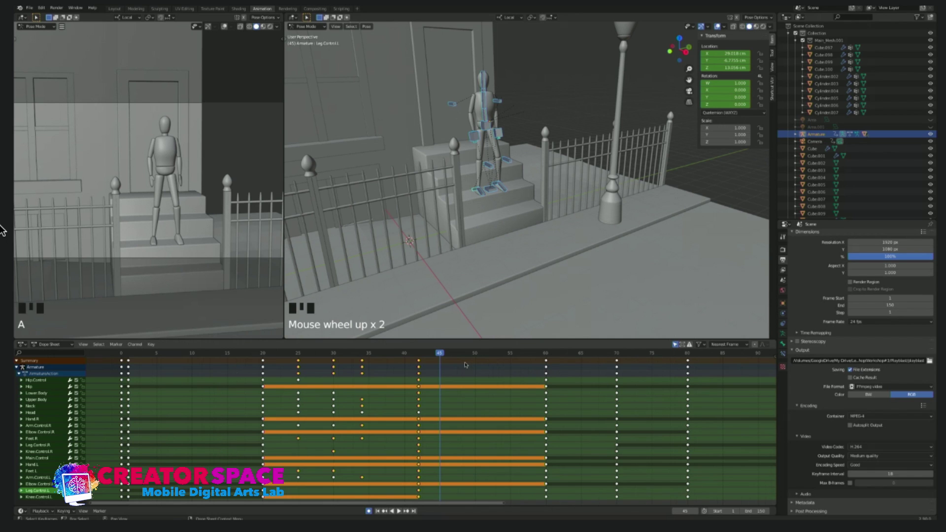
mouse_move(453, 353)
left_mouse_down()
mouse_move(560, 356)
mouse_move(386, 356)
mouse_move(456, 358)
left_mouse_up()
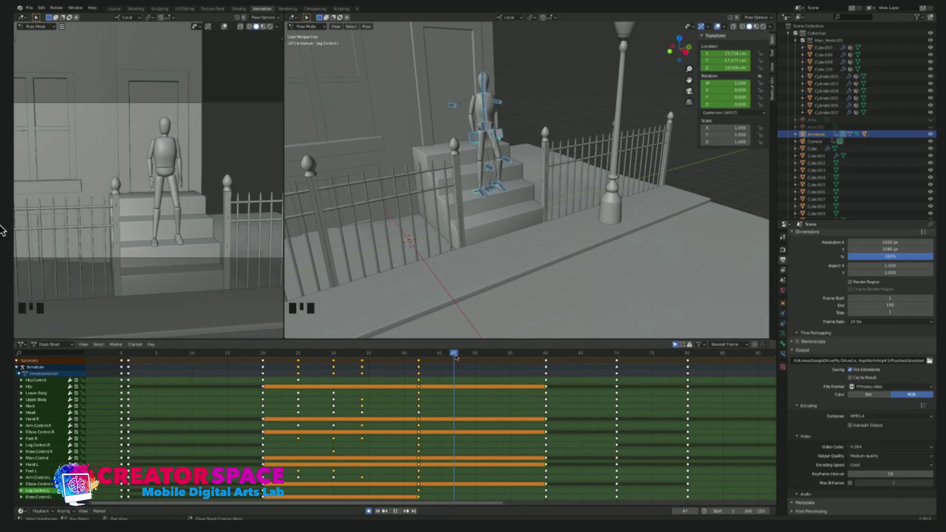
left_click_drag(452, 358, 546, 370)
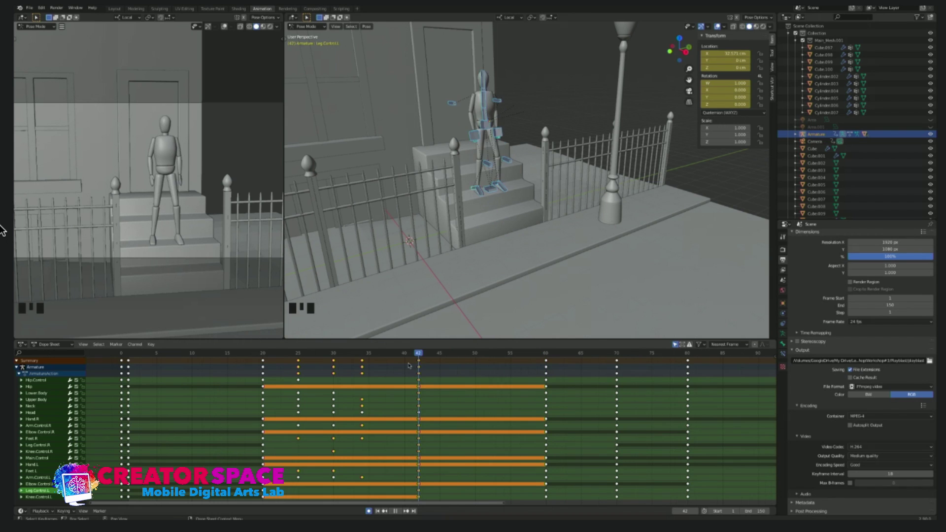
key("Escape")
scroll(549, 377, "up", 2)
scroll(549, 380, "down", 16)
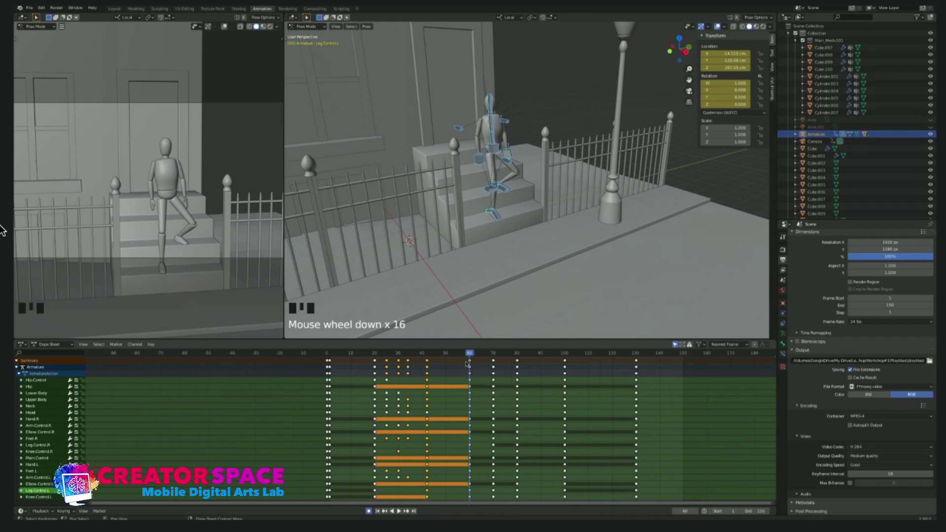
left_click_drag(458, 361, 468, 473)
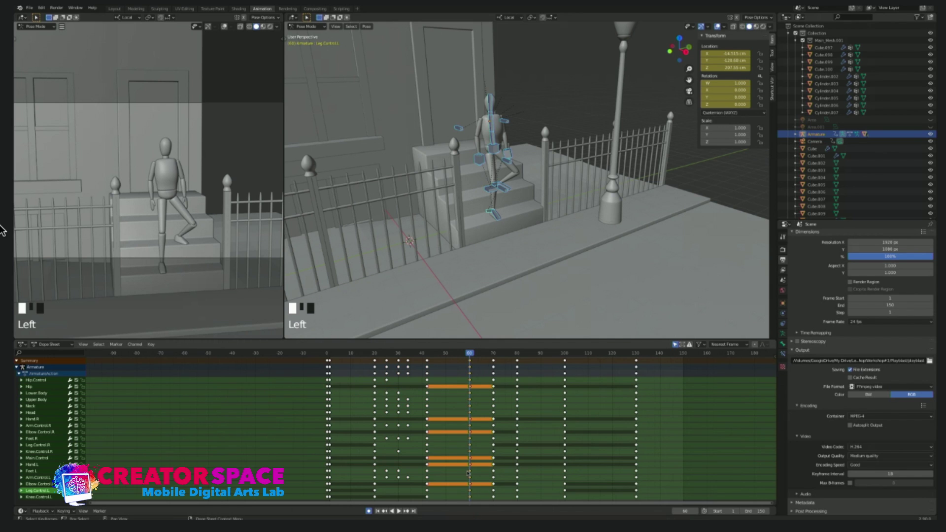
key("g")
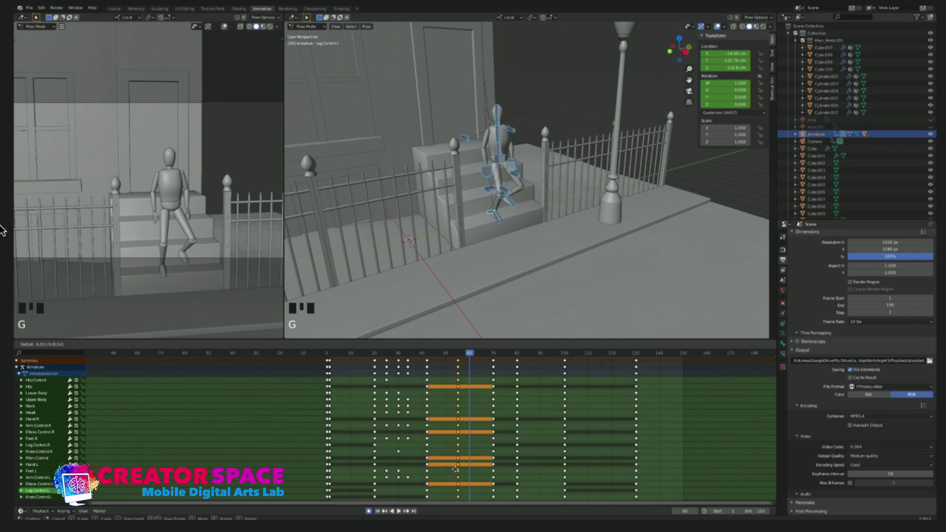
left_click(455, 470)
Step: Play back the stand-up and the walk down the stairs repeatedly to check the timing
left_click_drag(464, 353, 392, 353)
key("space")
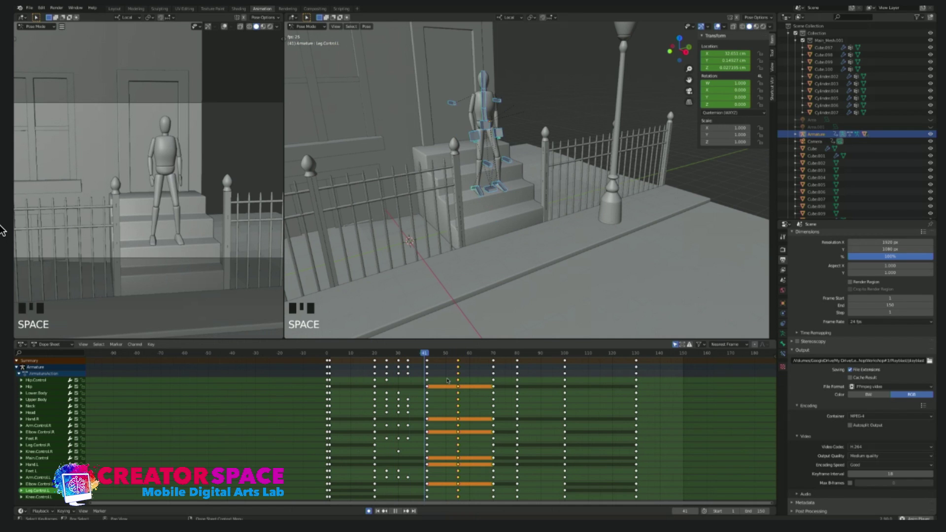
key("space")
key("space")
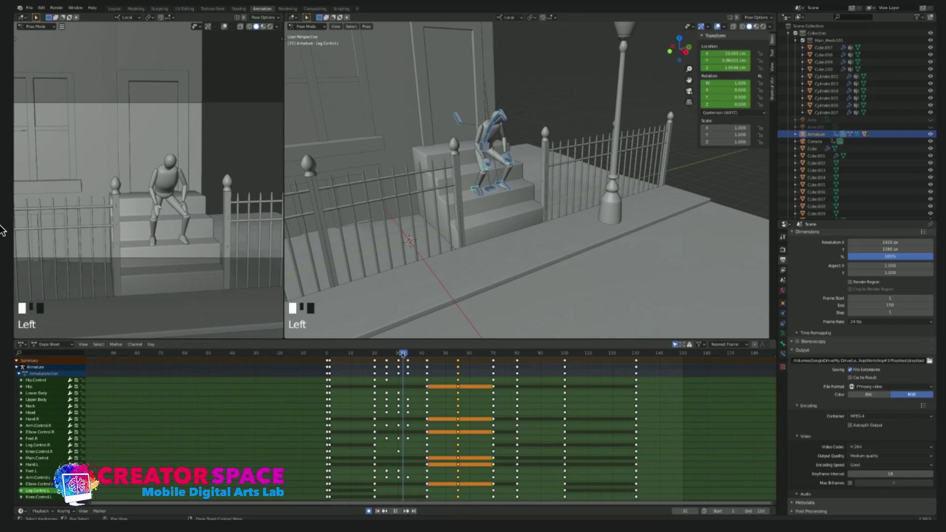
key("space")
key("space")
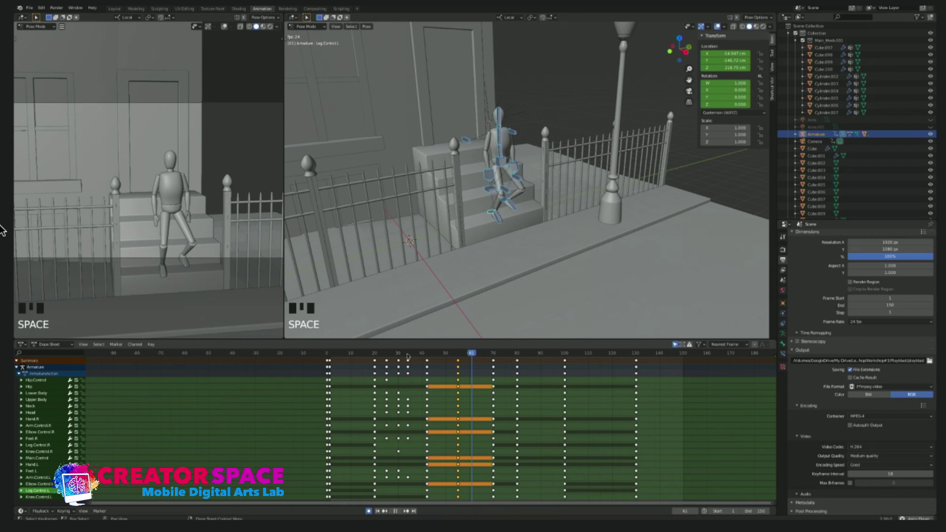
key("space")
key("space")
key("space")
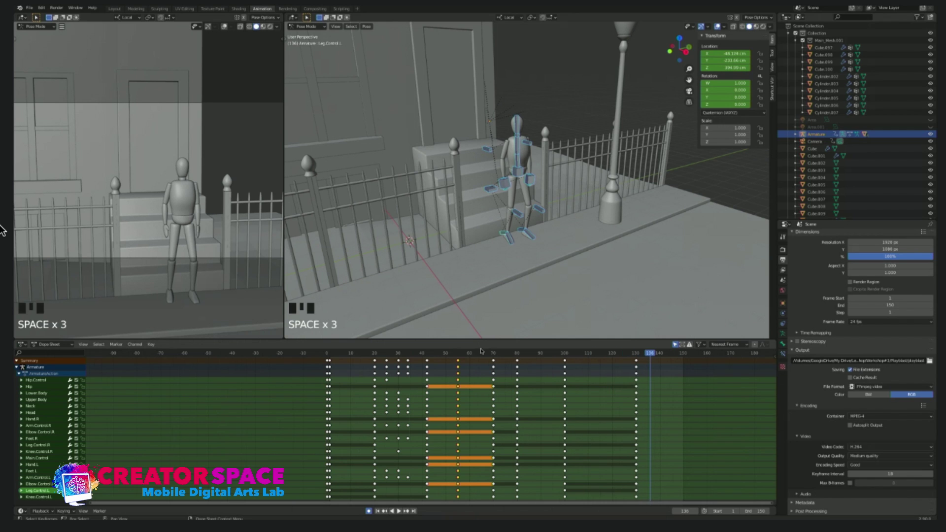
left_click_drag(410, 356, 339, 357)
key("space")
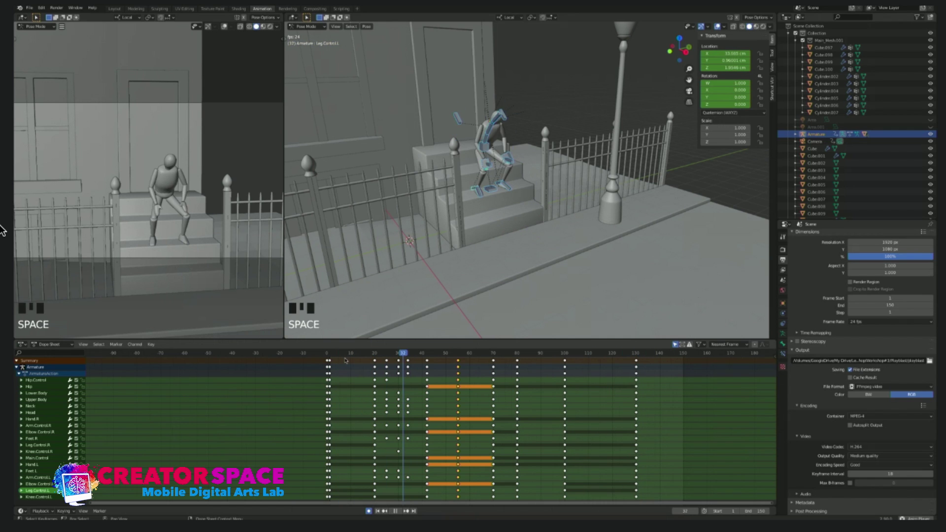
key("space")
key("space")
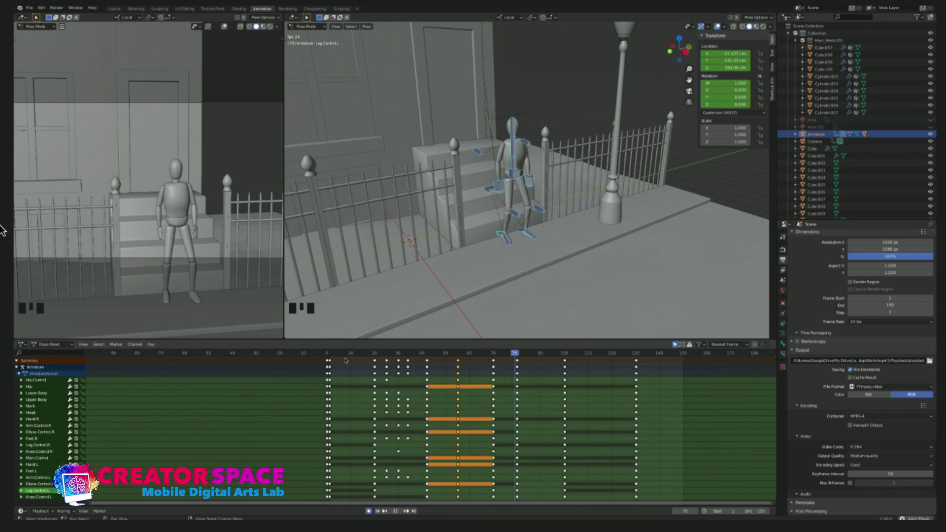
key("space")
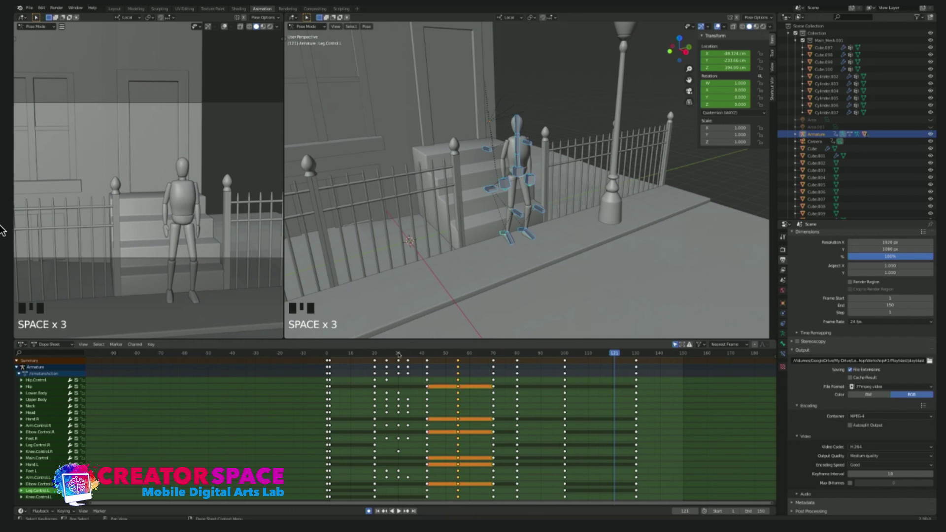
Step: Scrub through the descent and back to frame 42 to examine the start of the first step down
left_click(415, 355)
left_click_drag(416, 355, 551, 364)
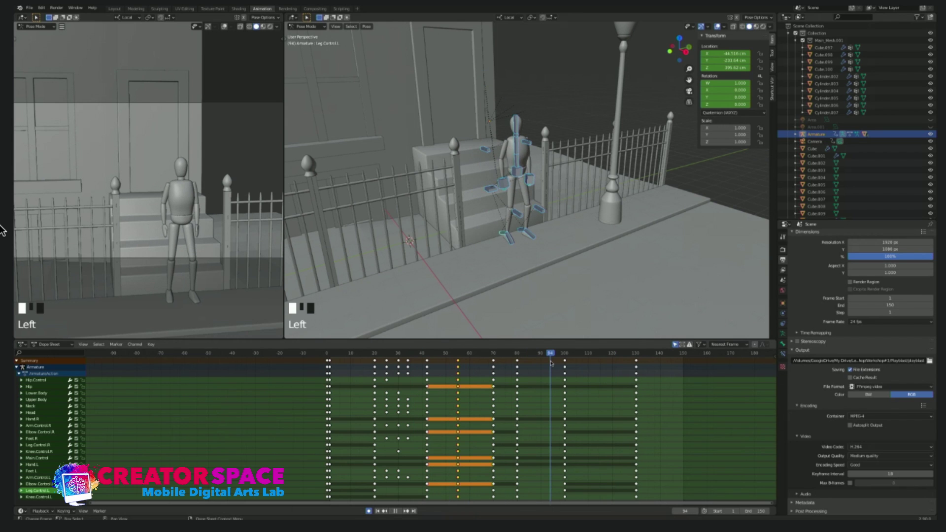
left_click(439, 354)
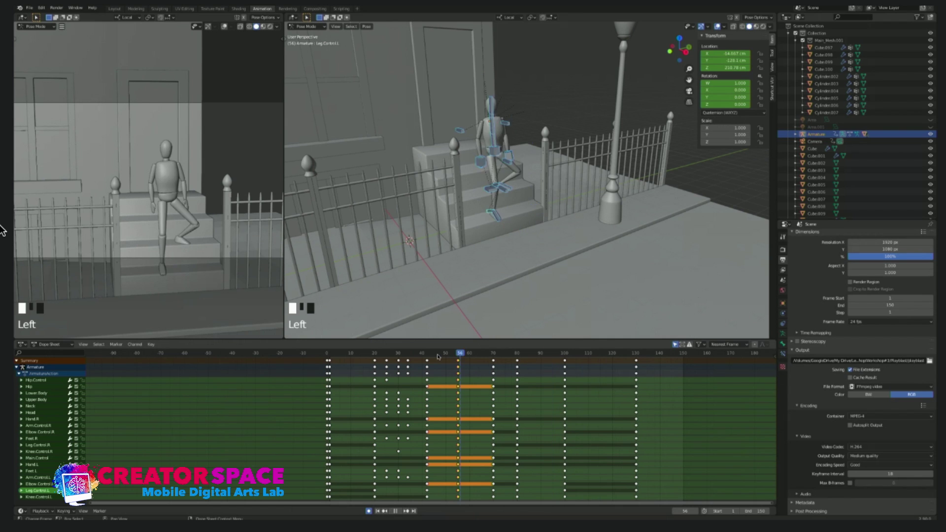
scroll(459, 378, "up", 4)
scroll(459, 377, "up", 7)
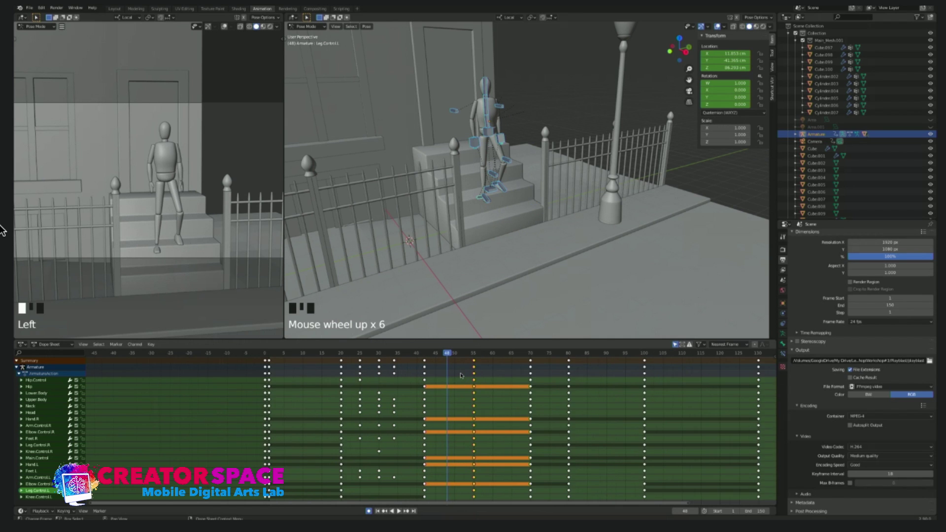
left_click_drag(469, 358, 423, 358)
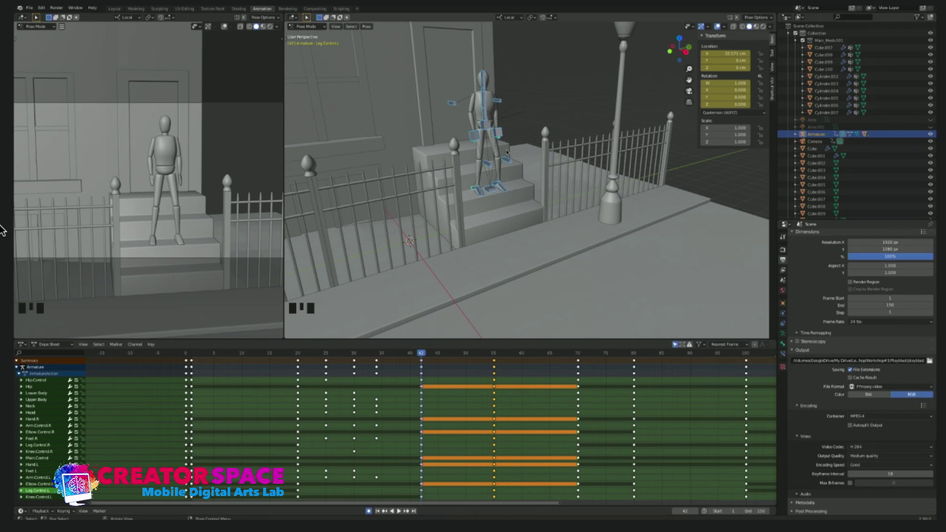
scroll(507, 152, "up", 2)
scroll(425, 359, "up", 4)
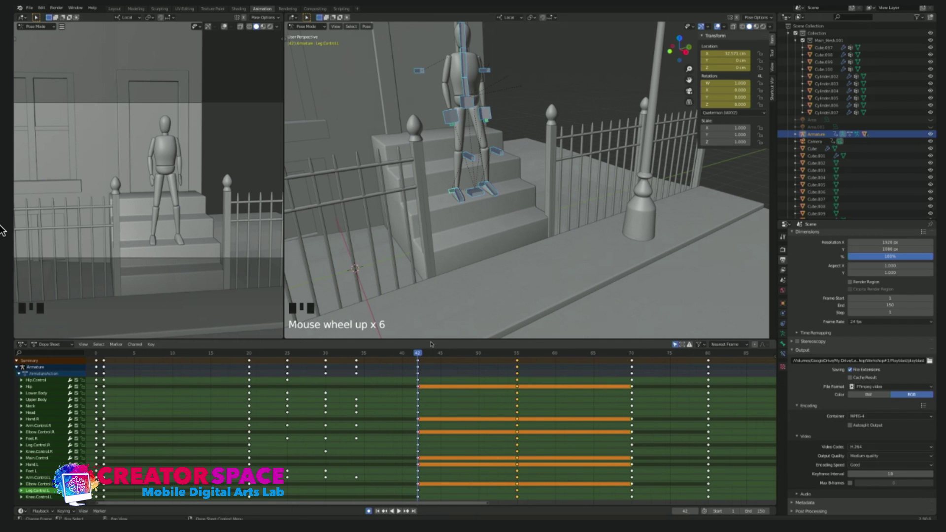
Step: Select all controls' keyframes at frame 42 and scrub from there to frame 48, examining the left foot's movement
left_click(412, 361)
left_click_drag(412, 361, 441, 493)
left_click_drag(425, 351, 441, 352)
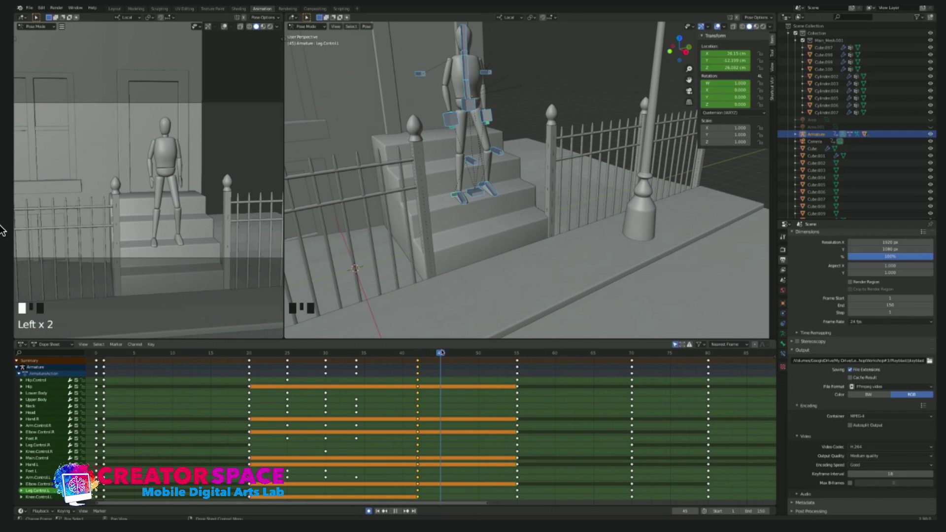
key("Down")
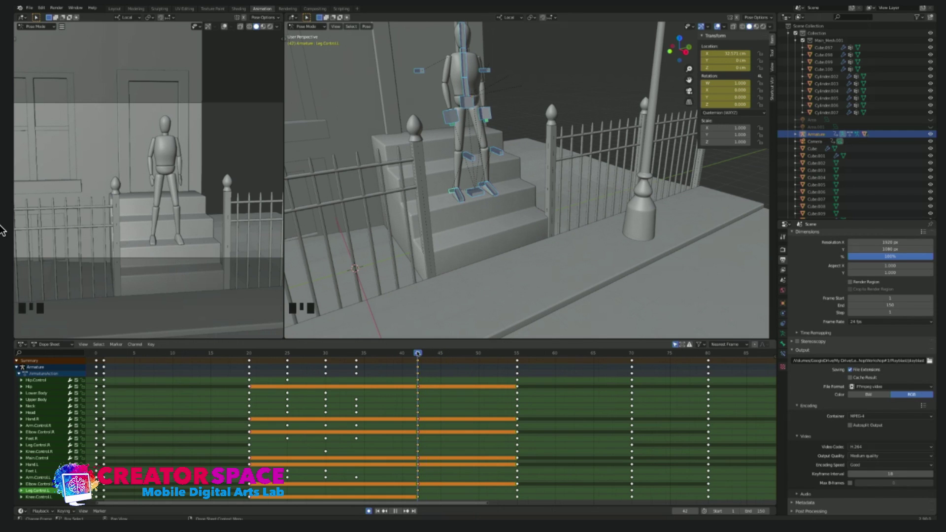
left_click_drag(417, 354, 456, 356)
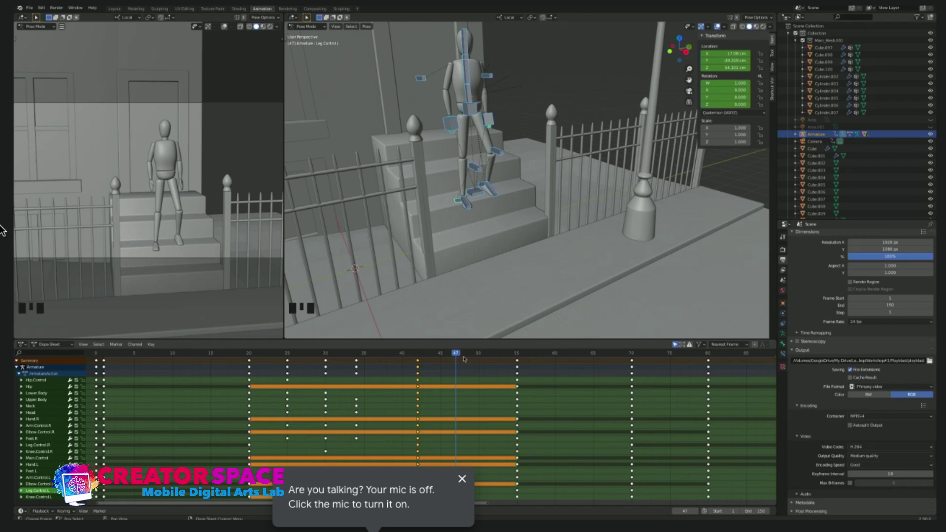
left_click(458, 354)
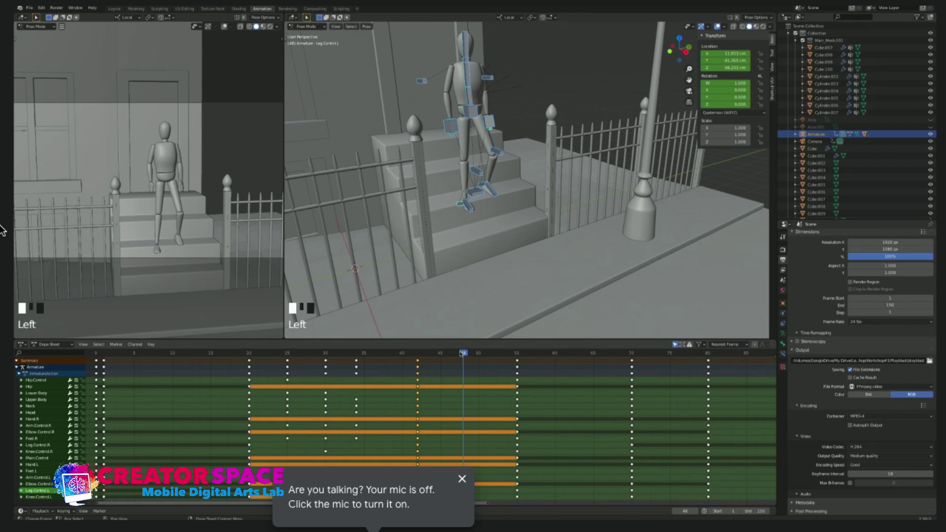
mouse_move(458, 355)
left_mouse_down()
mouse_move(479, 356)
mouse_move(454, 356)
left_mouse_up()
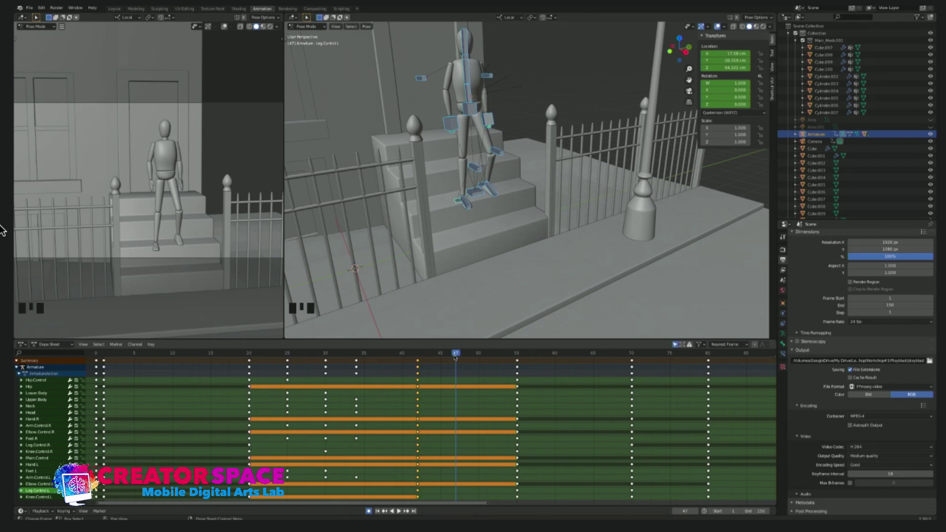
left_click_drag(454, 356, 464, 354)
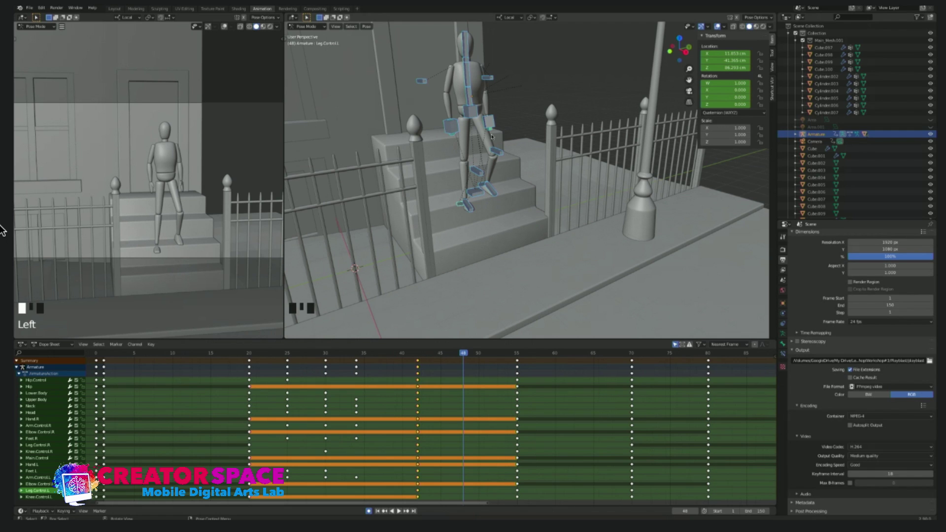
Step: Copy the selected frame 42 keyframes of all controls and paste them at frame 48
key("i")
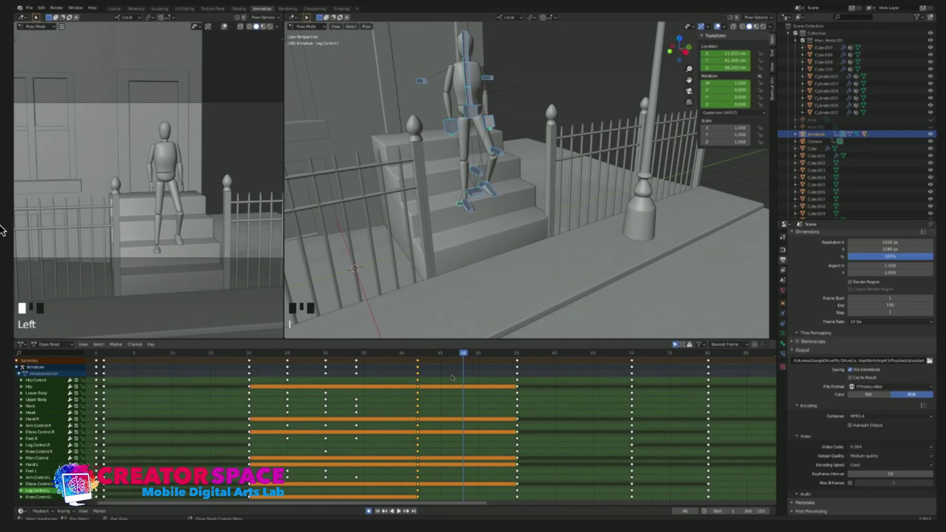
left_click(464, 354)
key("super")
key("super")
key("super+v")
Step: Move the hip control about 12 cm forward and 6.5 cm down at frame 48, adjusting its tilt slightly
left_click(467, 103)
middle_click_drag(467, 104, 478, 121)
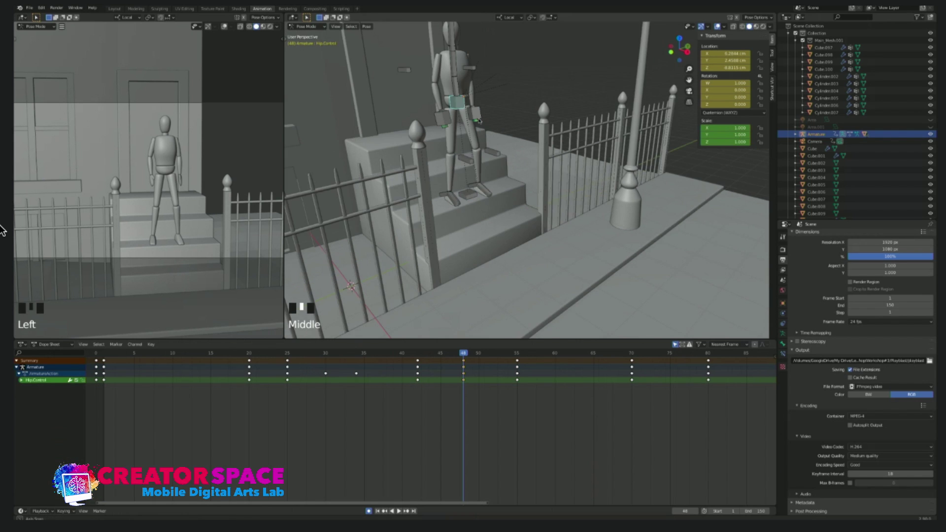
key("KP_3")
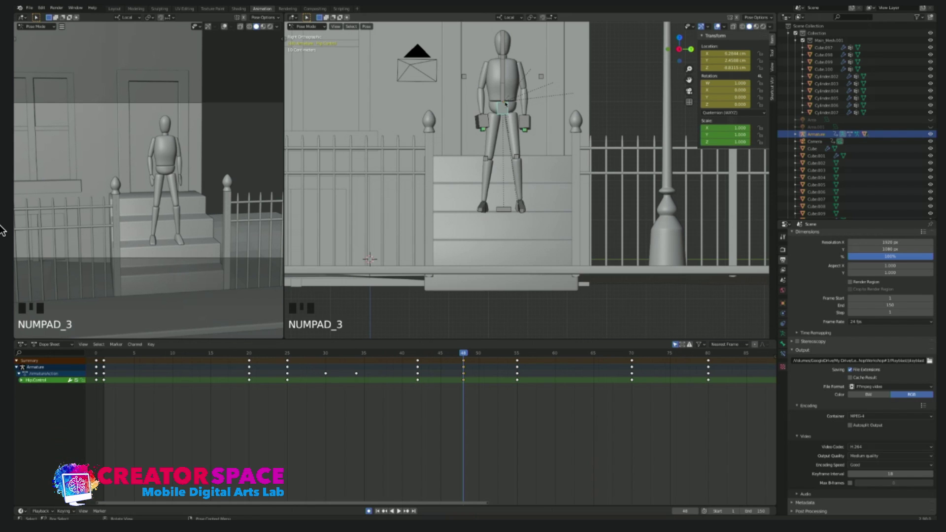
key("KP_1")
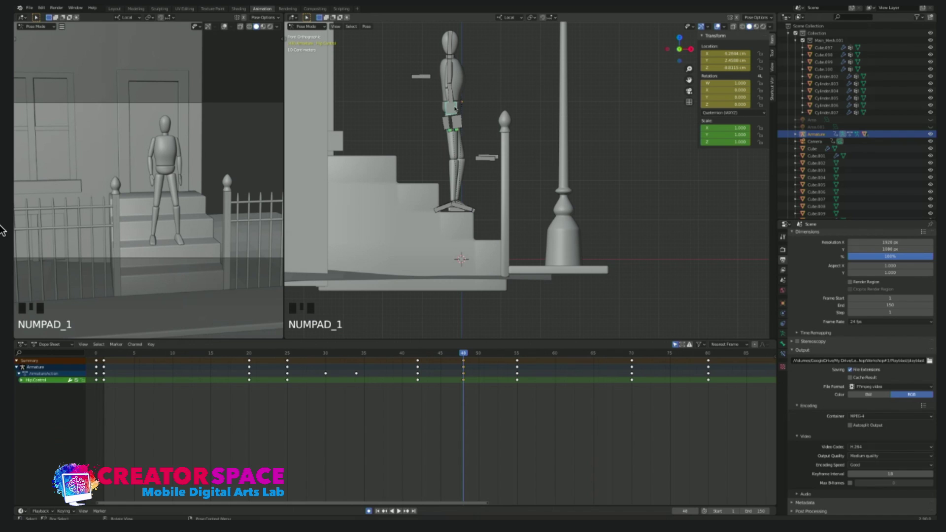
key("g")
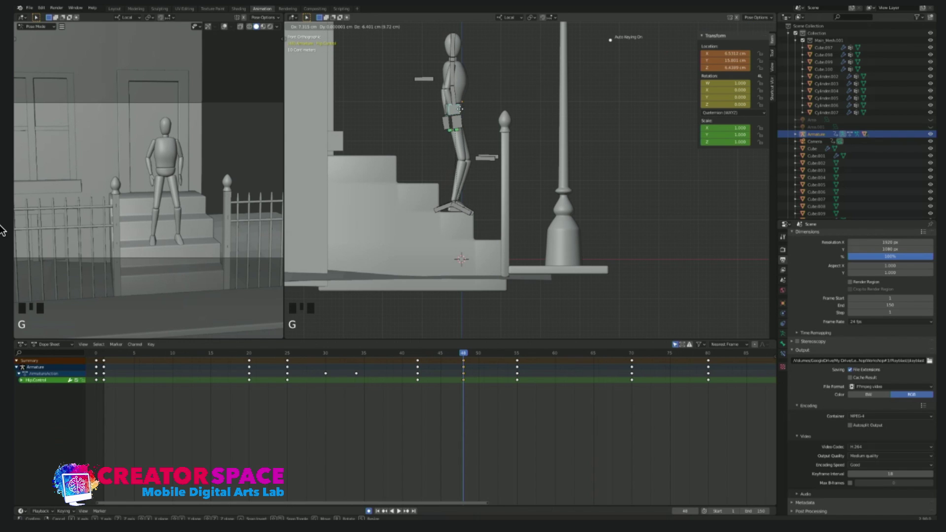
left_click(461, 108)
key("r")
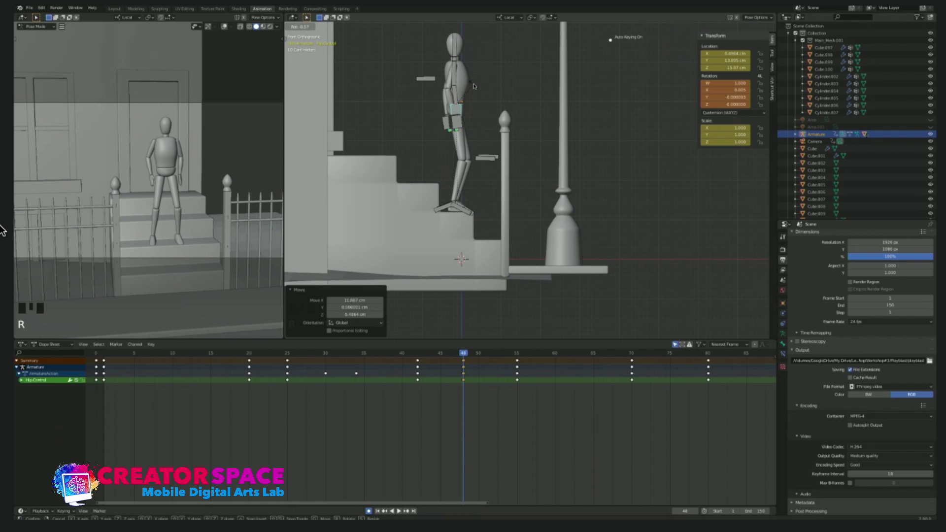
left_click(458, 93)
Step: Rotate the lower body and upper body controls forward so the torso leans toward the next stair at frame 48
left_click(459, 93)
key("r")
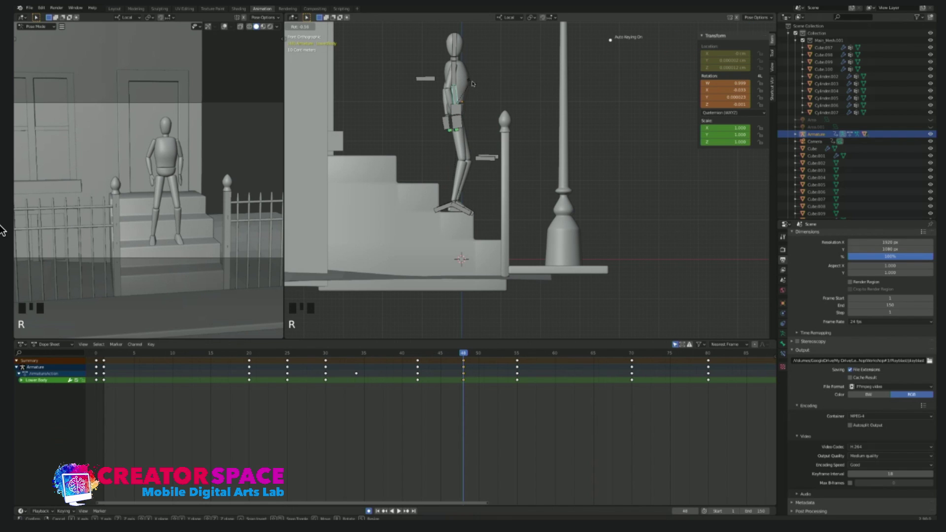
left_click(474, 89)
left_click(461, 74)
key("r")
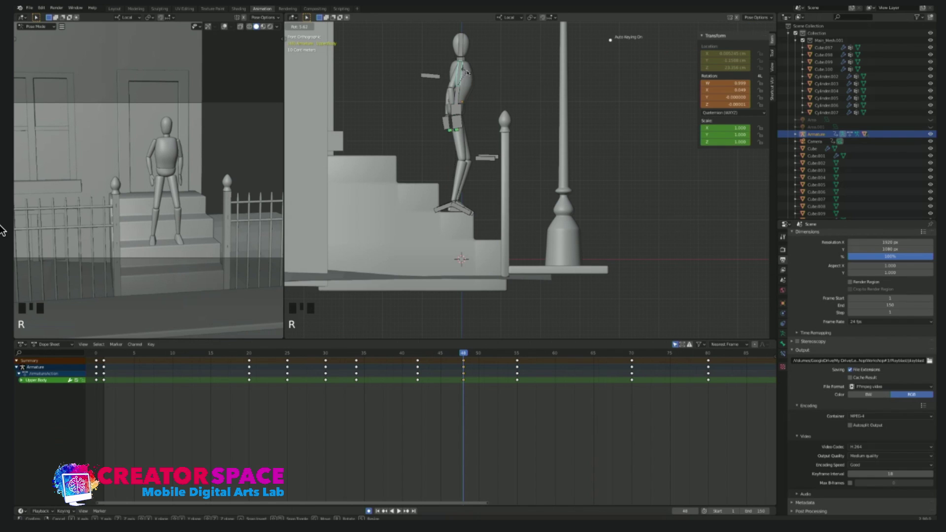
left_click(467, 60)
Step: Rotate the neck and head forward so the character looks down the stairs at frame 48
left_click(466, 60)
key("r")
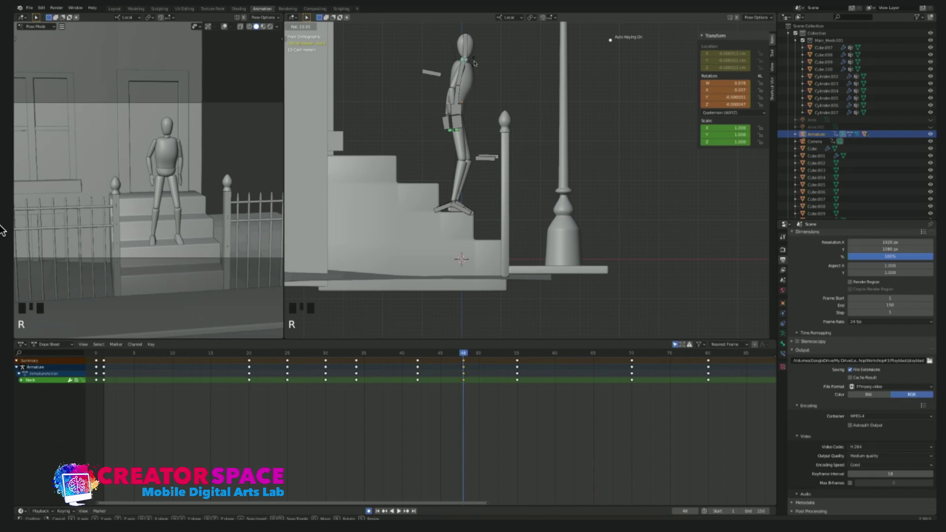
left_click(472, 49)
key("r")
left_click(477, 45)
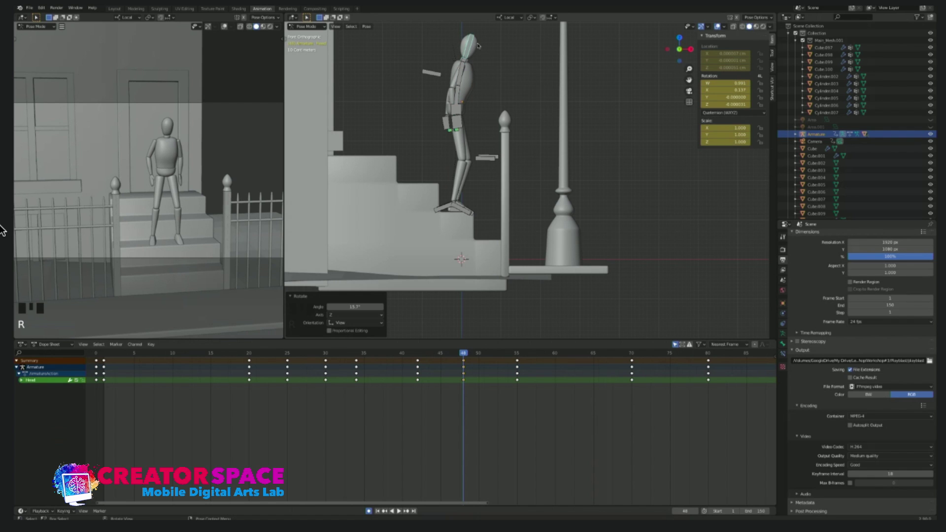
Step: Shift the left and right arm controls forward to follow the leaning torso at frame 48
left_click(466, 122)
key("g")
left_click(466, 122)
left_click(458, 122)
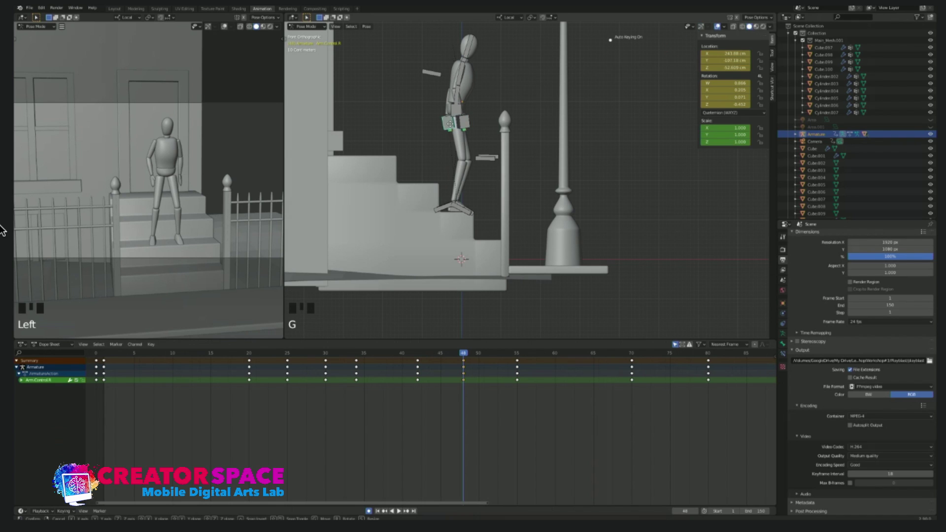
key("g")
left_click(460, 221)
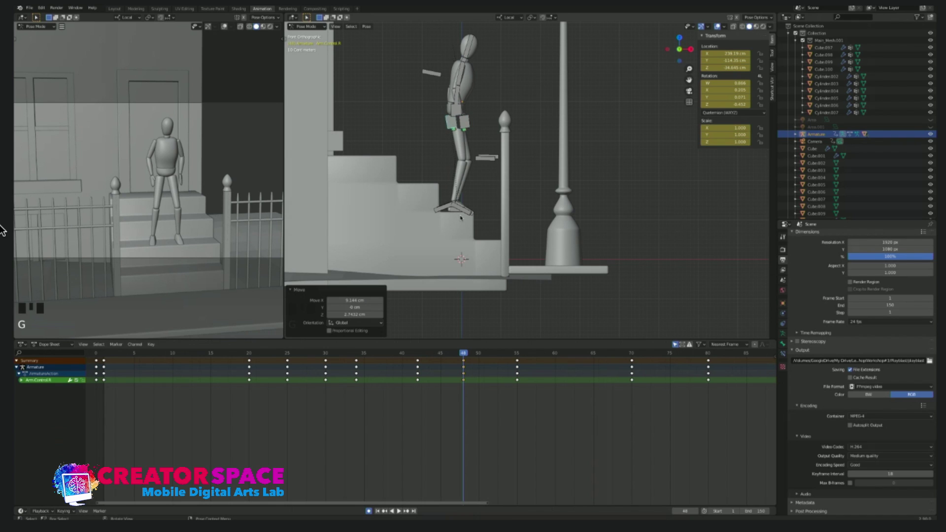
Step: Lower the hip control further and shift it slightly back, bending the knees more at frame 48
left_click(457, 112)
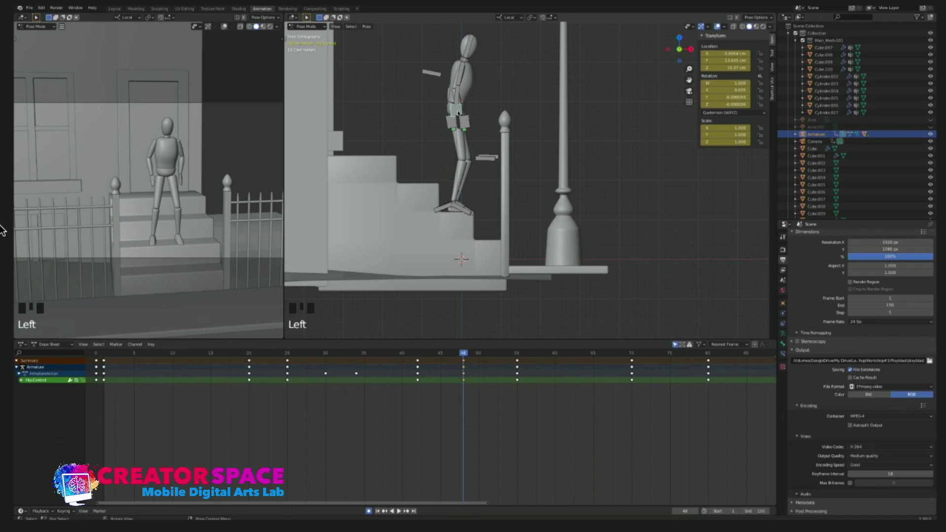
key("g")
left_click(476, 213)
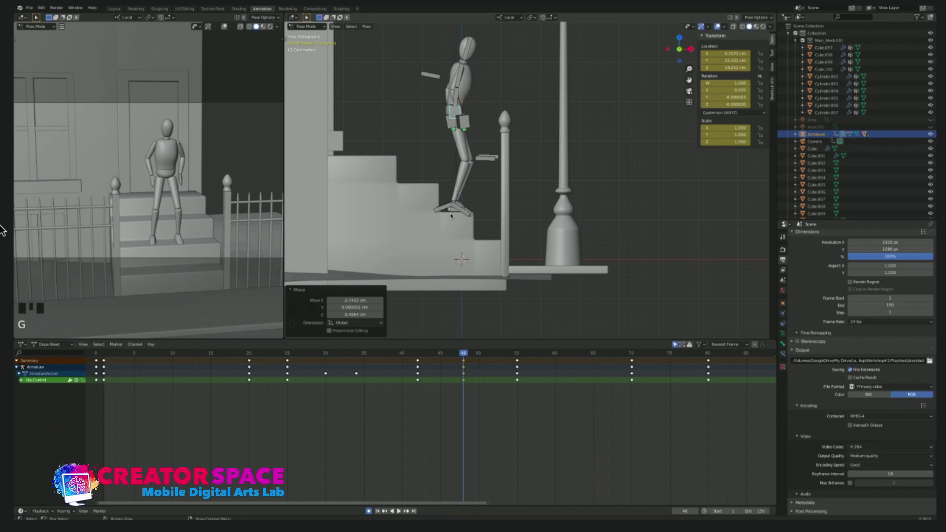
Step: Adjust the rotation of the right foot and the left foot at frame 48
left_click(477, 214)
key("r")
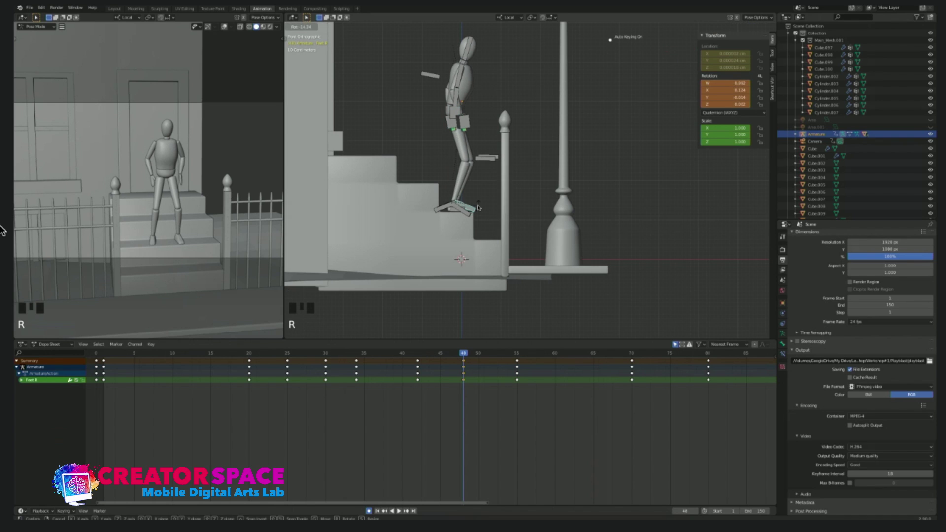
left_click(479, 208)
left_click(470, 216)
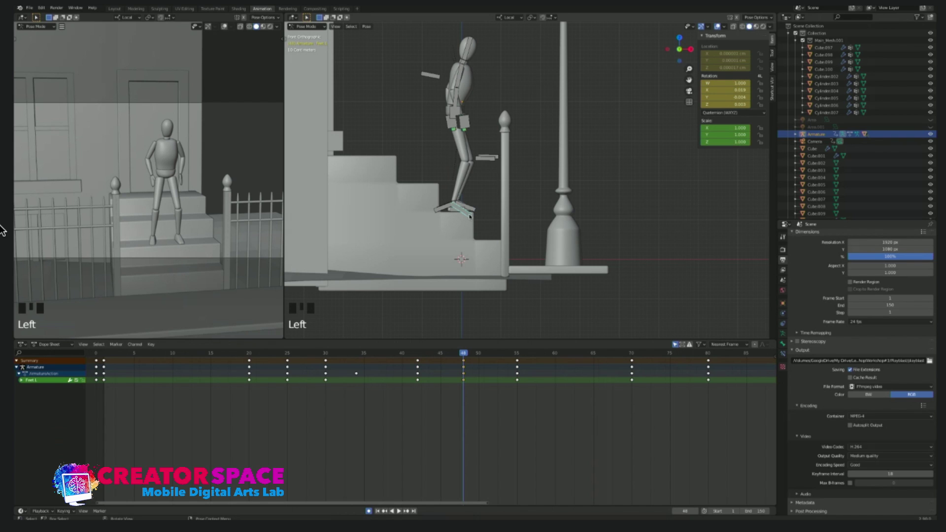
key("r")
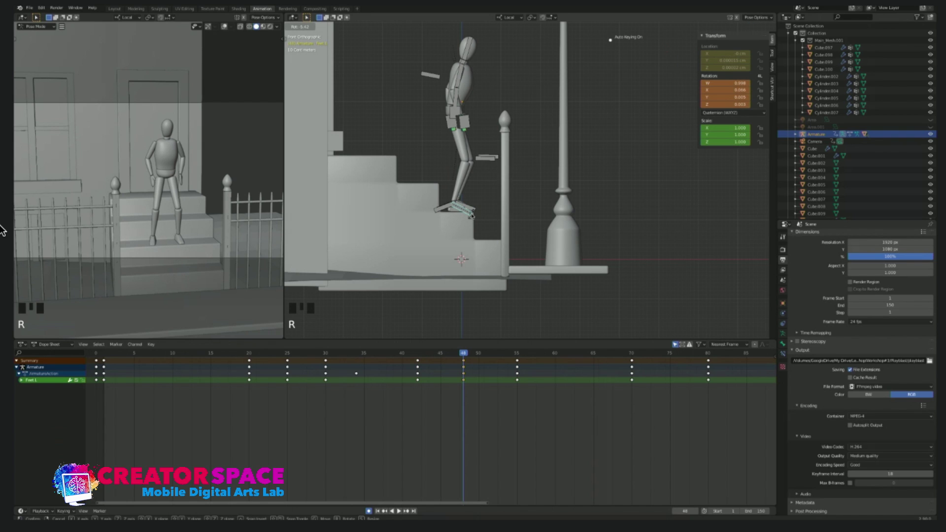
left_click(472, 216)
Step: Move the left leg control about 18 cm forward and 21 cm up, lifting the foot off the stair at frame 48
left_click(442, 209)
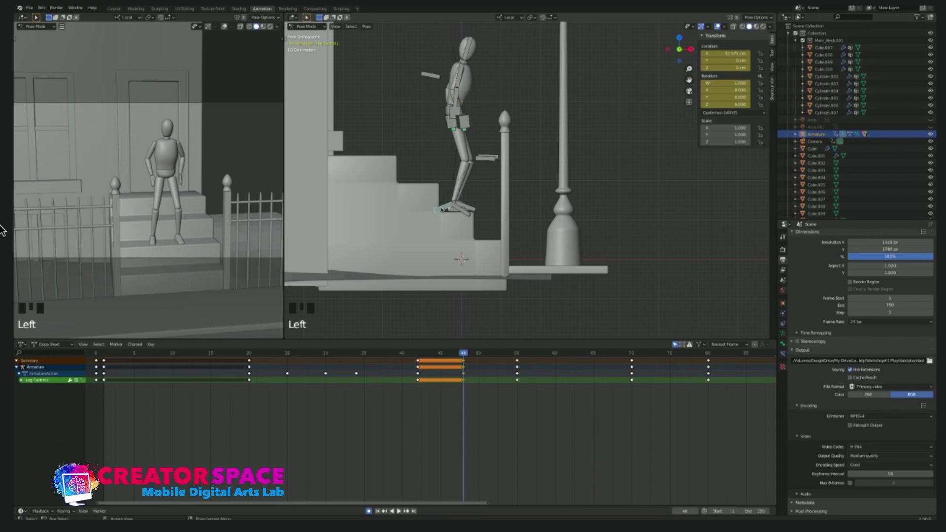
key("g")
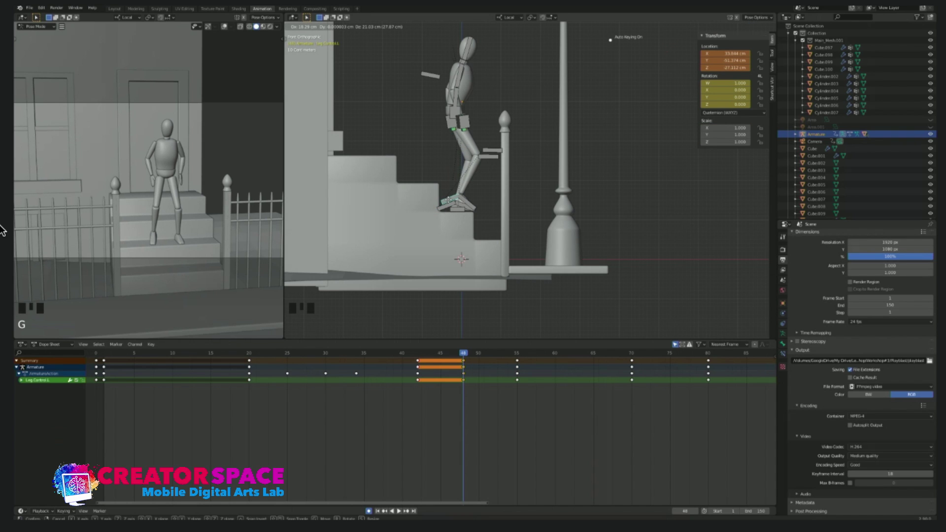
left_click(449, 201)
Step: Lower the left and right arm controls by about 11 cm each at frame 48
left_click(465, 122)
key("g")
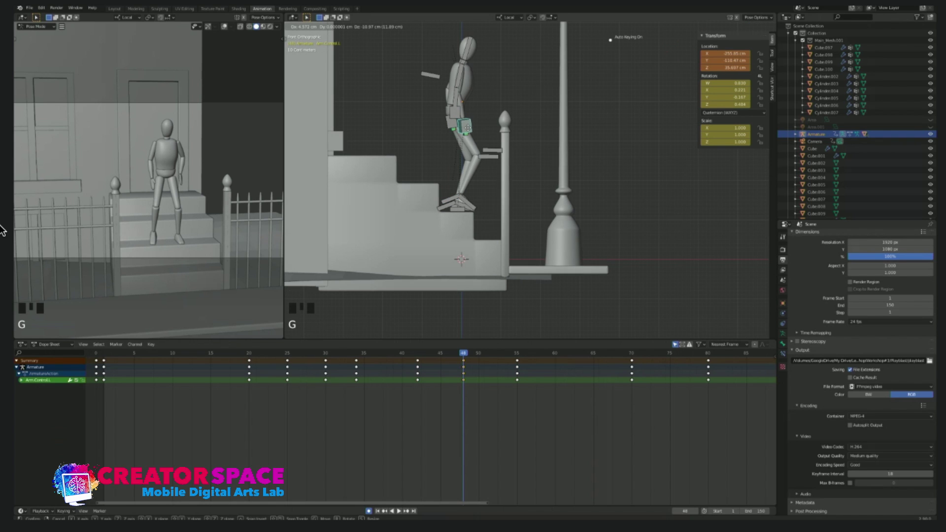
left_click(466, 127)
left_click(451, 129)
key("g")
key("Return")
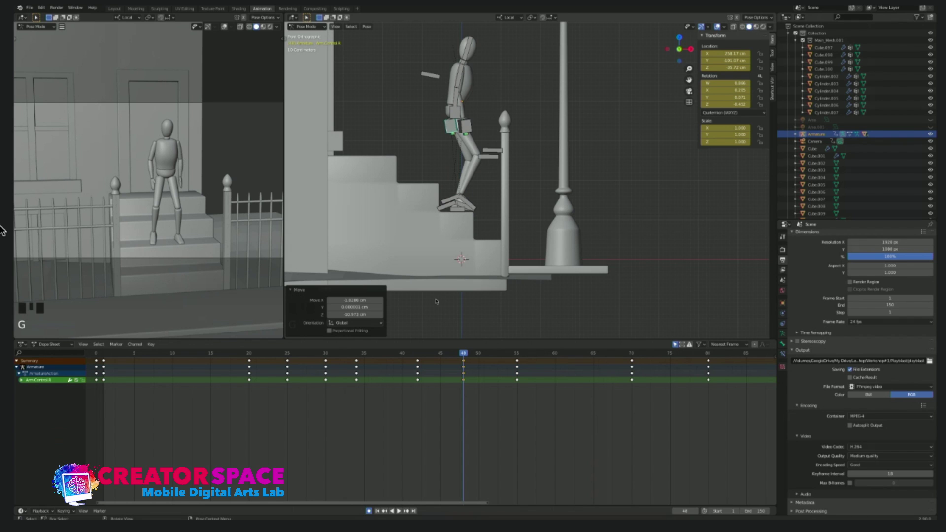
Step: At frame 51, move the left leg control about 23 cm forward so the foot clears the stair edge
left_click_drag(450, 354, 485, 355)
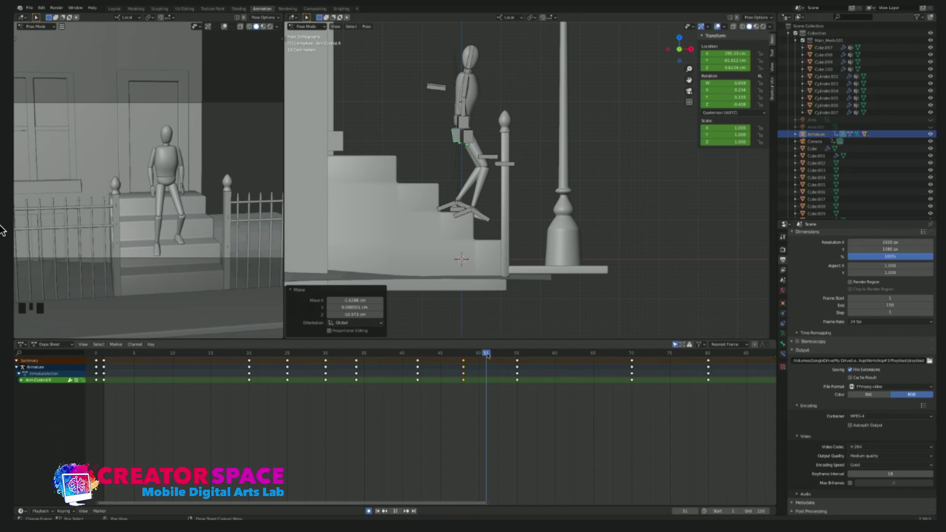
left_click(471, 214)
left_click(471, 215)
key("g")
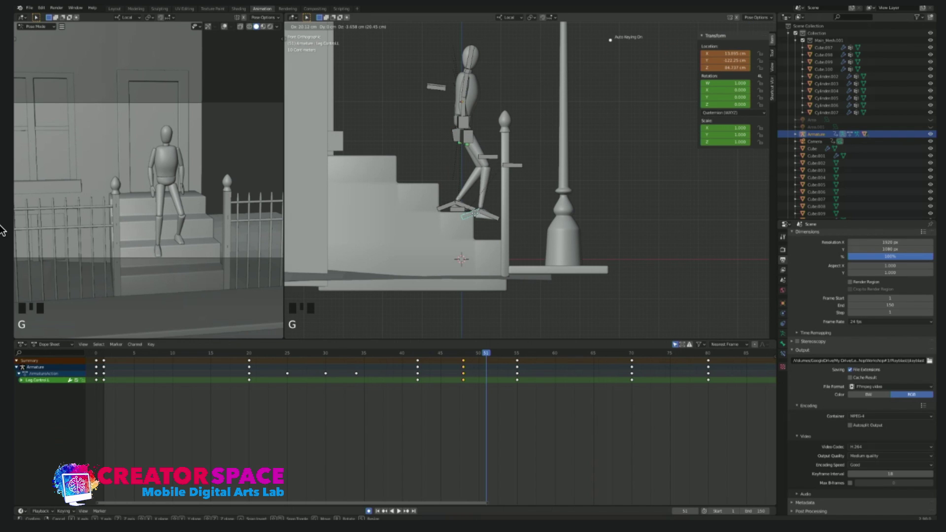
left_click(502, 224)
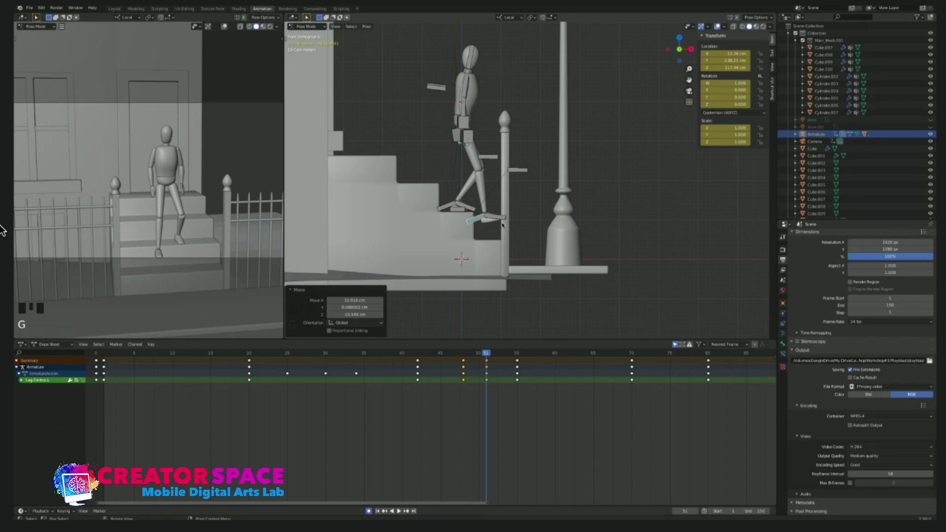
Step: Rotate the left foot and nudge the left leg control by about 0.9 cm at frame 51
left_click(504, 222)
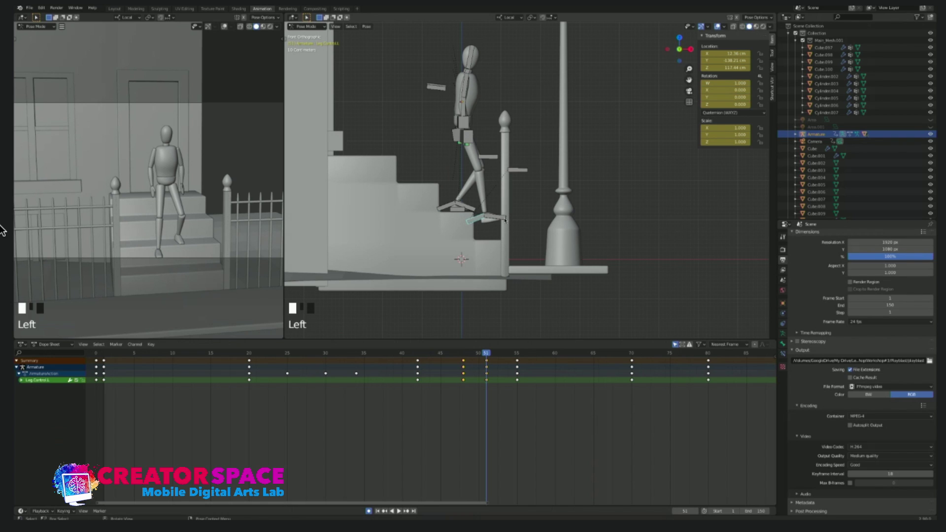
key("r")
left_click(477, 218)
left_click(476, 217)
key("g")
left_click(477, 220)
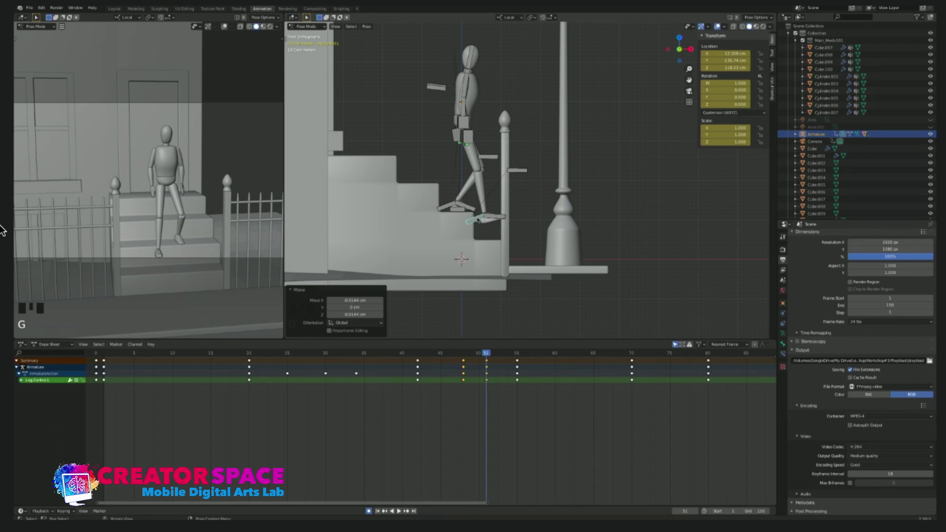
Step: Scrub through the step down from frame 51 to frame 60 and select all the controls
left_click(463, 141)
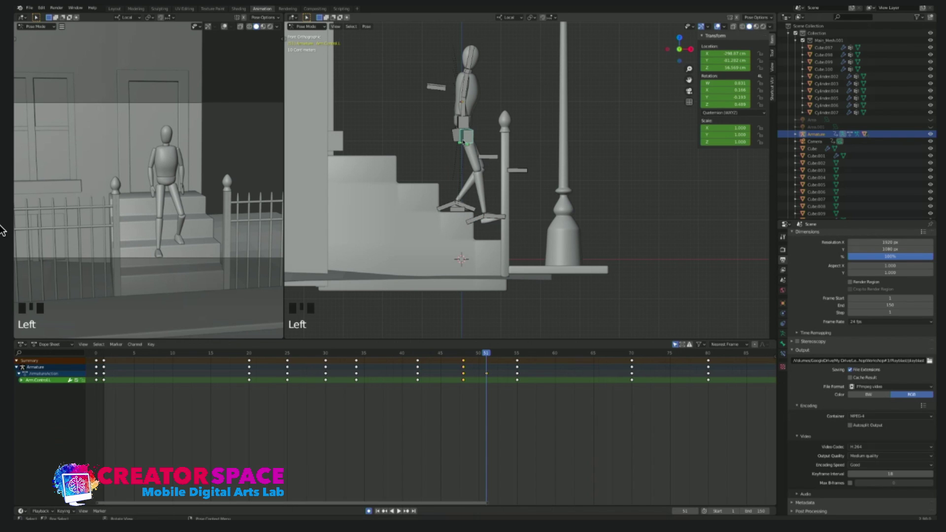
left_click_drag(486, 353, 517, 341)
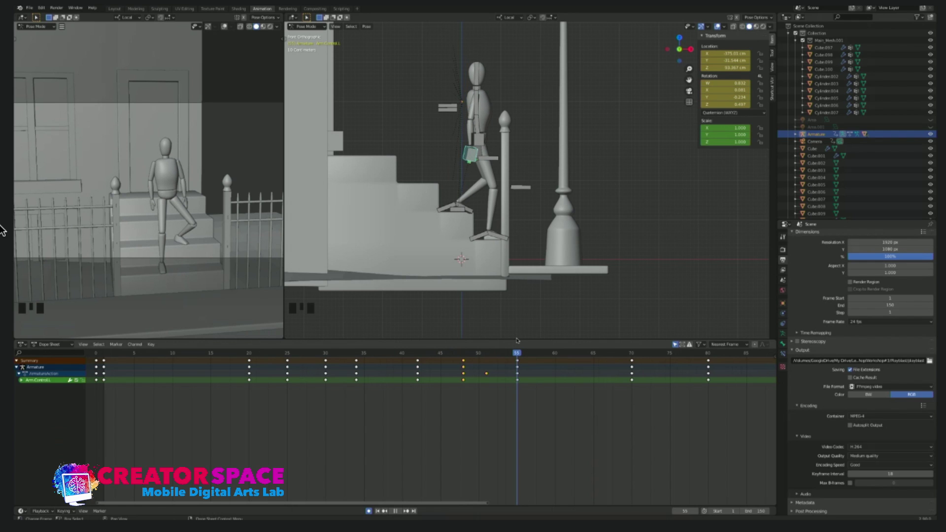
left_click_drag(517, 340, 554, 341)
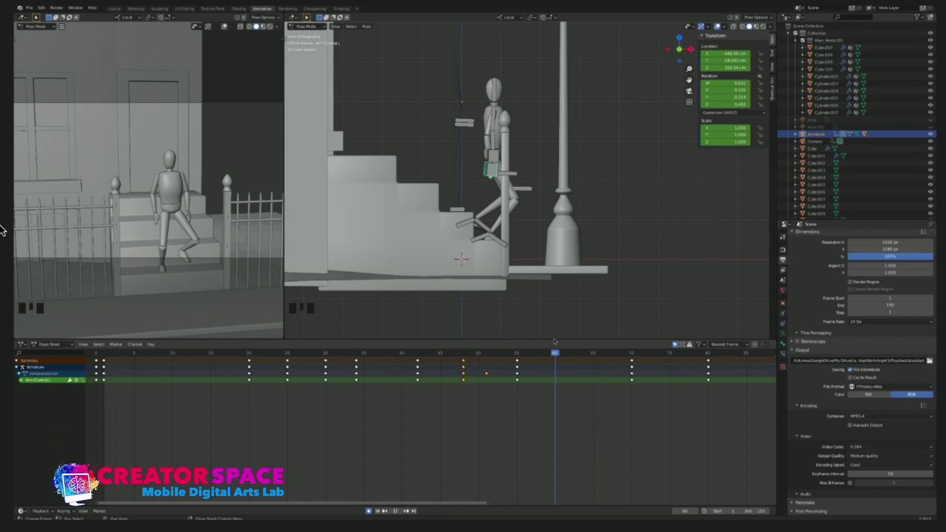
left_click(494, 154)
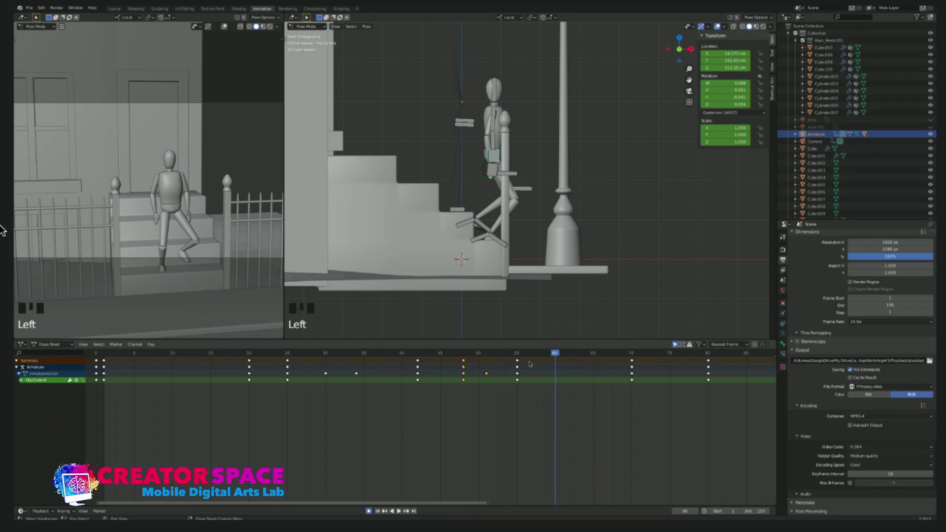
key("a")
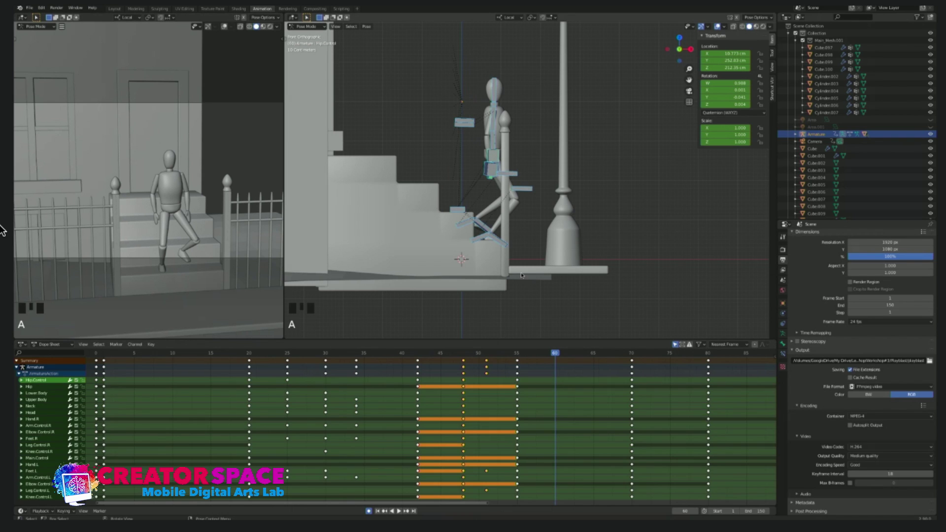
Step: Try to copy the frame 55 keyframes of all controls to frame 60 and undo the paste
left_click_drag(509, 353, 529, 503)
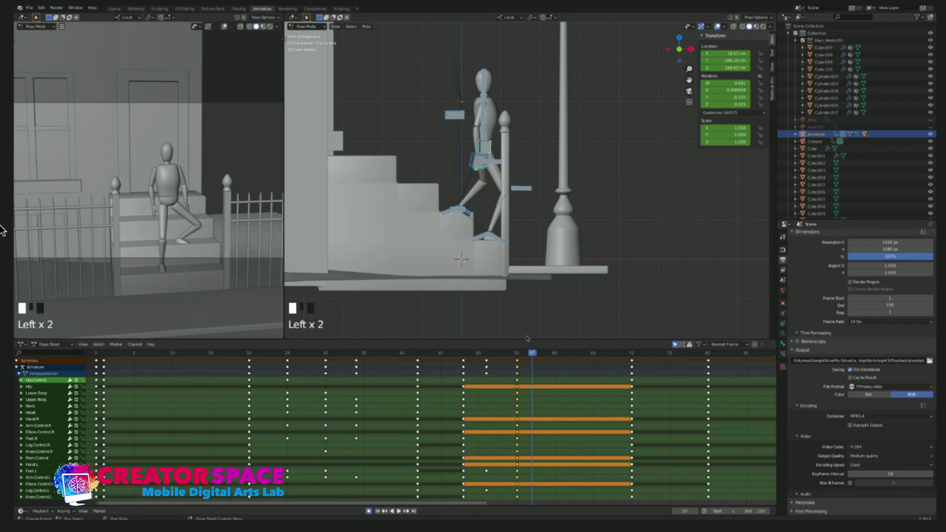
left_click(534, 353)
key("space")
key("super")
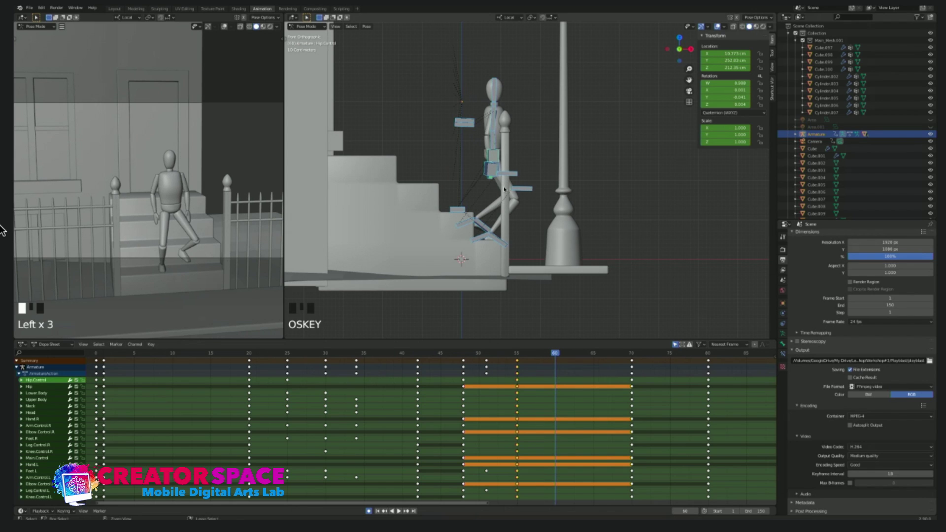
key("super+c")
key("super+v")
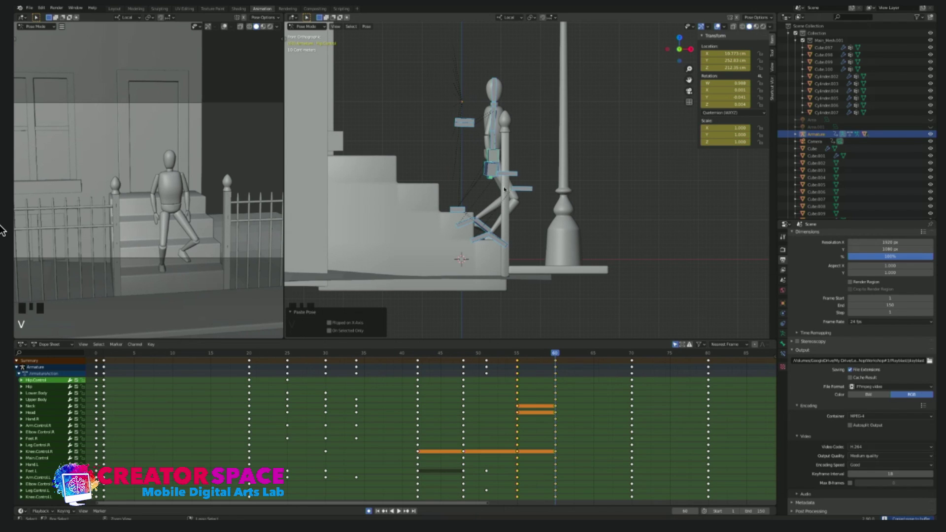
key("super+z")
Step: Copy the pose of all controls at frame 55 and paste it at frame 60
key("Left")
key("Left")
key("Left")
key("Left")
key("Left")
key("super+c")
left_click(548, 352)
left_click(554, 353)
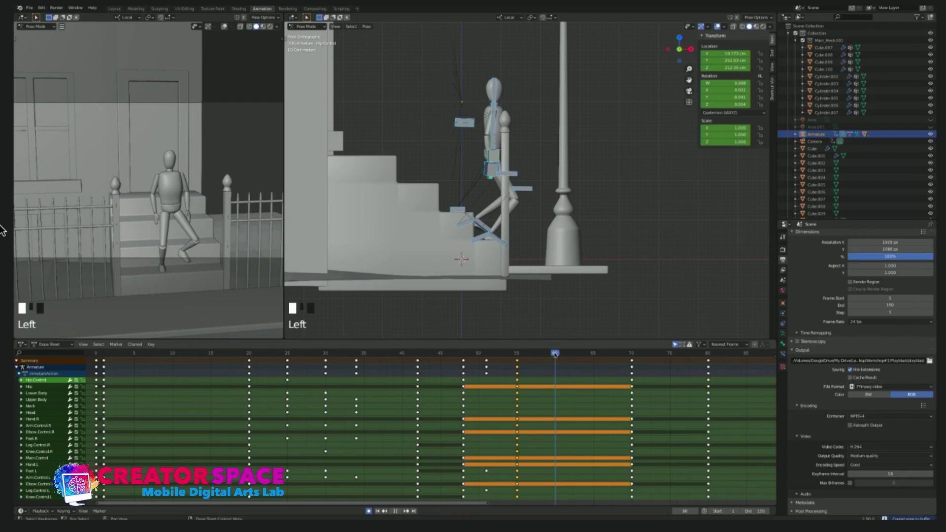
key("super+v")
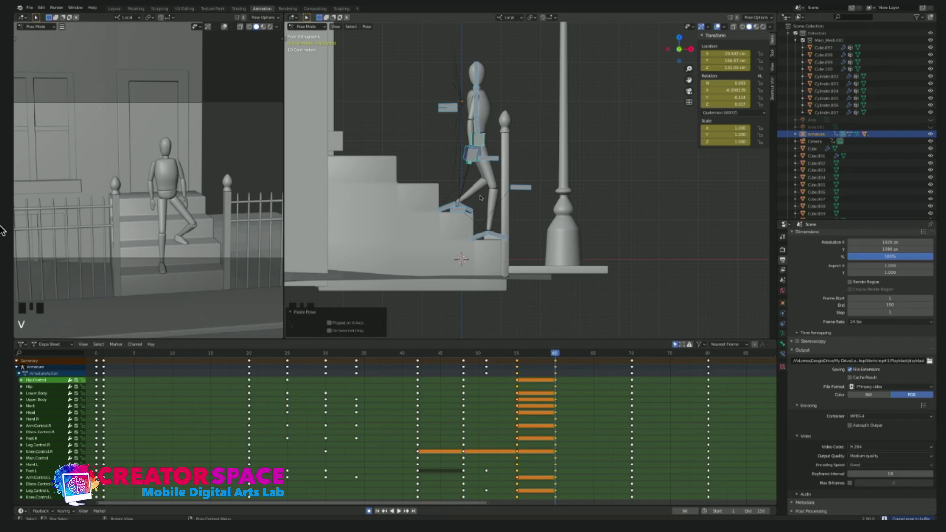
Step: Move the hip control about 11 cm forward and 8 cm down at frame 60
left_click(486, 143)
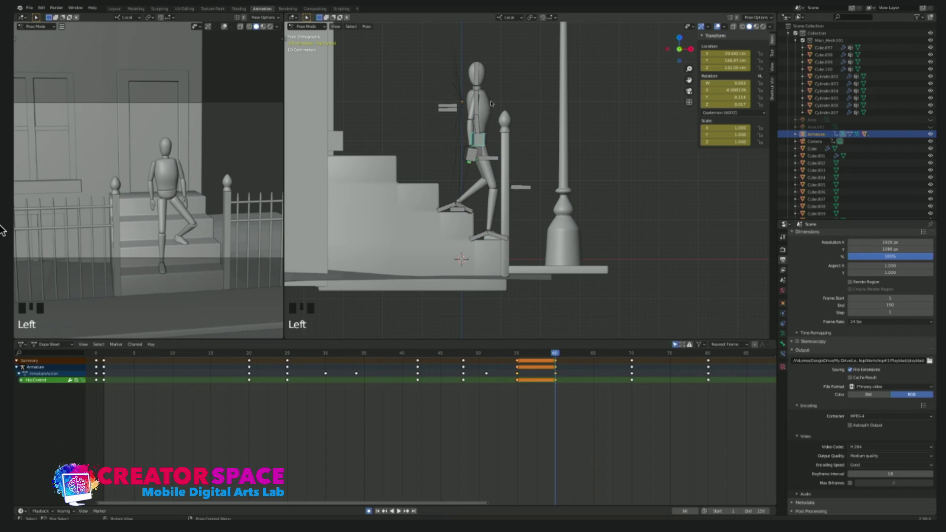
key("r")
left_click(497, 105)
key("g")
left_click(493, 131)
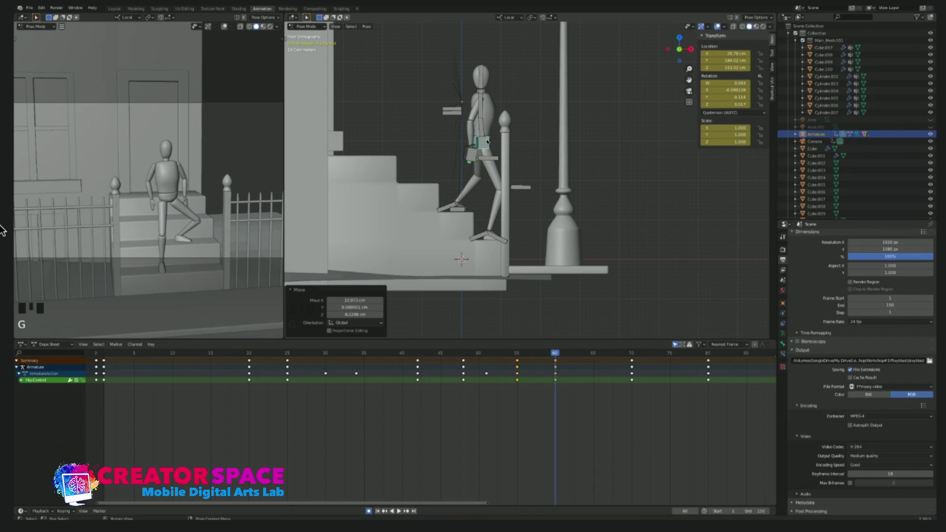
key("r")
key("Escape")
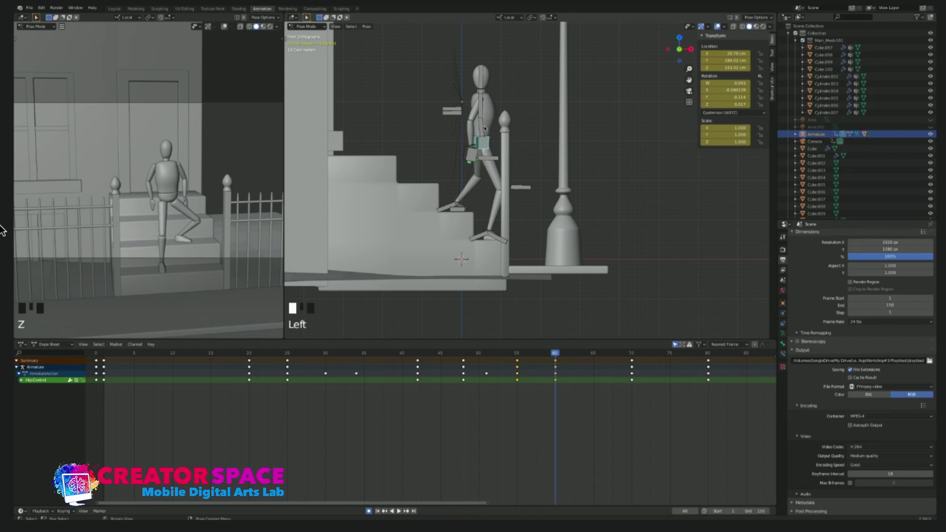
Step: Rotate the lower body and upper body bones to lean the torso forward at frame 60
left_click(502, 116)
key("r")
left_click(503, 115)
left_click(490, 101)
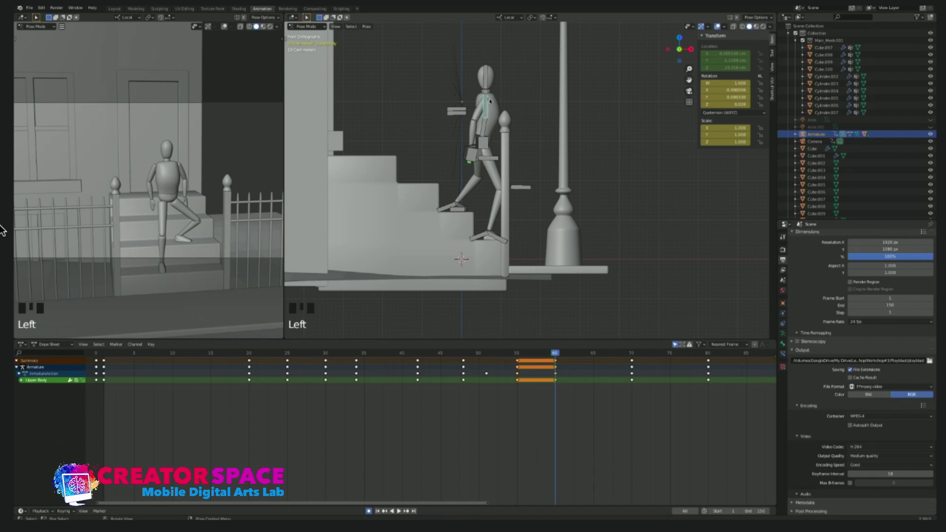
key("r")
left_click(490, 91)
Step: Rotate the neck and head bones at frame 60 to tilt the head forward with the leaning torso
left_click(491, 91)
key("r")
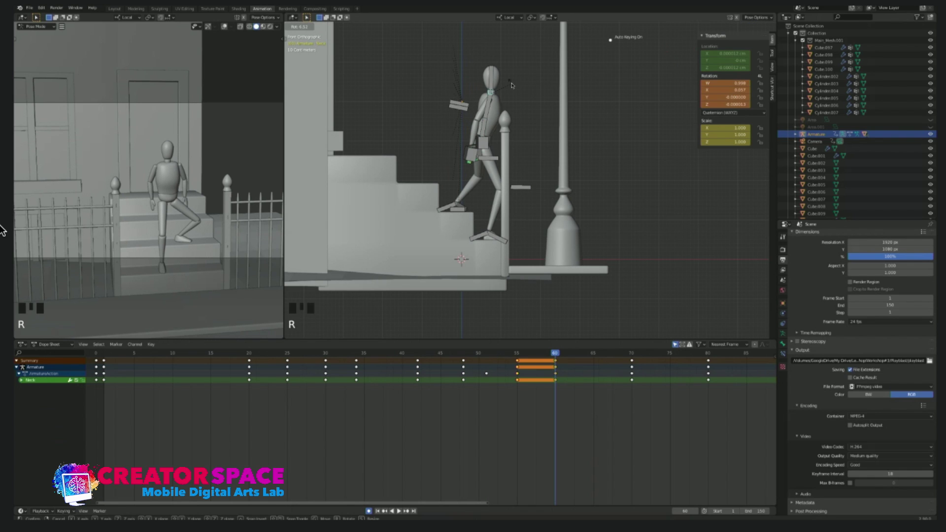
left_click(496, 75)
left_click(496, 74)
key("r")
left_click(480, 146)
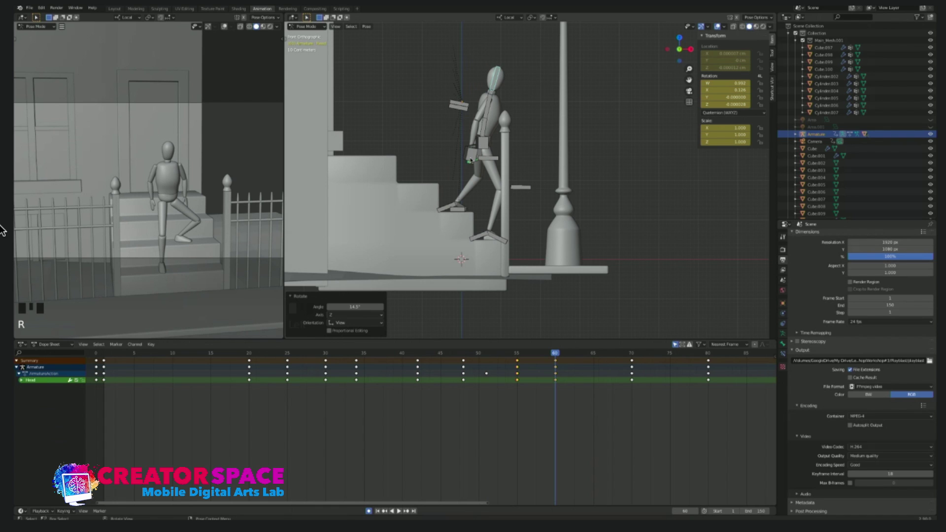
Step: Move the left arm control about 27 cm and the right arm control about 48 cm forward at frame 60
left_click(470, 160)
key("g")
key("Return")
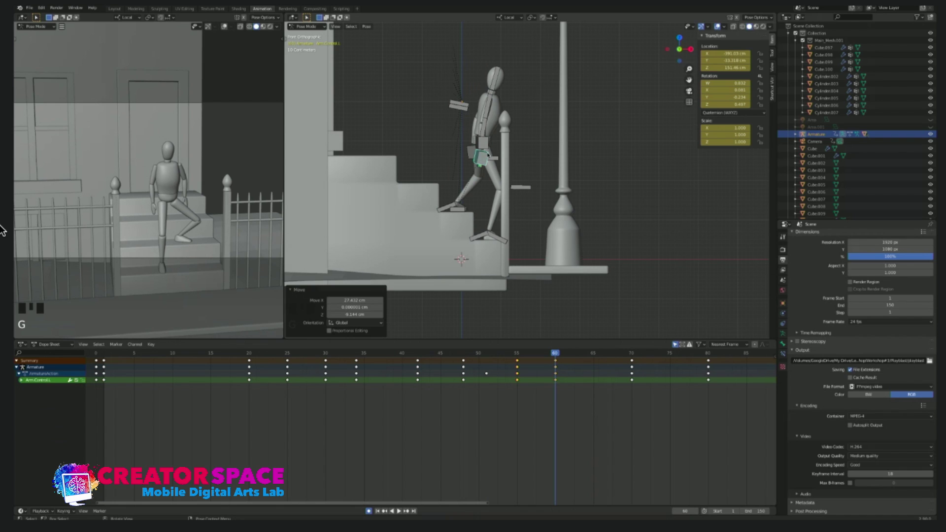
left_click(476, 150)
key("g")
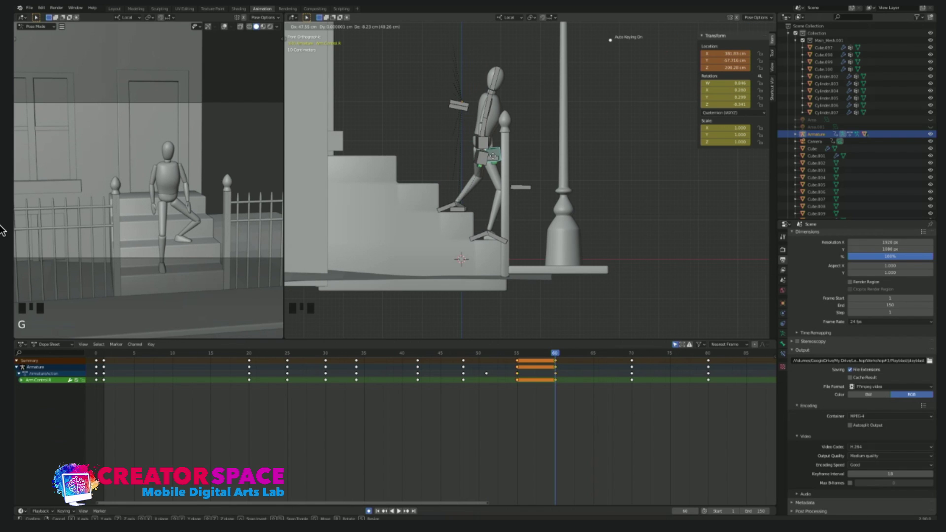
key("Return")
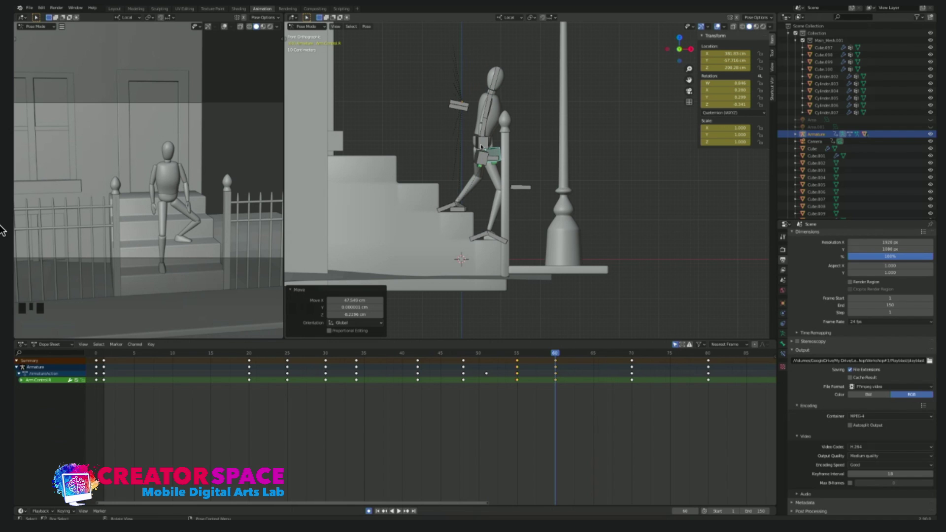
Step: Lower the hip control by about 5.5 cm at frame 60
left_click(481, 144)
key("g")
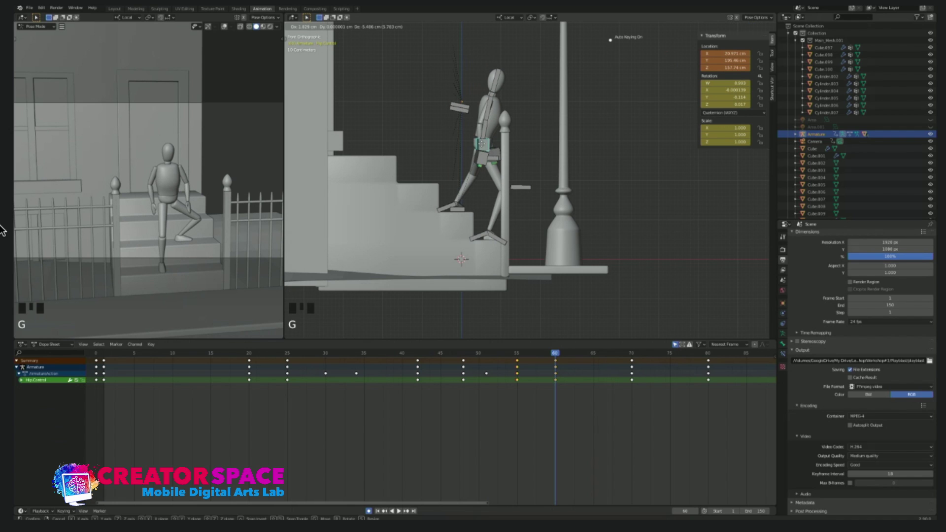
key("Return")
Step: From the character's front, move the right knee control about 13 cm inward and rotate the right foot at frame 60
key("KP_3")
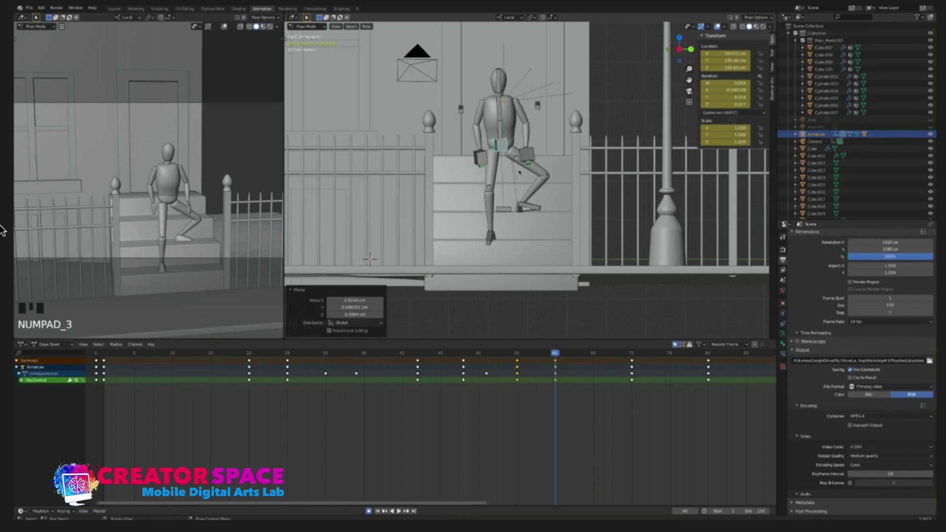
left_click(536, 106)
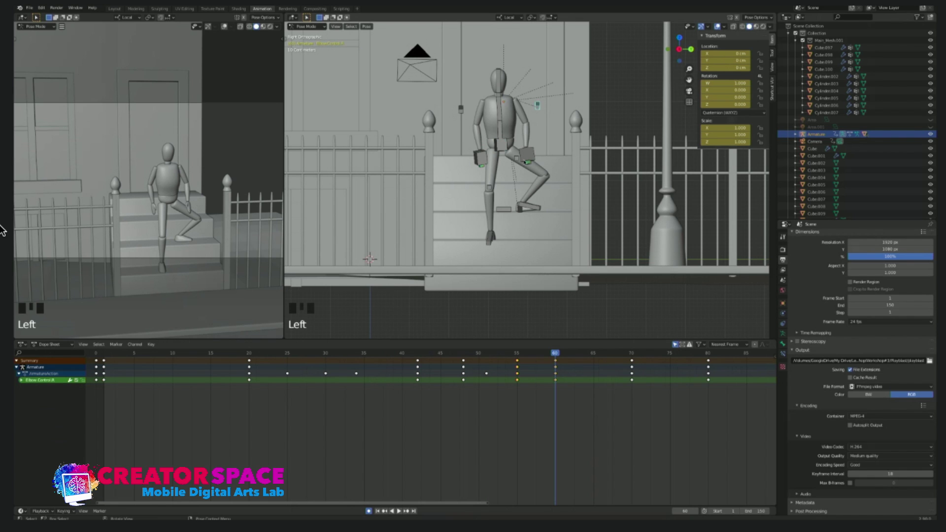
left_click(516, 164)
key("g")
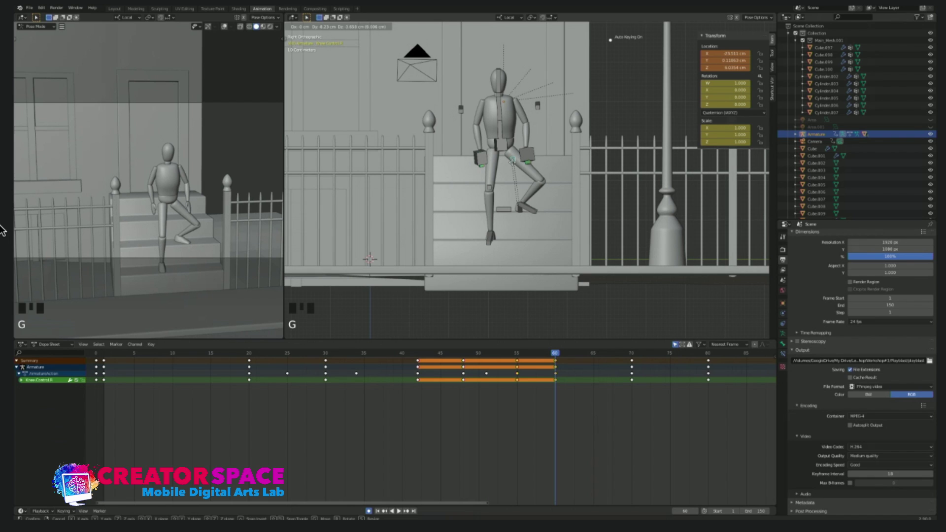
key("Return")
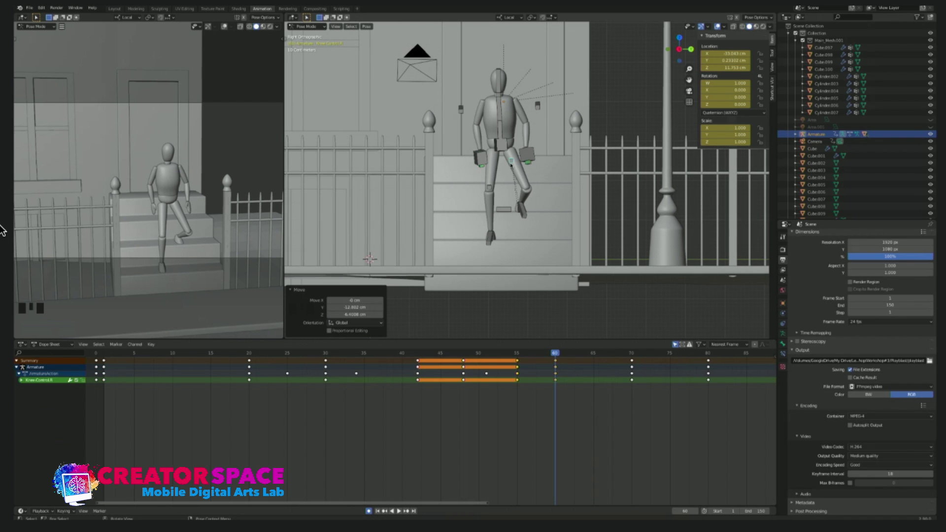
left_click(523, 215)
key("r")
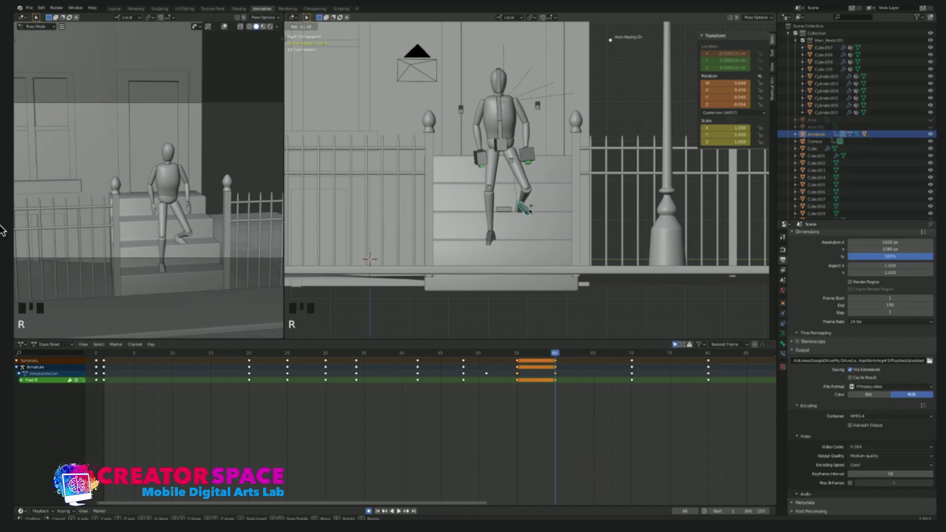
key("Return")
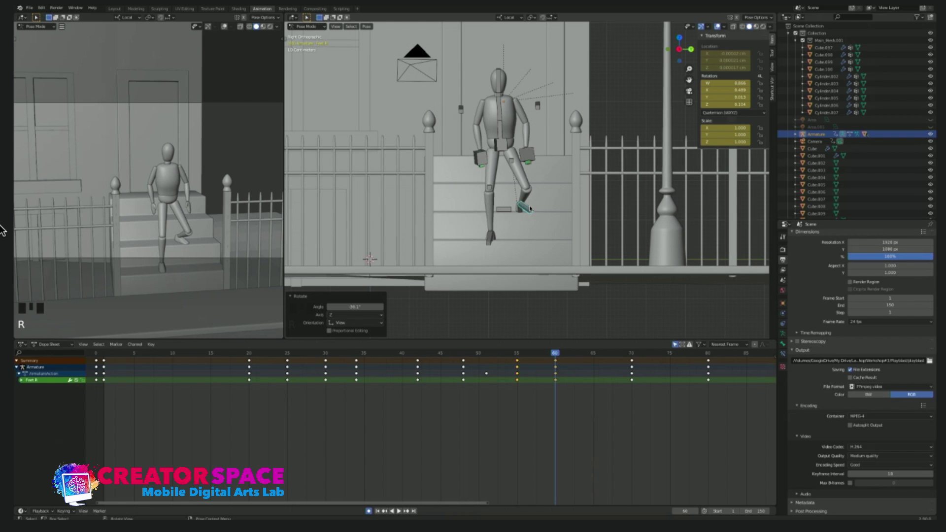
Step: Scrub back and forth through the frames before frame 60 to check the right leg's motion
key("Left")
key("Left")
key("Left")
key("Left")
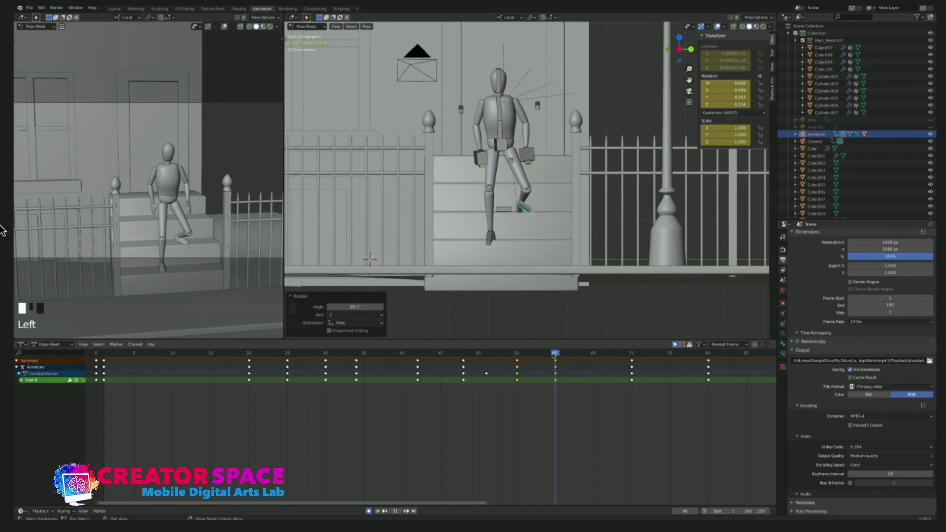
key("Left")
key("Left")
key("Left")
key("Right")
key("Right")
key("Right")
Step: At frame 55, move the right knee control about 10 cm inward and rotate the right foot
mouse_move(525, 353)
left_mouse_down()
mouse_move(562, 356)
mouse_move(499, 355)
mouse_move(518, 355)
left_mouse_up()
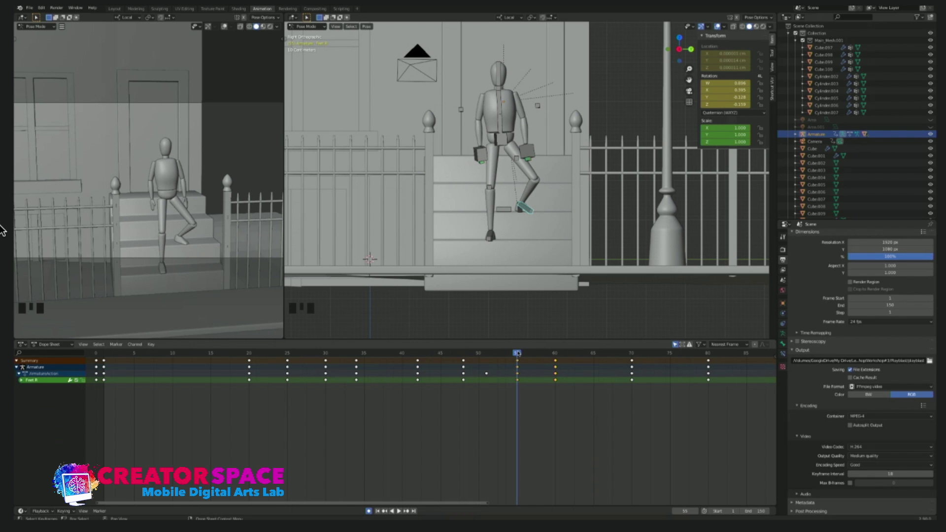
left_click(516, 158)
key("g")
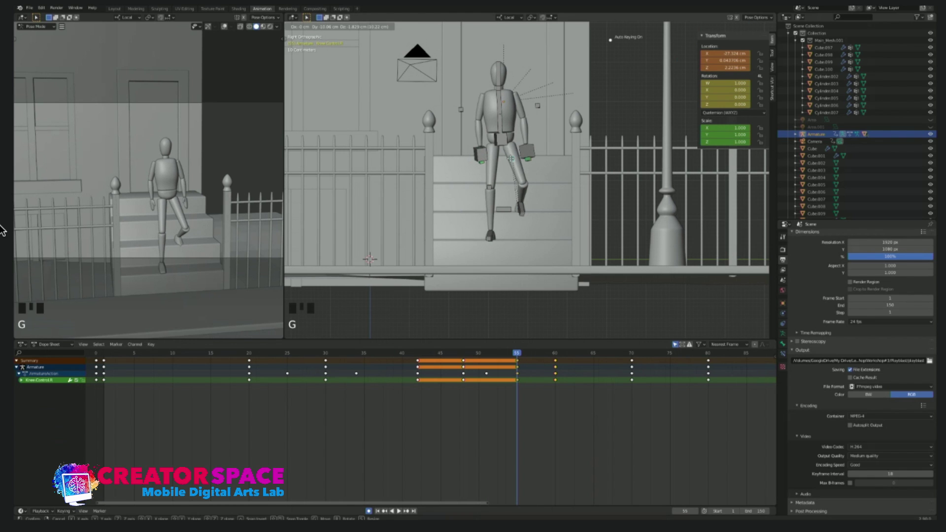
key("Return")
left_click(522, 208)
key("r")
key("Return")
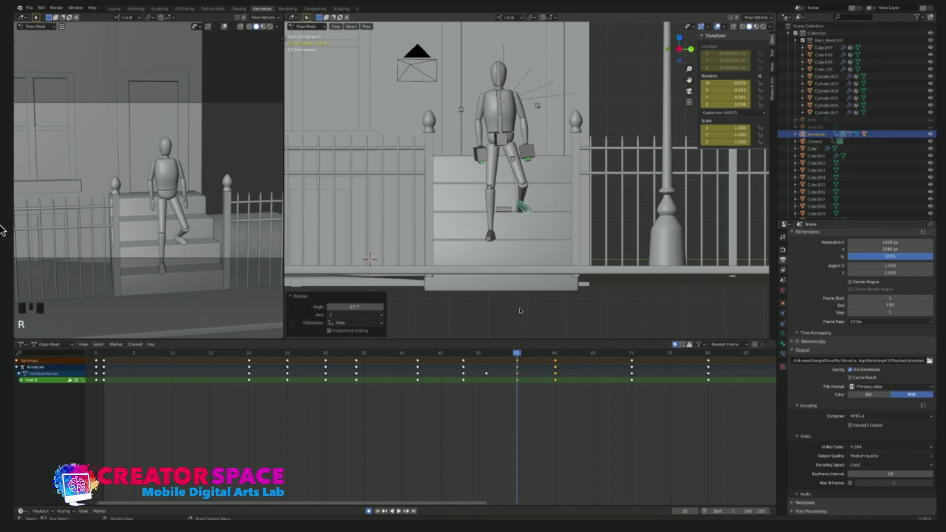
Step: Copy the frame 60 keyframes of all controls and paste the stored pose onto all controls at frame 65
left_click_drag(517, 356, 592, 354)
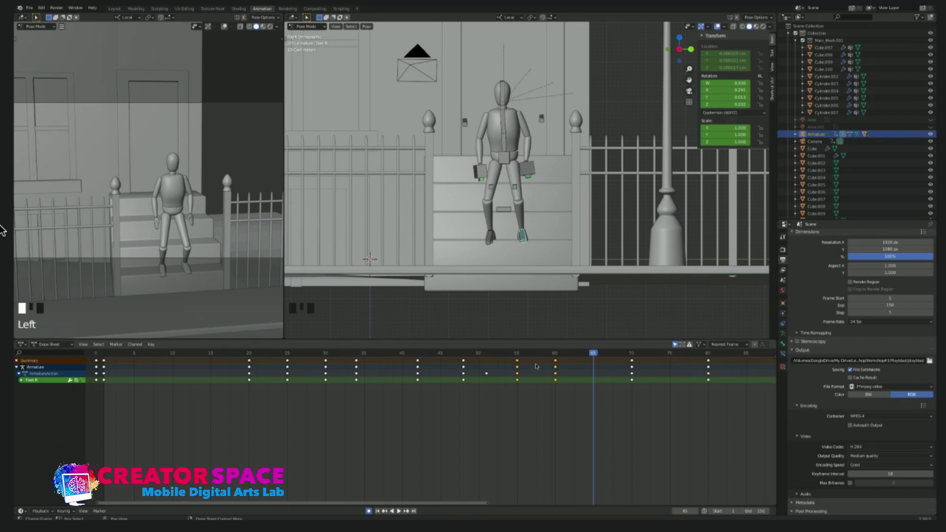
key("a")
left_click_drag(565, 355, 555, 354)
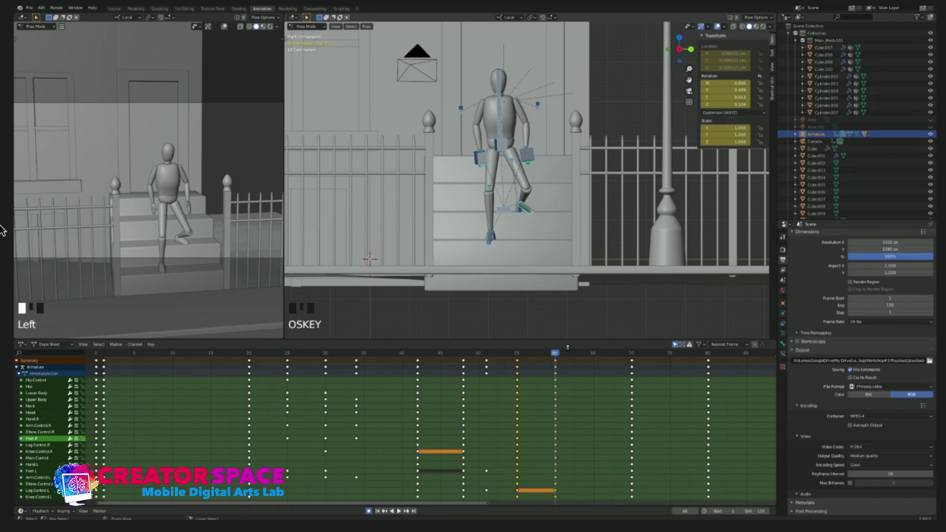
left_click(562, 367)
left_click(562, 379)
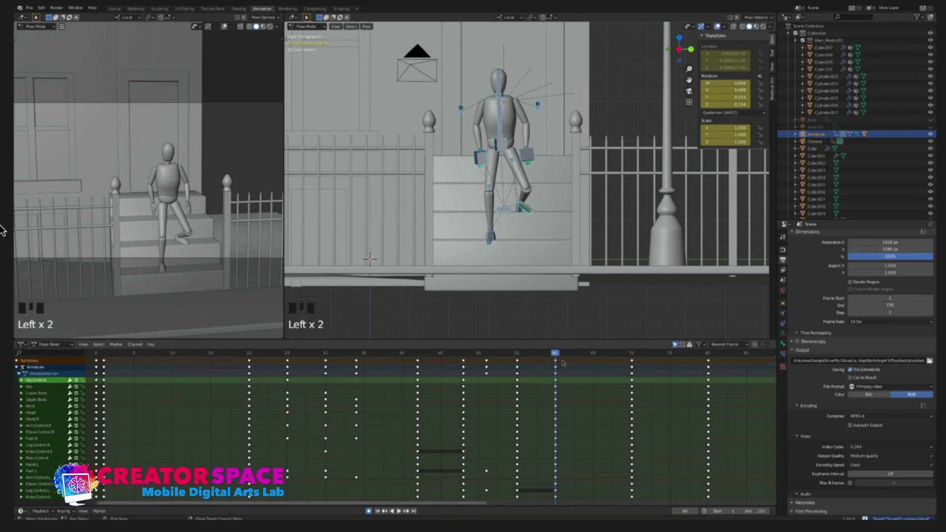
left_click_drag(563, 360, 552, 503)
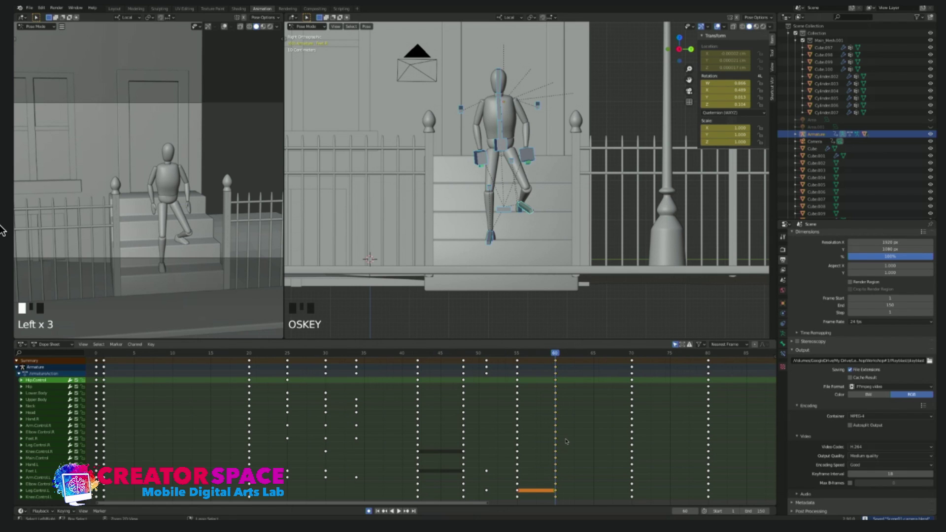
key("super+c")
left_click_drag(571, 353, 593, 352)
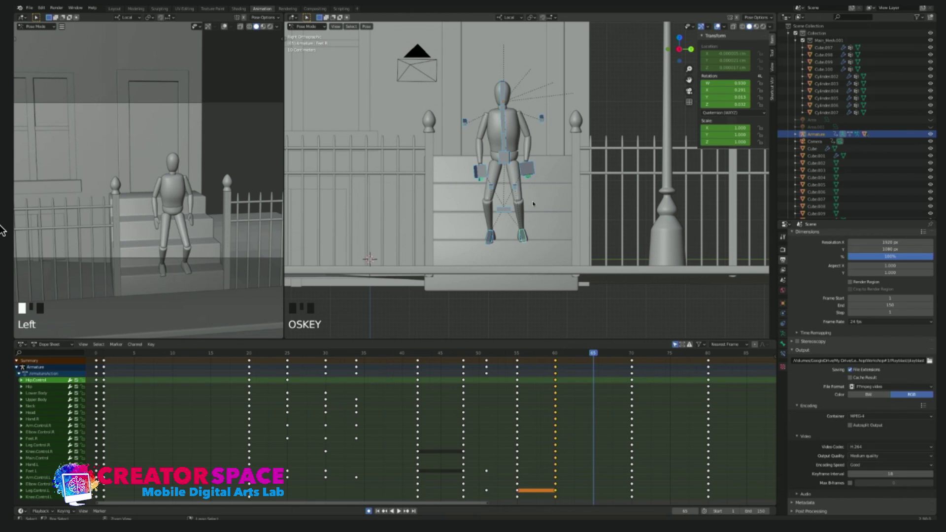
key("super+v")
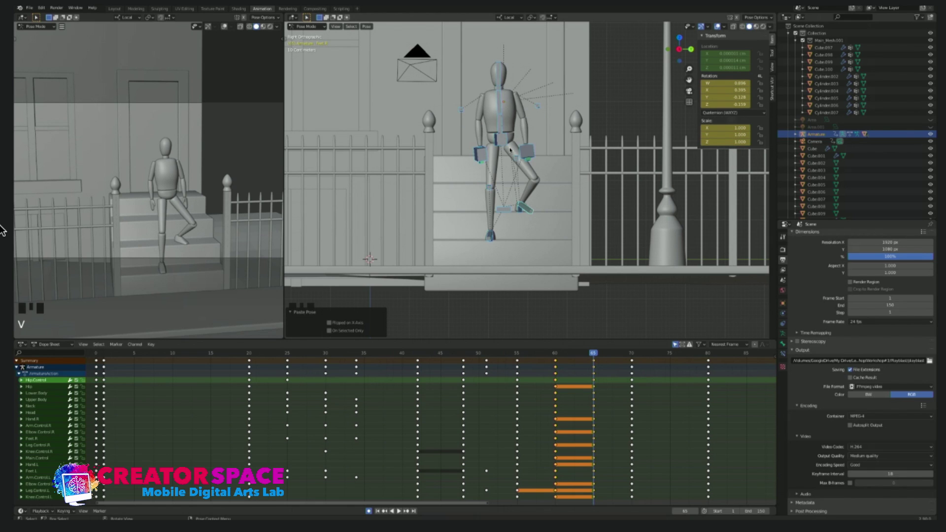
Step: From the side view, move the hip control about 24 cm forward and 4.6 cm down at frame 65
middle_click_drag(491, 168, 493, 181)
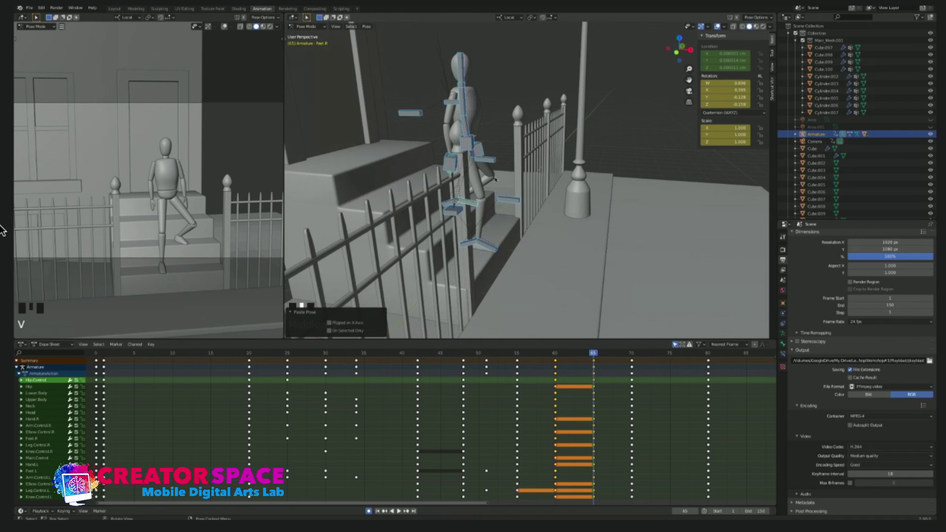
key("KP_1")
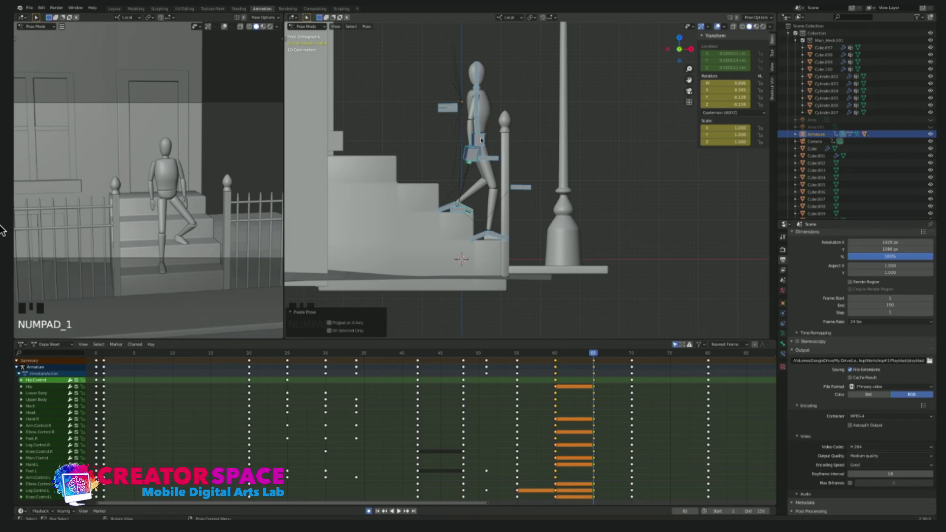
left_click(483, 141)
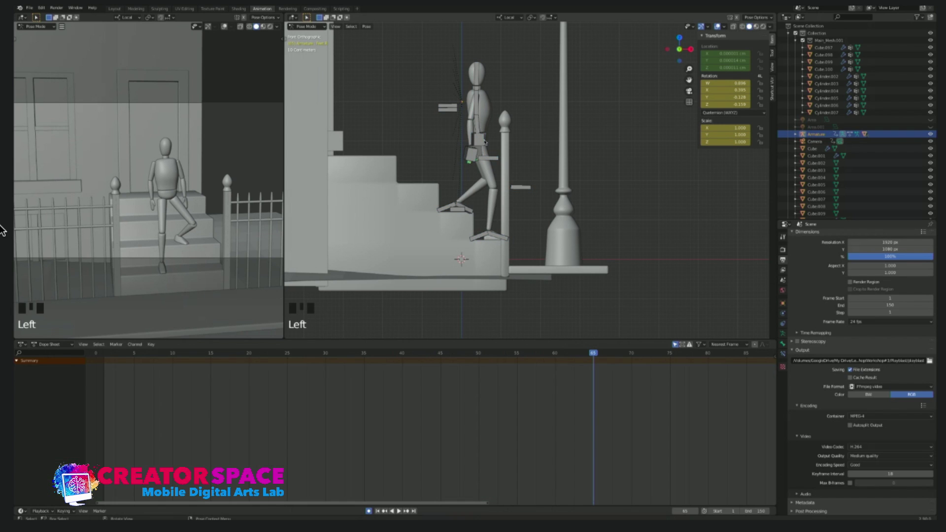
left_click(483, 141)
key("r")
left_click(489, 135)
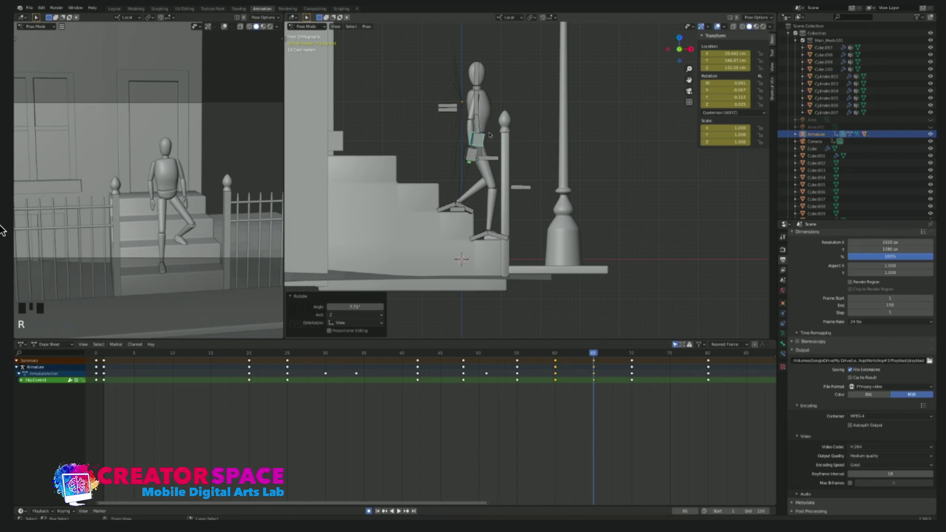
key("g")
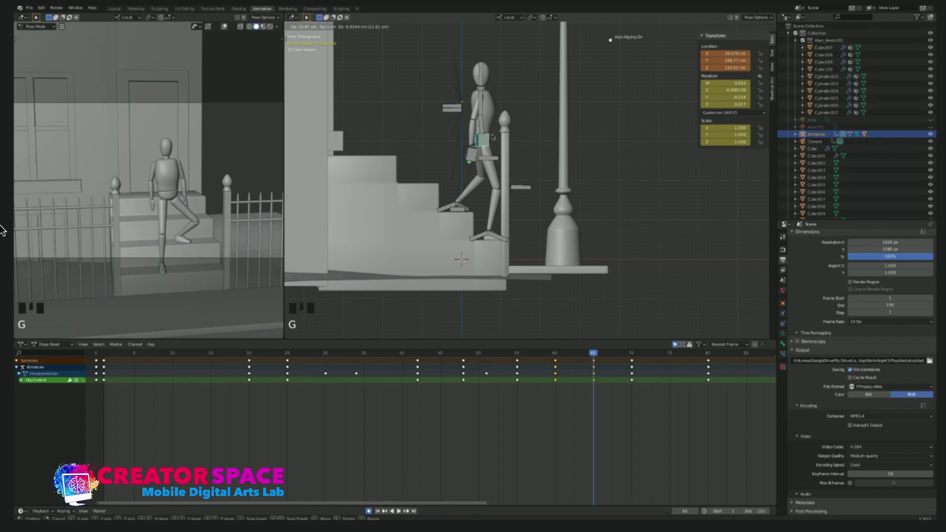
key("z")
left_click(442, 203)
key("g")
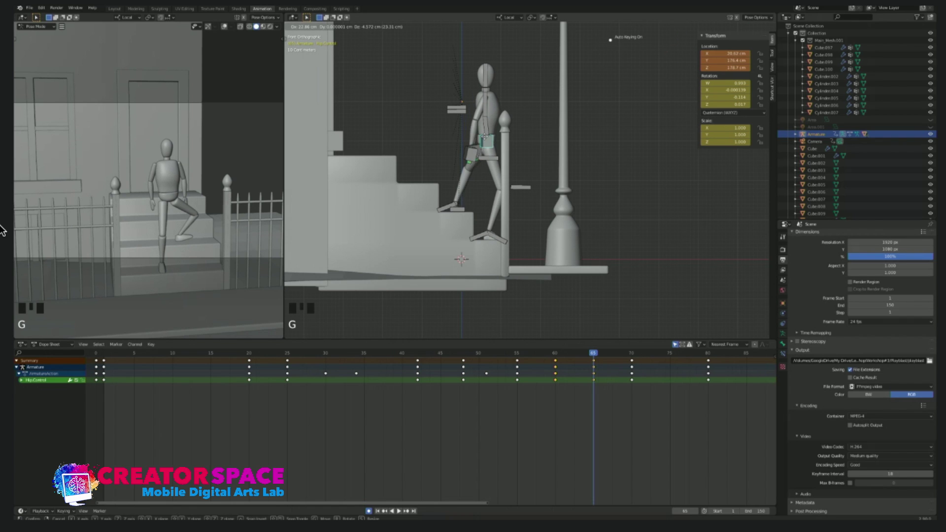
left_click(486, 139)
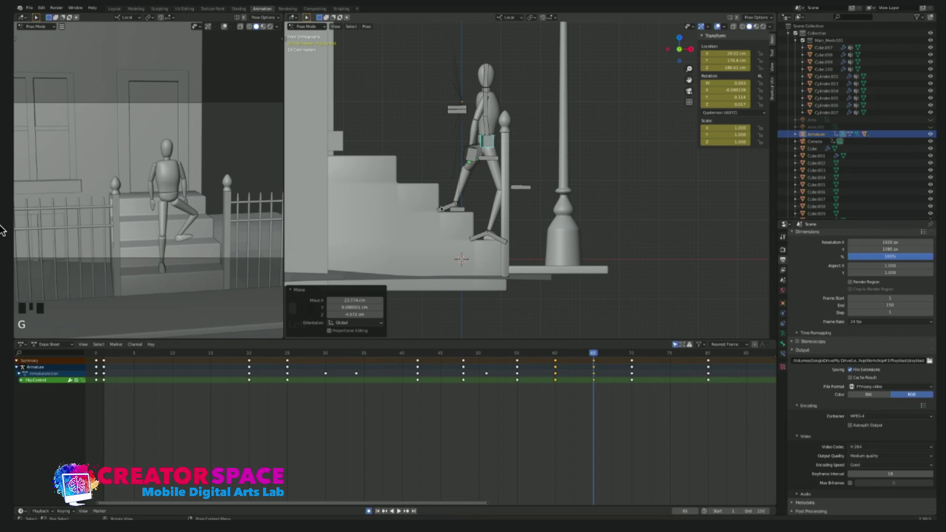
Step: Bring the right leg control forward at frame 65 and rotate the right foot by about 15°
key("ctrl+z")
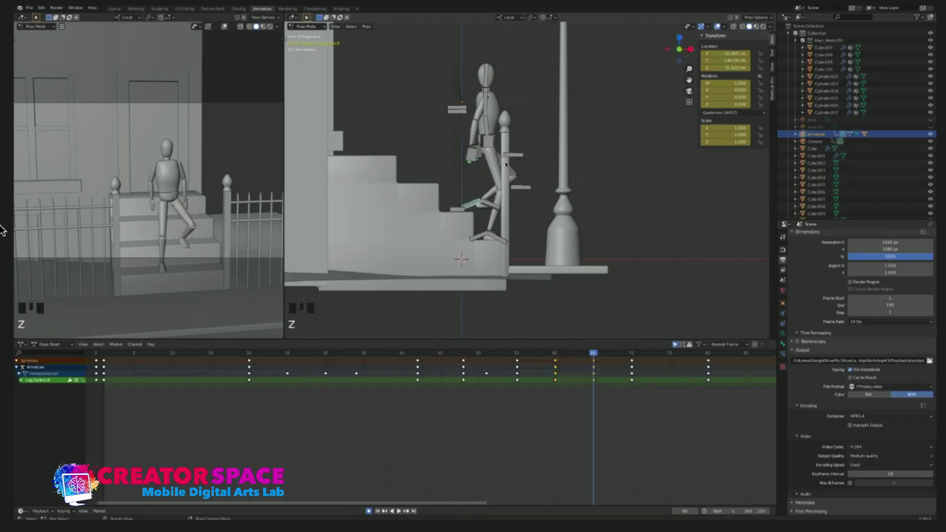
left_click(489, 205)
key("r")
left_click(474, 207)
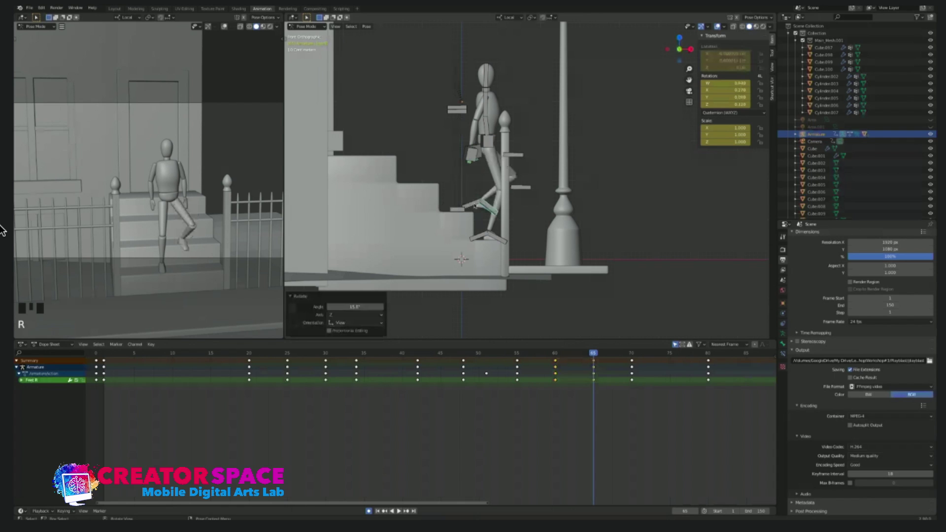
Step: At frame 65, nudge the hip control and adjust the rotation of the foot on the lowest step
left_click(488, 141)
key("g")
left_click(507, 249)
left_click(507, 241)
key("r")
left_click(498, 204)
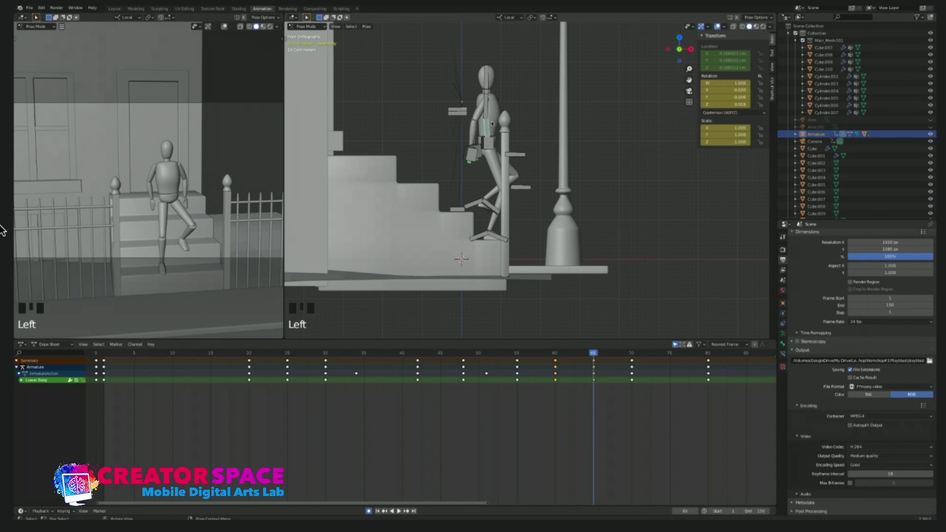
Step: Rotate the upper body about 14° at frame 65 so the torso leans forward
left_click(494, 106)
key("r")
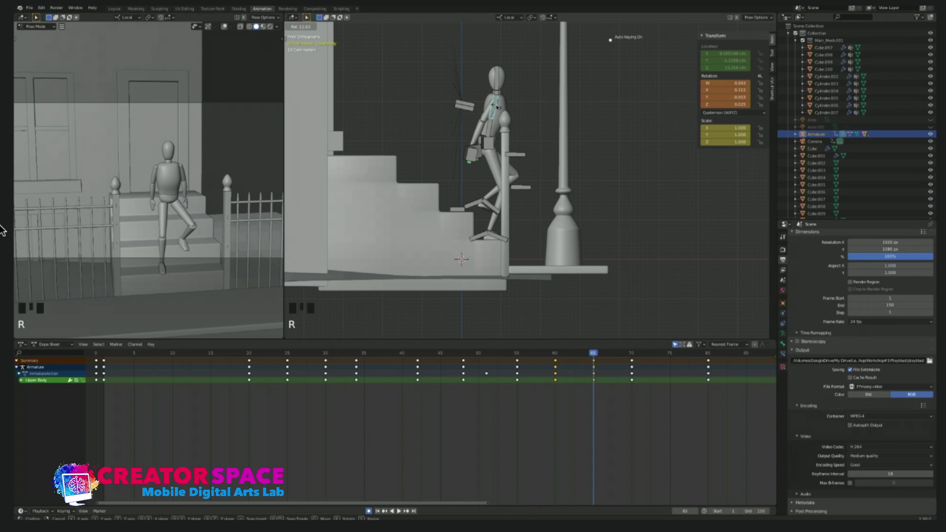
left_click(497, 94)
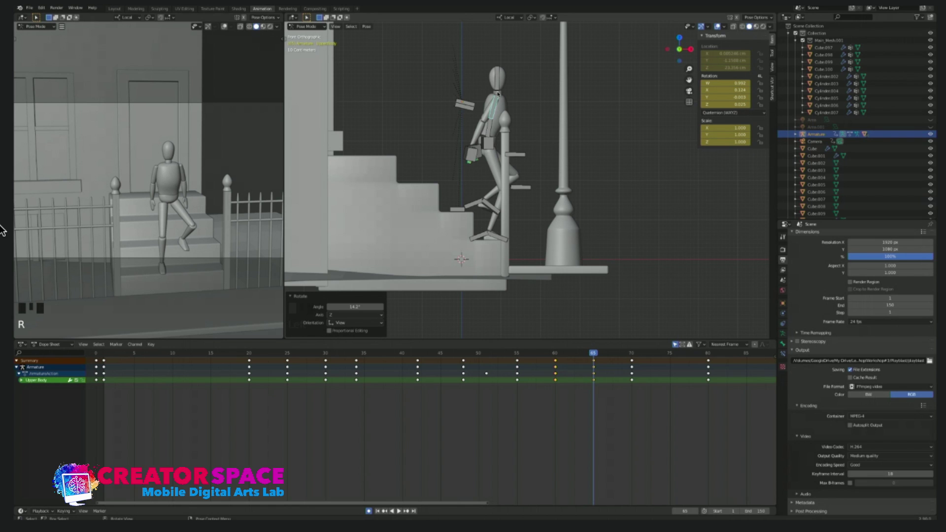
Step: Bring the arm controls forward at frame 65, moving the right one about 43 cm forward and 8 cm up
left_click(472, 154)
key("g")
left_click(490, 156)
key("r")
left_click(488, 158)
left_click(473, 152)
key("g")
left_click(488, 151)
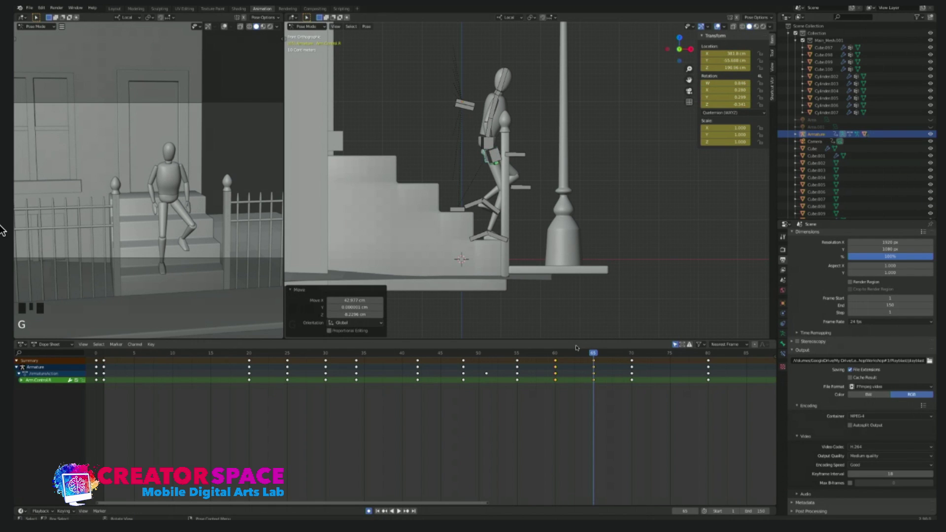
Step: Play back the stair descent repeatedly from different frames and examine the timing of the last step down
left_click_drag(577, 349, 326, 358)
key("space")
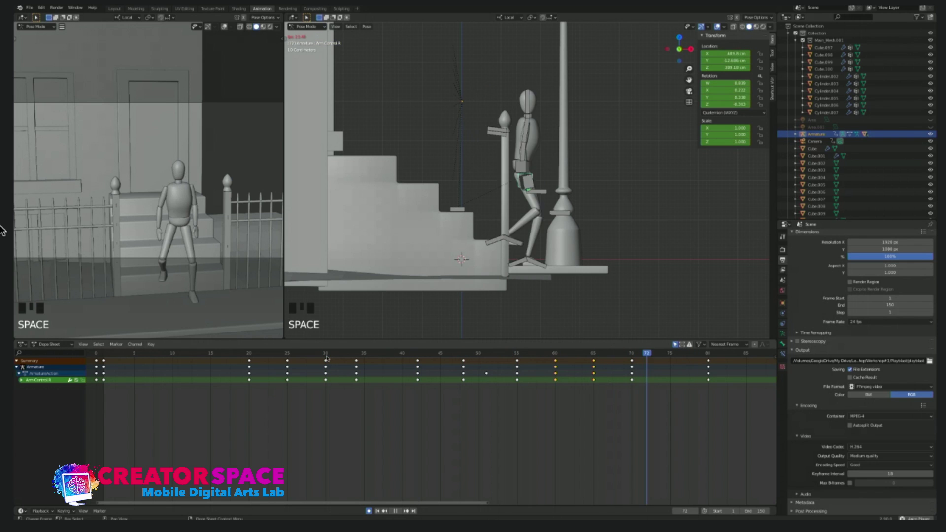
key("space")
key("shift+Left")
key("space")
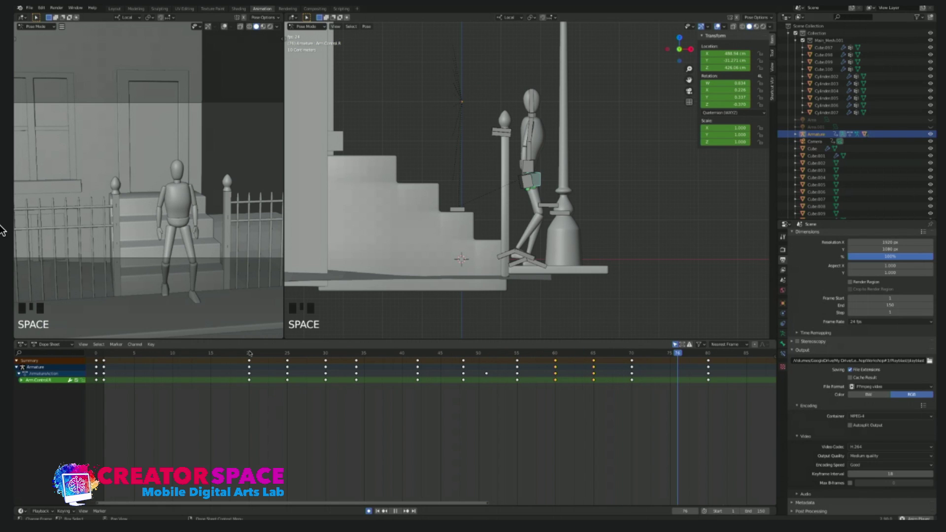
key("space")
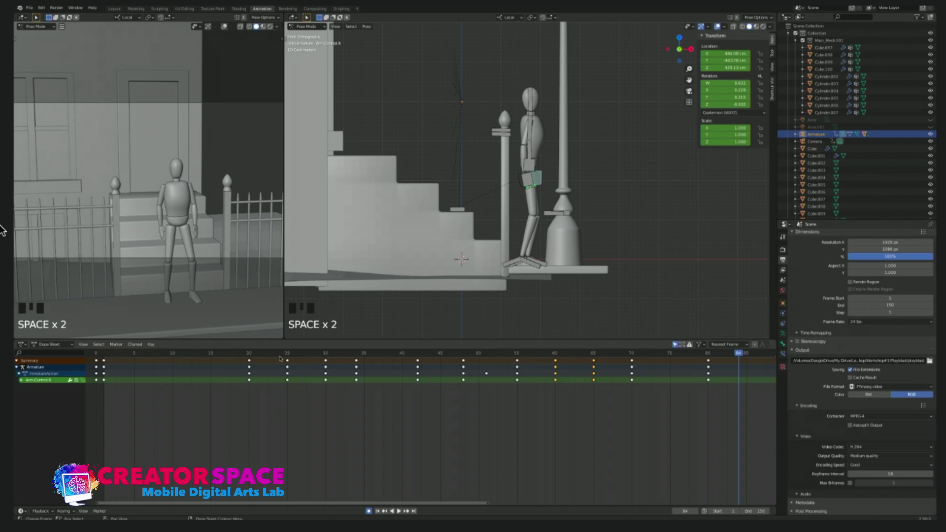
left_click(359, 355)
key("space")
key("space")
left_click(393, 356)
key("space")
key("space")
left_click(280, 356)
key("space")
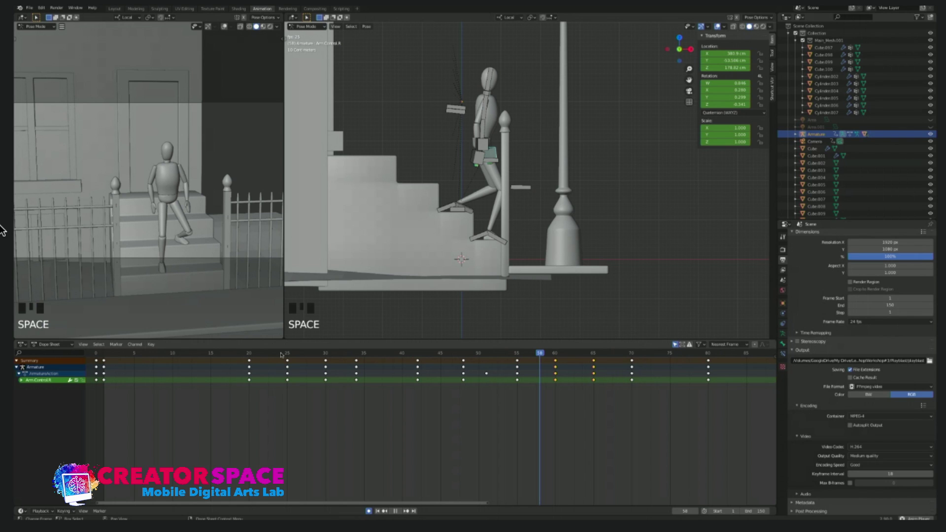
left_click(595, 369)
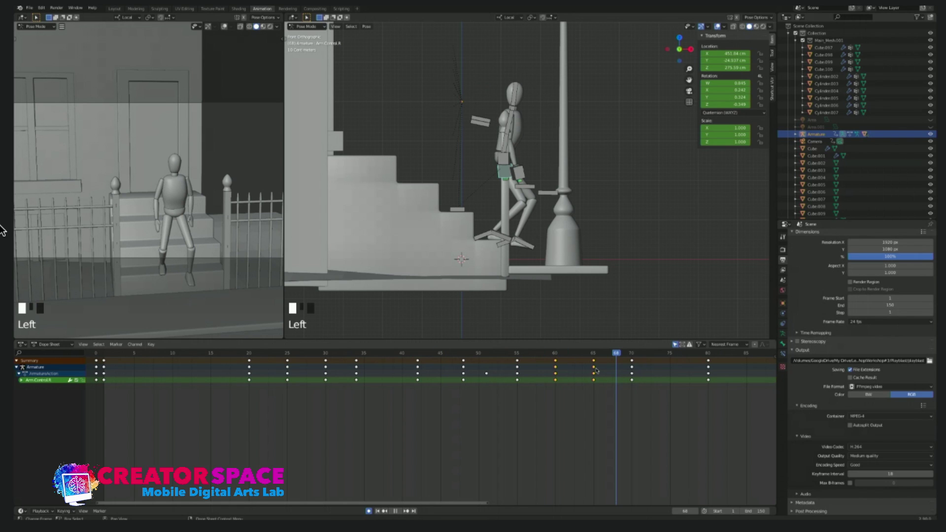
left_click_drag(596, 370, 542, 376)
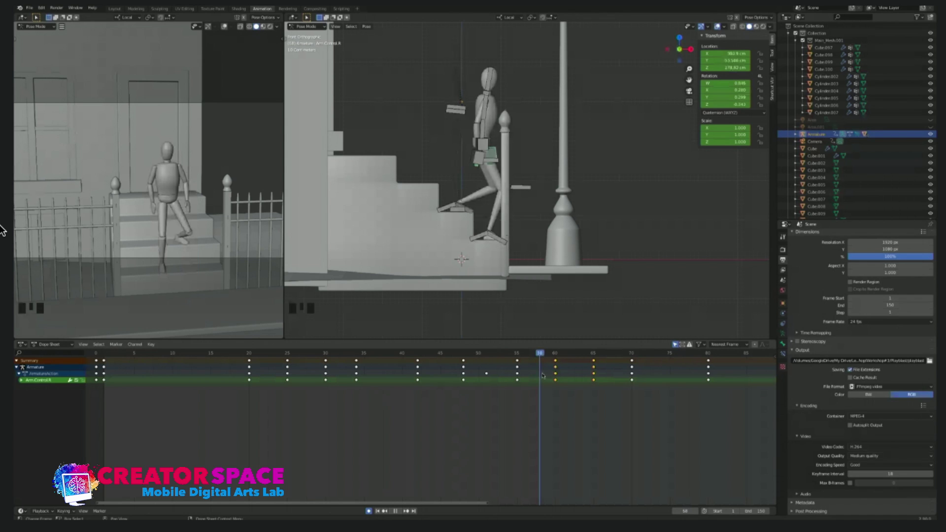
Step: Select all controls and shift their keyframes from frame 60 onward three frames earlier
key("a")
left_click_drag(542, 376, 713, 503)
key("g")
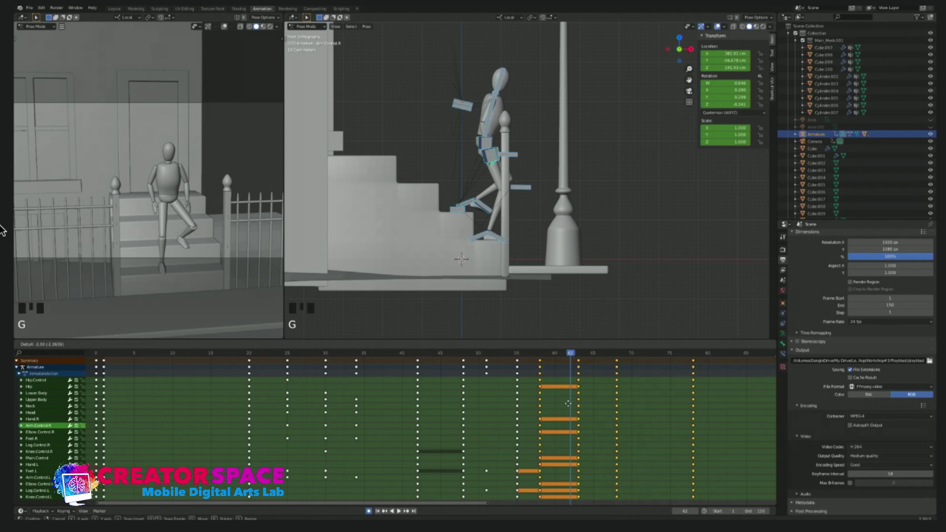
left_click(562, 403)
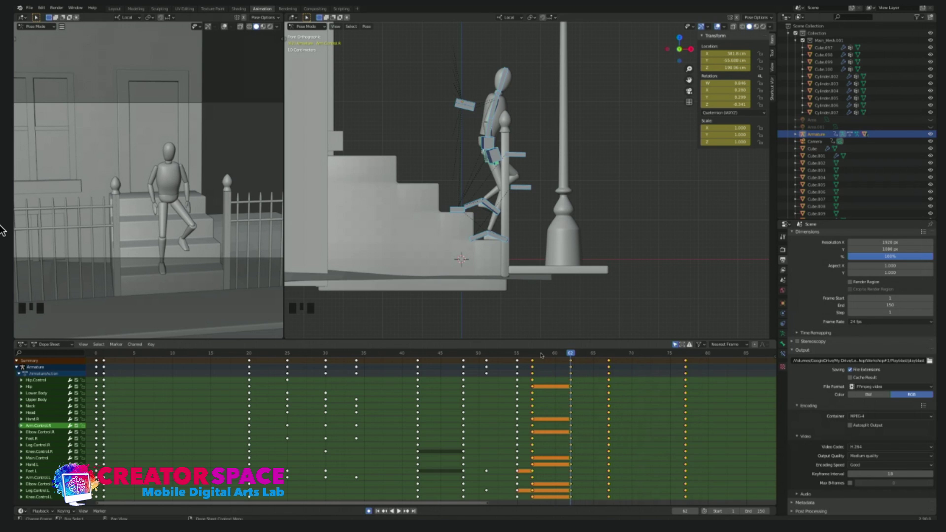
Step: Replay the descent from several earlier frames to examine the retimed steps
left_click_drag(542, 354, 478, 354)
key("space")
key("space")
left_click(440, 351)
key("space")
key("space")
left_click_drag(429, 352, 378, 349)
key("space")
key("space")
Step: Shift the selected keyframes one frame later, so they start at frame 58, and replay the descent to check the timing
key("g")
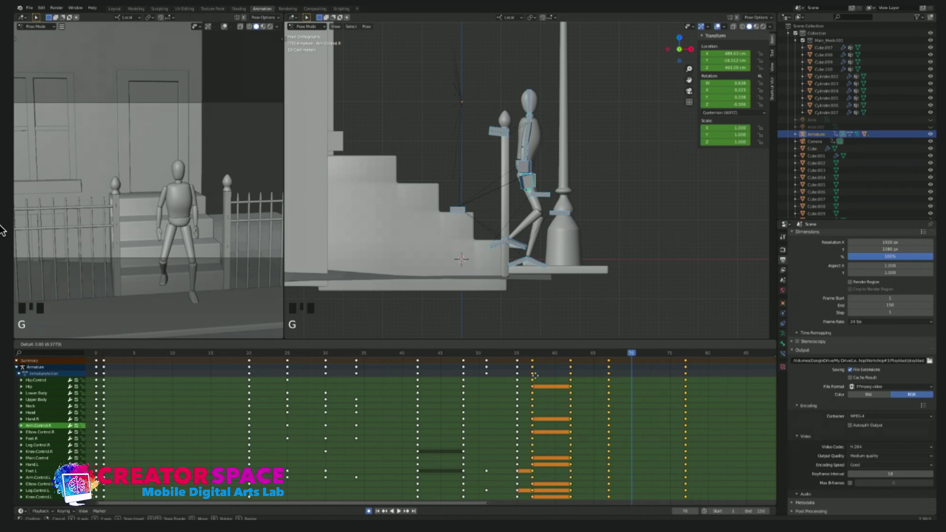
left_click(540, 376)
left_click(455, 350)
key("space")
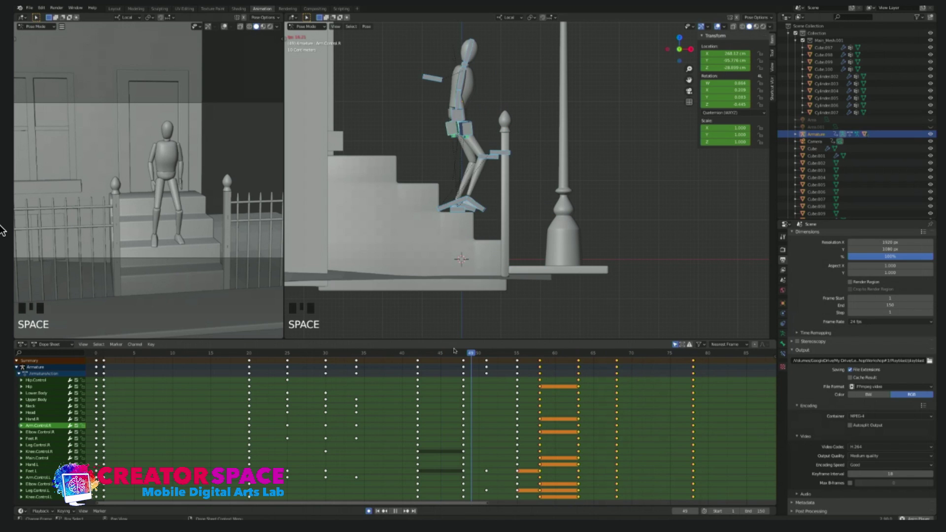
key("space")
left_click(495, 353)
key("space")
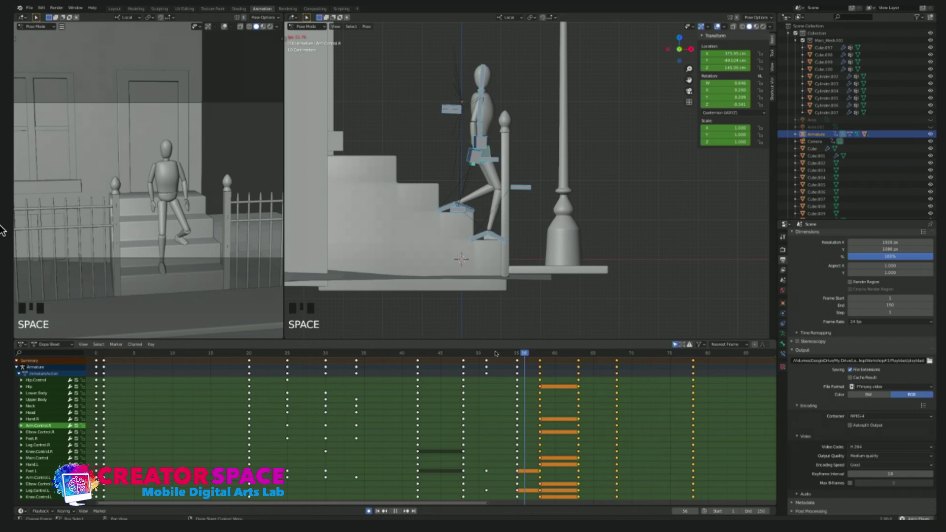
left_click(509, 353)
key("space")
left_click(515, 353)
key("space")
Step: At frame 63, move the hip control about 7.3 cm forward and 14.6 cm up
left_click(517, 354)
left_click_drag(530, 355, 578, 353)
left_click(487, 142)
key("g")
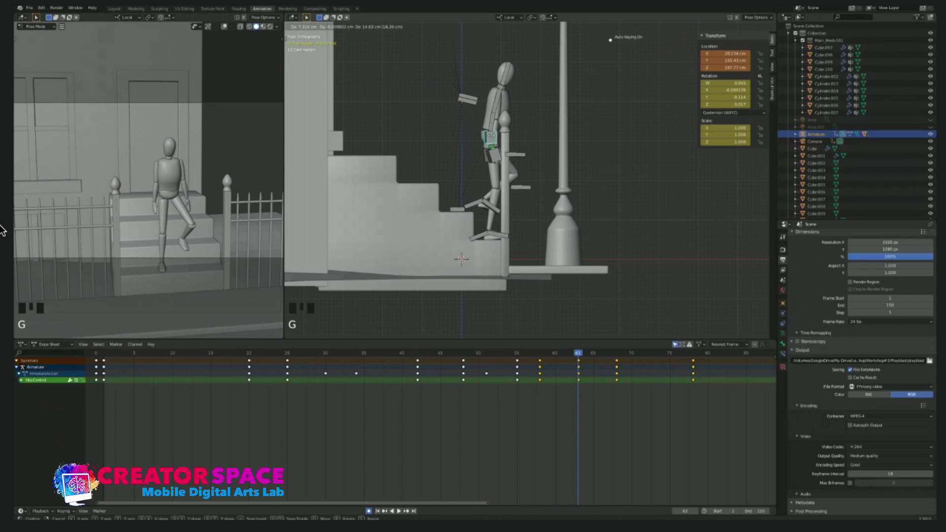
key("Return")
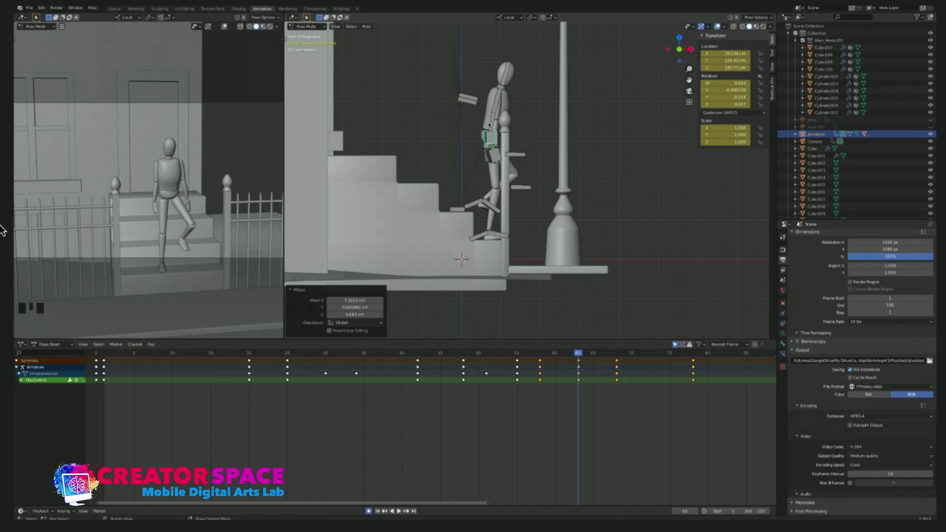
Step: At frame 63, rotate the lower and upper body slightly forward and reposition the left arm control
left_click(493, 120)
key("r")
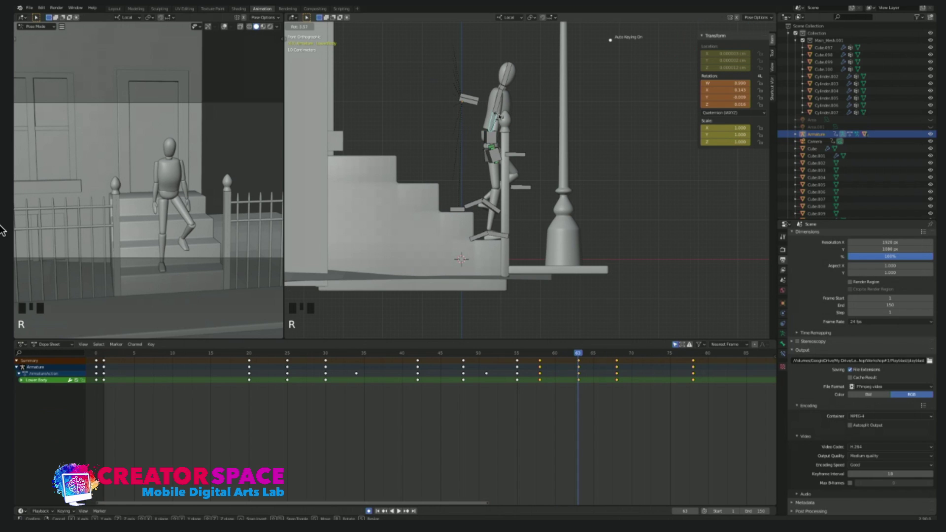
left_click(498, 112)
left_click(500, 109)
key("r")
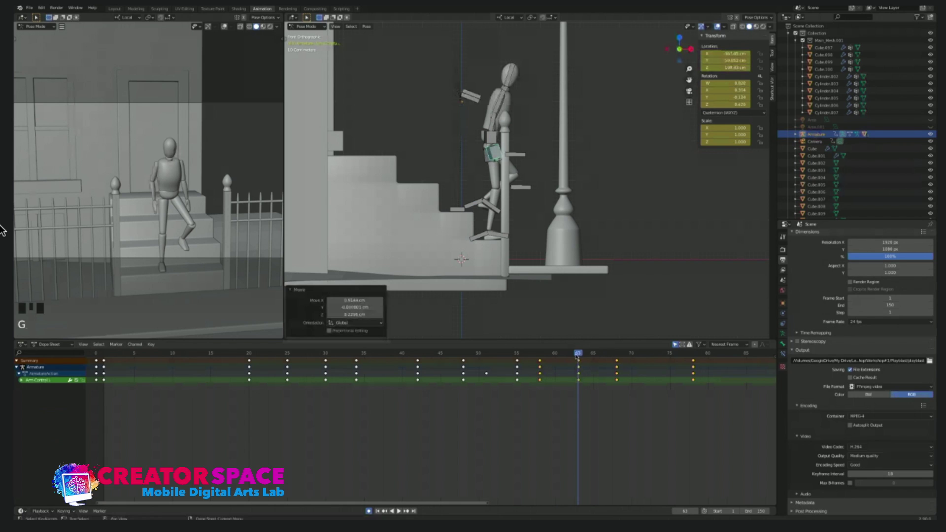
Step: Play back the full animation and scrub between frames 45 and 58 to examine how the left foot lands
key("space")
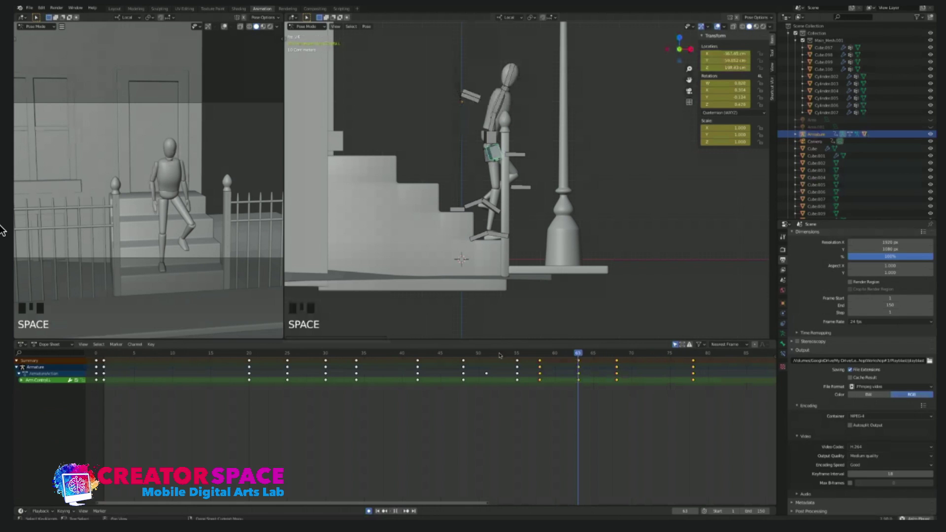
left_click(473, 362)
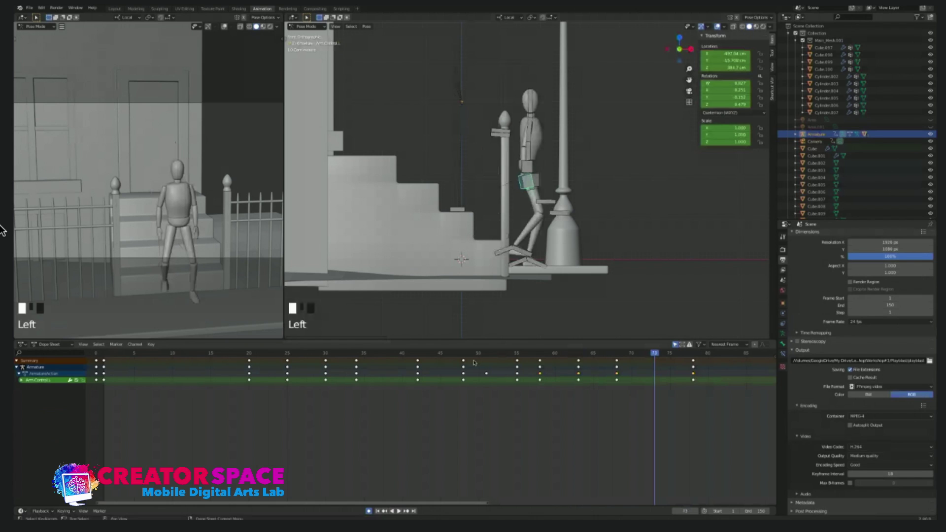
left_click(248, 353)
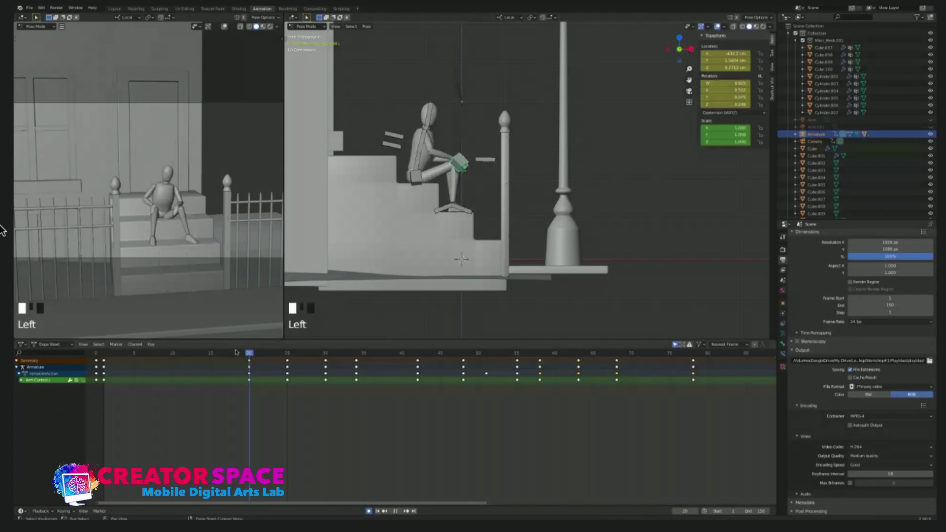
key("space")
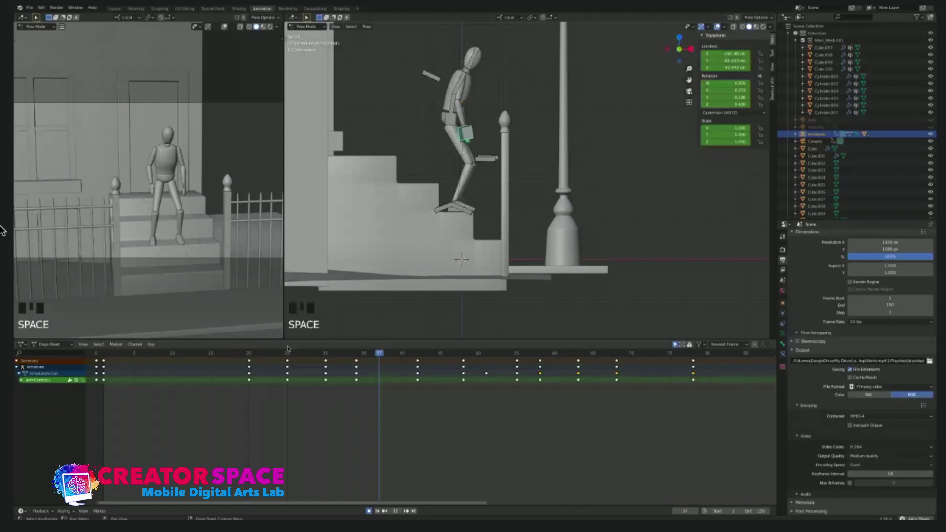
left_click_drag(288, 349, 544, 356)
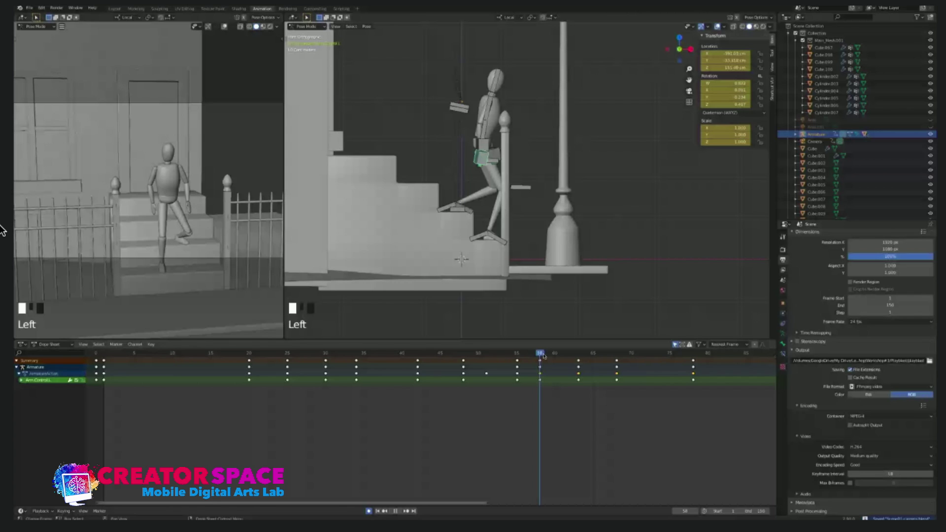
left_click_drag(543, 356, 446, 358)
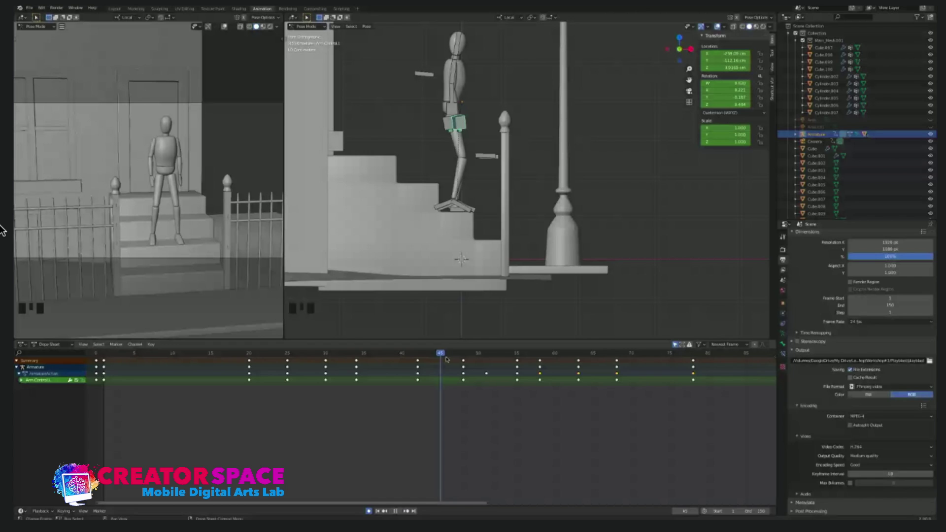
left_click_drag(446, 359, 510, 354)
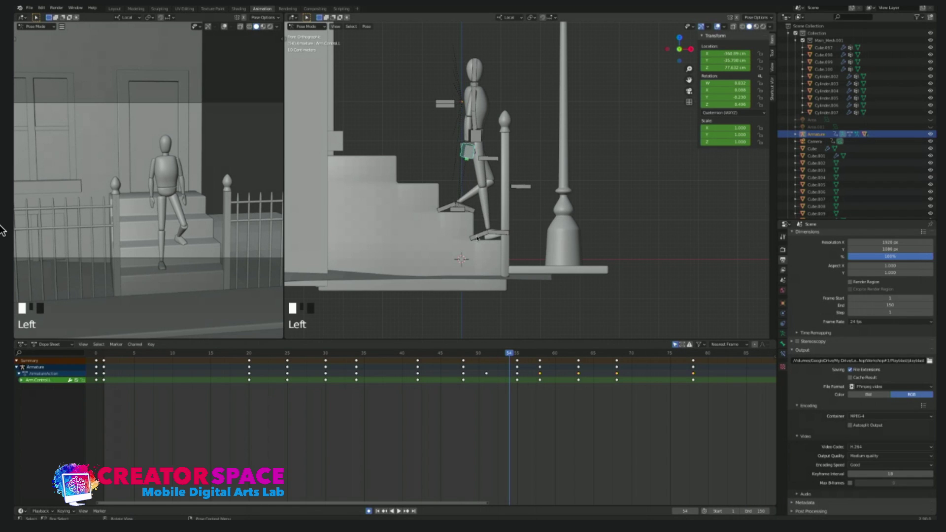
key("Left")
key("Left")
key("Left")
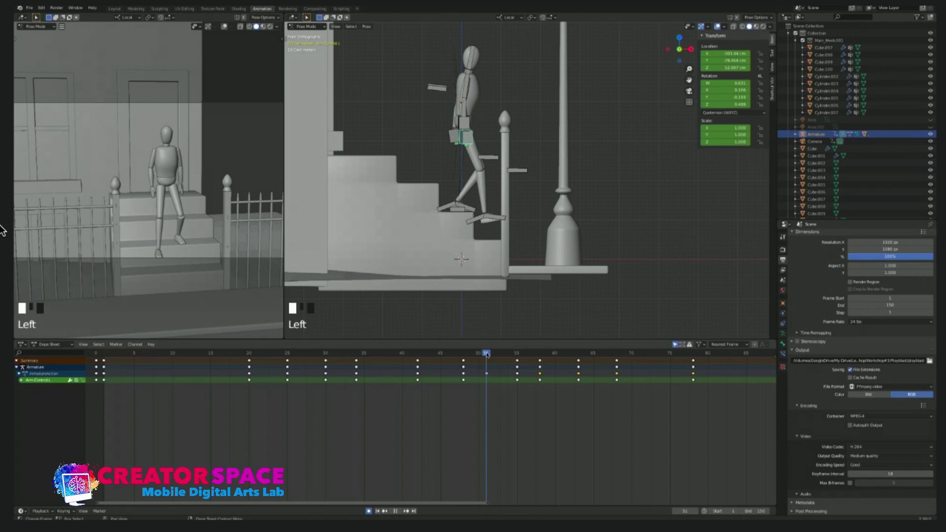
mouse_move(497, 354)
left_mouse_down()
mouse_move(516, 354)
mouse_move(501, 353)
left_mouse_up()
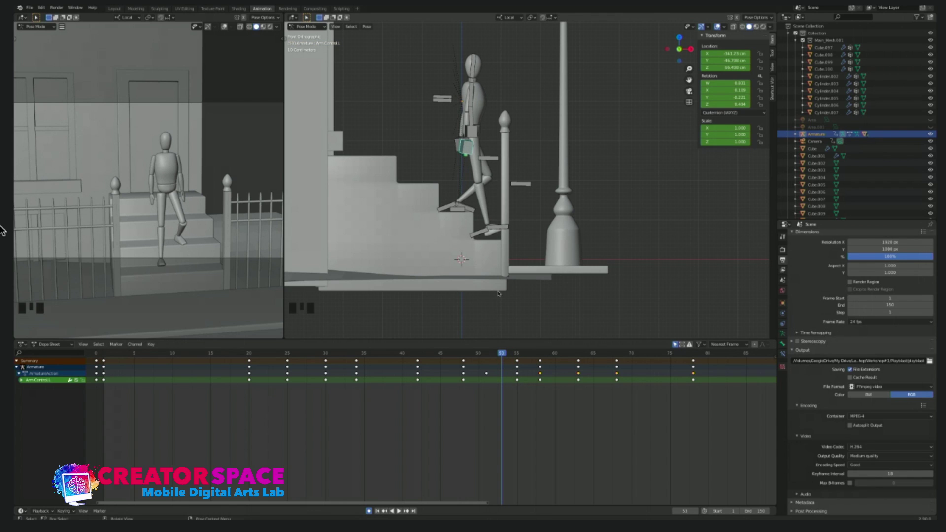
Step: Try raising the left leg control about 8.5 cm at frame 53, and undo the move
left_click(479, 235)
key("g")
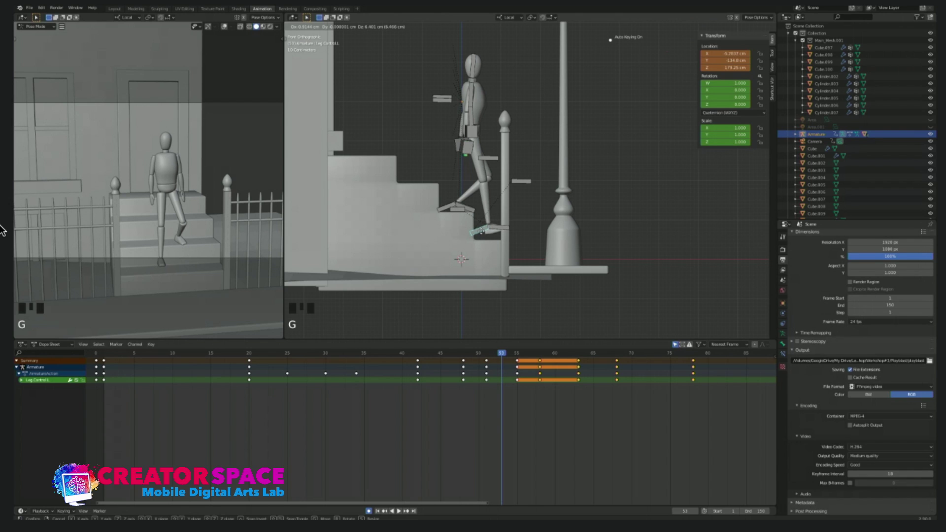
left_click(482, 232)
mouse_move(507, 354)
left_mouse_down()
mouse_move(521, 354)
mouse_move(485, 353)
mouse_move(503, 354)
left_mouse_up()
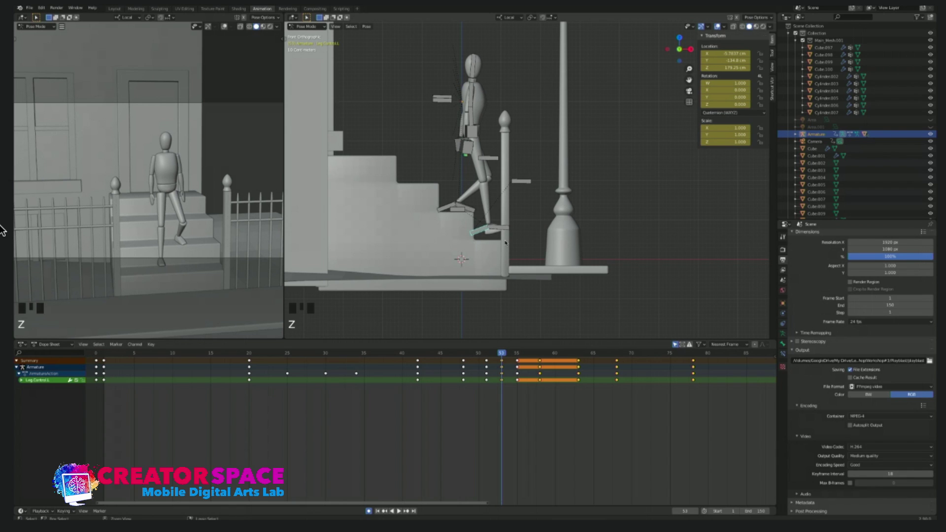
key("super+z")
key("super+z")
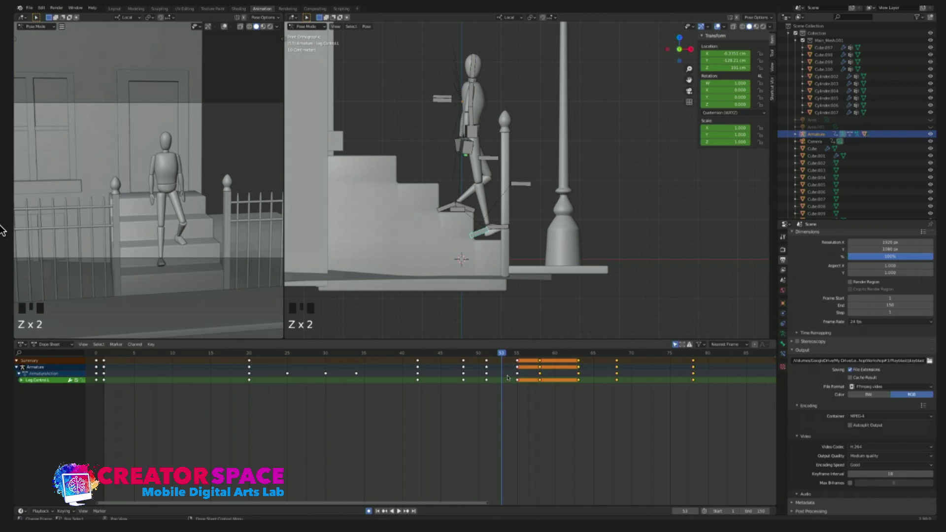
Step: Switch the Dope Sheet to the Graph Editor, deselect the keyframes, and expand the left leg control's channels
left_click(22, 345)
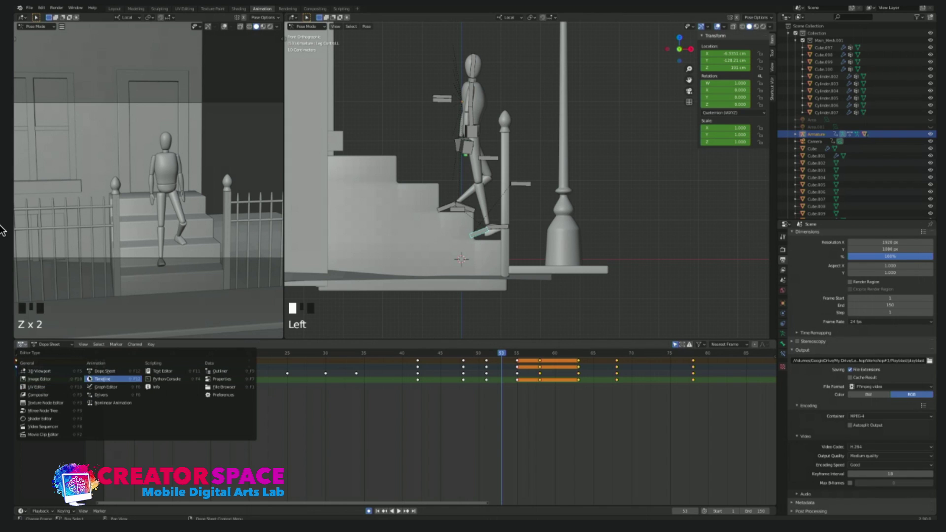
left_click(105, 387)
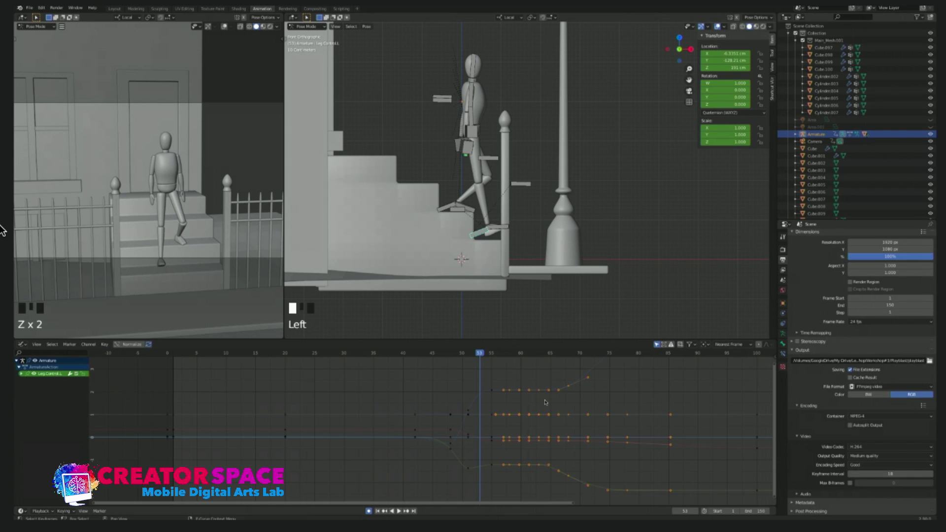
left_click(487, 394)
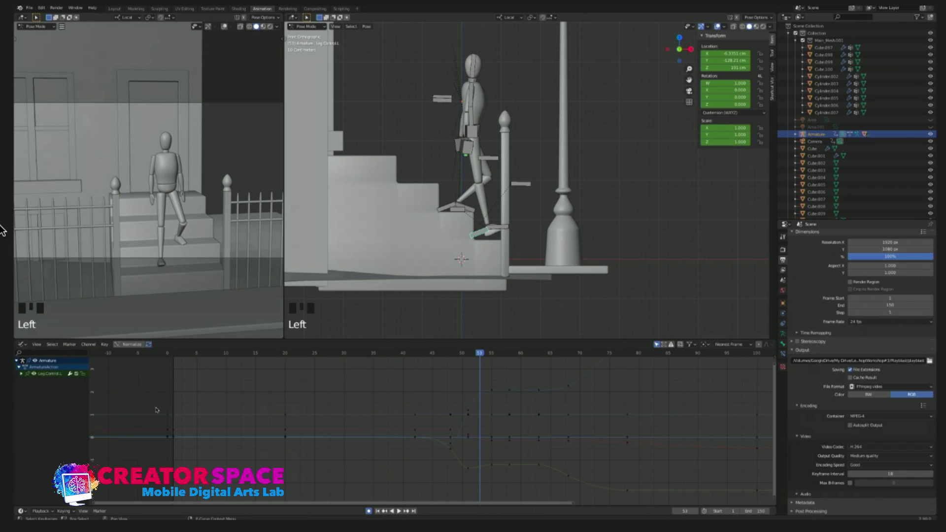
left_click(21, 374)
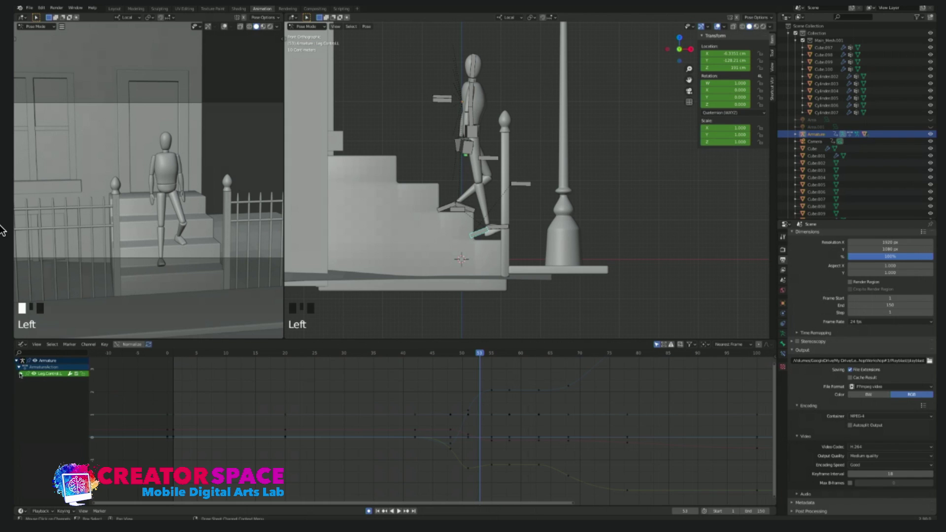
Step: Expand the left leg control's channels and isolate its Z Location curve by hiding the other curves
left_click(20, 374)
left_click(50, 394)
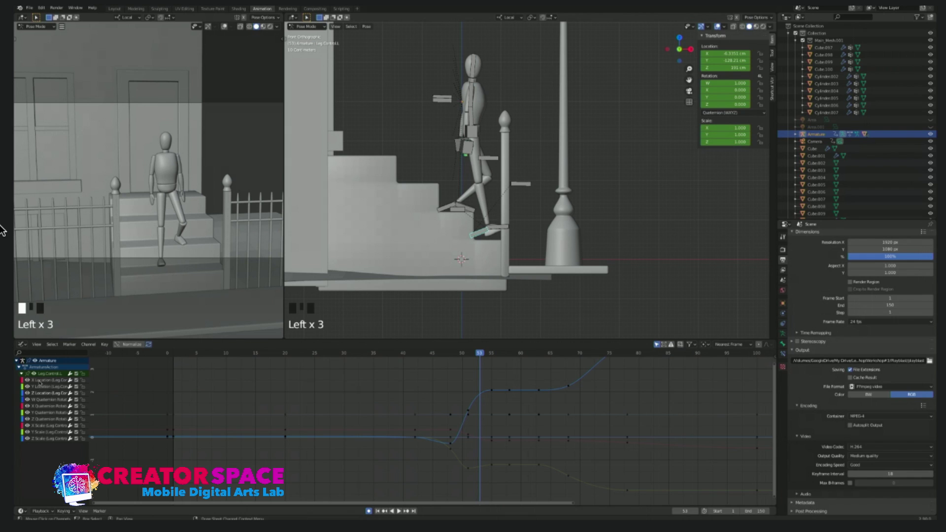
left_click_drag(27, 380, 28, 440)
left_click(27, 392)
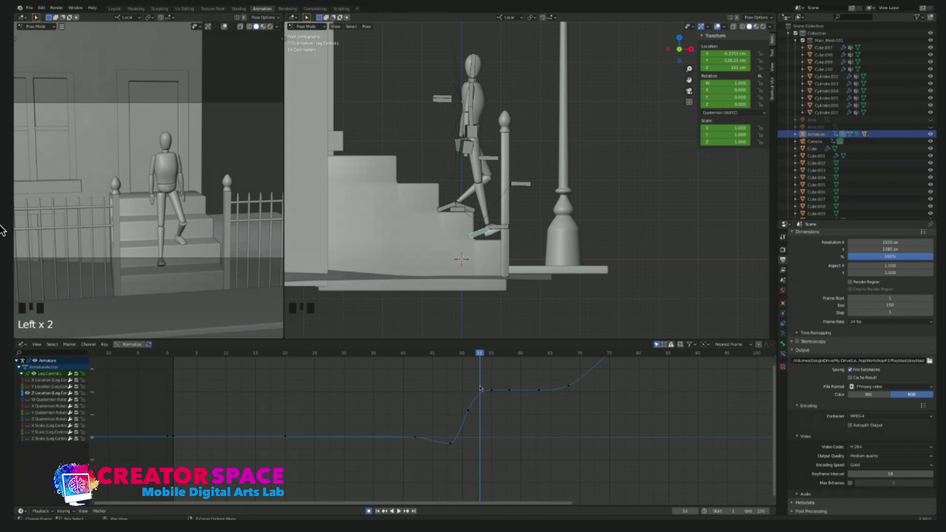
Step: Try raising the Z Location key at frame 51, undo that, and lower the key at frame 55 slightly
left_click_drag(466, 404, 482, 418)
key("g")
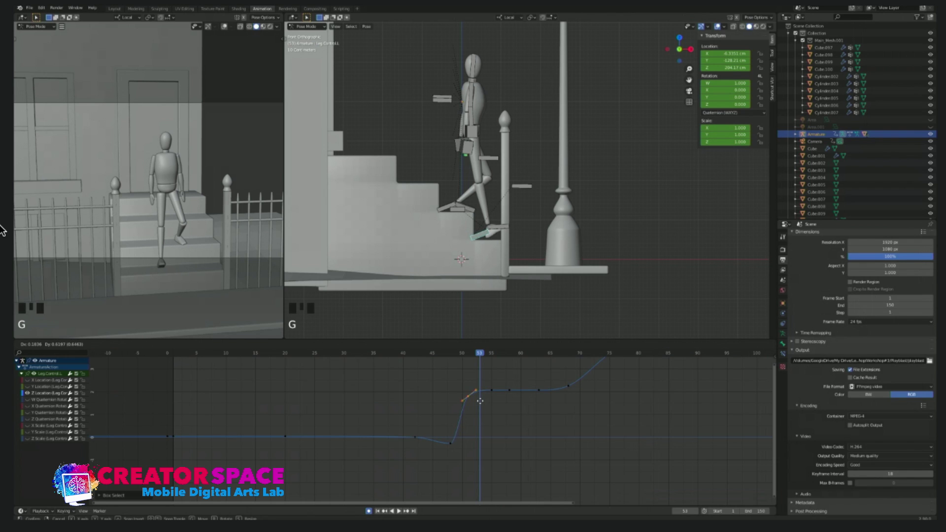
left_click(492, 390)
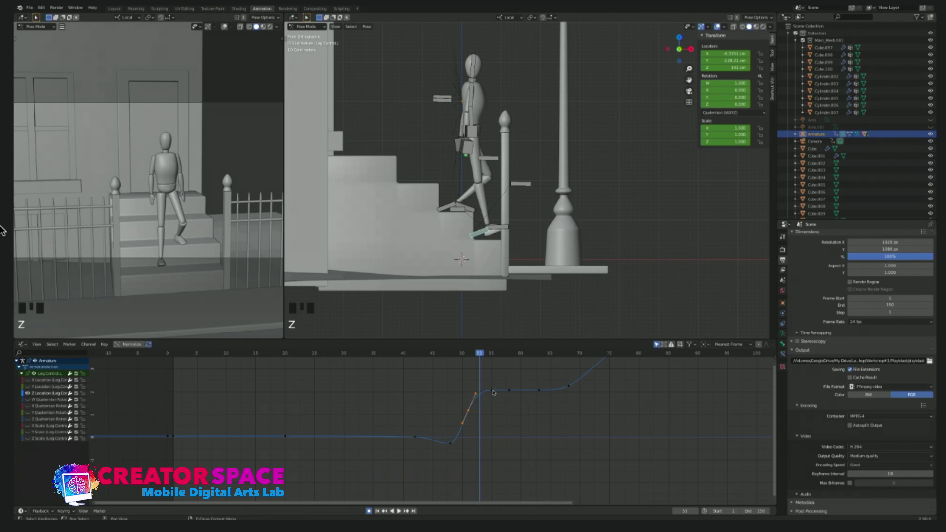
key("g")
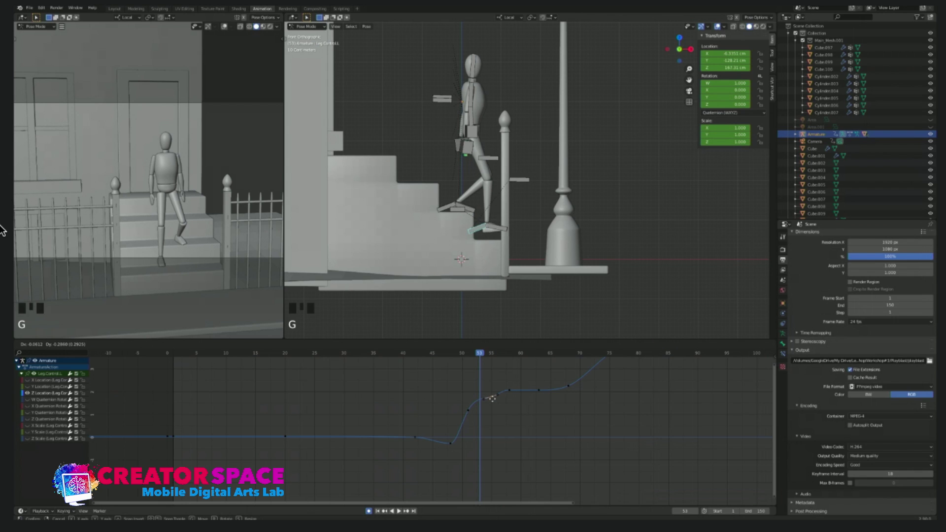
left_click(492, 394)
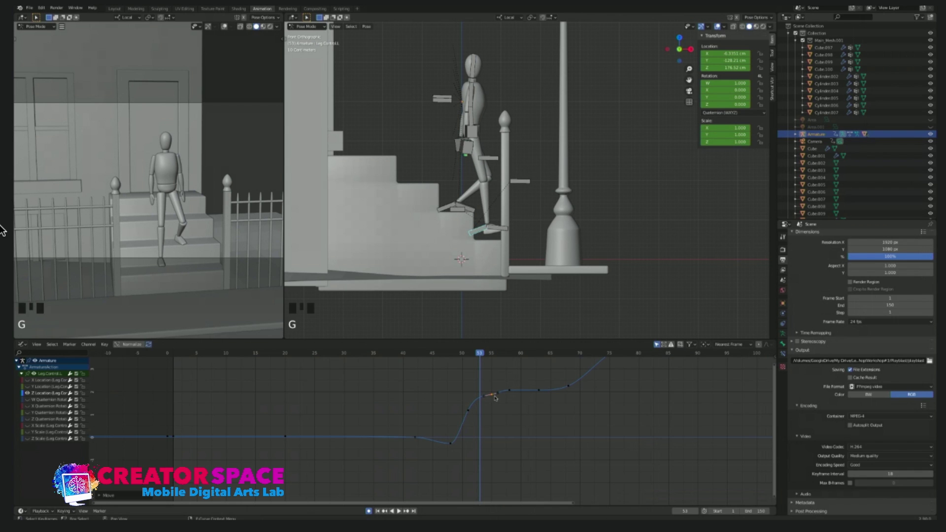
Step: Make the handle of the Z Location key at frame 51 shallower and raise the frame 55 key level with the following keys
left_click(468, 411)
left_click_drag(476, 397, 478, 402)
mouse_move(480, 353)
left_mouse_down()
mouse_move(444, 354)
mouse_move(491, 356)
left_mouse_up()
left_click(494, 395)
key("g")
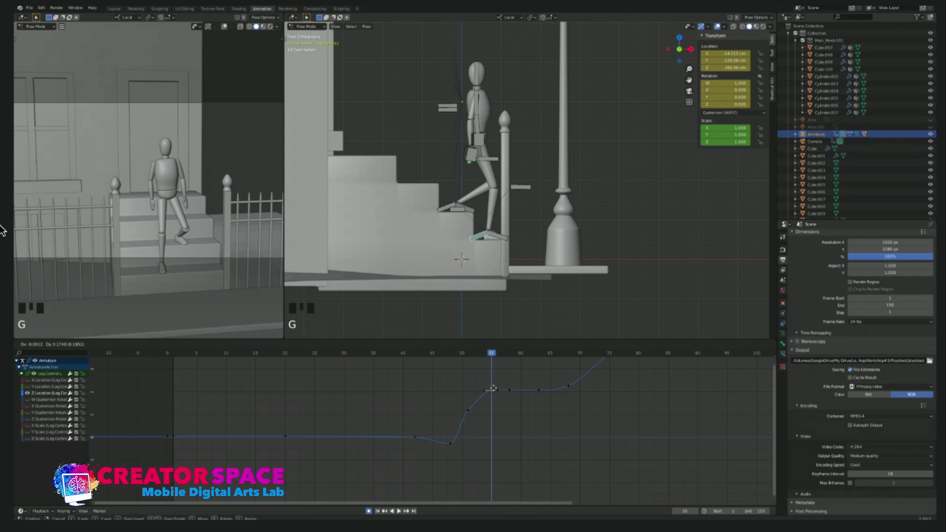
left_click(493, 389)
Step: Scrub between frames 54 and 48 and play back the animation to examine the left foot's step and the rise from sitting
left_click(485, 358)
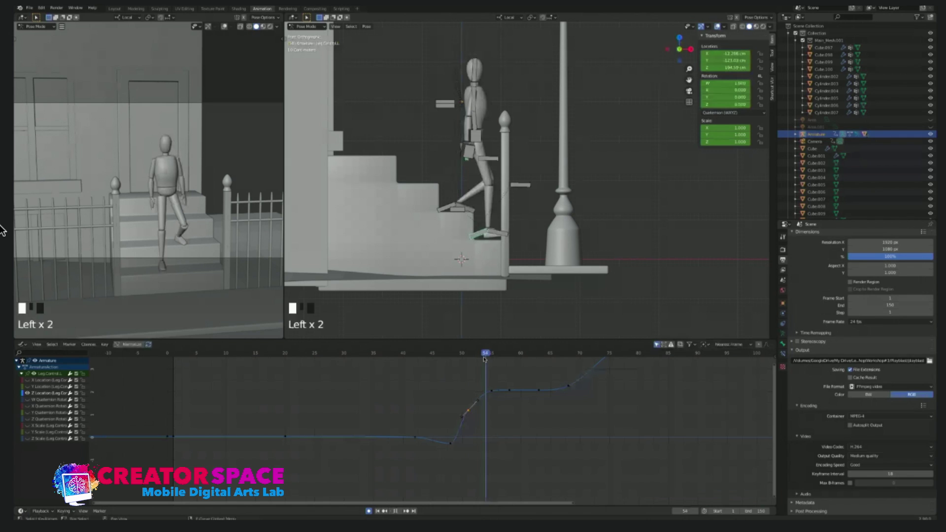
left_click_drag(484, 359, 451, 358)
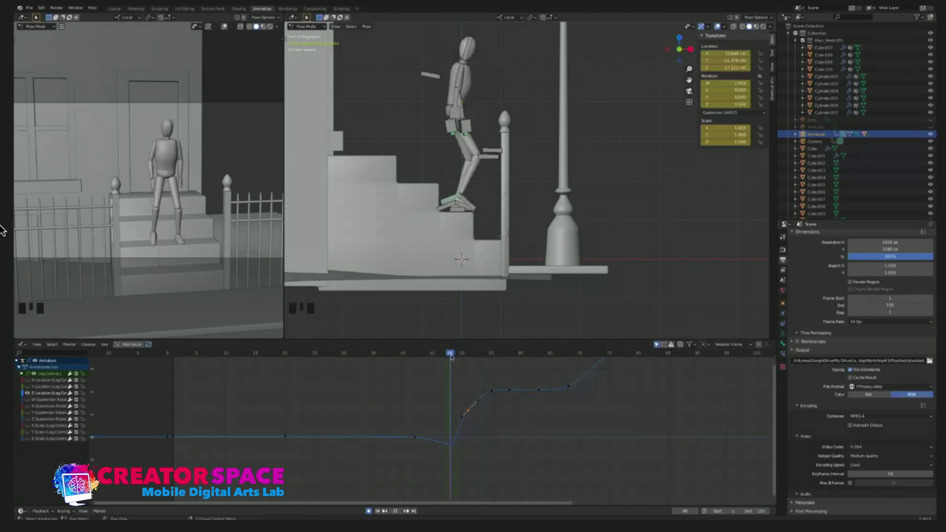
key("space")
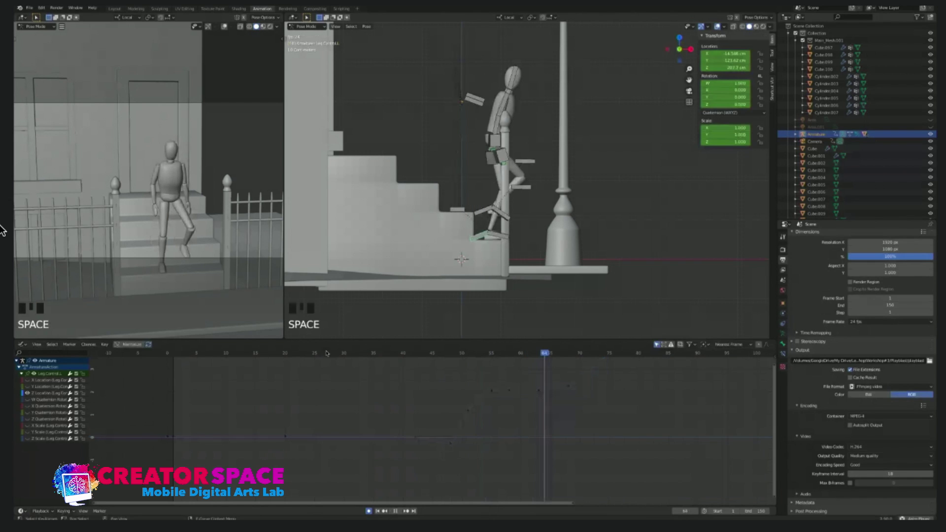
left_click(261, 353)
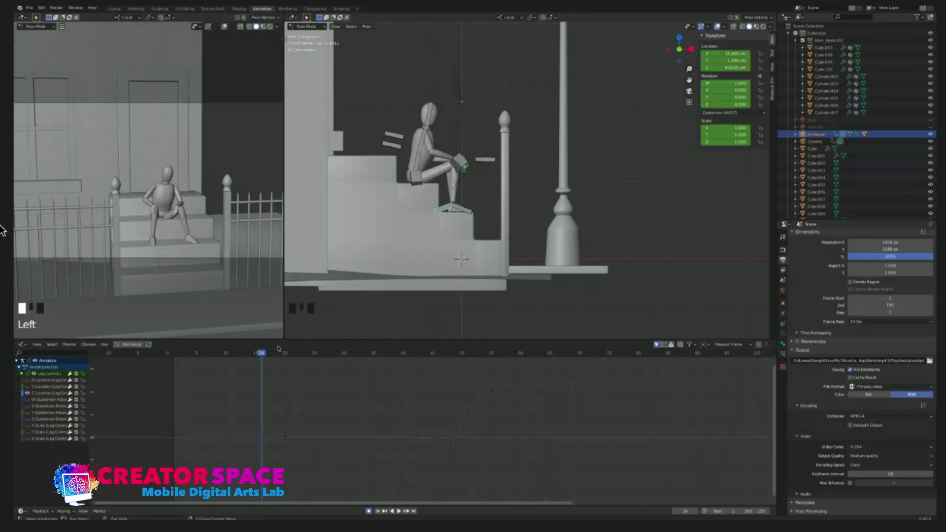
left_click(273, 353)
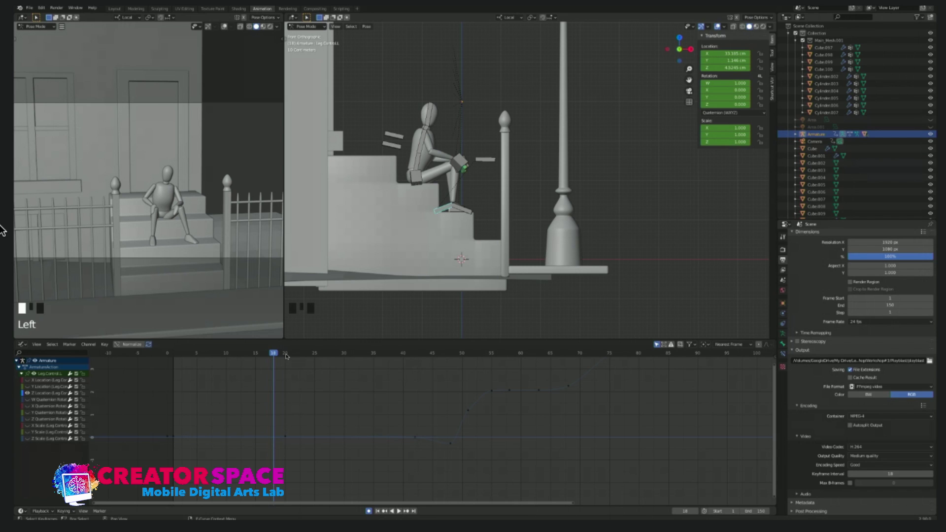
left_click_drag(305, 357, 303, 380)
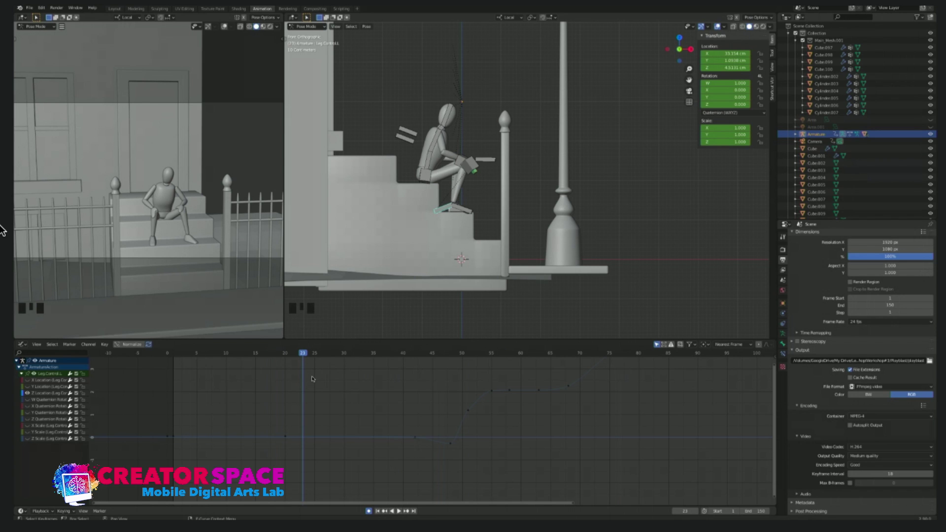
key("space")
key("space")
left_click(306, 365)
key("space")
key("space")
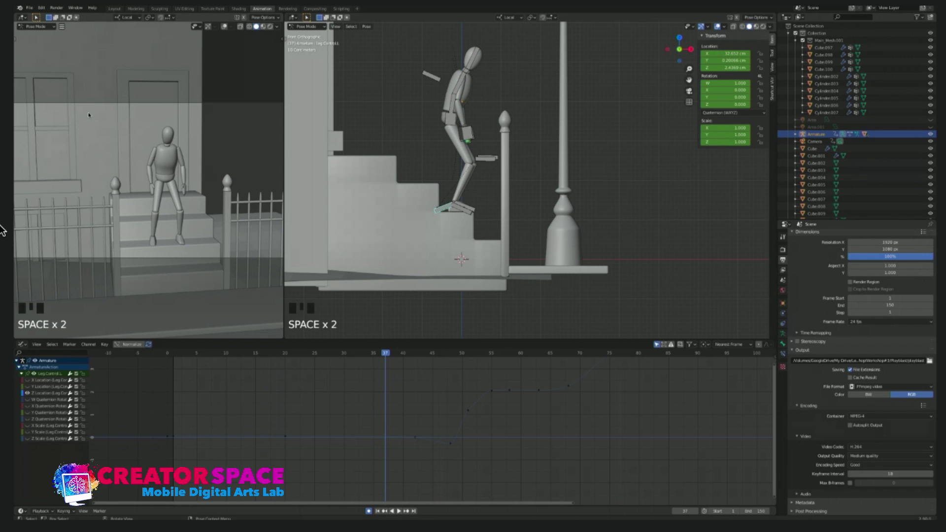
Step: Run a Viewport Render Animation from the camera view
left_click(395, 124)
middle_click_drag(582, 184, 555, 218)
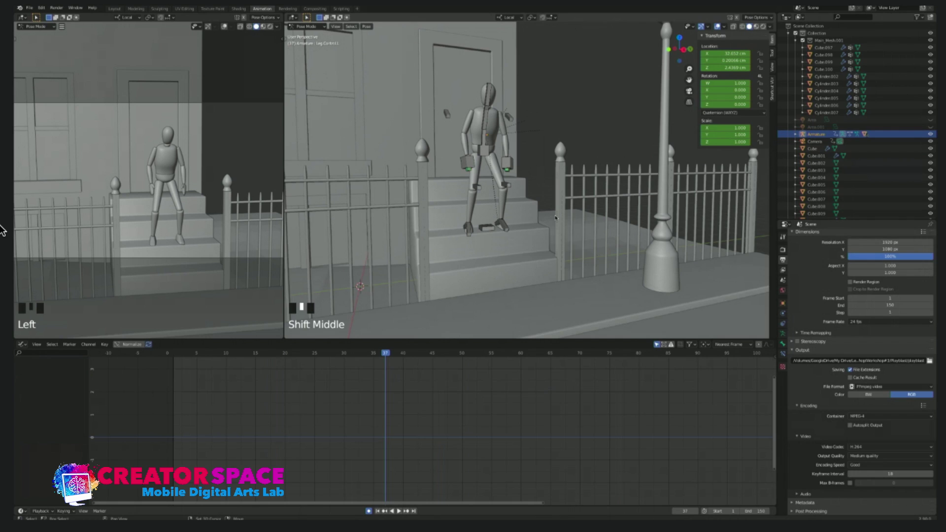
middle_click_drag(556, 218, 558, 221)
left_click(558, 222)
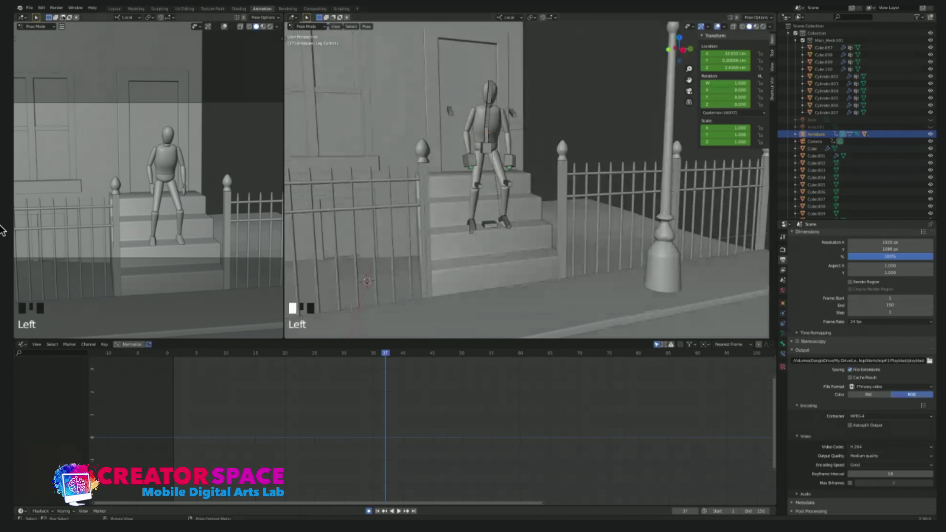
left_click(62, 26)
mouse_move(74, 35)
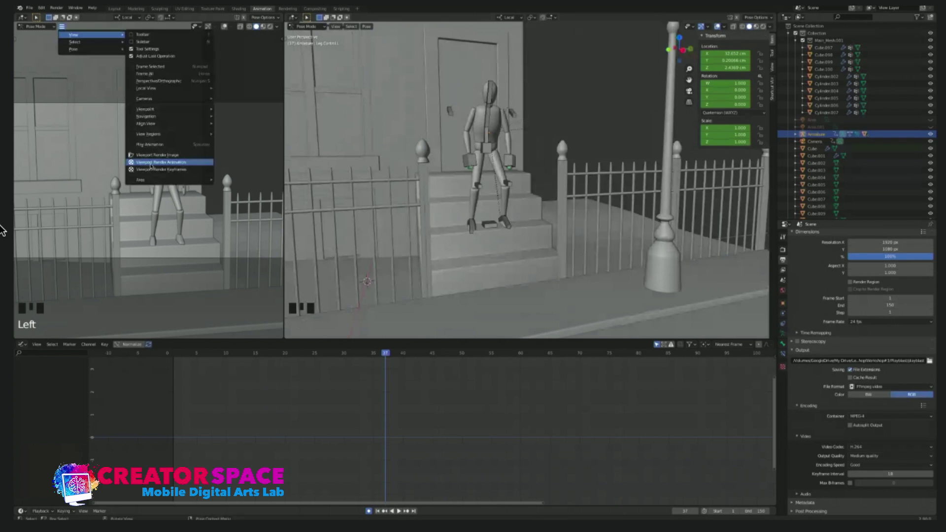
left_click(151, 163)
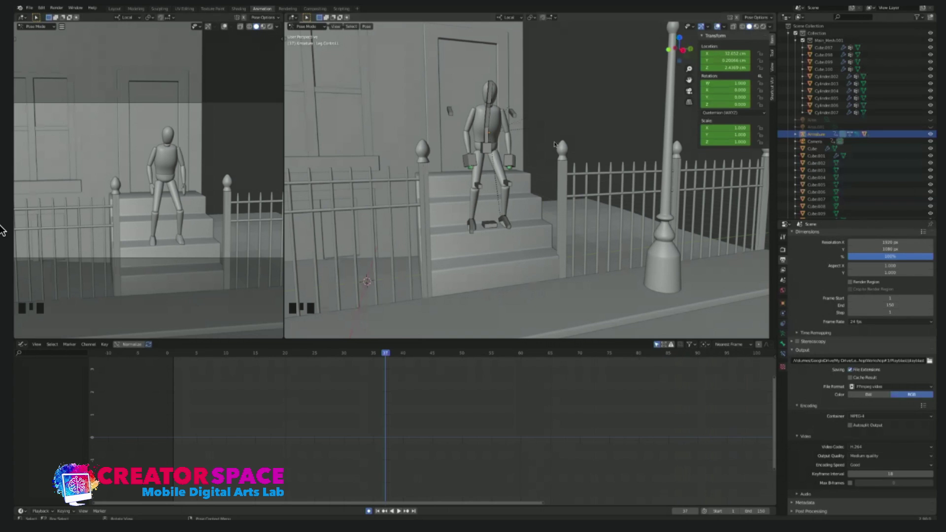
Step: Move the playhead back to frame 1
left_click(502, 129)
left_click(221, 353)
left_click_drag(221, 353, 185, 353)
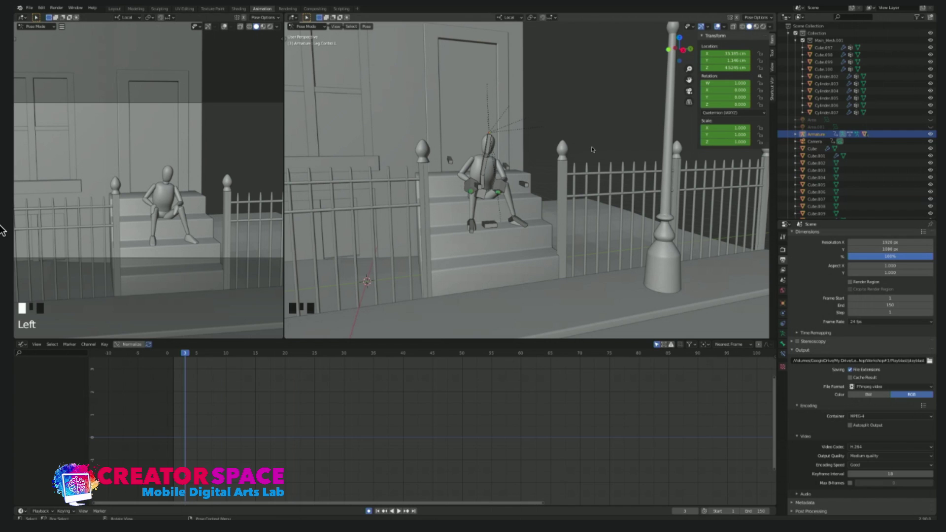
left_click(596, 103)
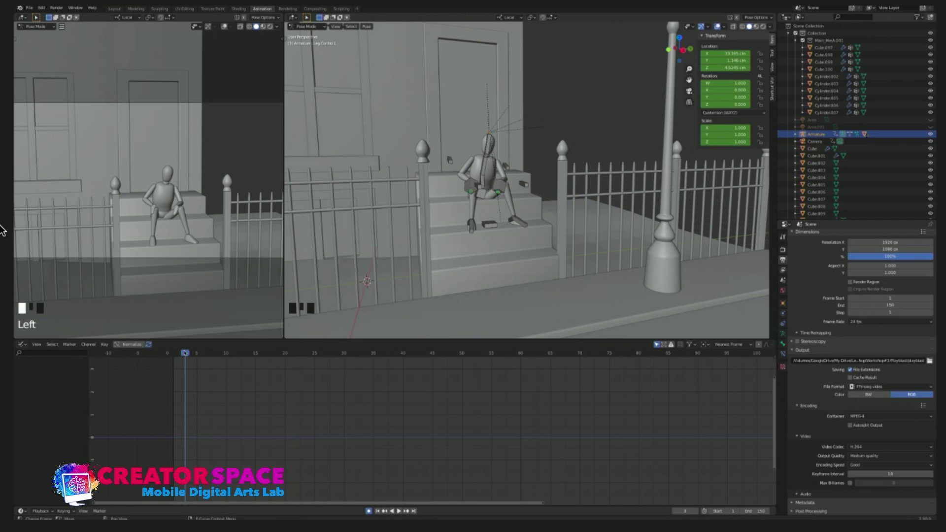
left_click_drag(185, 353, 173, 352)
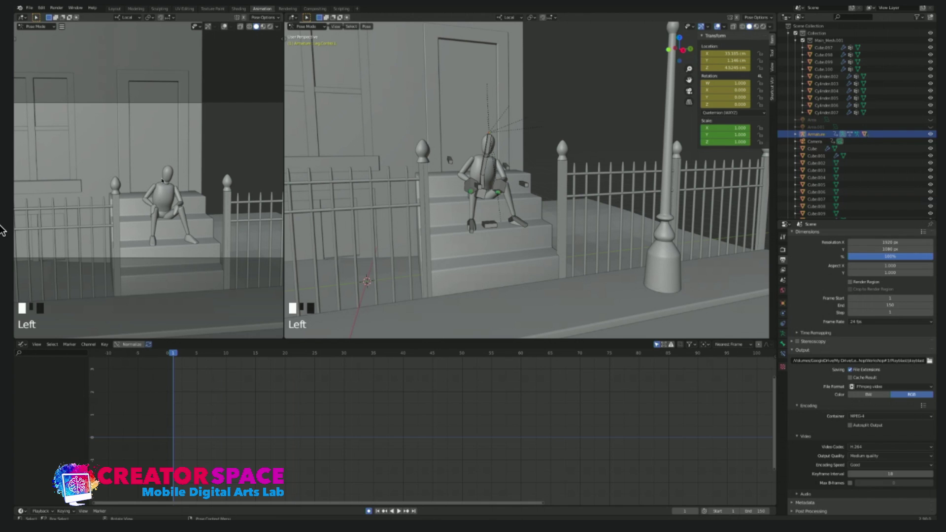
Step: Switch the armature from Pose Mode to Object Mode and select the scene camera
scroll(503, 182, "down", 1)
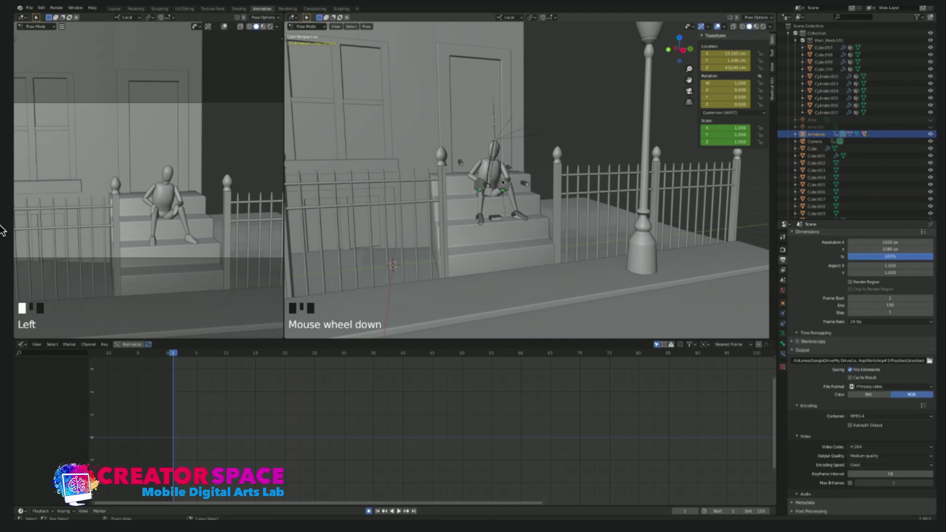
key("ctrl+Tab")
scroll(596, 195, "down", 2)
left_click(589, 141)
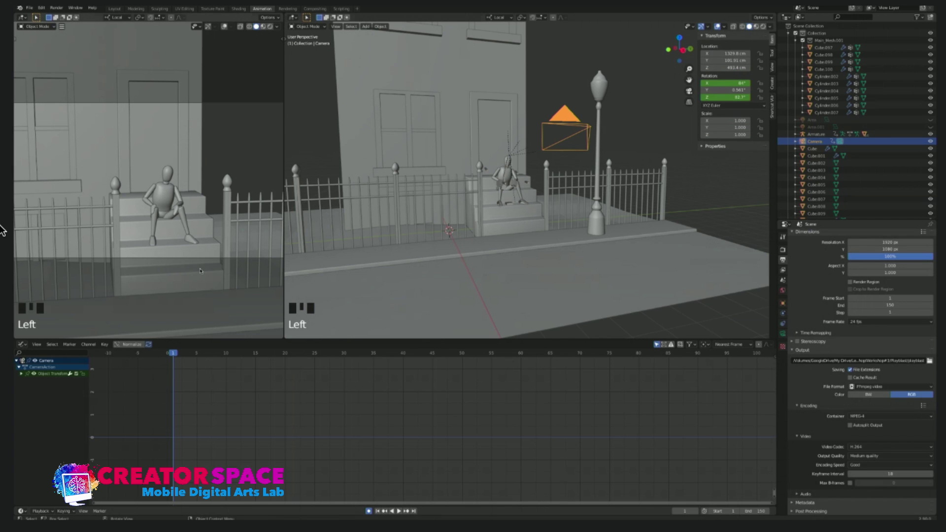
Step: With Camera to View enabled, move the camera in closer so the seated character and stairs fill the frame at frame 1
left_click(238, 130)
key("n")
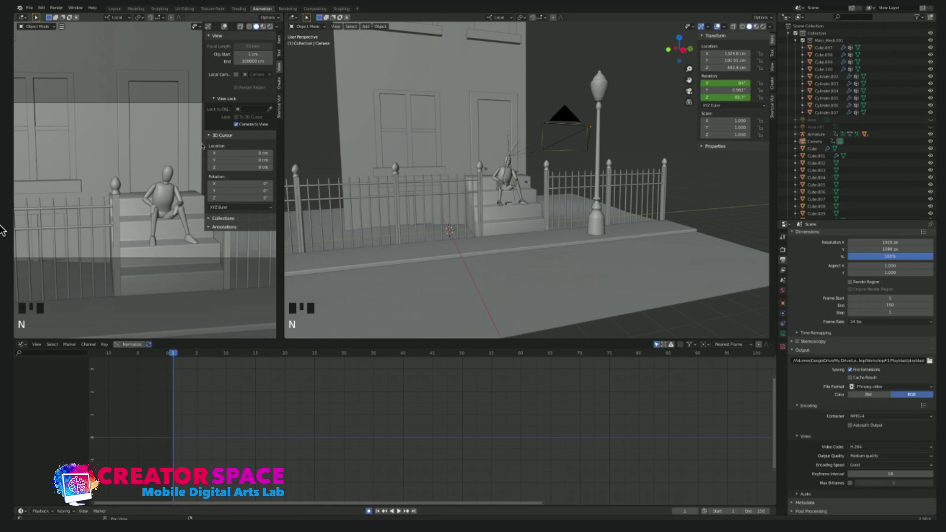
left_click(167, 133)
left_click(182, 353)
key("n")
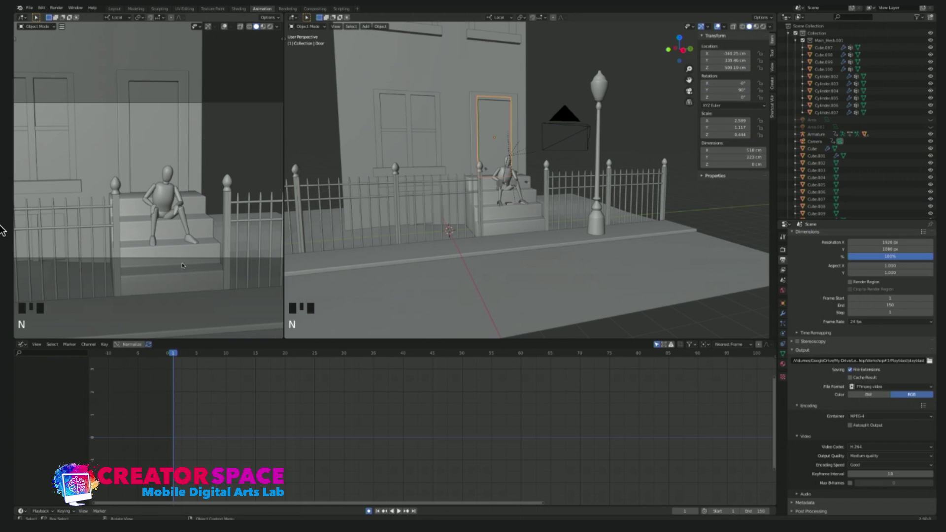
scroll(186, 235, "up", 3)
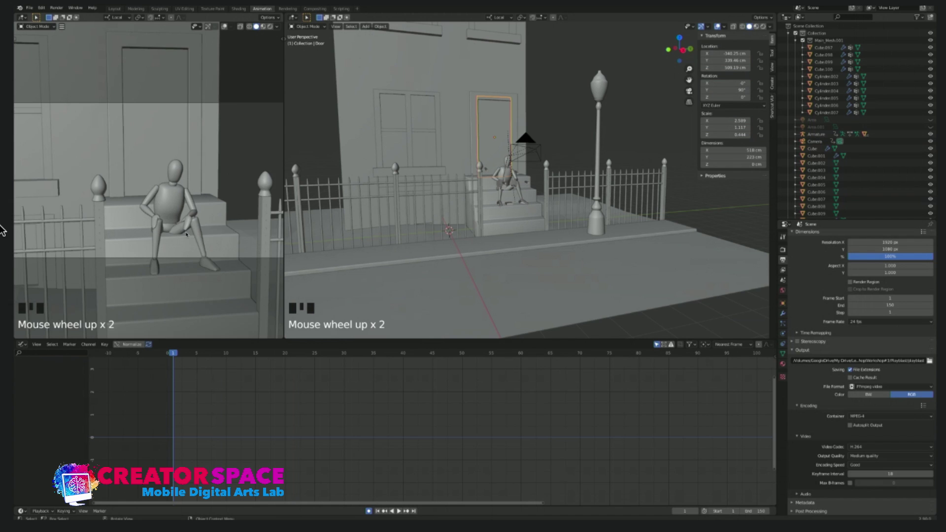
mouse_move(187, 235)
middle_mouse_down("shift")
mouse_move(215, 189)
mouse_move(193, 220)
middle_mouse_up("shift")
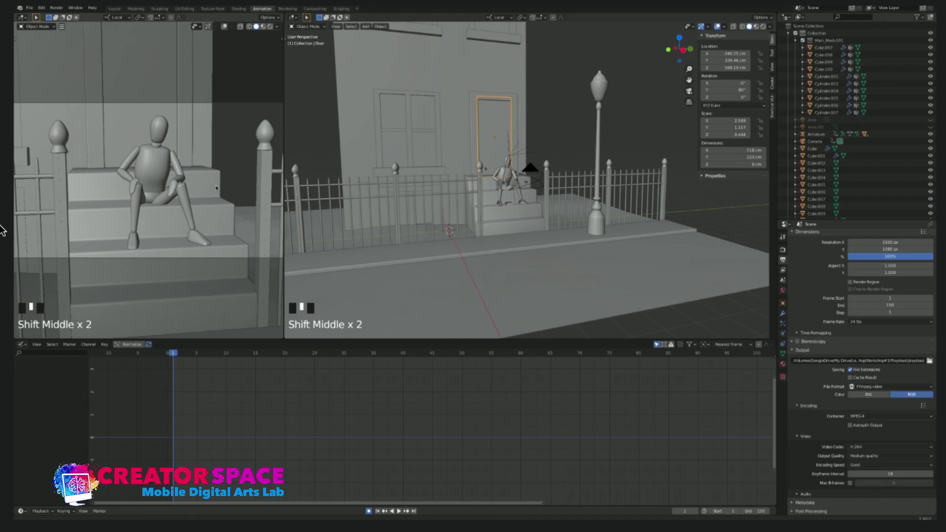
scroll(193, 220, "up", 1, "shift")
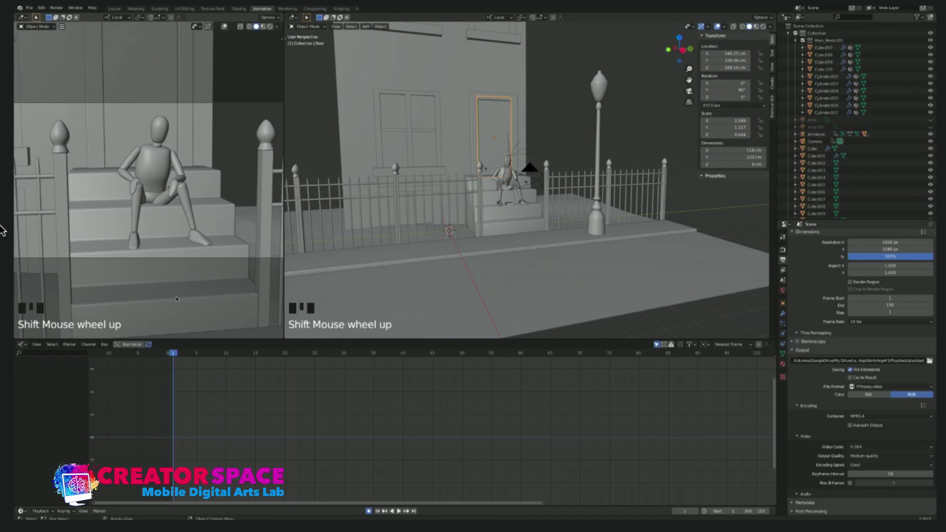
Step: Try shifting the camera and inserting a Location & Rotation keyframe on the stairs, and undo both
left_click(207, 221)
left_click(209, 213)
mouse_move(209, 214)
middle_mouse_down()
mouse_move(226, 212)
mouse_move(207, 213)
middle_mouse_up()
key("i")
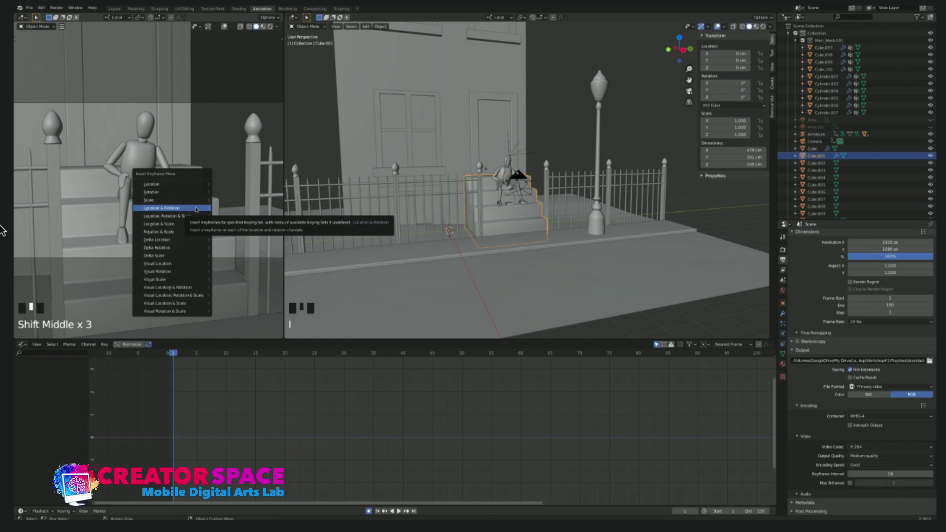
left_click(196, 209)
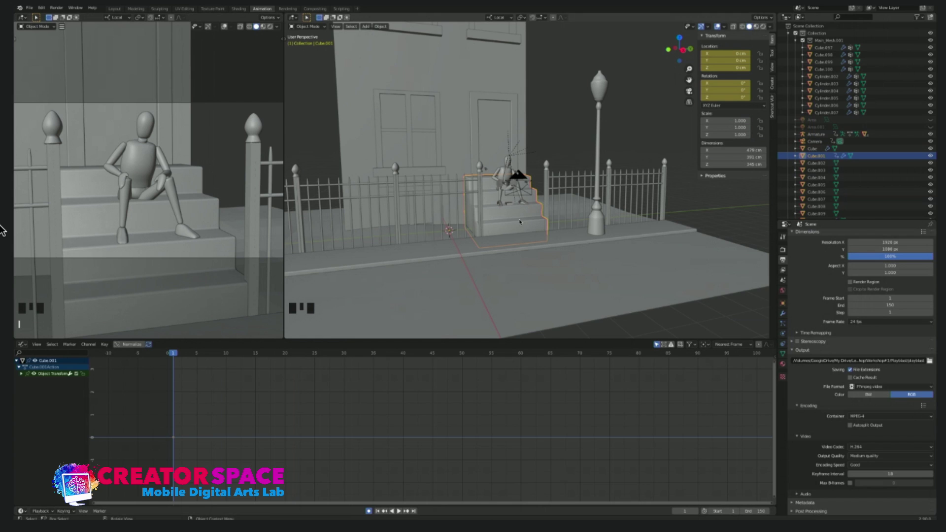
key("ctrl+z")
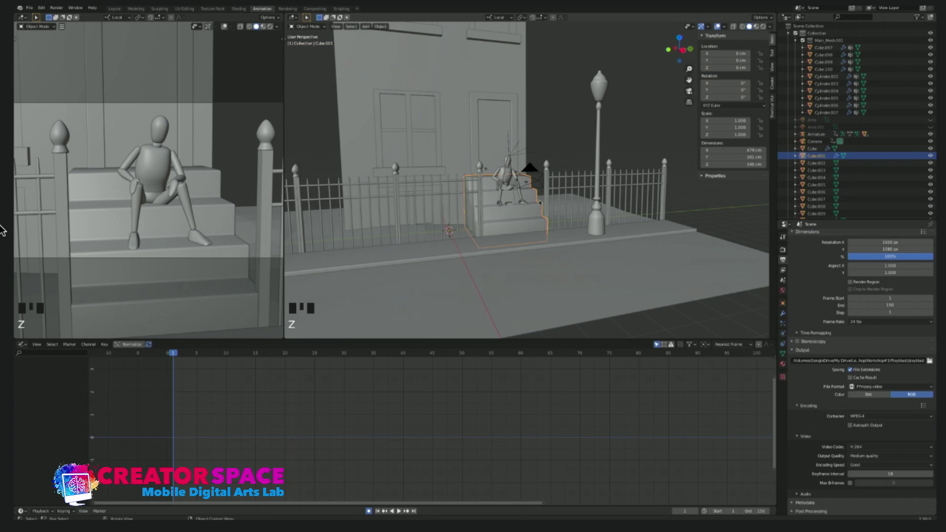
Step: Select the scene camera, nudge its framing of the seated character, and insert a Location & Rotation keyframe at frame 1
left_click(536, 187)
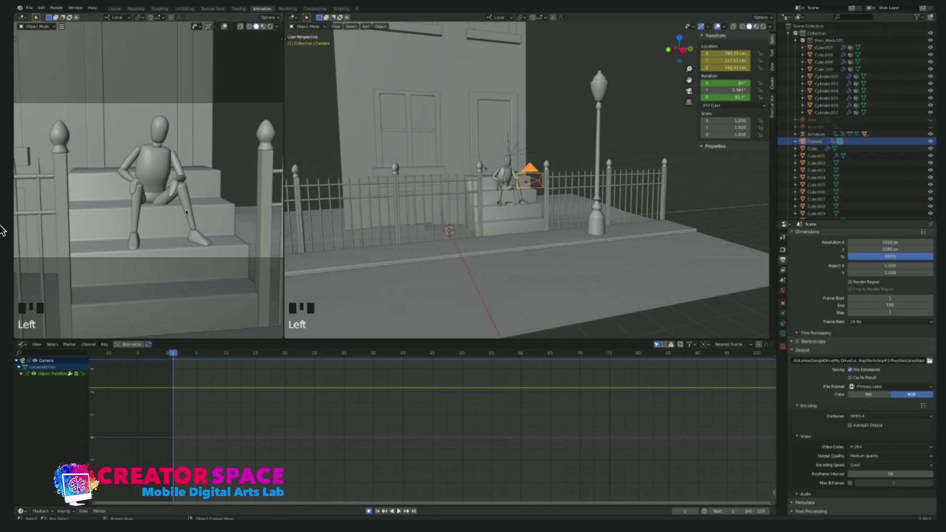
middle_click_drag(185, 214, 188, 211, "shift")
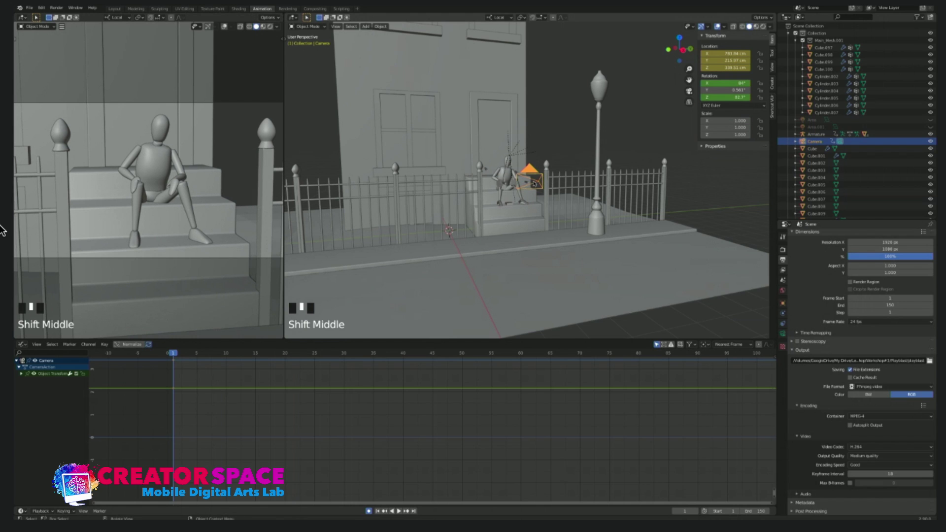
left_click(536, 184)
left_click(536, 185)
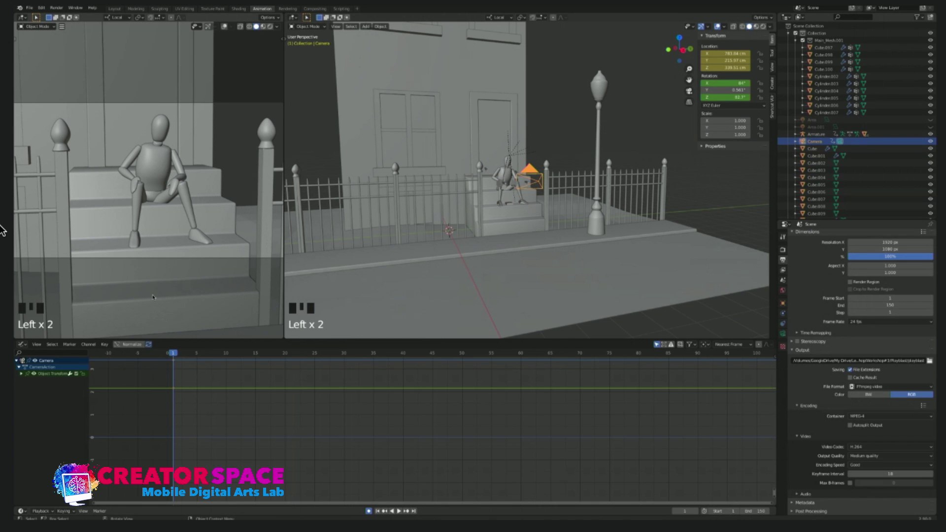
key("i")
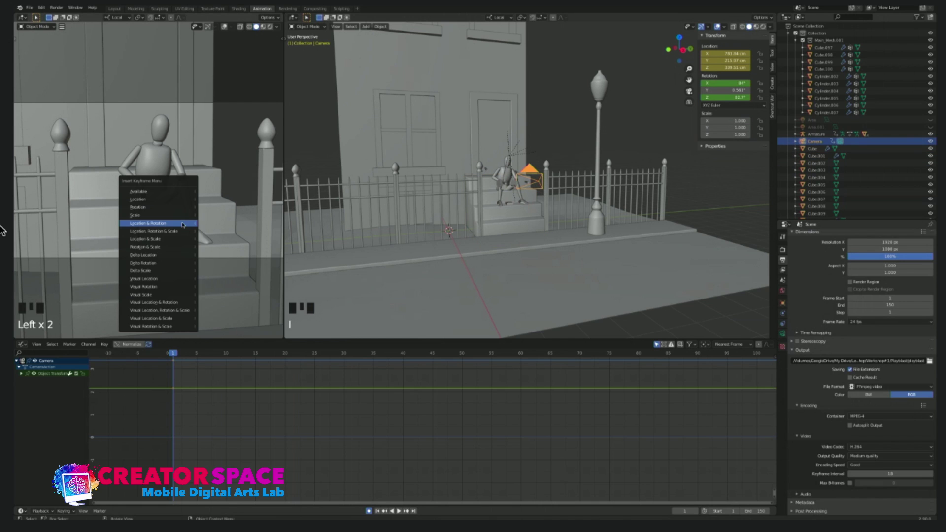
left_click(182, 224)
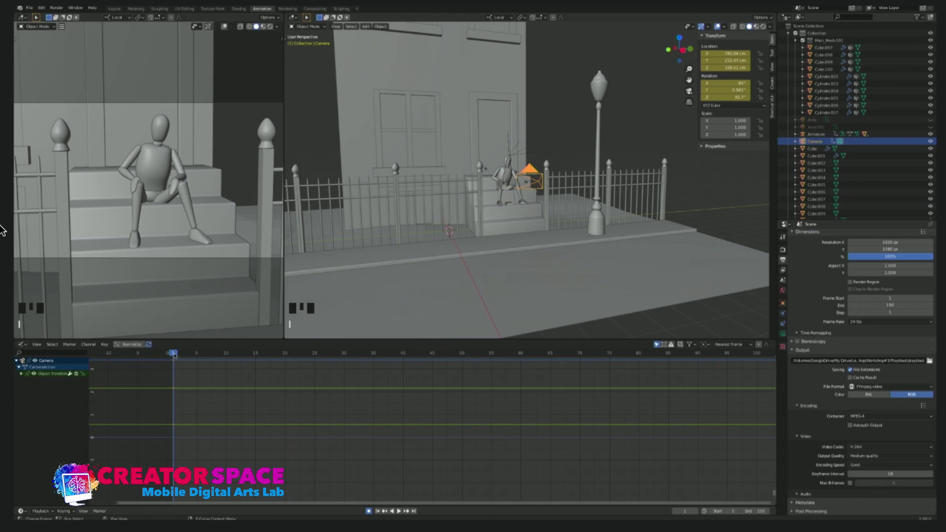
Step: At frame 20, select all objects in the scene and insert Location & Rotation keyframes
left_click_drag(185, 355, 313, 354)
key("Escape")
key("a")
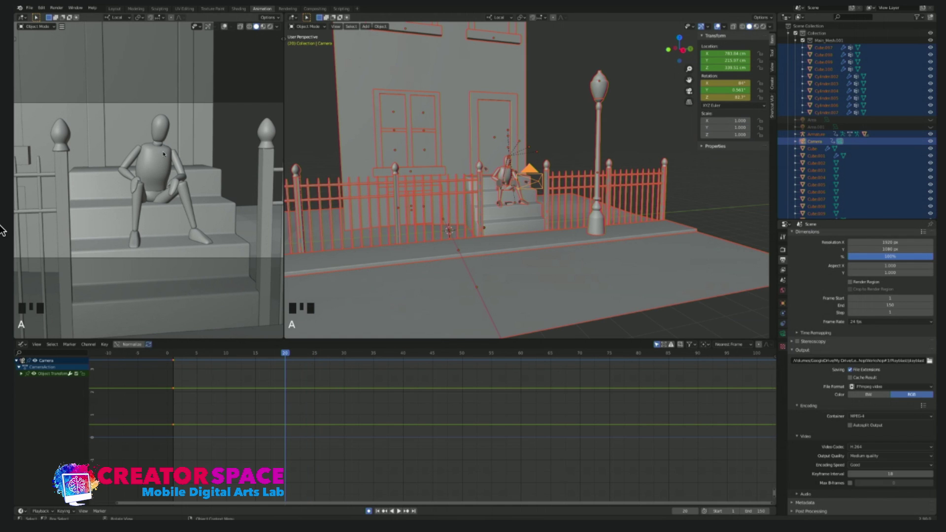
key("i")
left_click(164, 154)
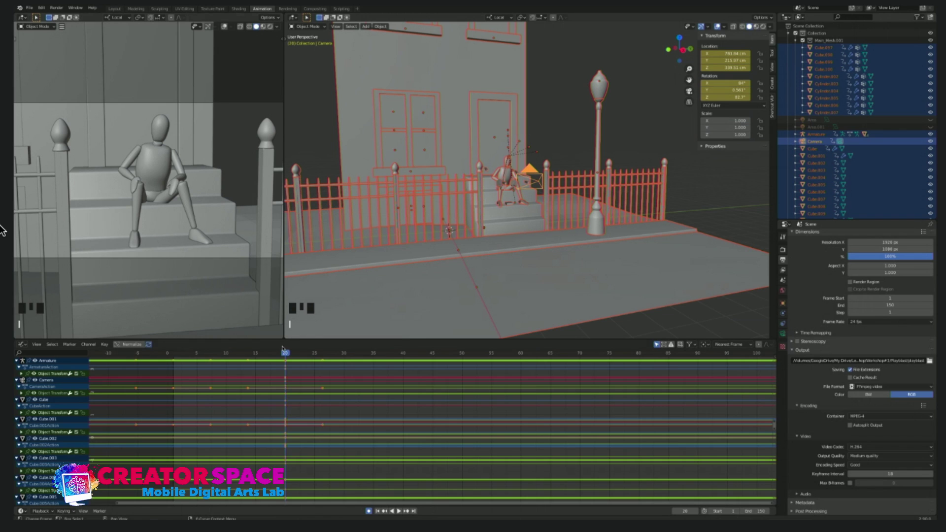
Step: Switch the Graph Editor to a Dope Sheet and select only the scene camera
left_click(23, 346)
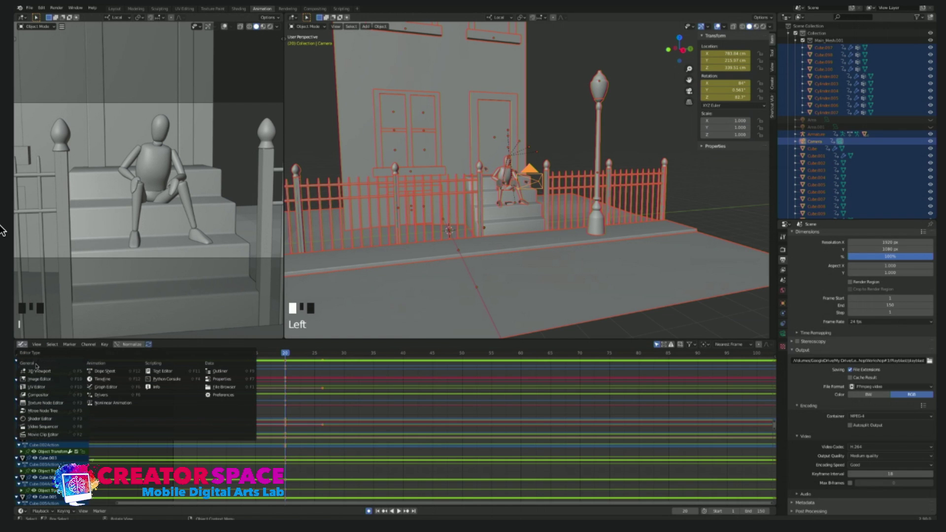
left_click(104, 372)
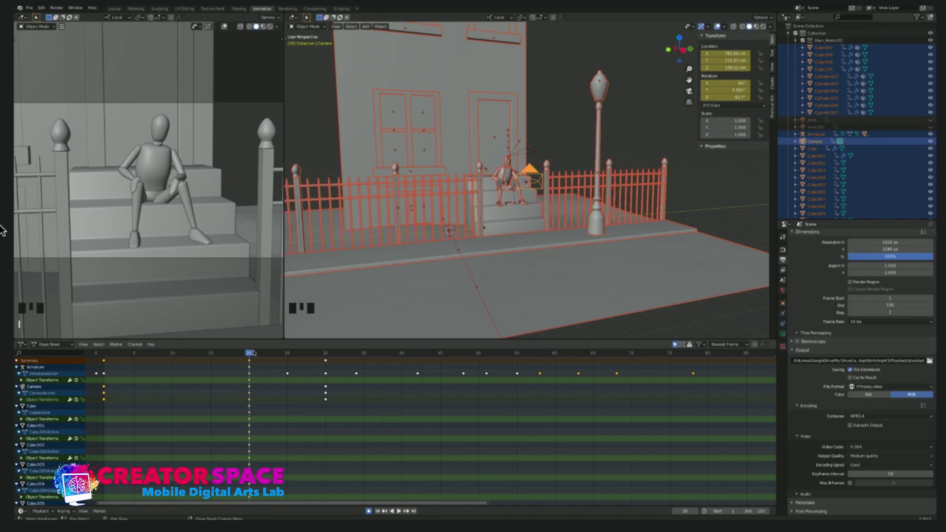
left_click(573, 133)
left_click(533, 181)
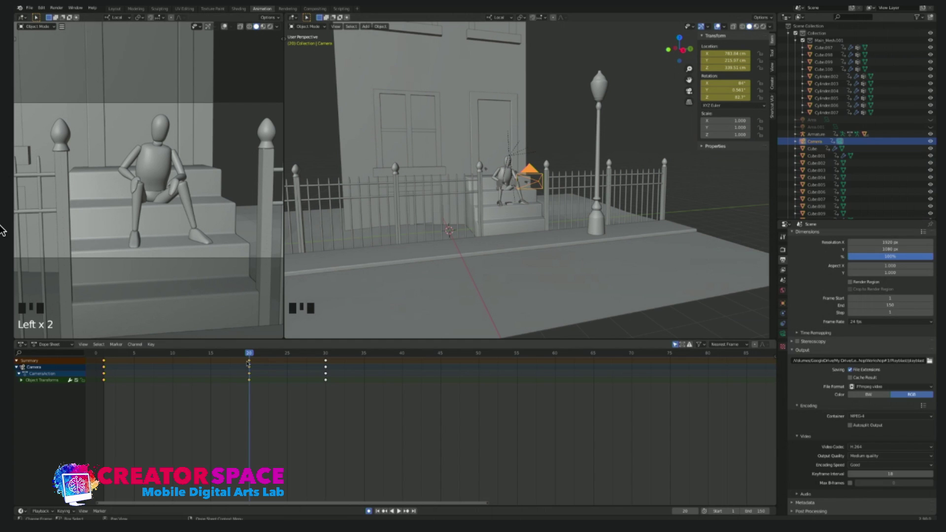
left_click_drag(249, 352, 331, 351)
left_click(325, 360)
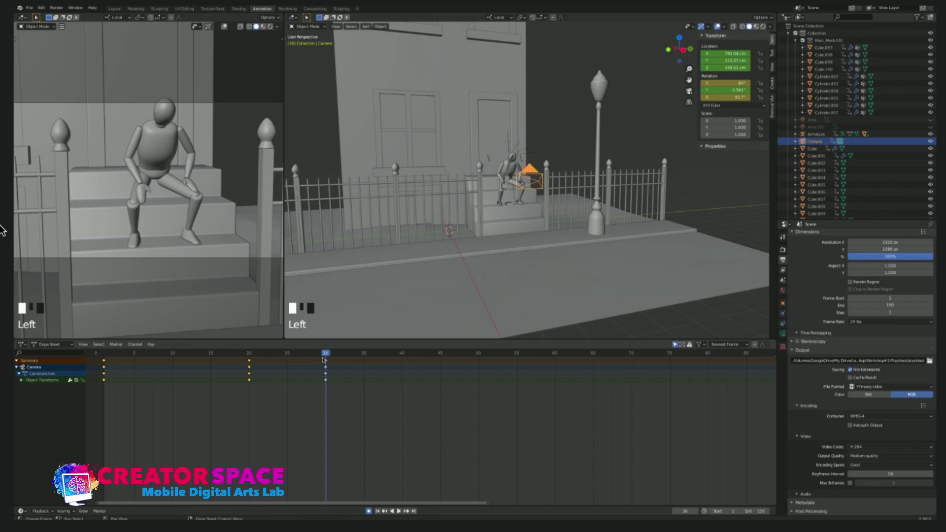
key("Delete")
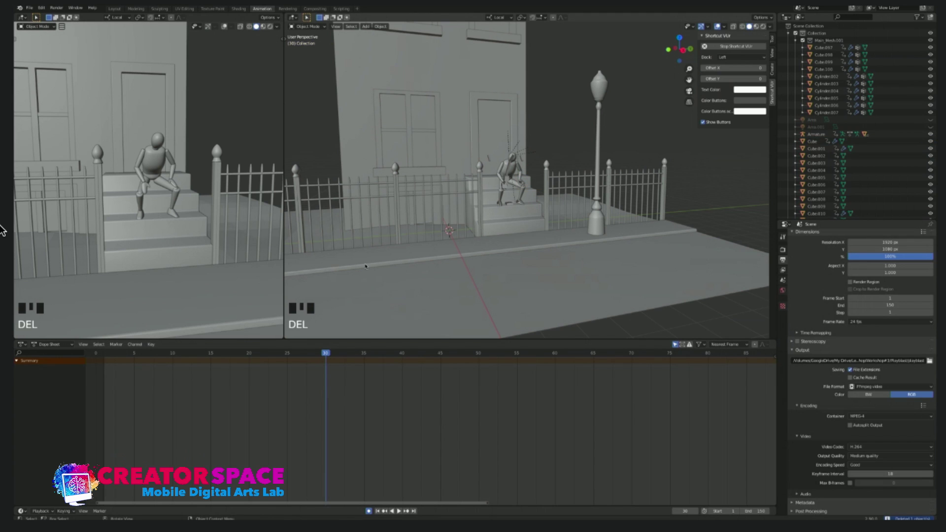
key("super+z")
Step: Delete the camera's keyframes at frame 30 and briefly play the animation from the start
left_click(313, 375)
left_click_drag(316, 360, 341, 385)
key("Delete")
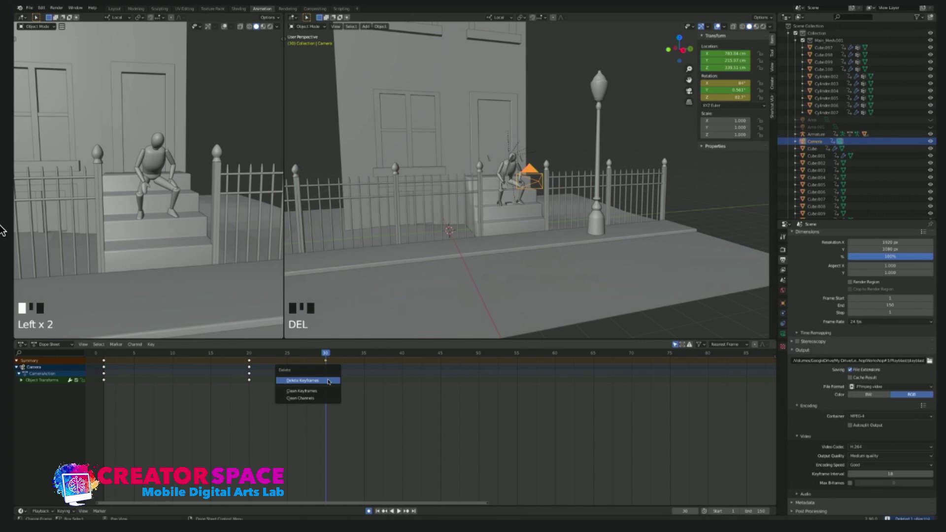
left_click(328, 382)
key("shift+Left")
key("space")
key("Escape")
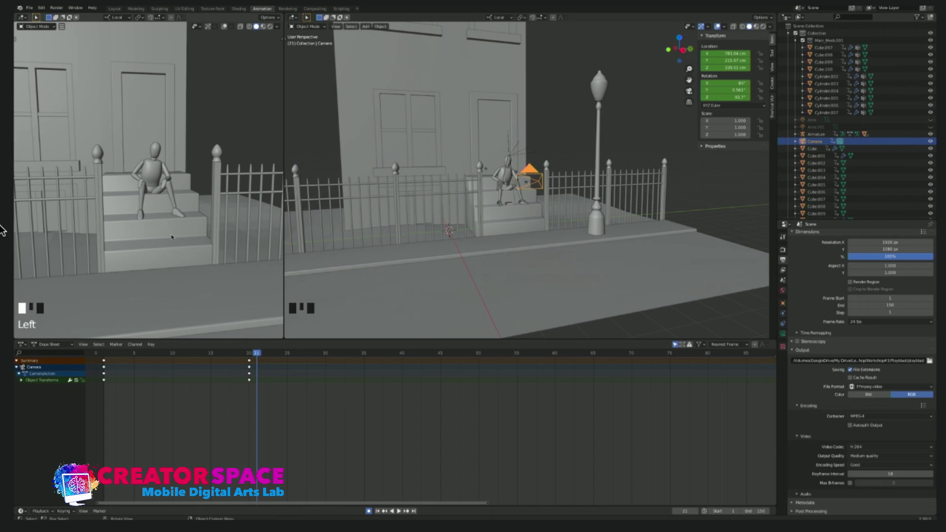
Step: At frame 40, pull the camera back so the standing character, the stairs and the lamp post are in frame
key("KP_0")
left_click_drag(256, 353, 404, 356)
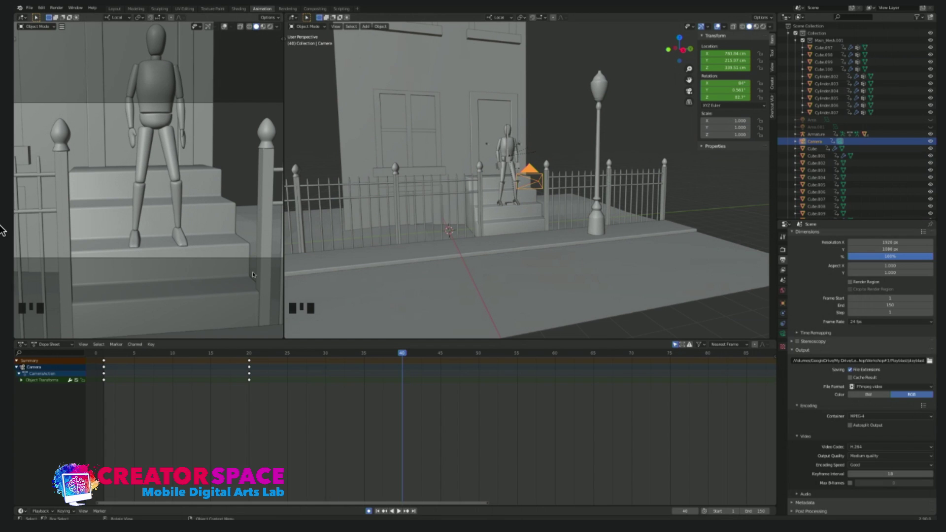
scroll(174, 132, "down", 3)
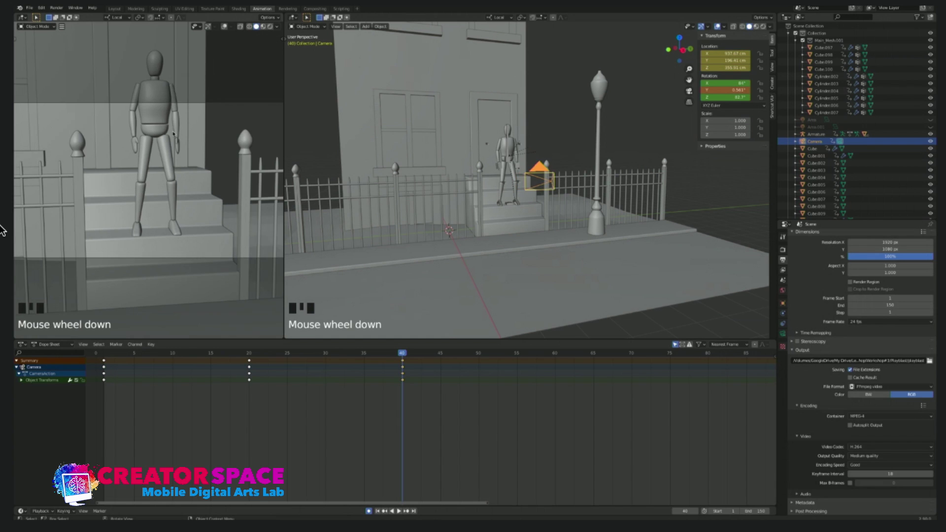
middle_click_drag(173, 132, 177, 153, "shift")
scroll(179, 161, "down", 4)
middle_click_drag(182, 163, 174, 172, "shift")
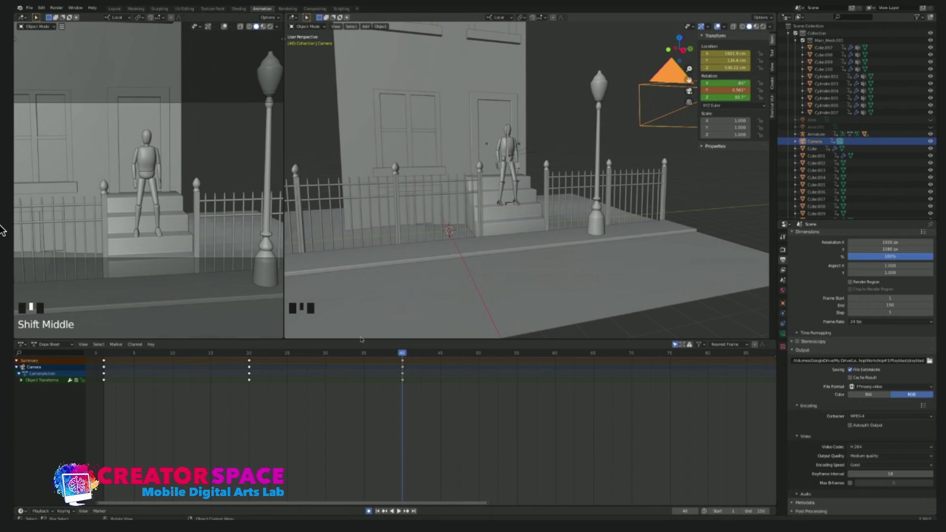
Step: At frame 75, reposition and turn the camera to a lower, more frontal view of the character at the foot of the stairs
left_click(390, 359)
left_click_drag(390, 357, 671, 354)
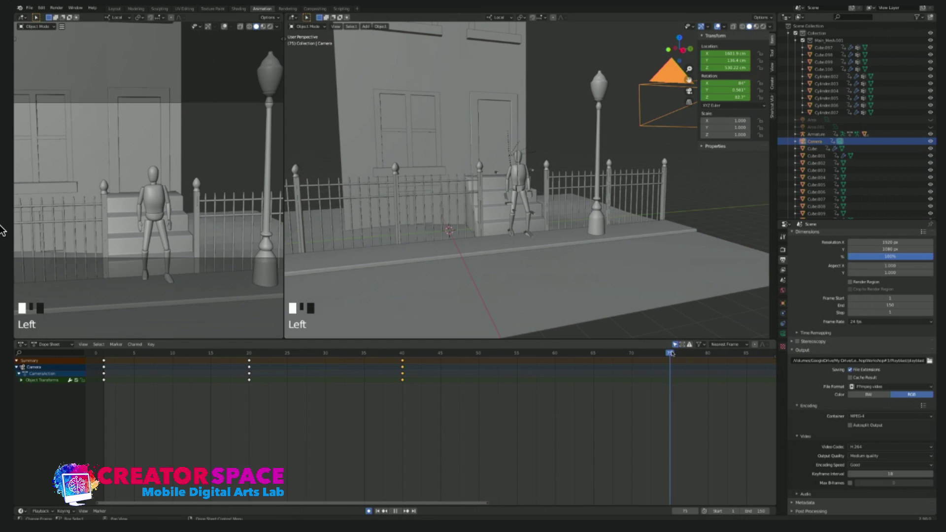
middle_click_drag(170, 215, 188, 180, "shift")
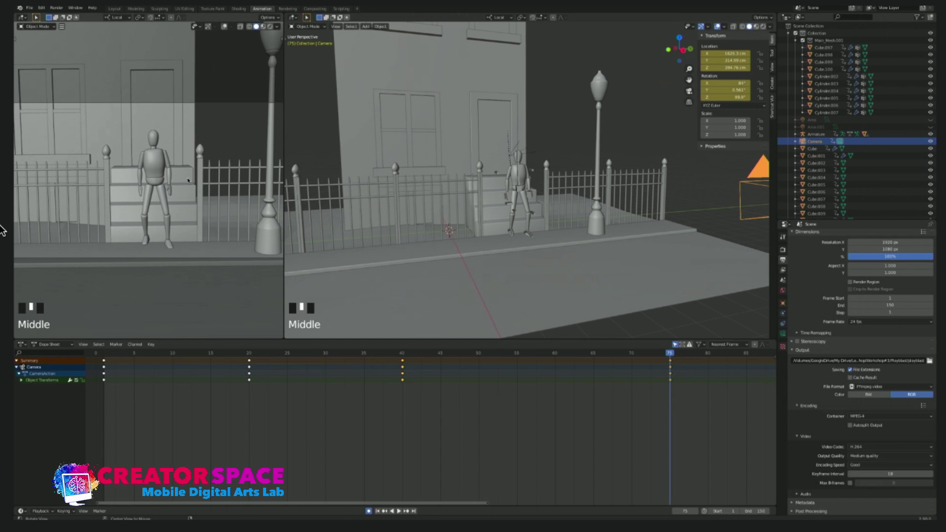
Step: At frame 150, orbit the camera sideways and pull it back to a wide, angled shot of the character and building
left_click_drag(643, 354, 861, 350)
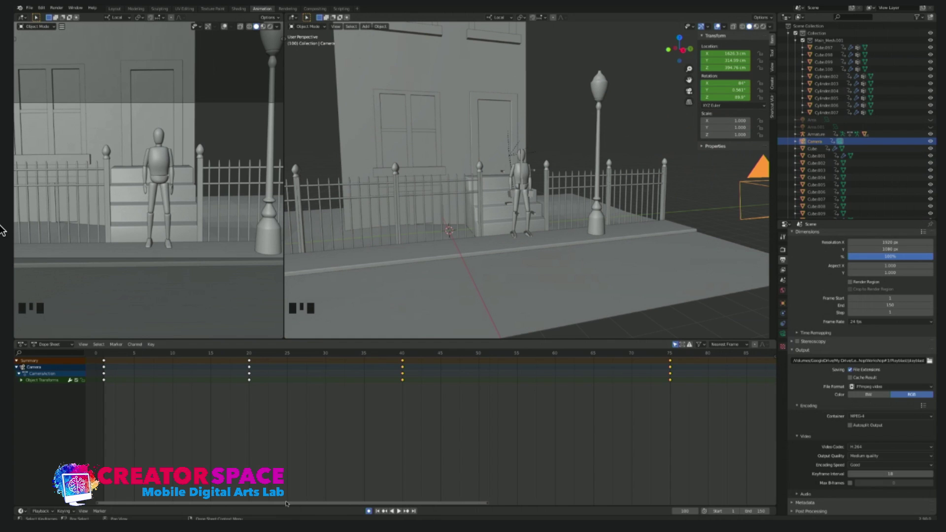
left_click_drag(286, 503, 854, 506)
left_click_drag(471, 351, 677, 350)
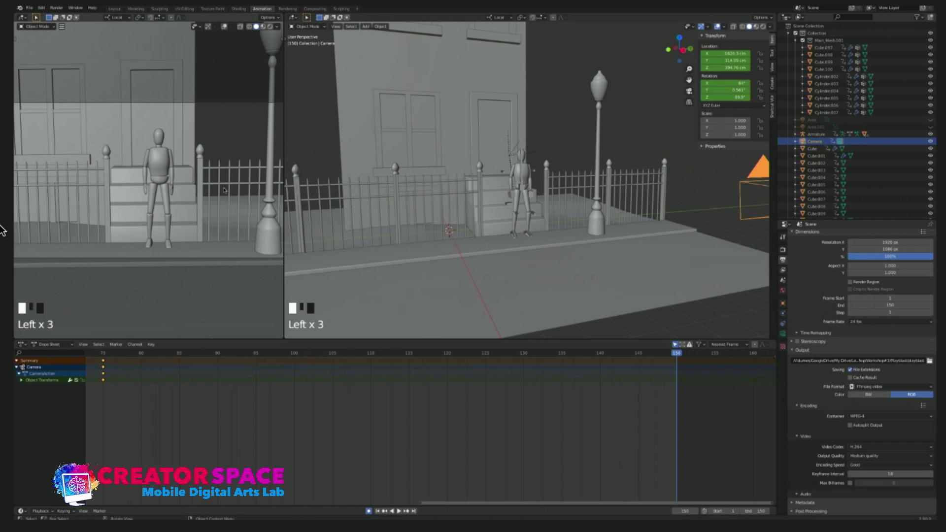
middle_click_drag(196, 178, 169, 191)
scroll(169, 177, "down", 2)
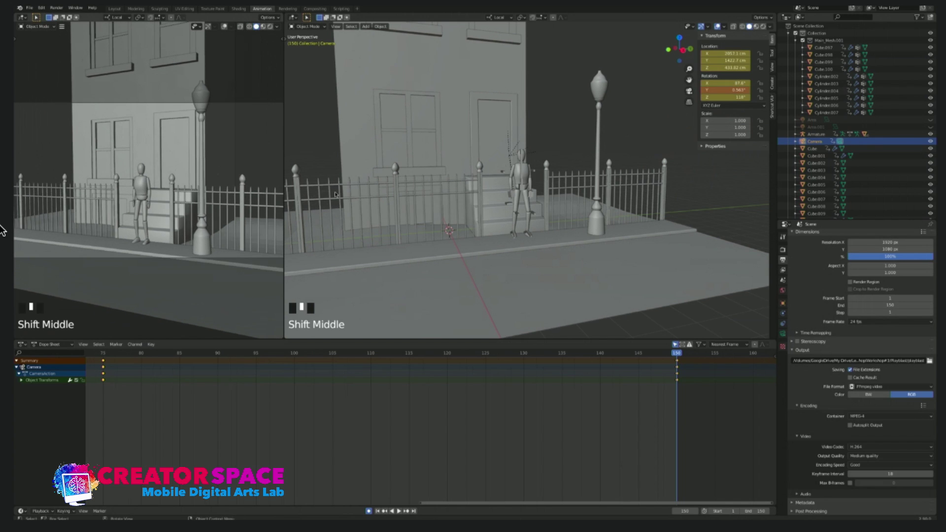
Step: Rotate the camera very slightly about its local Z axis at frame 150 to adjust its tilt
scroll(702, 215, "up", 3)
middle_click_drag(705, 217, 544, 261, "shift")
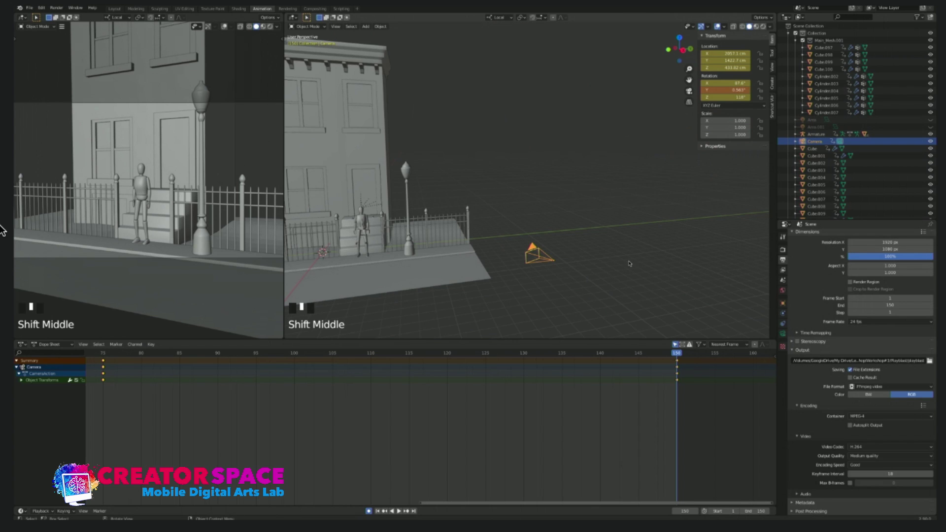
left_click(545, 258)
key("r")
key("z")
key("z")
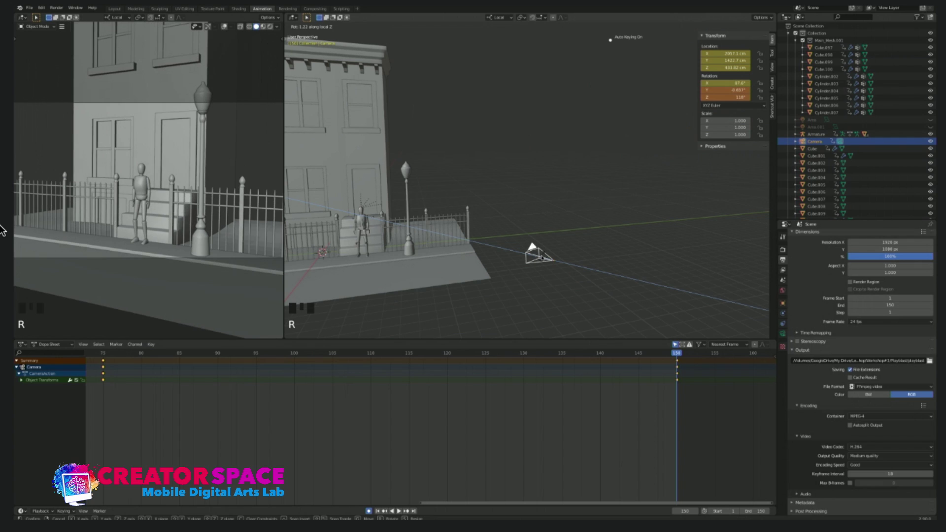
left_click(542, 257)
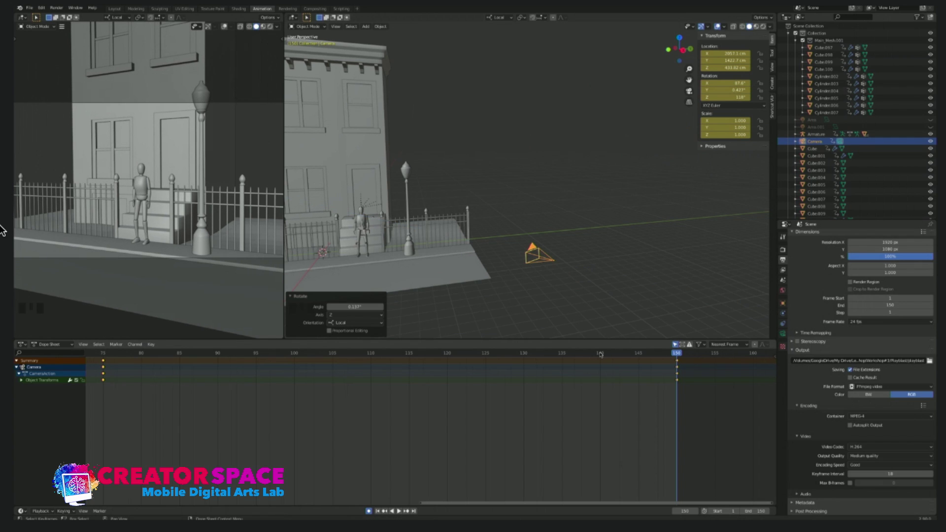
Step: Scrub back through the camera move, show its full keyframe range, and play the animation from the start
left_click(112, 354)
left_click_drag(112, 354, 34, 355)
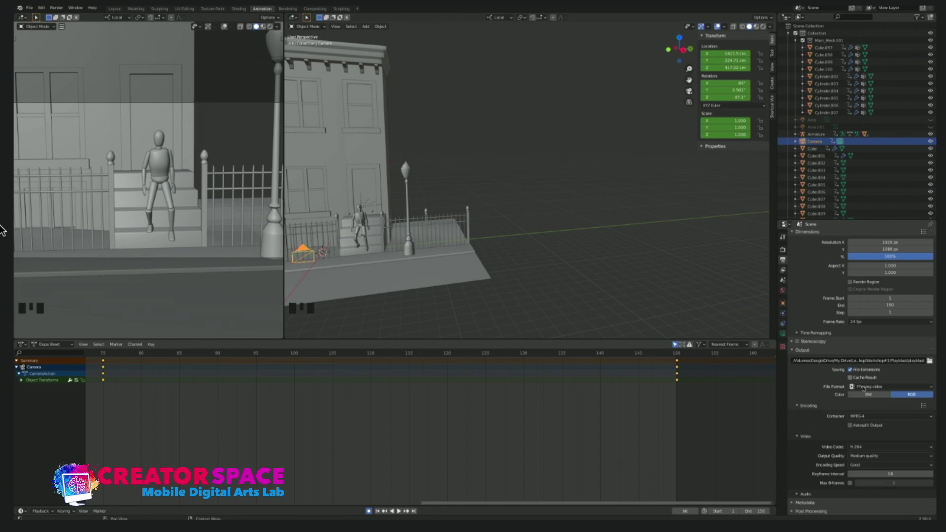
left_click_drag(424, 505, 94, 505)
key("shift+Left")
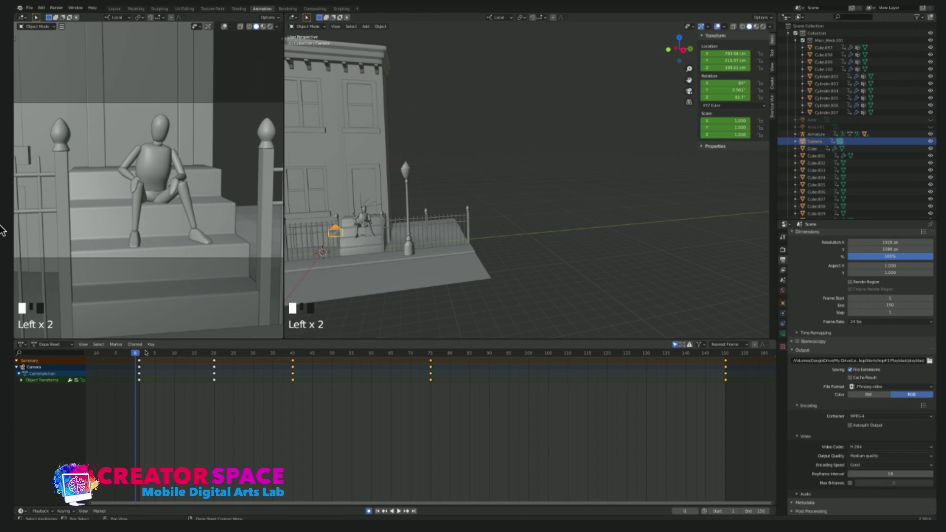
key("space")
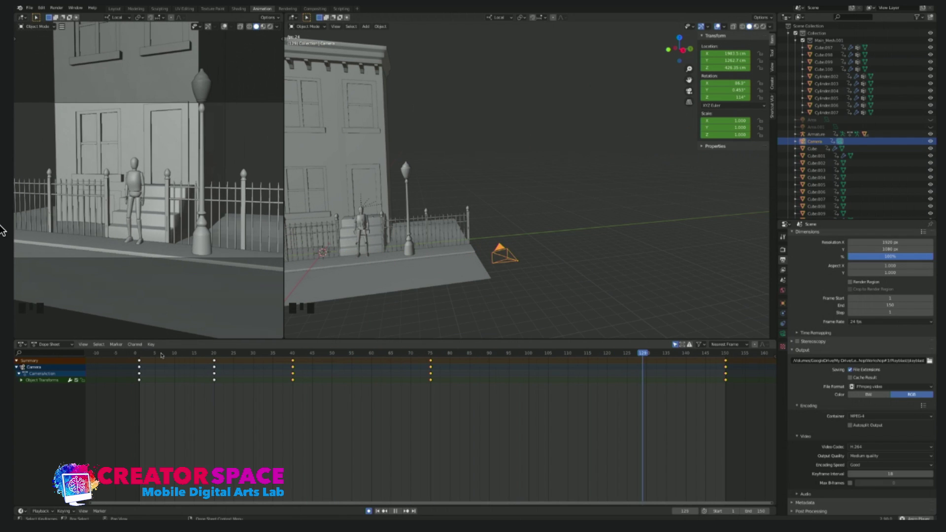
key("space")
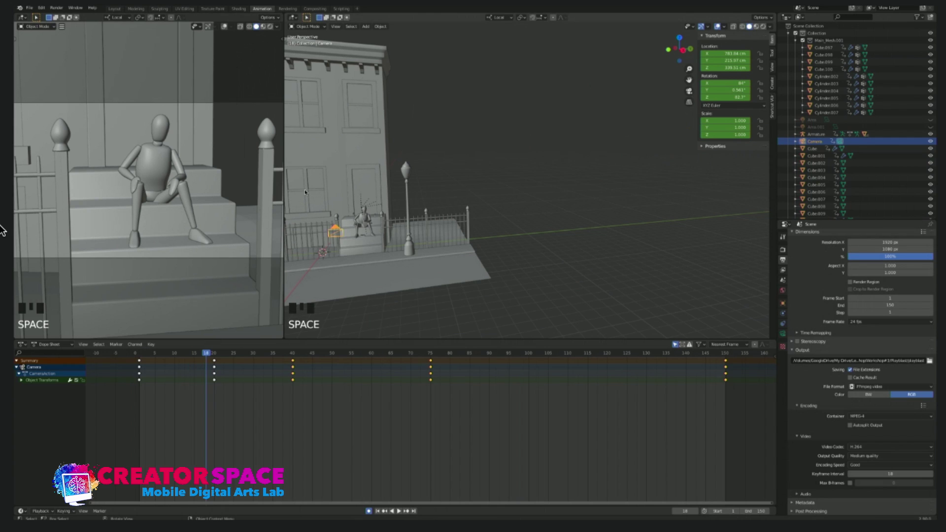
Step: Save the scene file and play the camera animation again from the start
left_click(184, 176)
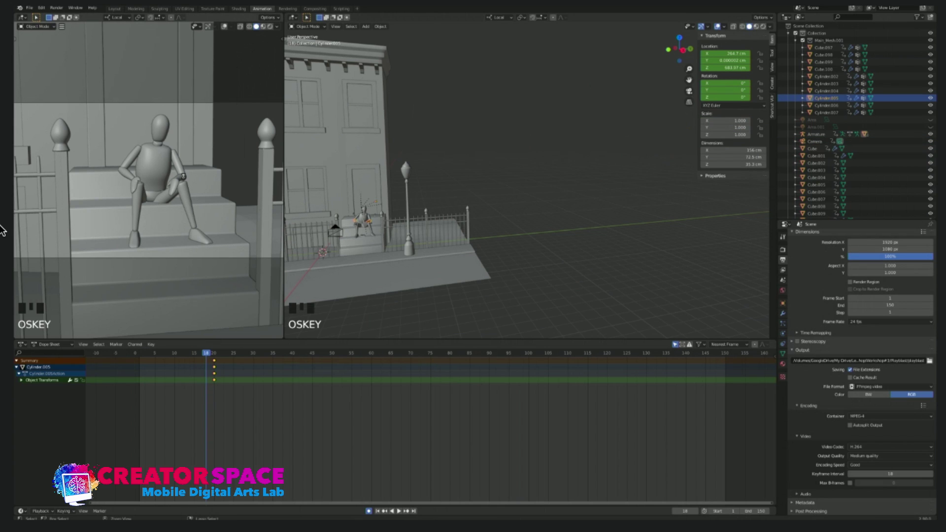
key("super+s")
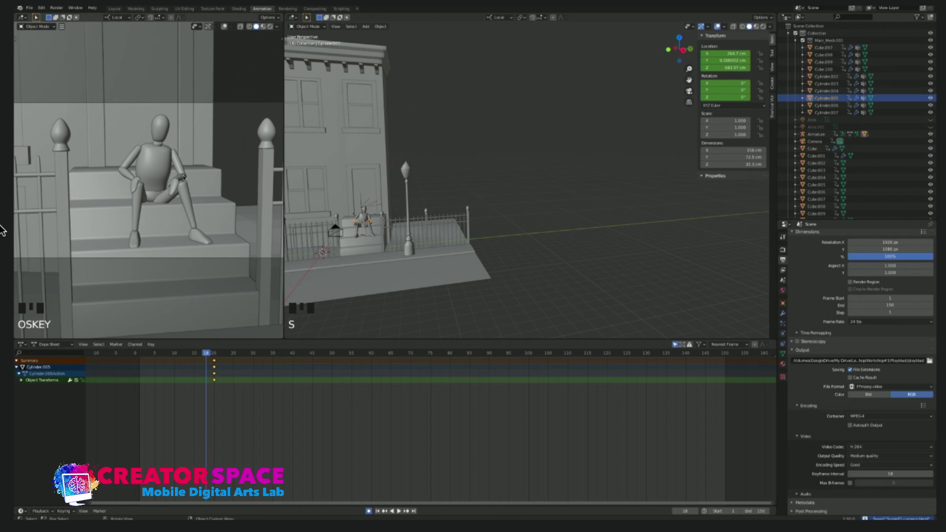
left_click_drag(138, 353, 185, 369)
key("space")
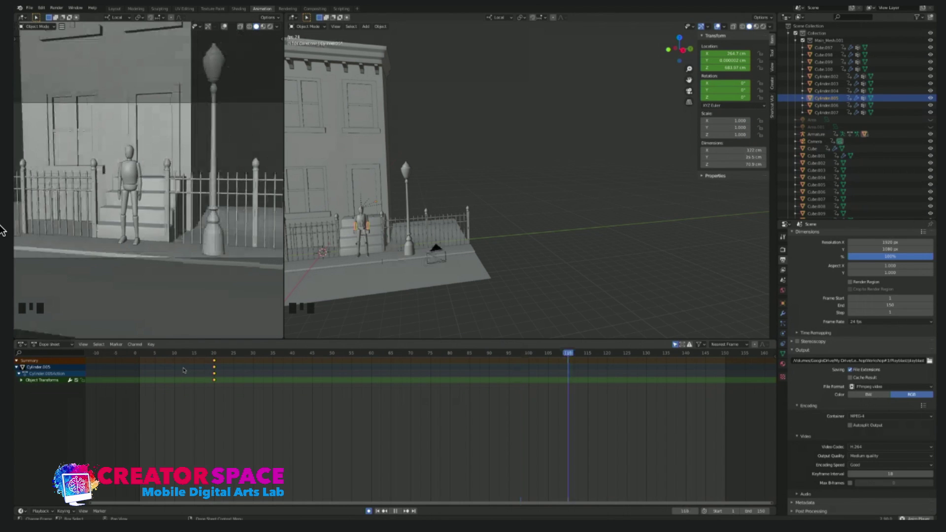
key("space")
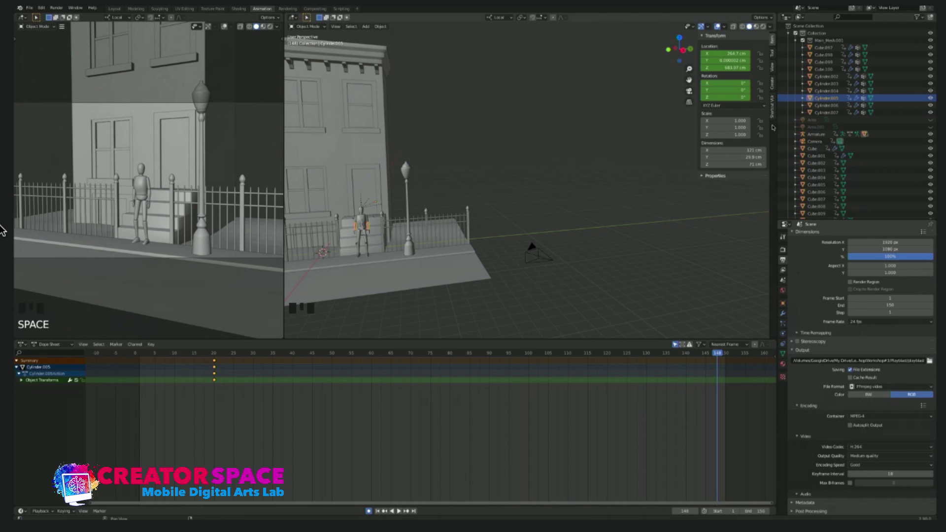
Step: Save the scene file again after reviewing the camera move
left_click(170, 154)
key("shift+s")
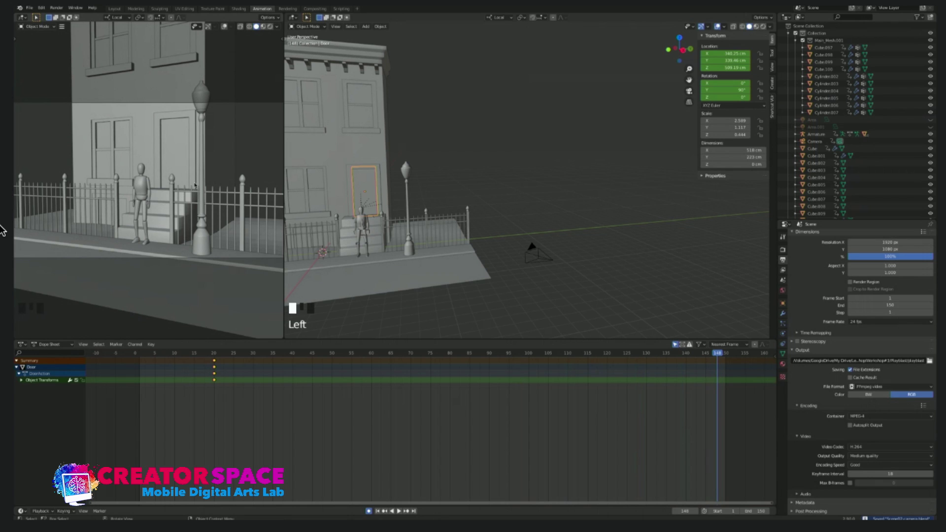
left_click(364, 192)
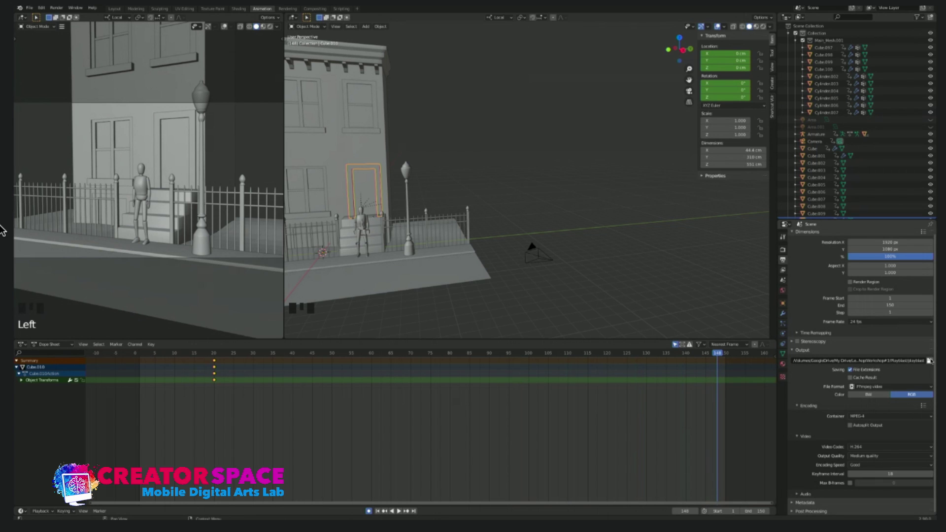
Step: Point the render output path to the project's Renders folder and set the output file format to PNG
left_click(930, 360)
left_click(890, 386)
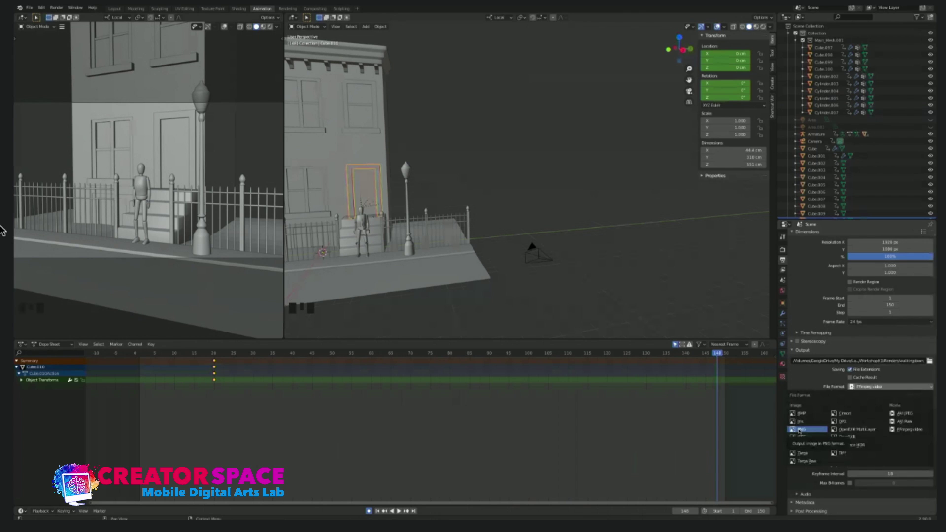
left_click(799, 429)
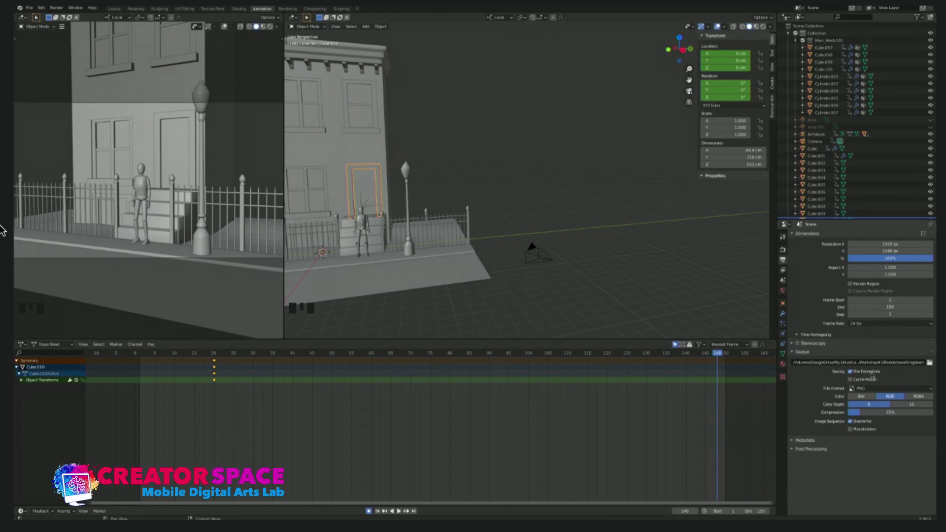
Step: Set the render samples to 150 and turn on Ambient Occlusion in the render settings
left_click(783, 250)
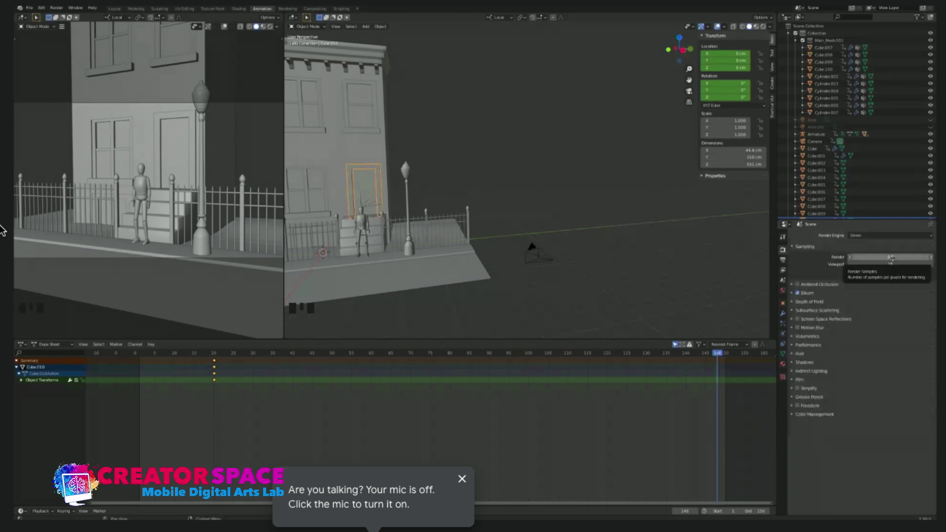
left_click(892, 257)
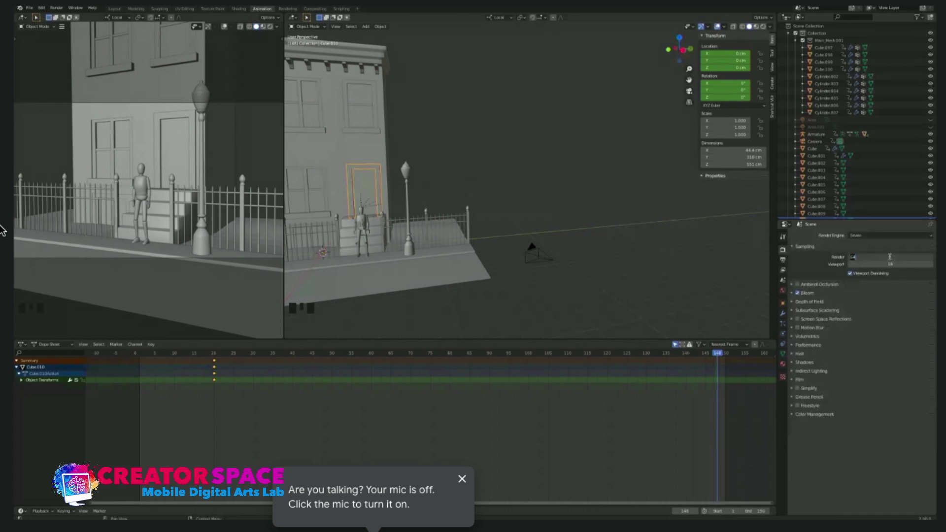
type("150")
key("Return")
left_click(797, 284)
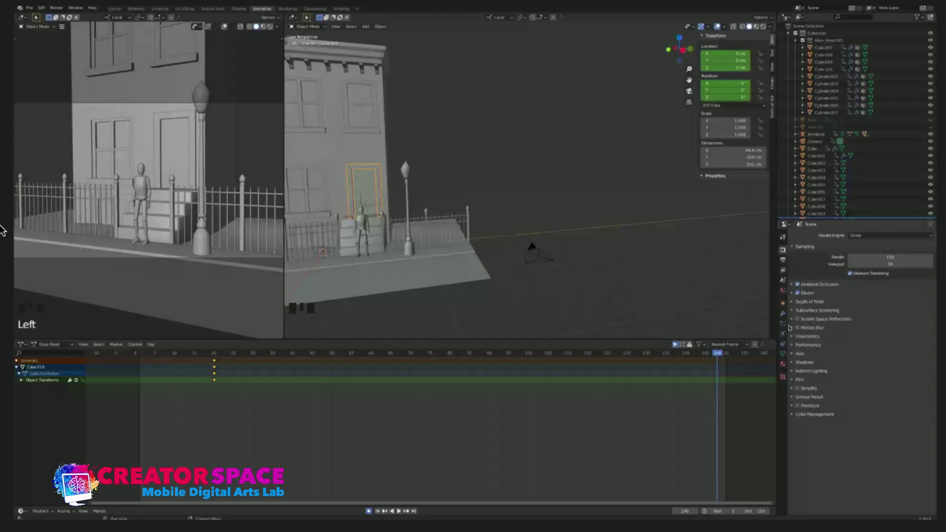
left_click(796, 355)
left_click(793, 380)
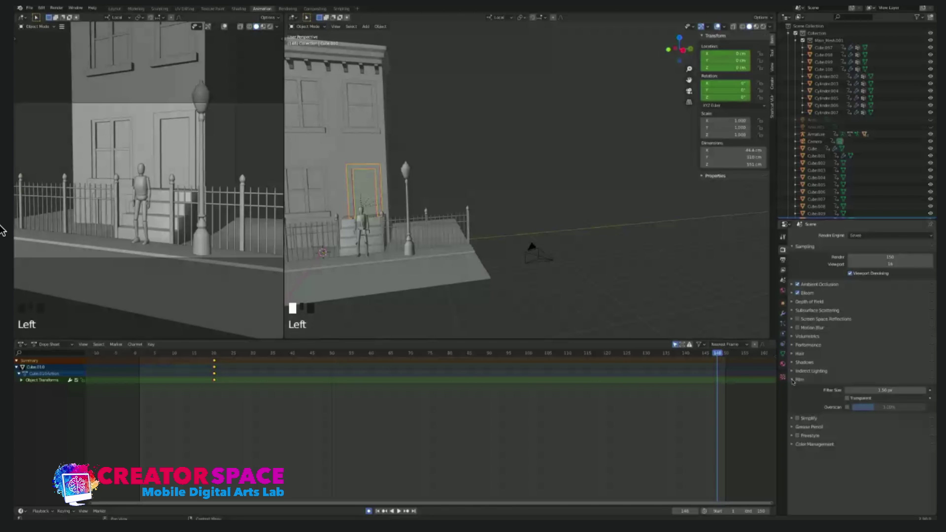
left_click(792, 381)
Step: Try to render the full camera animation as a PNG image sequence
left_click(64, 46)
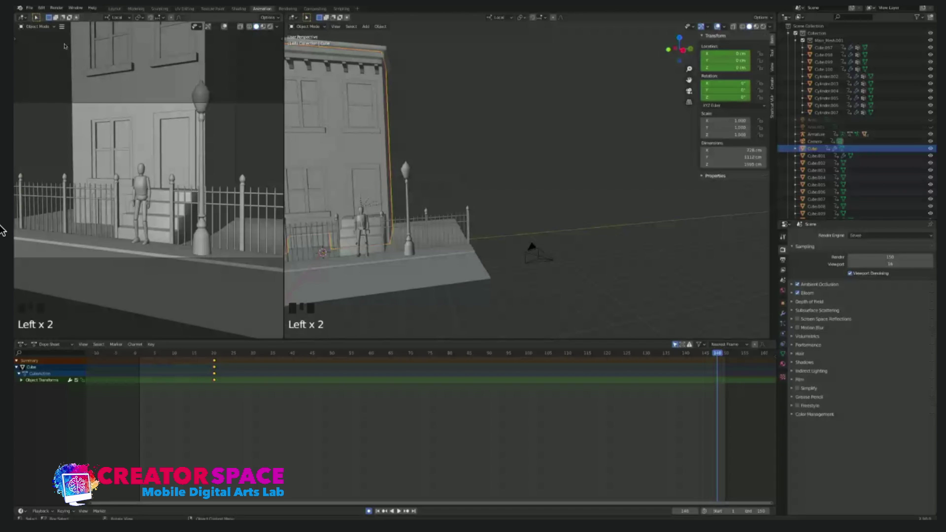
left_click(56, 8)
left_click(61, 26)
mouse_move(73, 35)
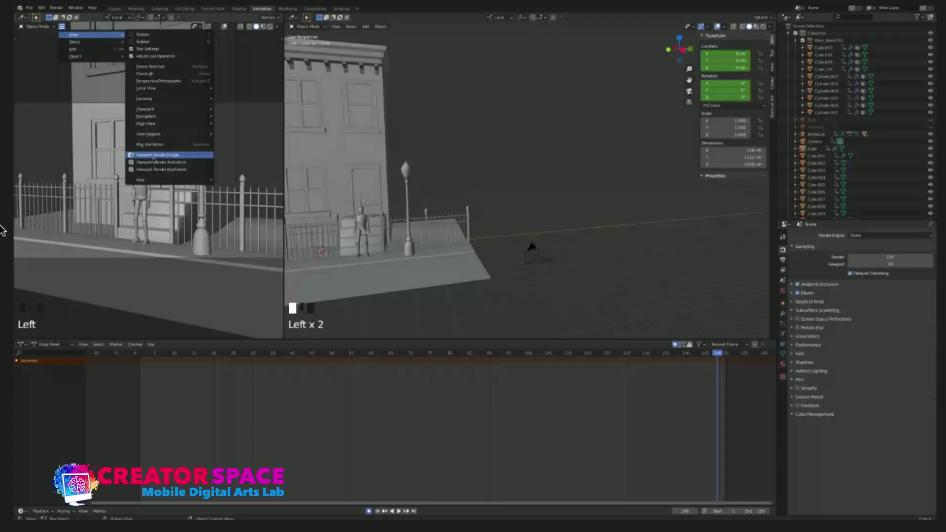
left_click(57, 7)
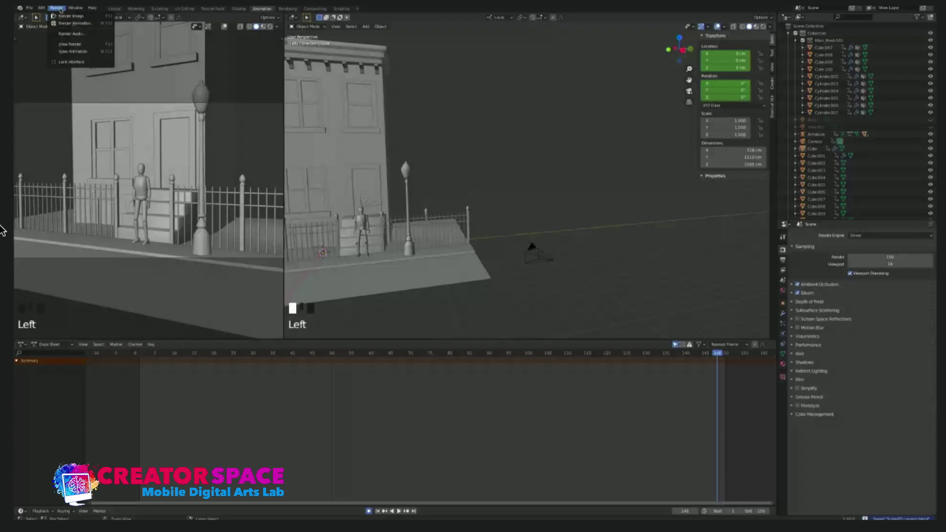
left_click(74, 23)
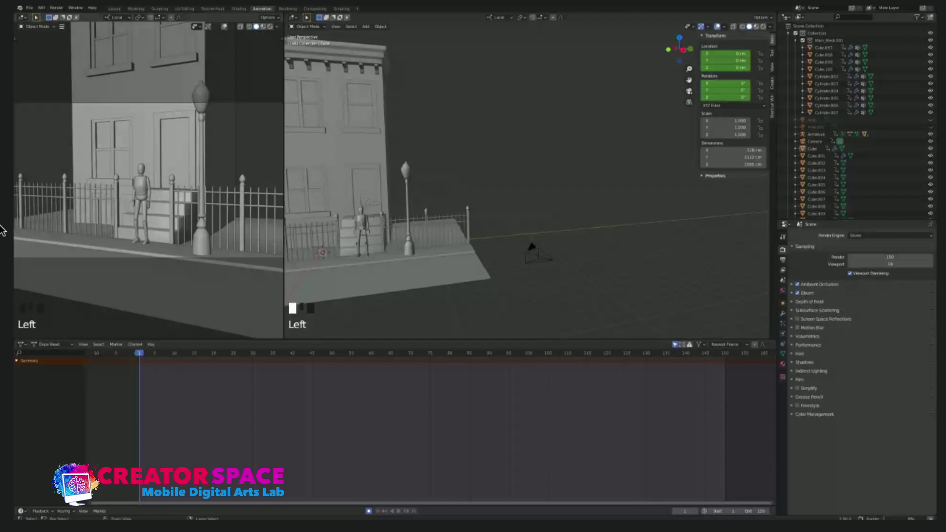
key("Escape")
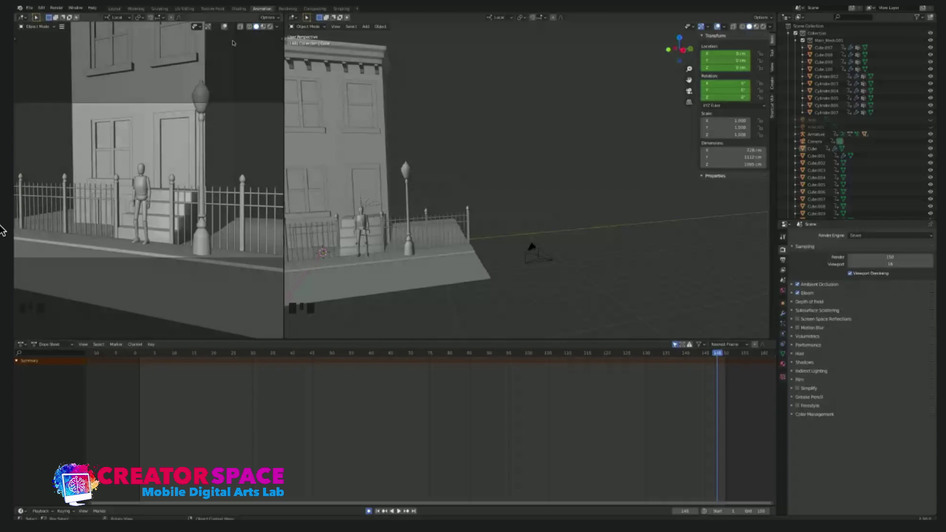
Step: Render the current frame of the wide camera shot as a still image
left_click(58, 8)
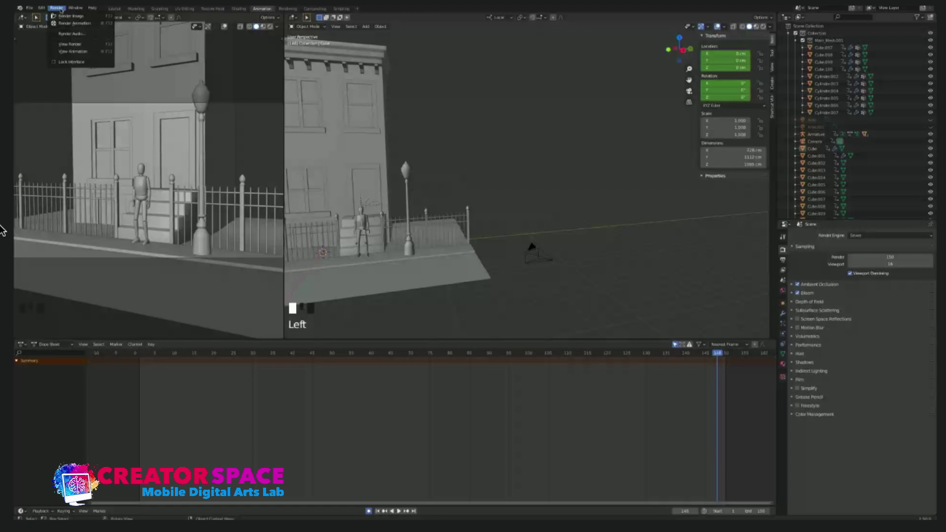
left_click(71, 17)
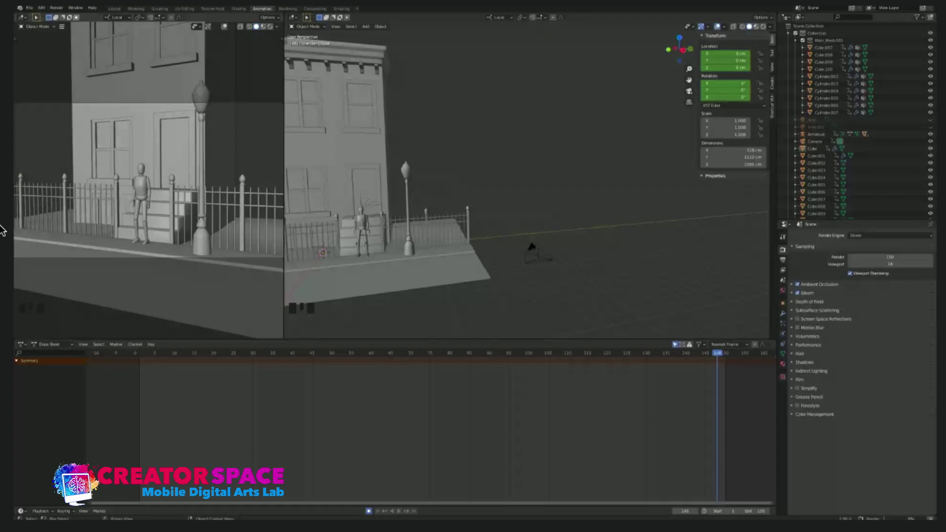